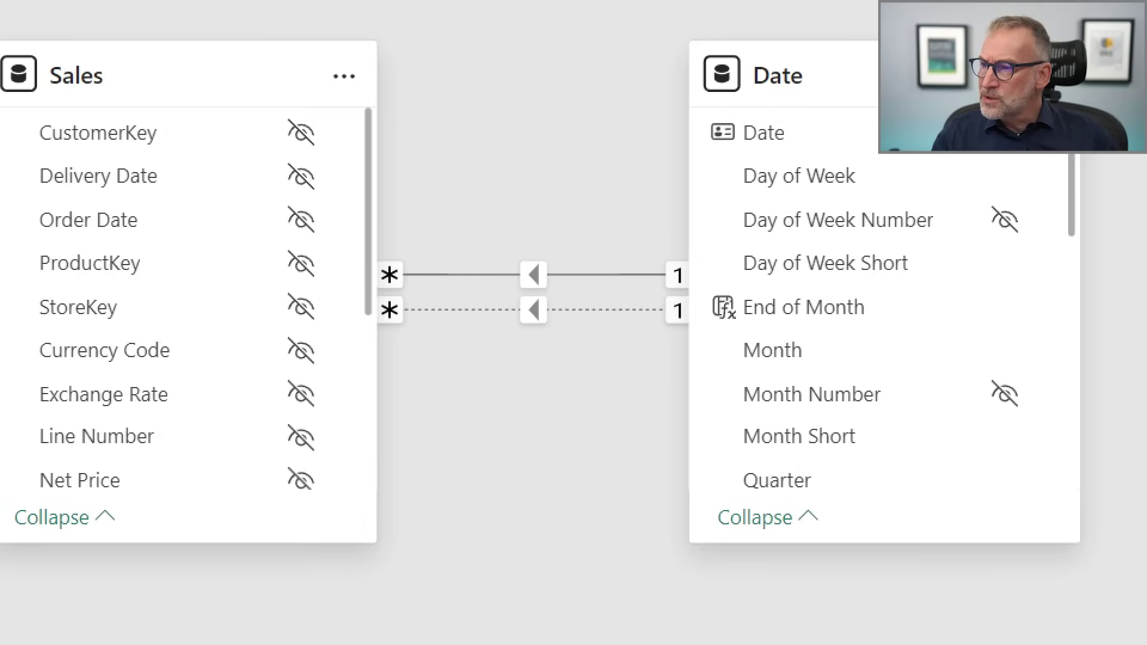
Examine the two relationships between Sales and Date in the model diagram, based on Order Date and Delivery Date
mouse_move(317, 230)
mouse_down()
mouse_move(480, 310)
mouse_move(756, 351)
mouse_up()
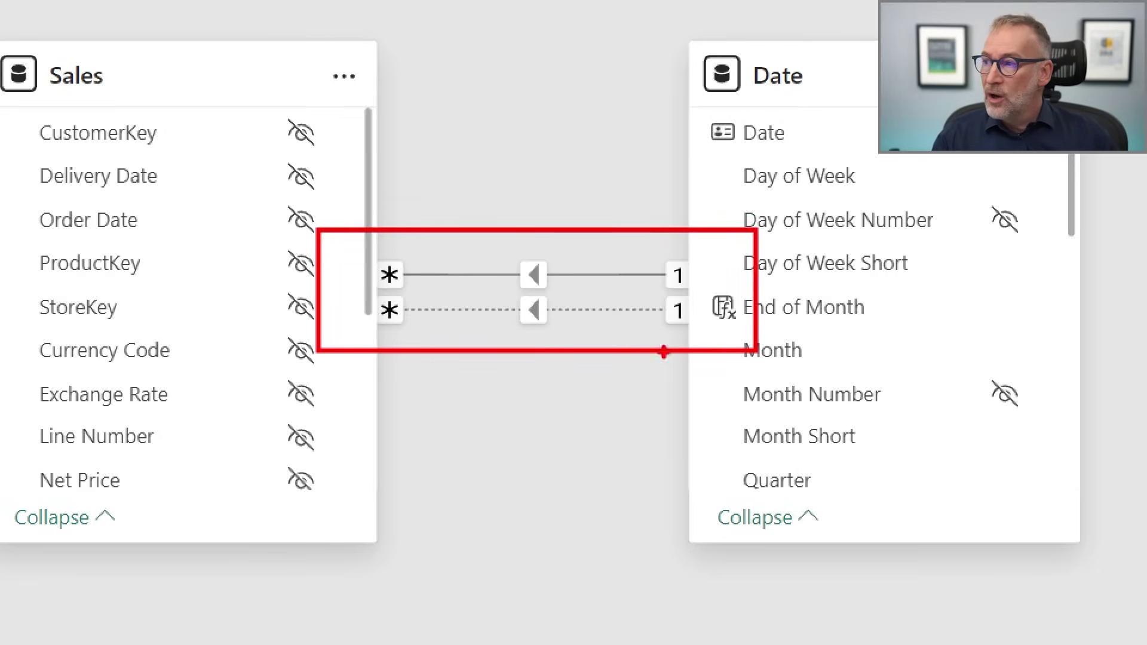
drag(31, 196, 157, 254)
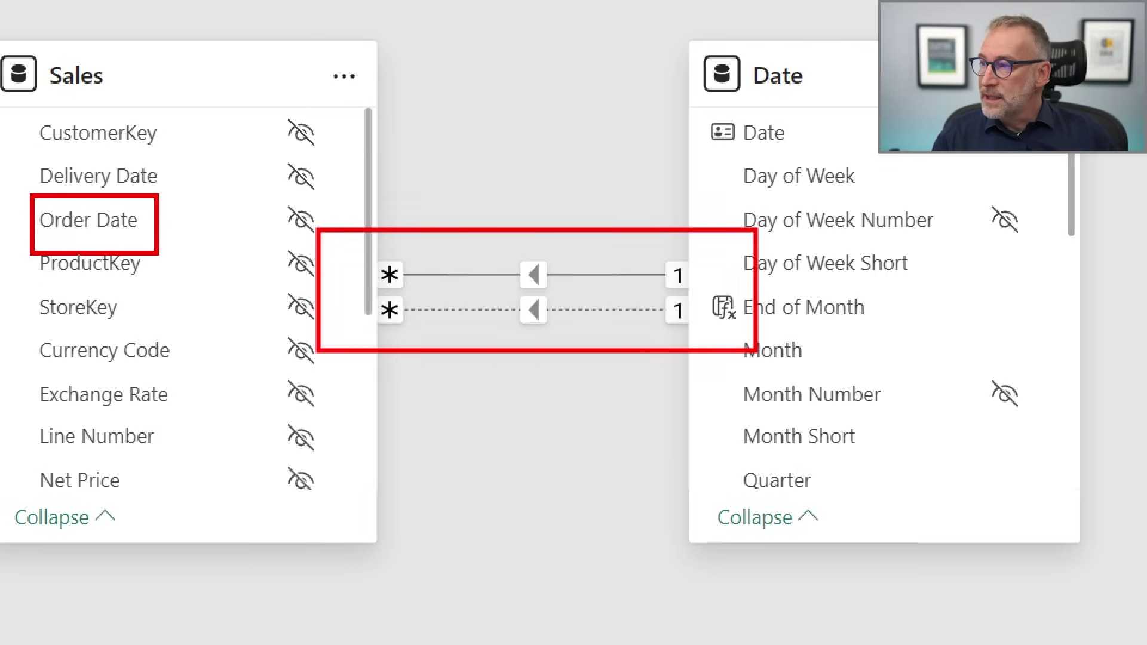
mouse_move(30, 157)
mouse_down()
mouse_move(103, 187)
mouse_move(165, 192)
mouse_up()
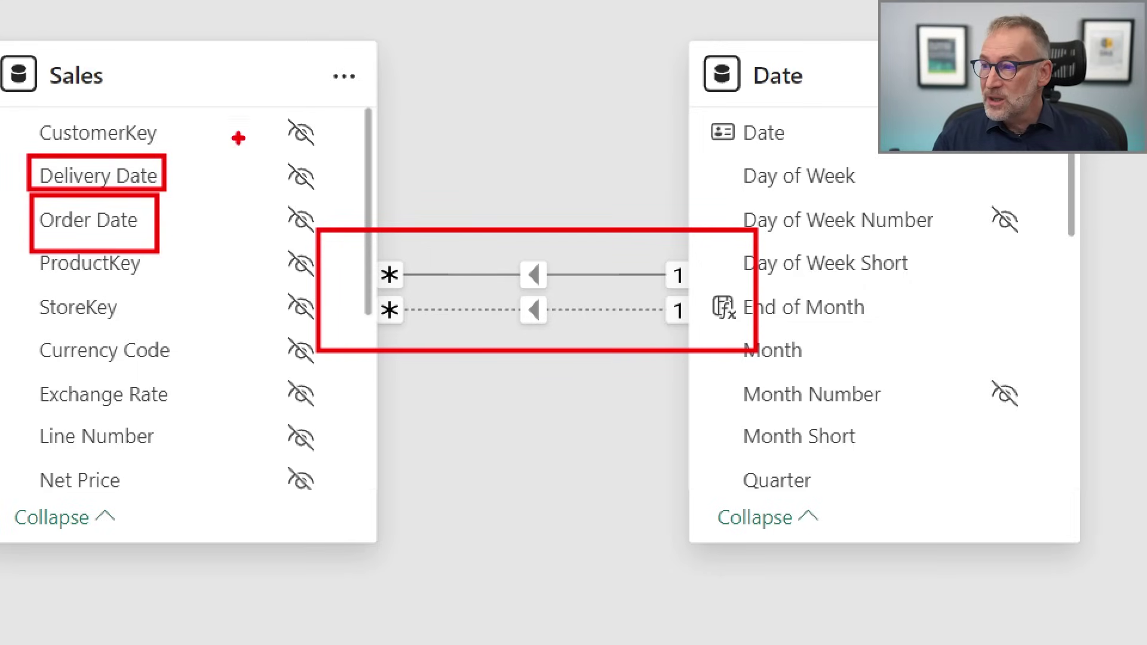
drag(366, 291, 718, 333)
key(Escape)
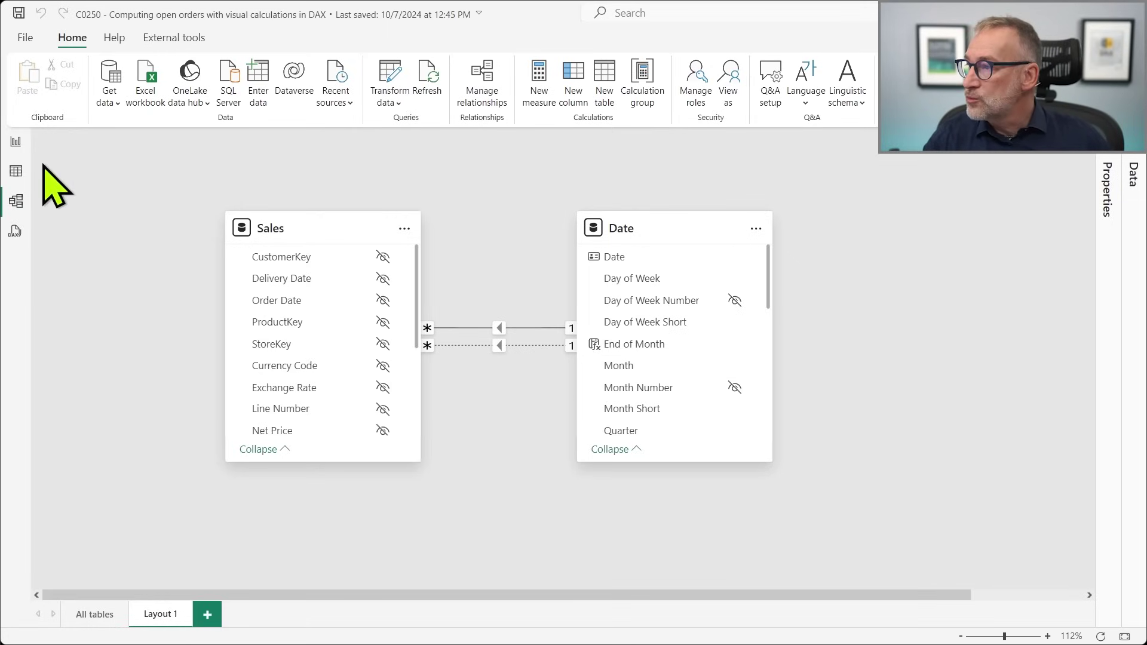
Go to the report's Measures page and review the DAX formula of the Orders Received measure
click(17, 143)
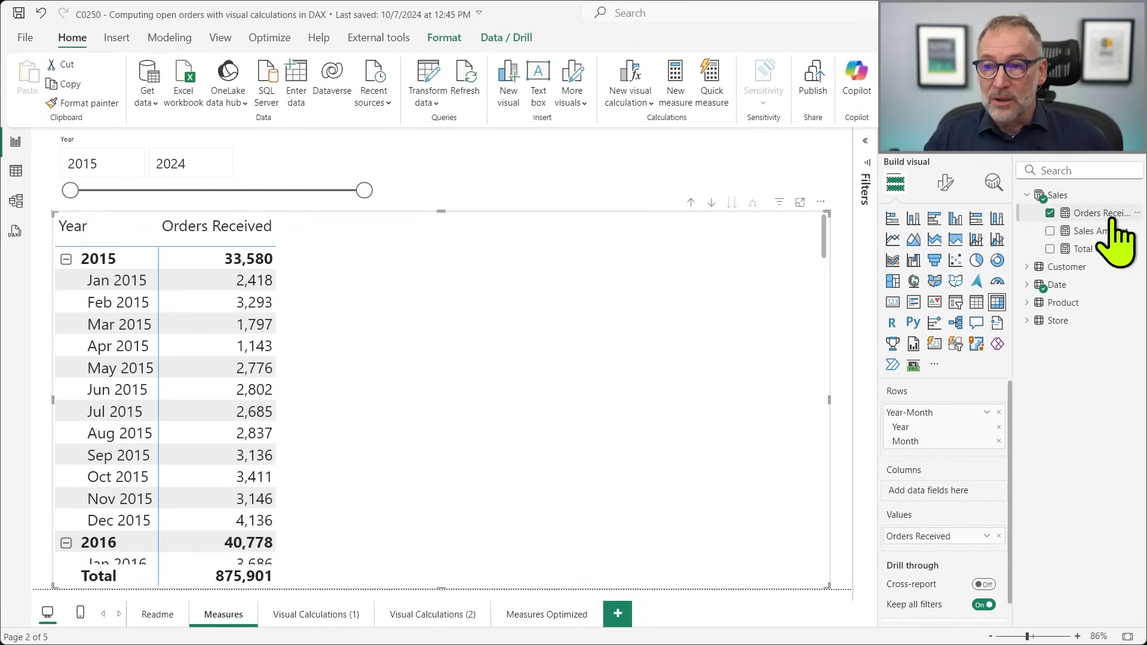
click(1063, 216)
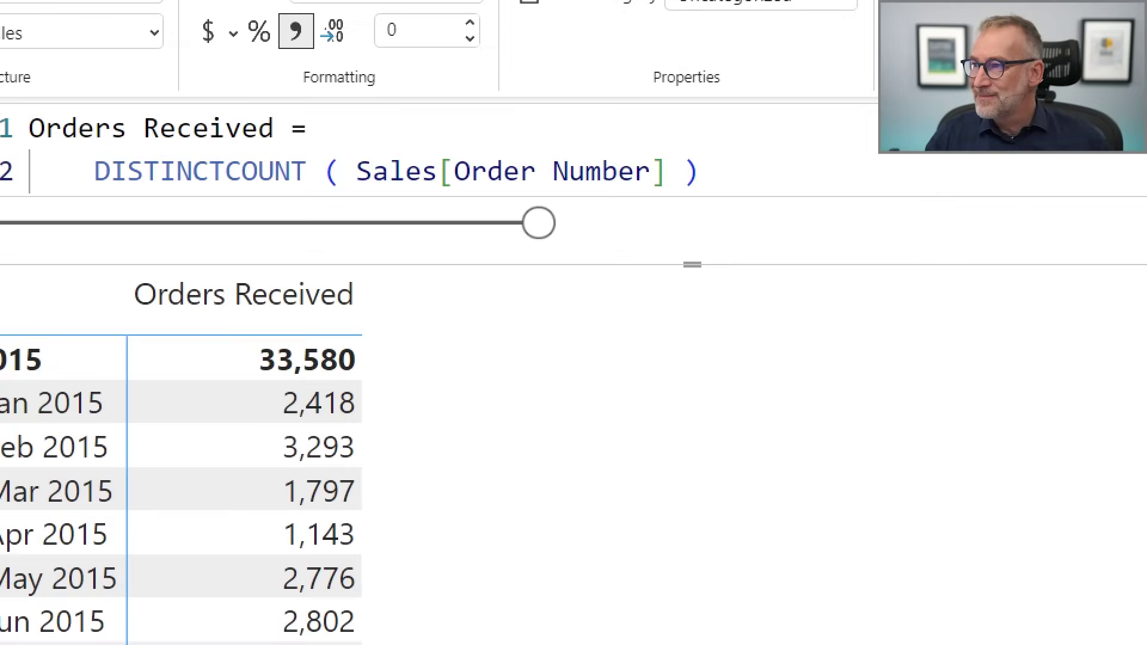
mouse_move(16, 104)
mouse_down()
mouse_move(423, 200)
mouse_move(717, 213)
mouse_up()
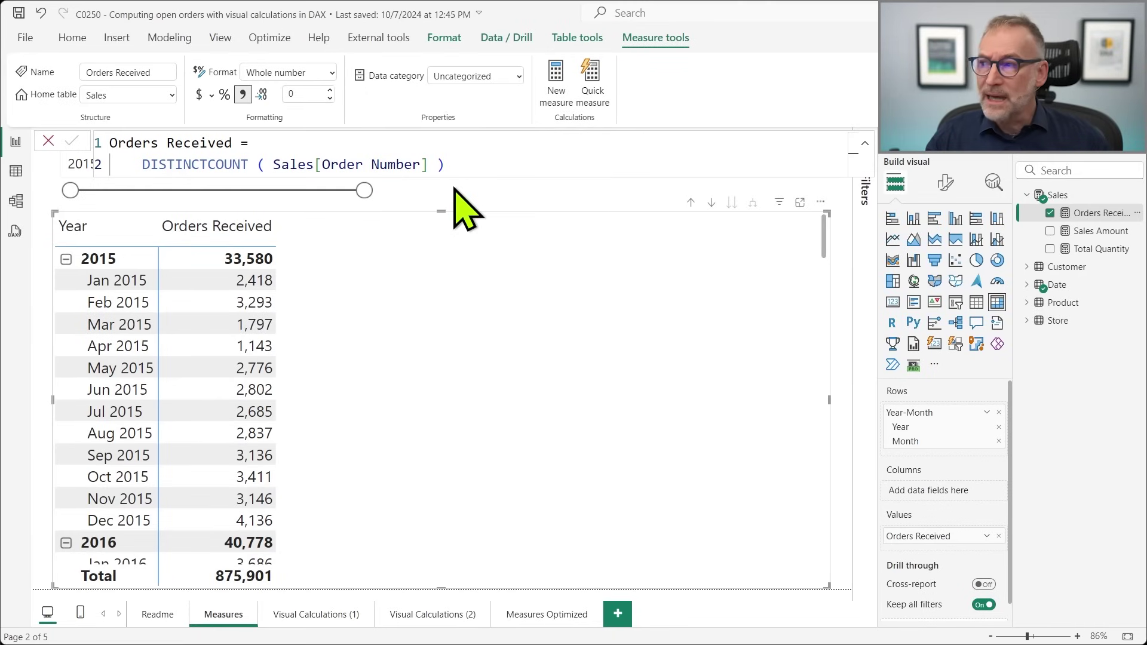
Show the Sales table's data and examine how Order Number values repeat across order lines
click(15, 171)
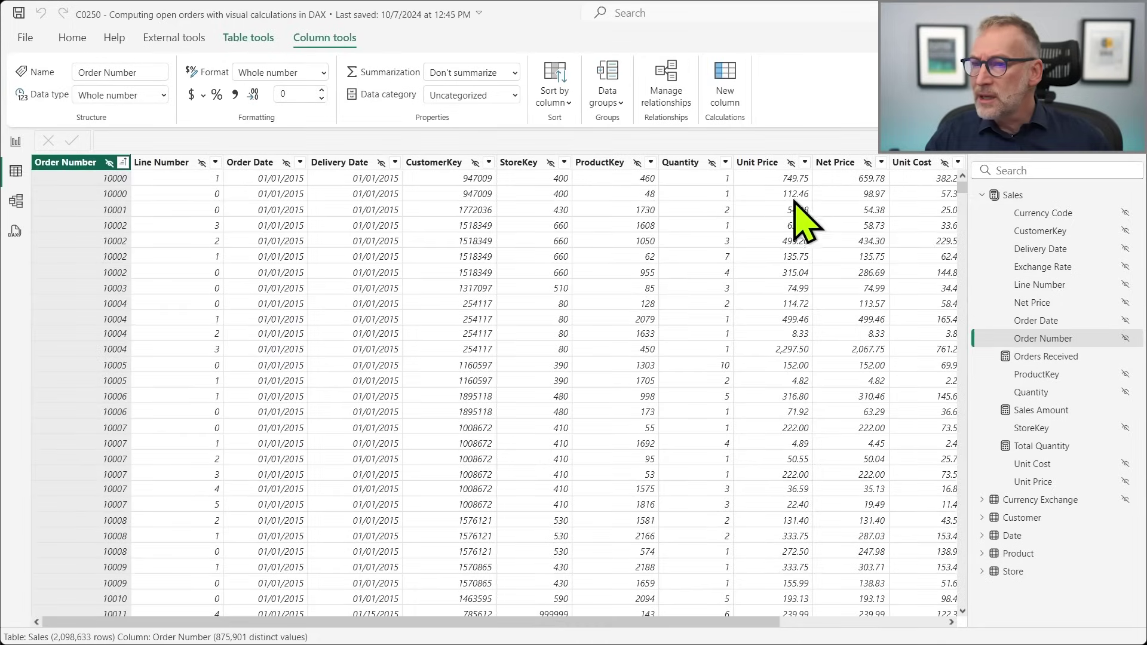
click(1032, 202)
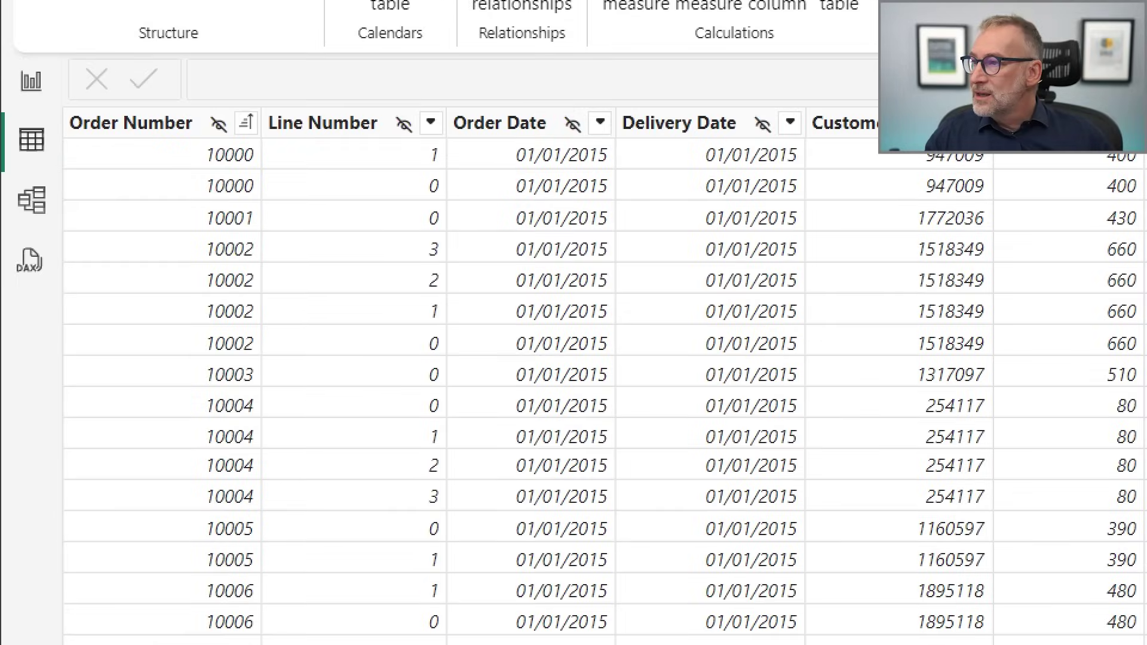
mouse_move(56, 97)
mouse_down()
mouse_move(133, 200)
mouse_move(270, 443)
mouse_up()
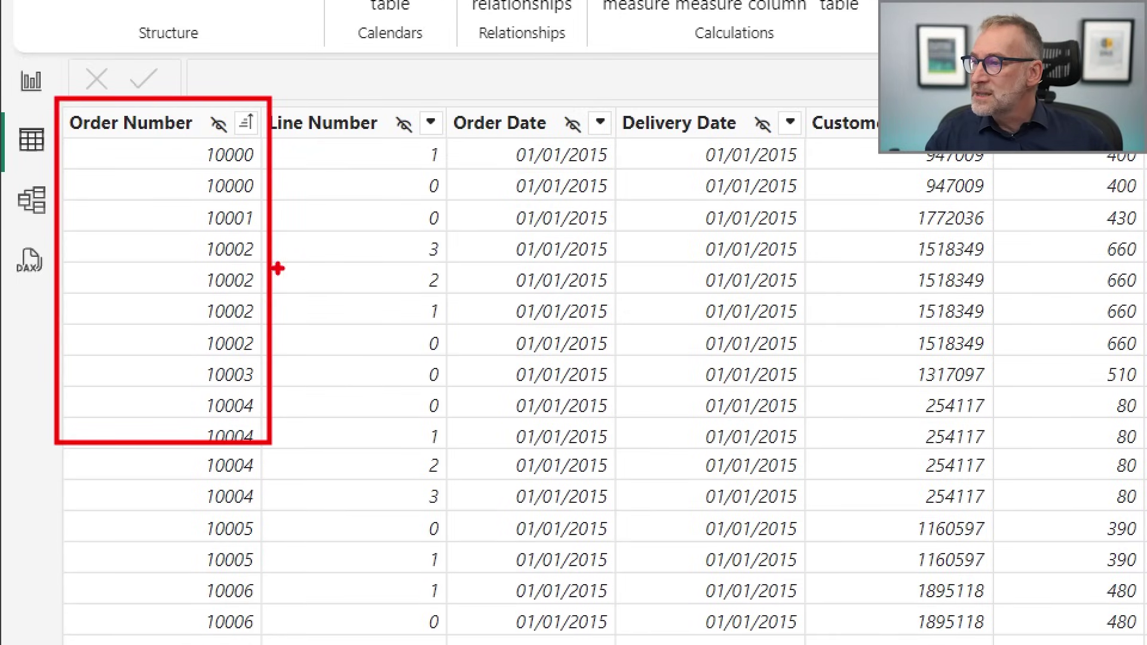
drag(201, 144, 266, 204)
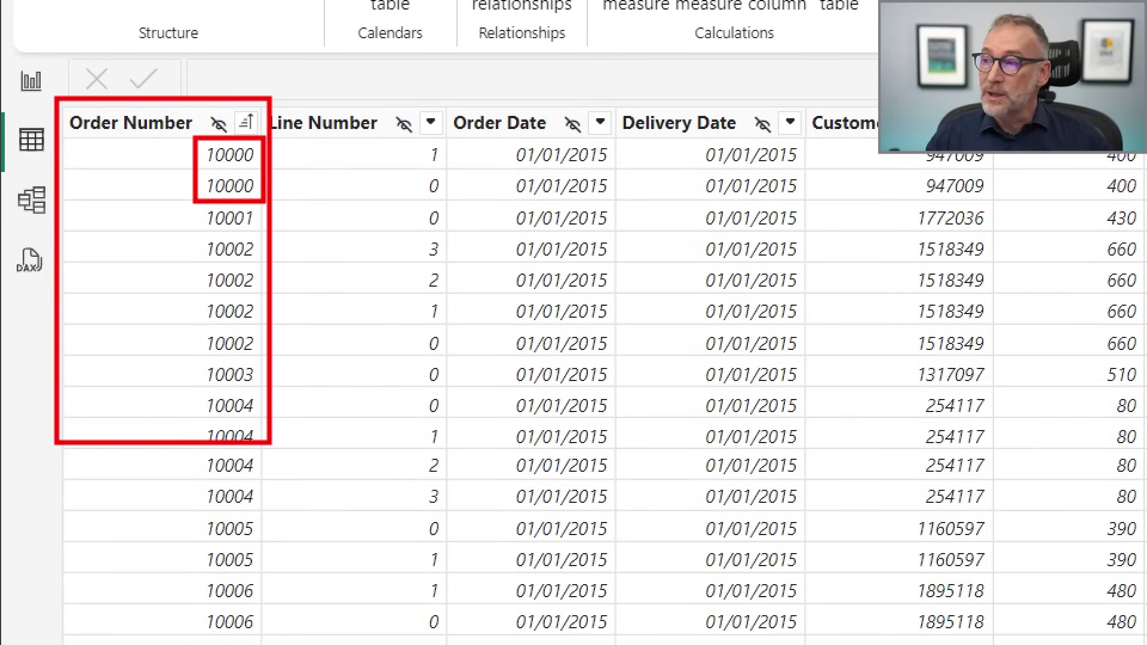
mouse_move(186, 219)
mouse_down()
mouse_move(233, 325)
mouse_move(262, 333)
mouse_move(263, 362)
mouse_up()
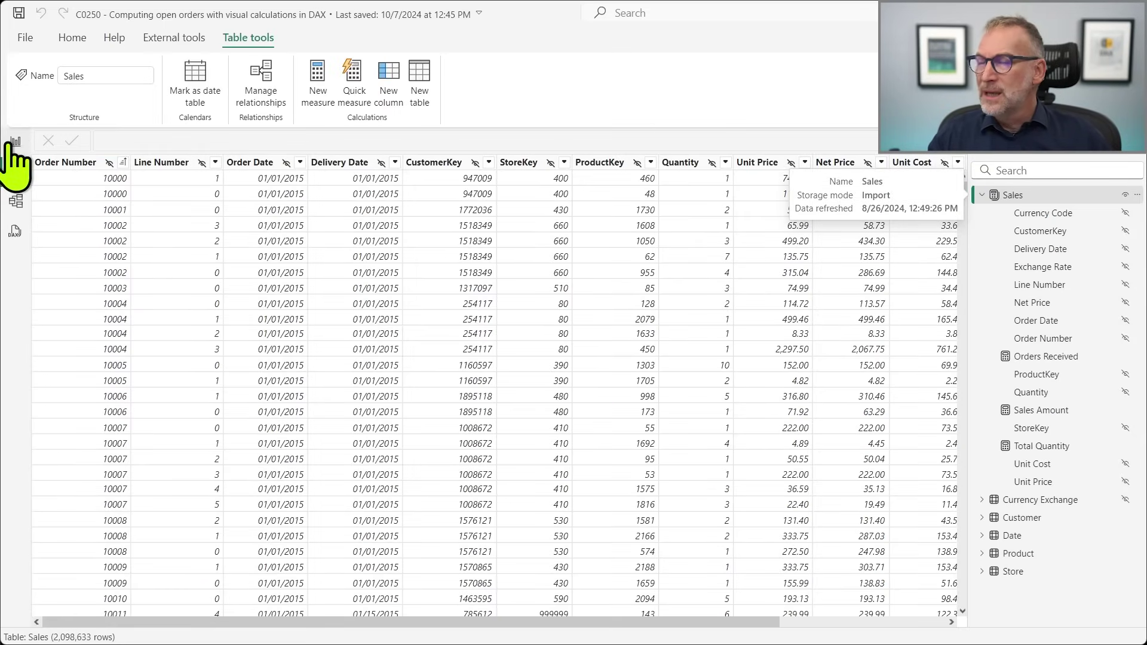
Return to the report and start a new measure named Orders Delivered in the Sales table
click(15, 142)
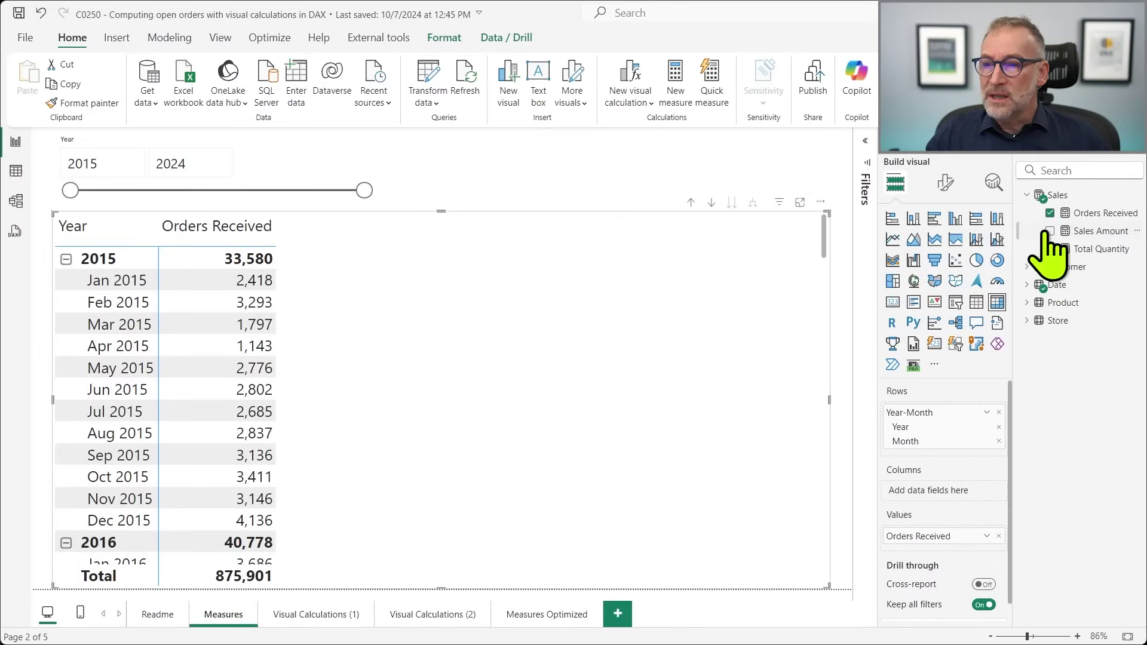
click(1098, 214)
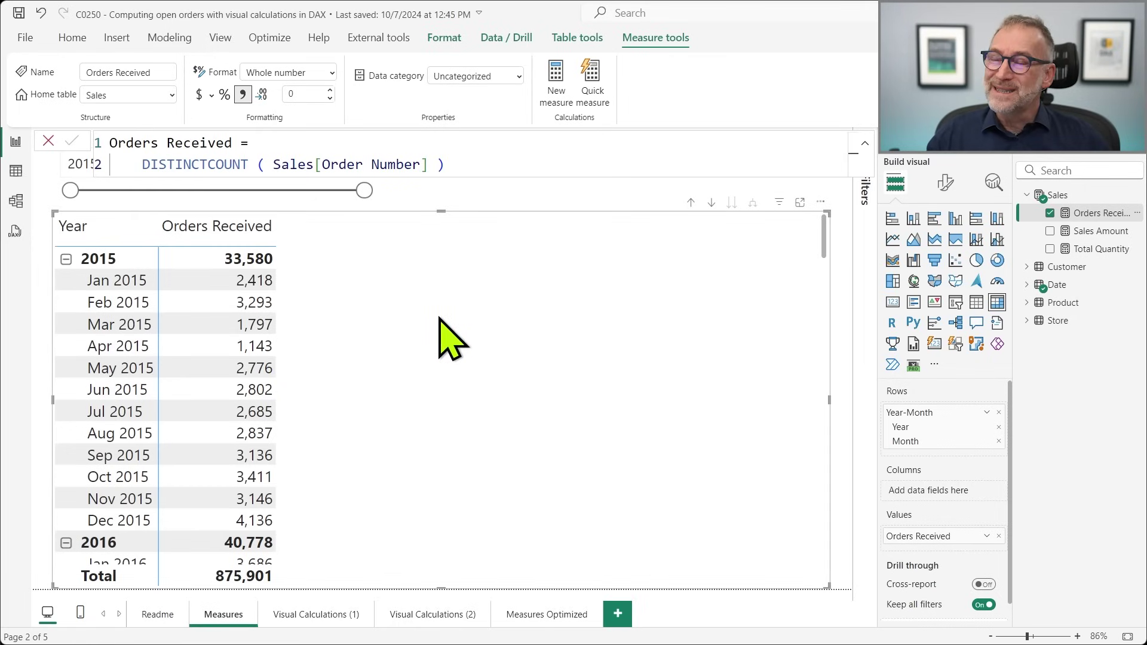
right_click(1058, 198)
key(Escape)
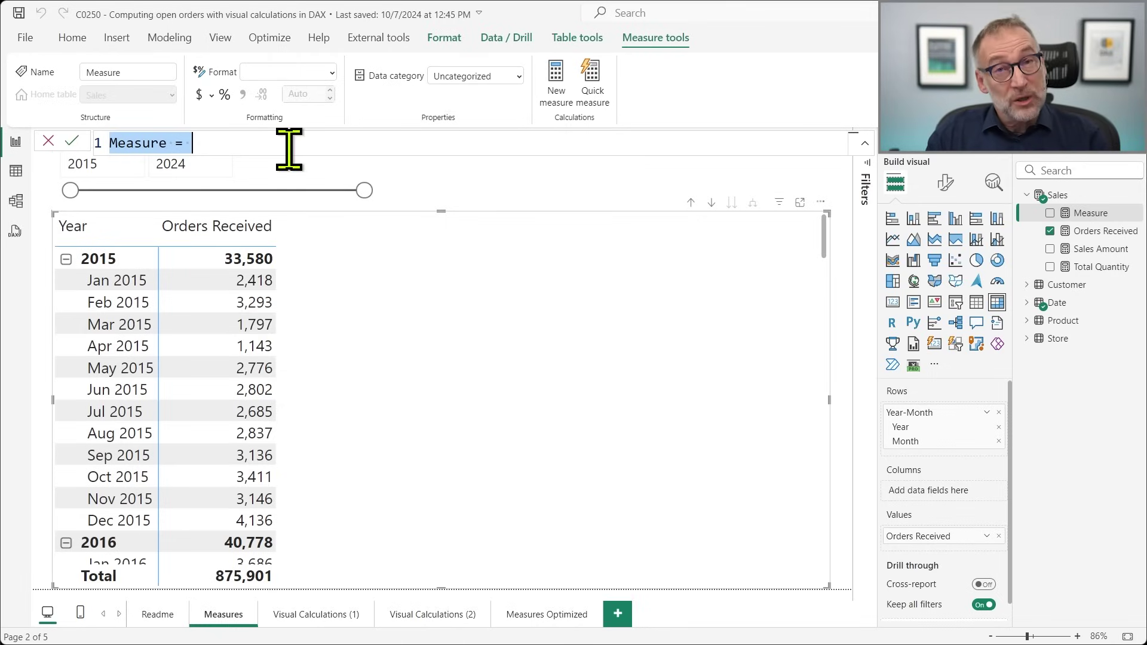
text(Or)
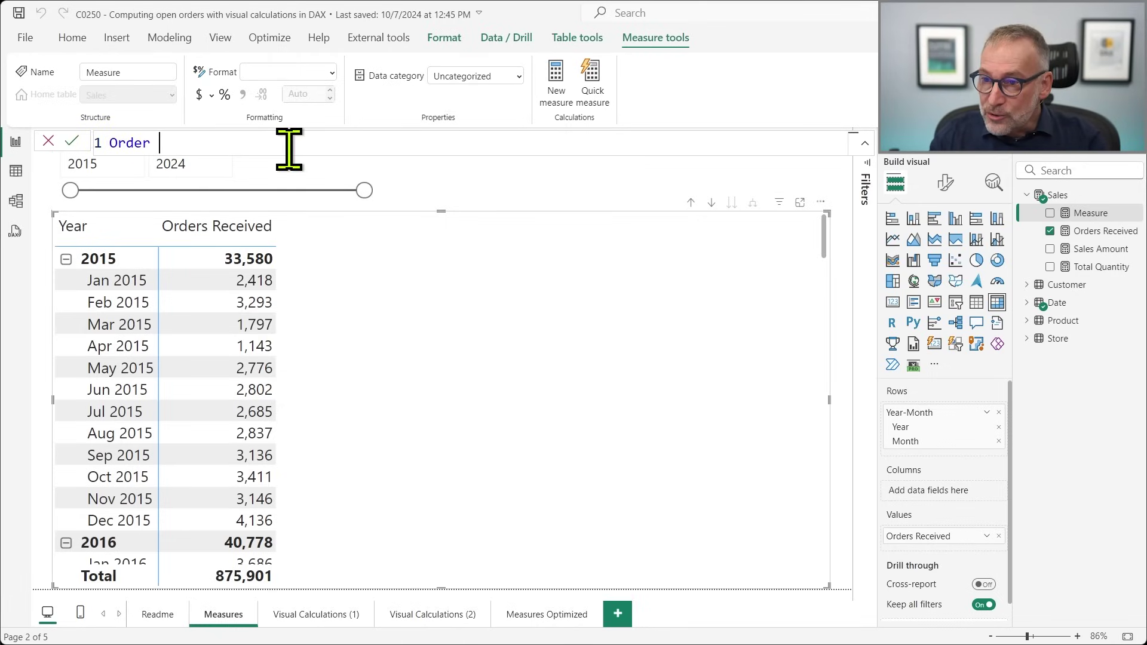
text(ders Delivered =)
key(shift+Return)
Begin the Orders Delivered formula with CALCULATE, using [Orders Received] as the expression to evaluate
text(CAL)
key(Tab)
key(BackSpace)
text(()
key(shift+Return)
key(Tab)
text([)
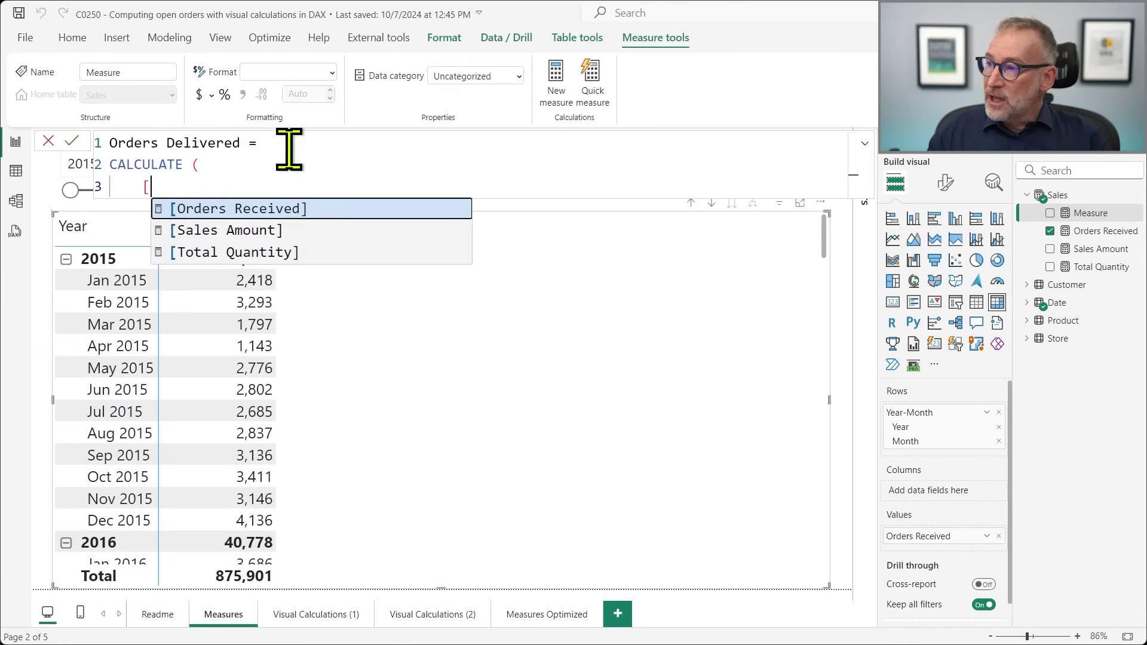
key(Tab)
text(,)
key(shift+Return)
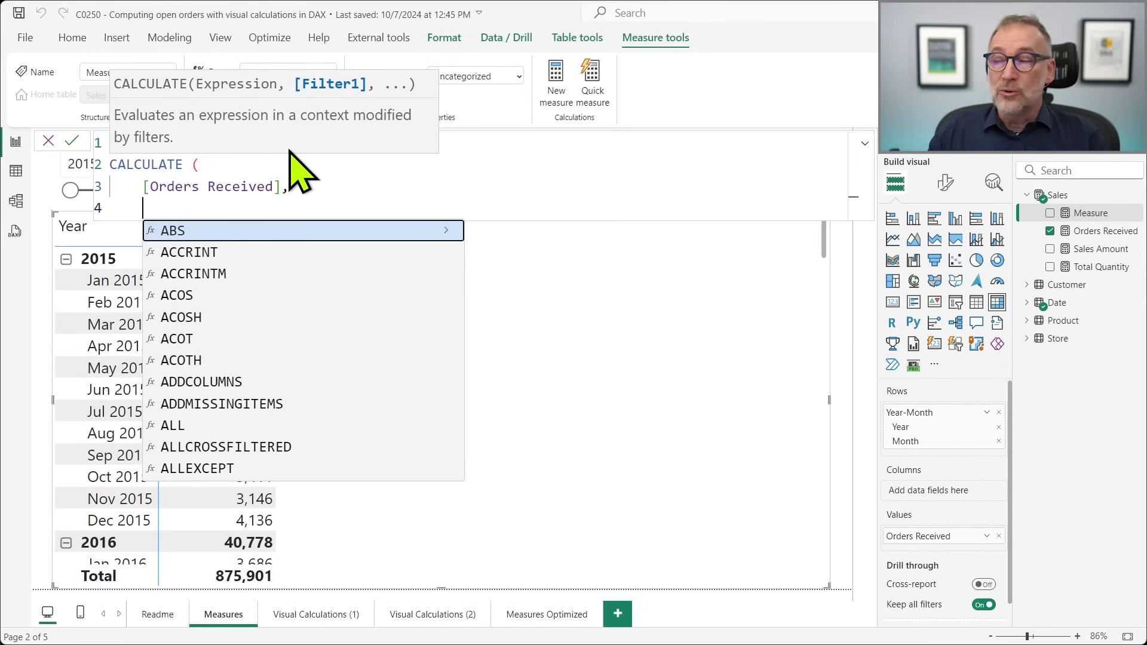
Add the filter USERELATIONSHIP( Sales[Delivery Date], 'Date'[Date] ), close the CALCULATE expression and commit the measure
text(USE)
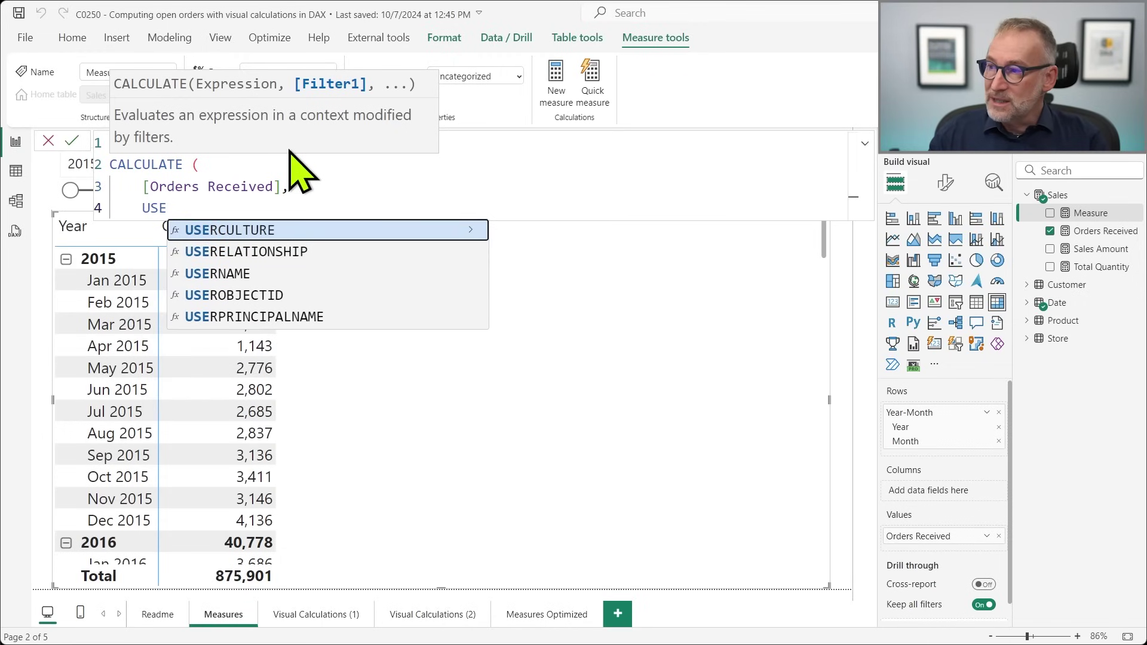
key(Down)
key(Tab)
text(( Sales)
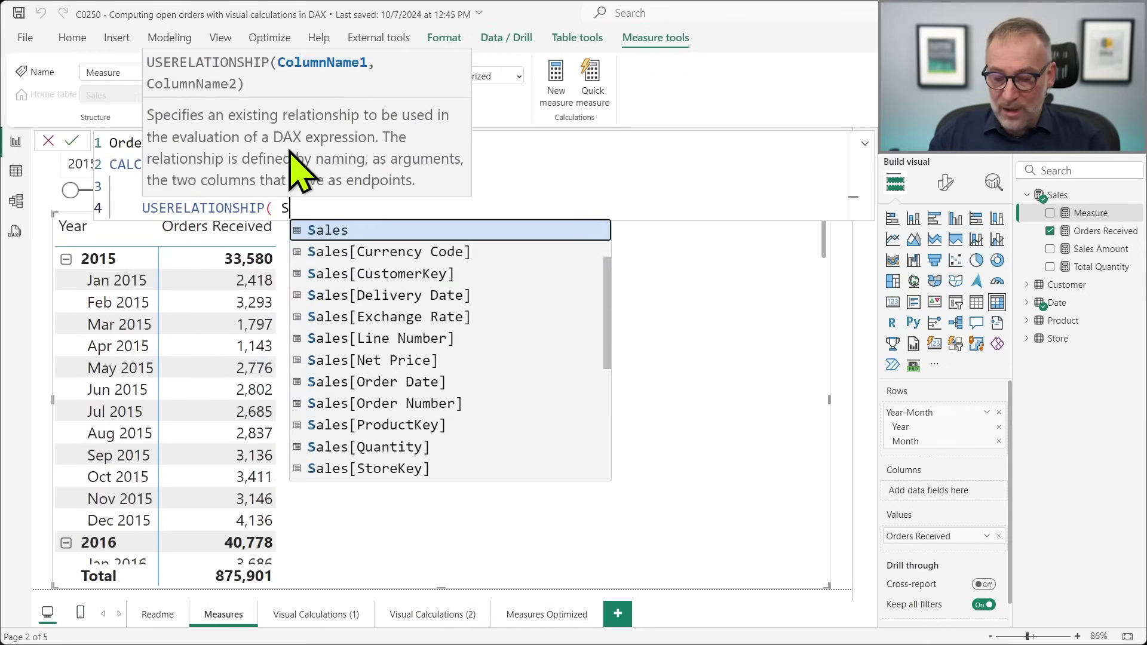
key(Down)
key(Down)
key(Down)
key(Tab)
text(, 'D)
key(Down)
key(Tab)
text())
key(shift+Return)
key(BackSpace)
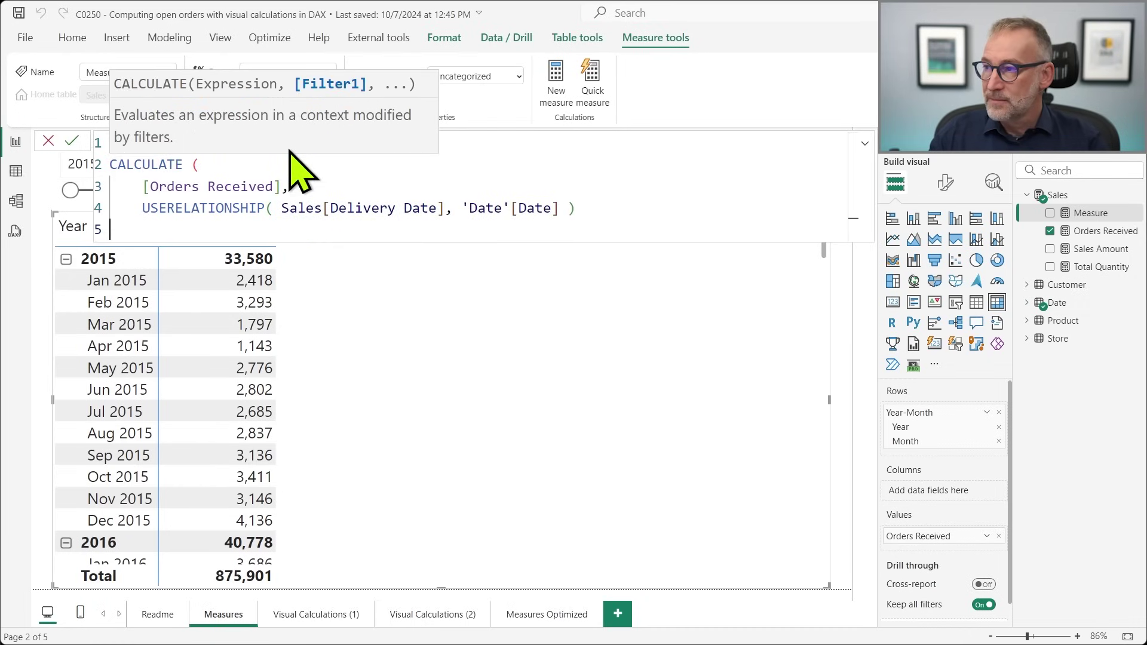
text())
key(Return)
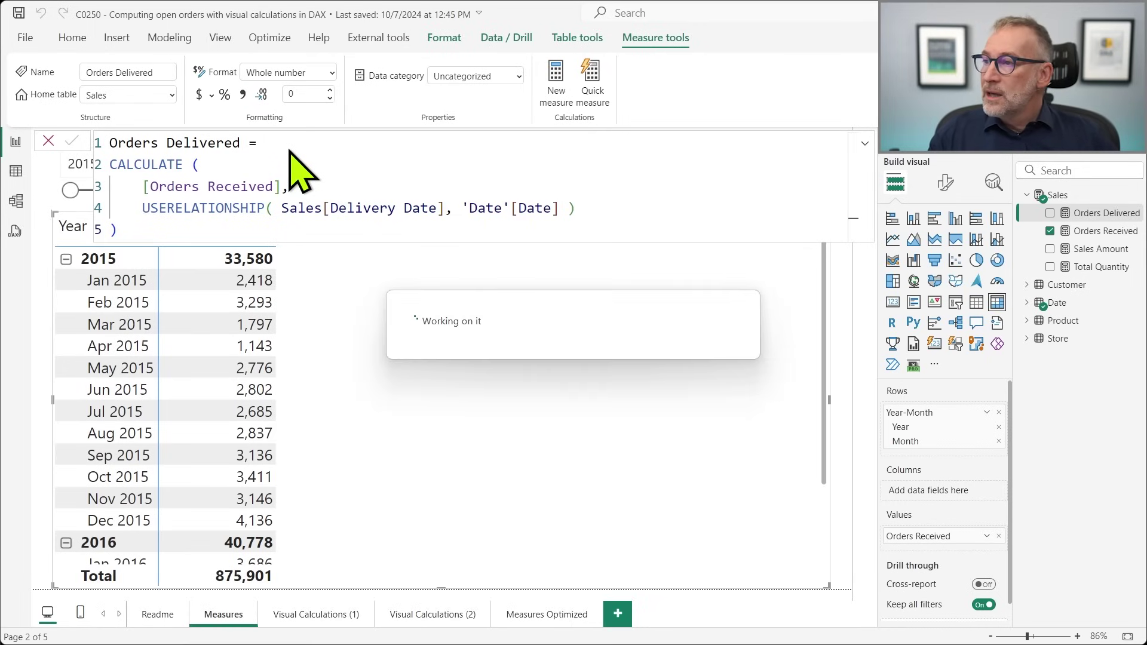
Format Orders Delivered with a thousands separator and add it to the matrix values
click(243, 94)
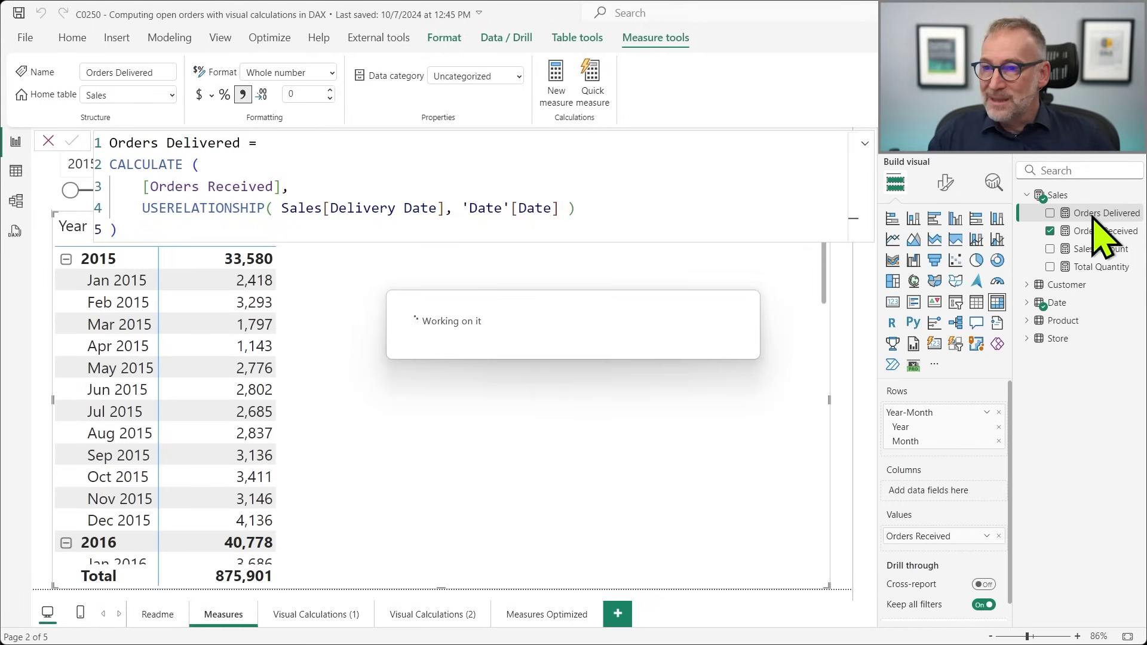
drag(1106, 213, 541, 367)
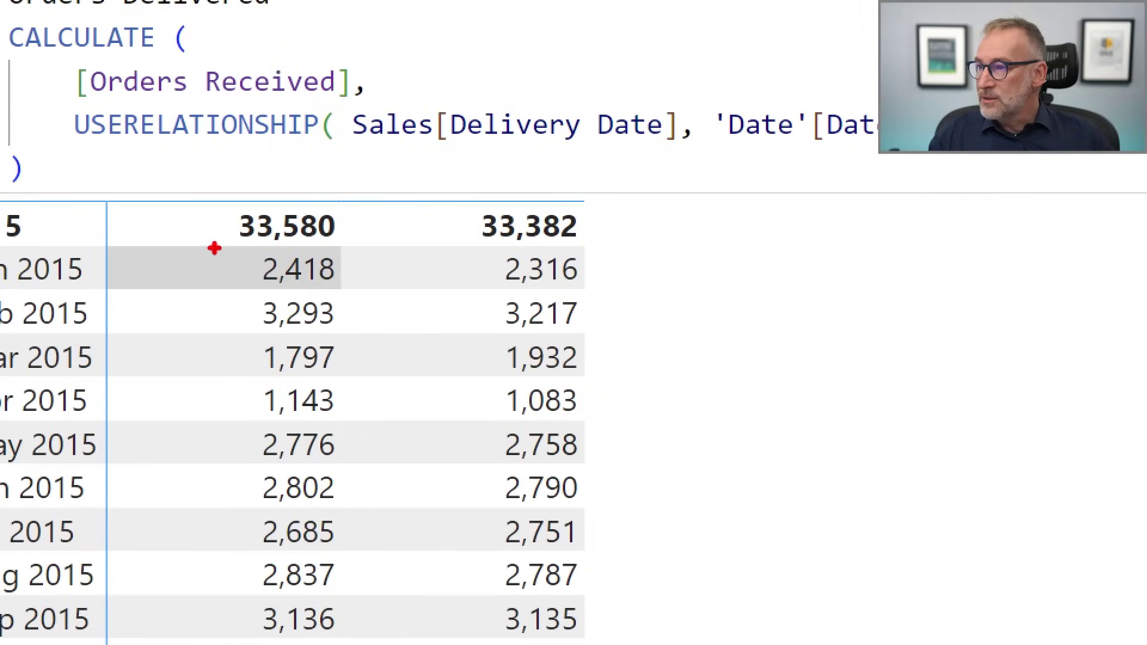
Compare the received and delivered order counts for January 2015 in the matrix
mouse_move(214, 243)
mouse_down()
mouse_move(336, 258)
mouse_move(372, 307)
mouse_move(378, 299)
mouse_up()
mouse_move(478, 239)
mouse_down()
mouse_move(533, 249)
mouse_move(609, 302)
mouse_up()
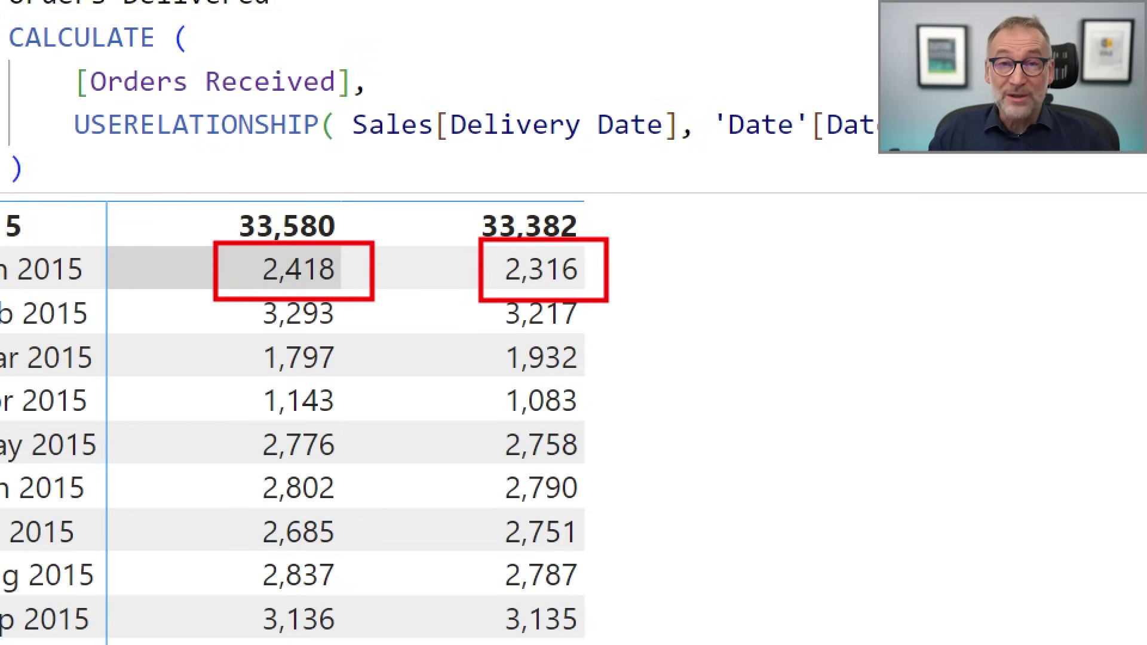
key(Escape)
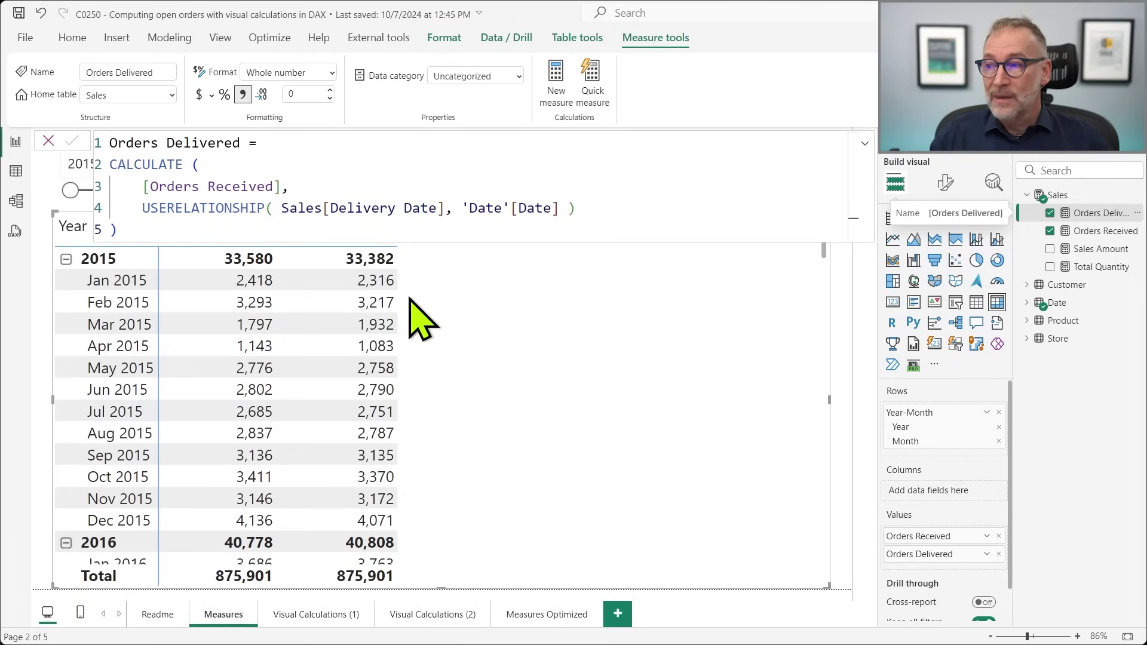
key(ctrl+1)
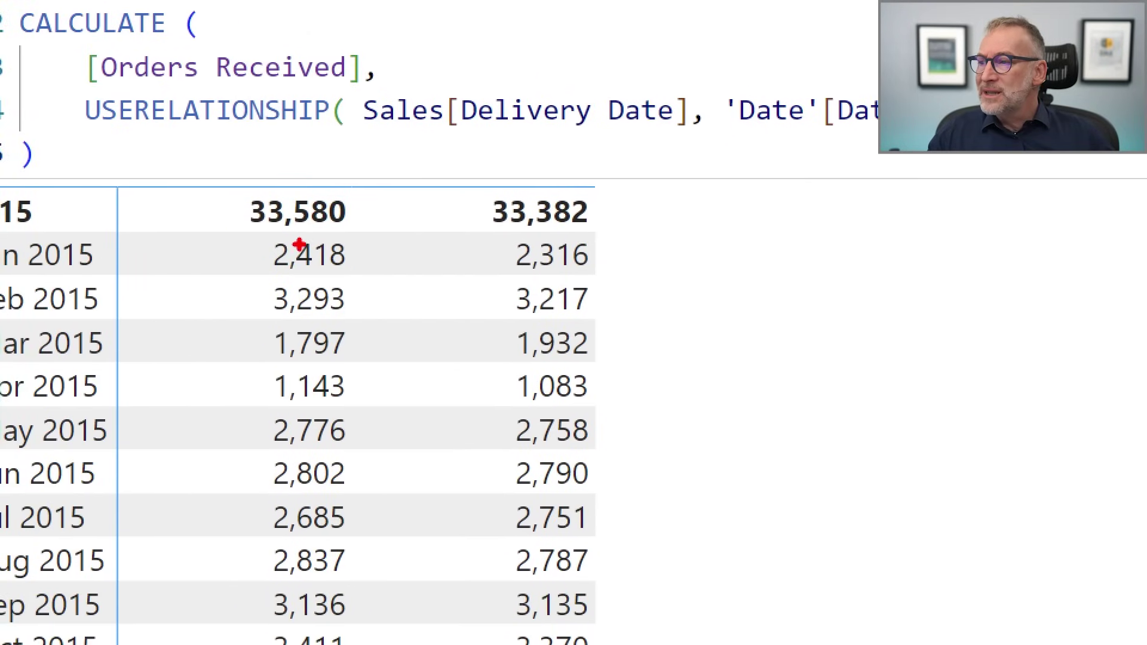
mouse_move(257, 232)
mouse_down()
mouse_move(418, 276)
mouse_move(616, 276)
mouse_up()
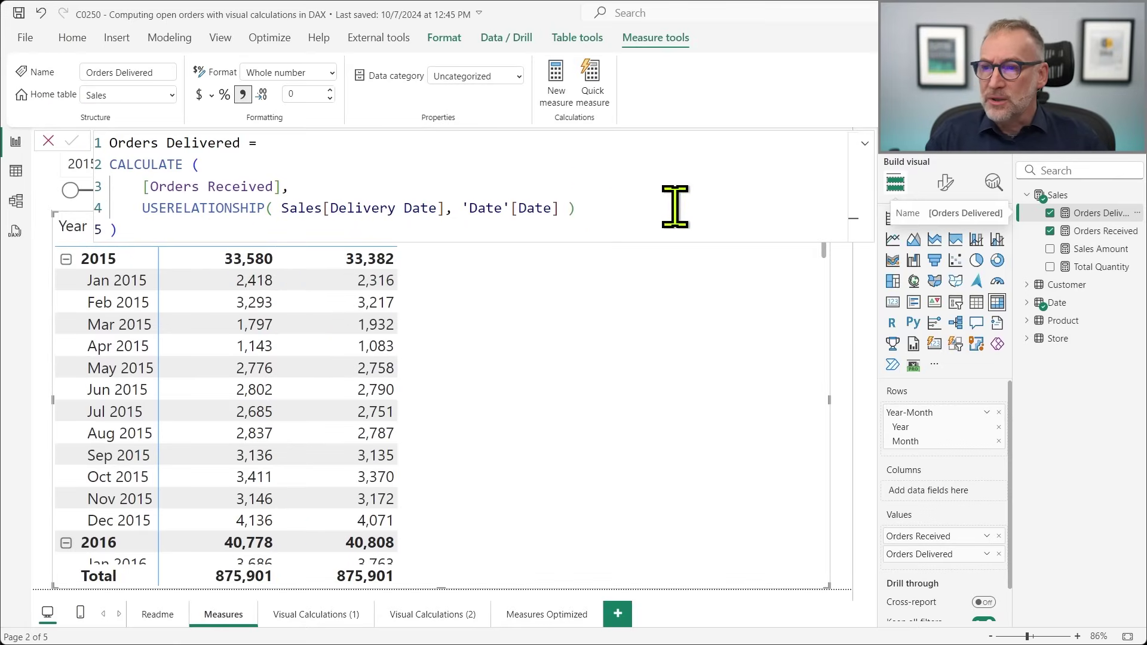
Start another new measure in the Sales table, named Received RT
click(1072, 200)
right_click(1073, 200)
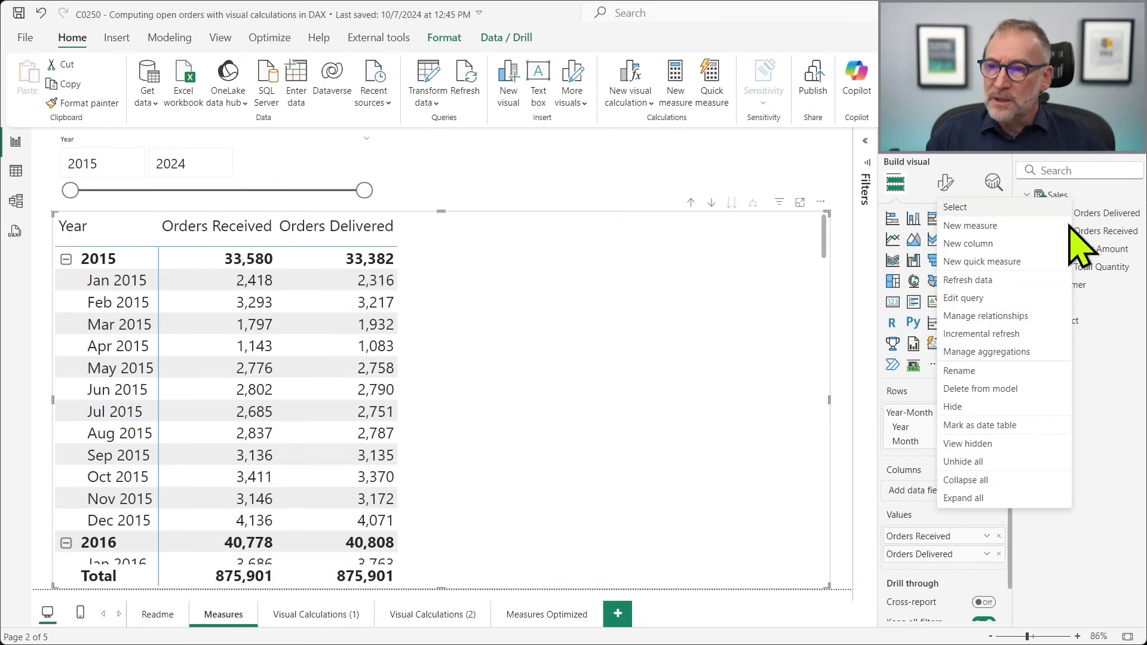
key(Escape)
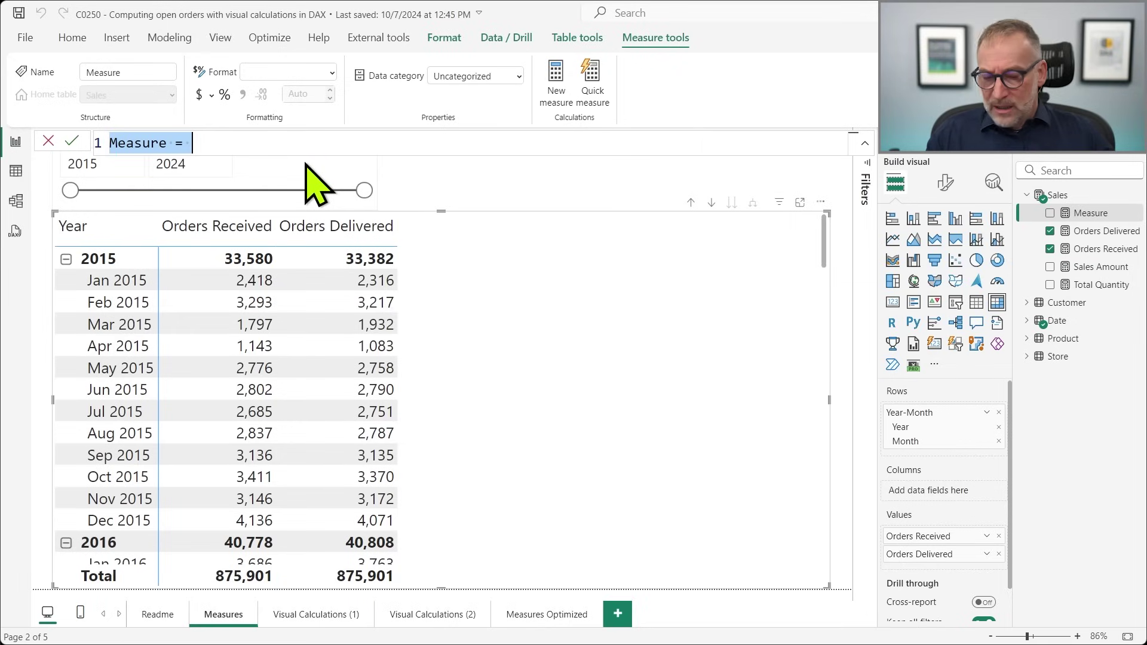
text(Re)
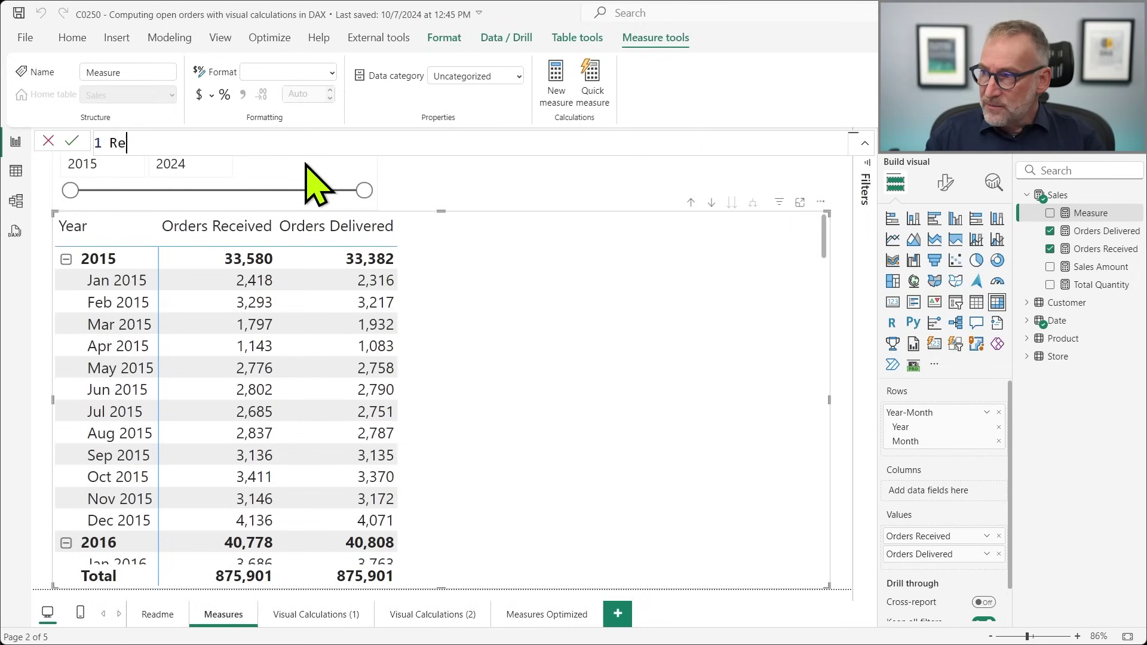
text(ceived RT =)
key(shift+Return)
Begin the Received RT formula with CALCULATE, using [Orders Received] as its expression
text(CALCULATE()
key(shift+Return)
text([)
key(Down)
key(Up)
key(Down)
key(Tab)
text(,)
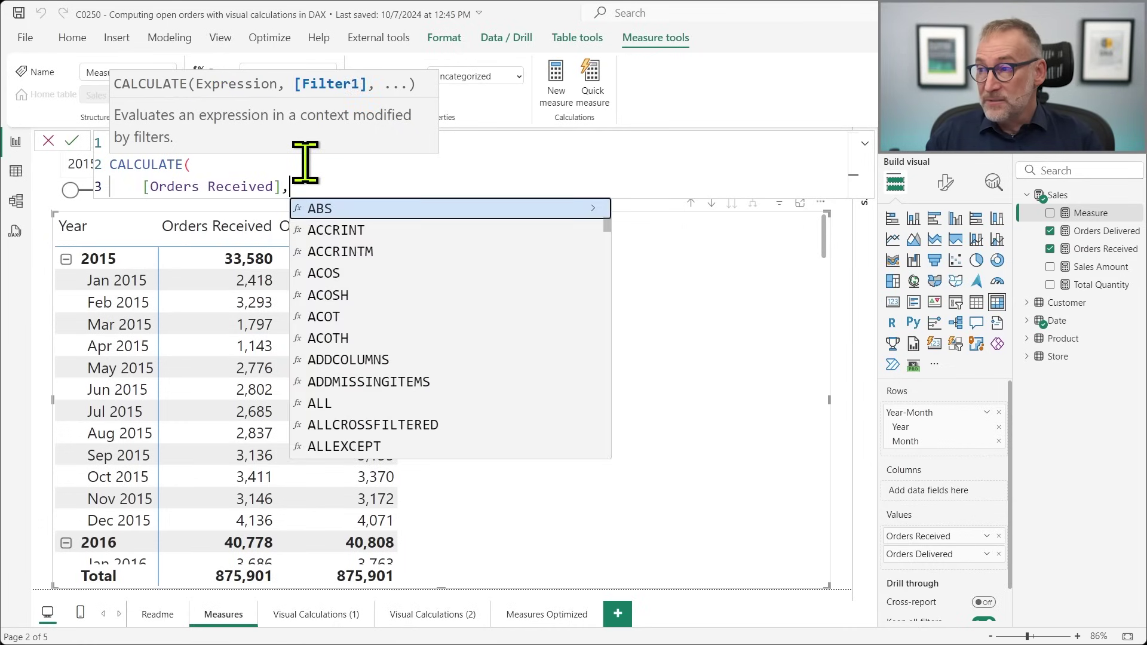
key(shift+Return)
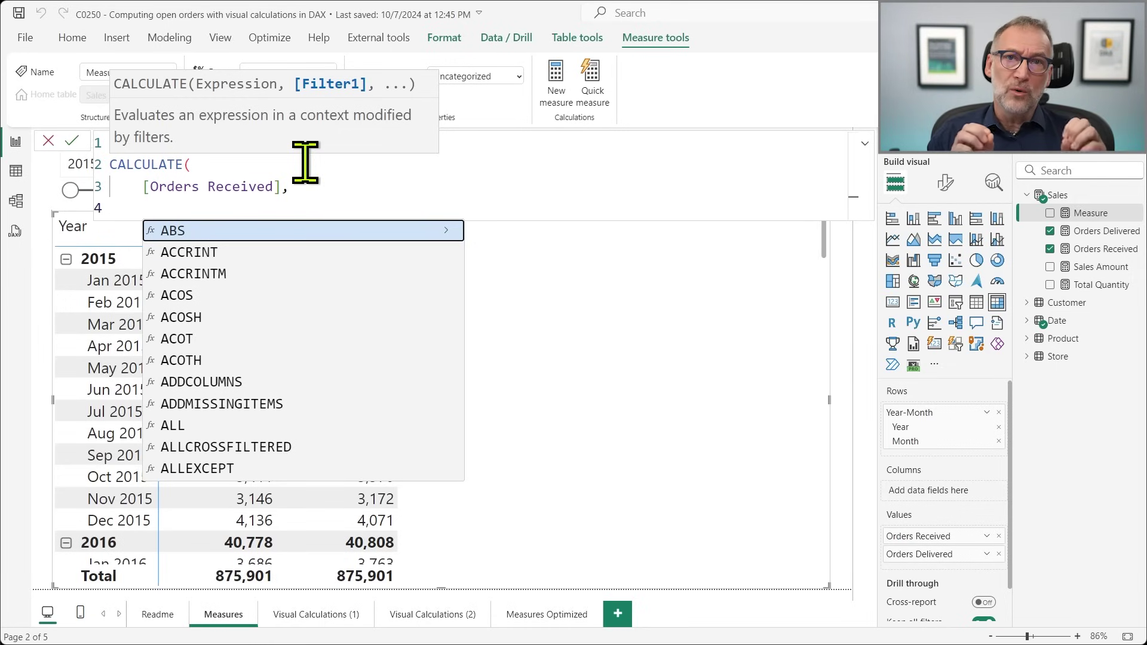
Complete the Received RT formula with the filter 'Date'[Date] <= MAX ( 'Date'[Date] ) and commit the measure
text('Date'[Date])
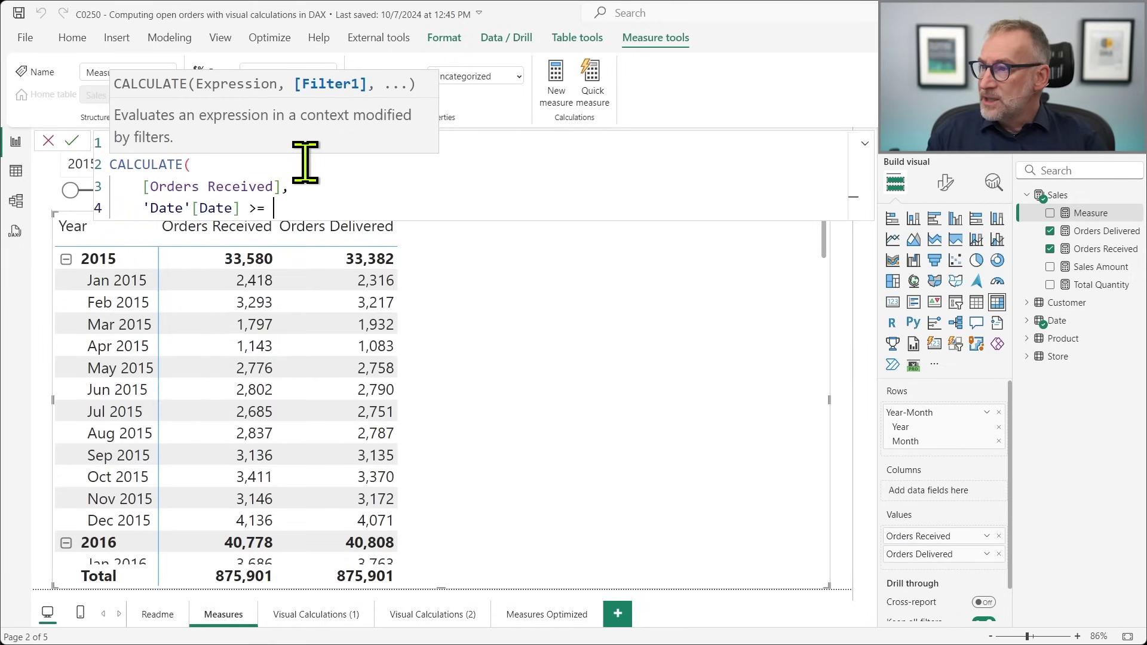
text( <= MAX ( )
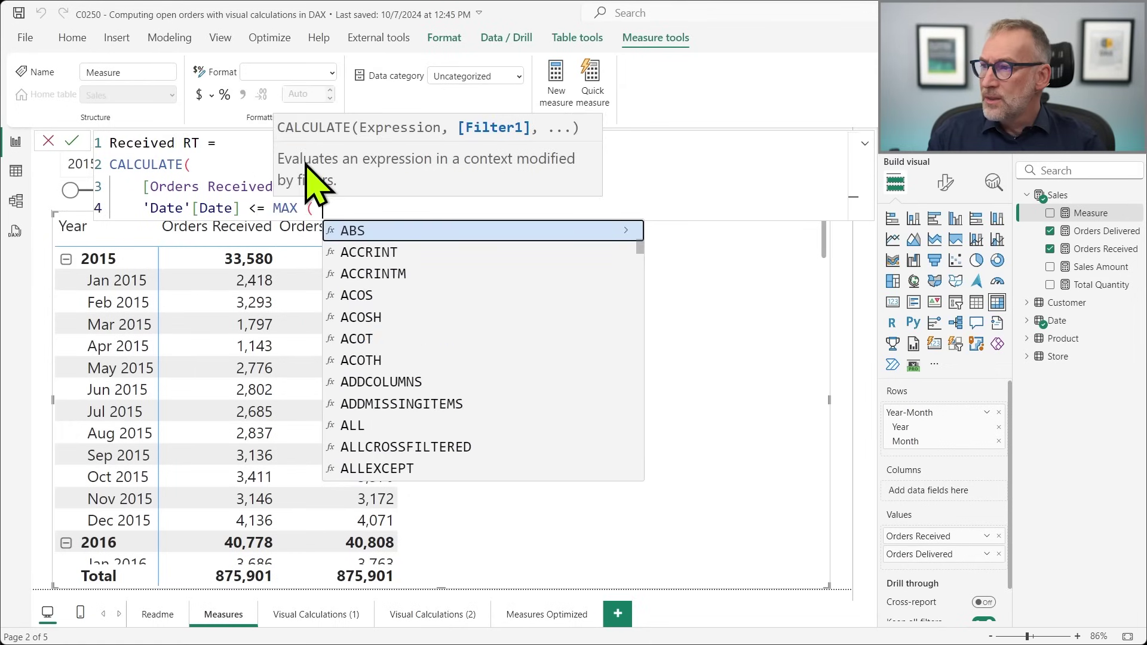
text('Date'[Date] ))
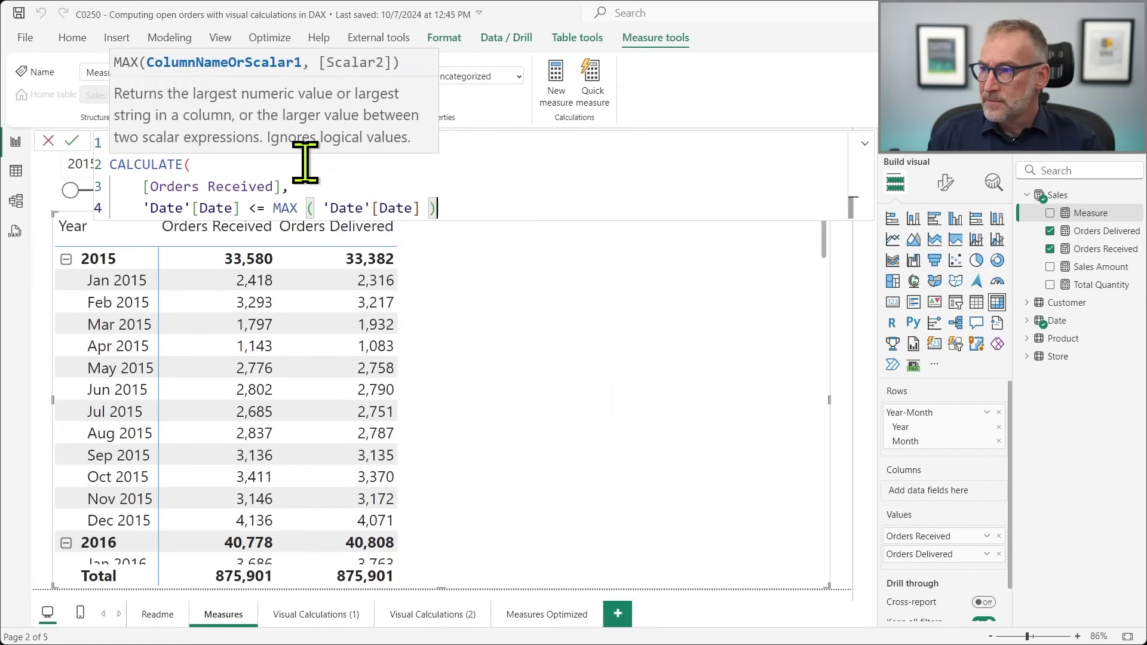
key(Return)
text())
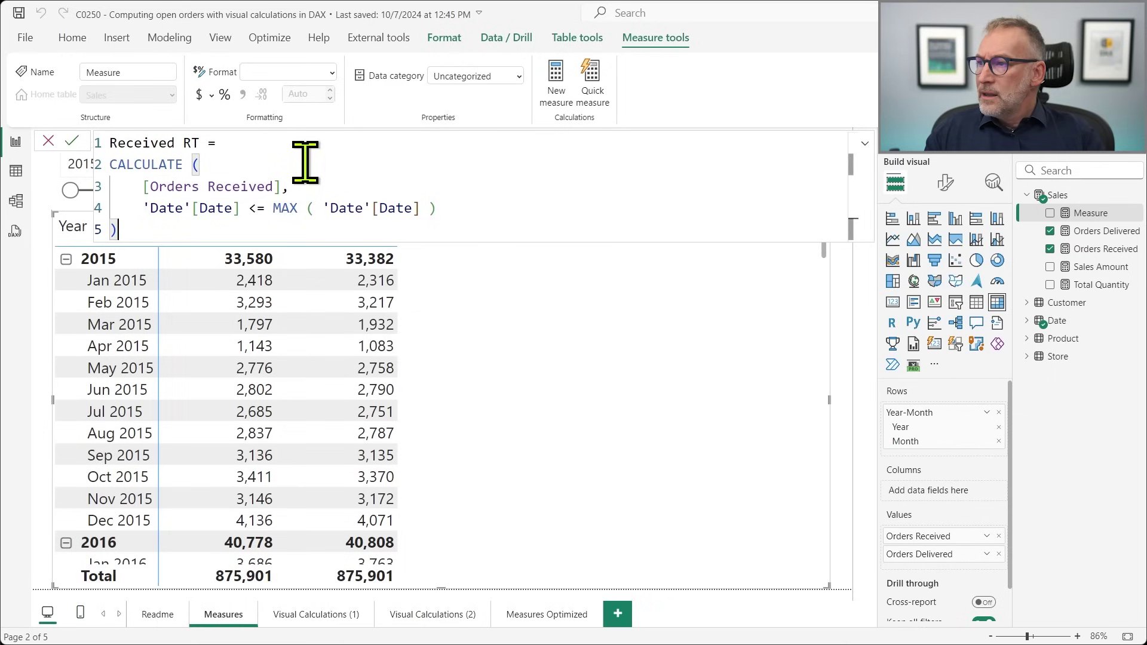
key(Return)
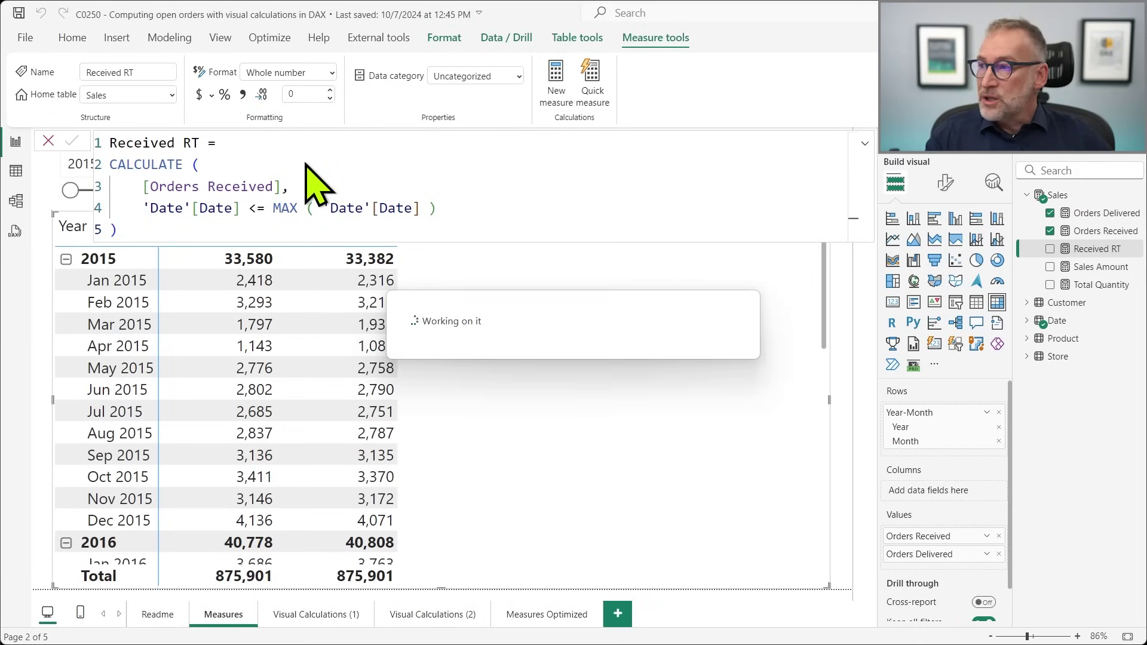
Add Received RT to the matrix values and format it with a thousands separator
drag(139, 186, 302, 187)
drag(144, 209, 473, 213)
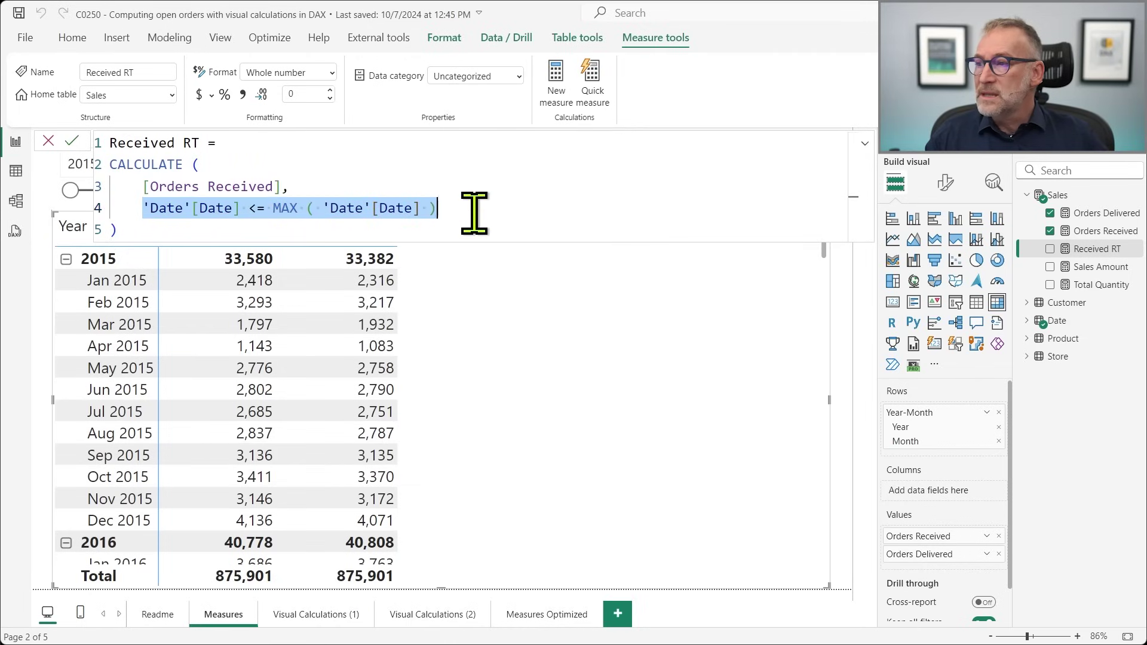
click(502, 189)
drag(1061, 251, 486, 418)
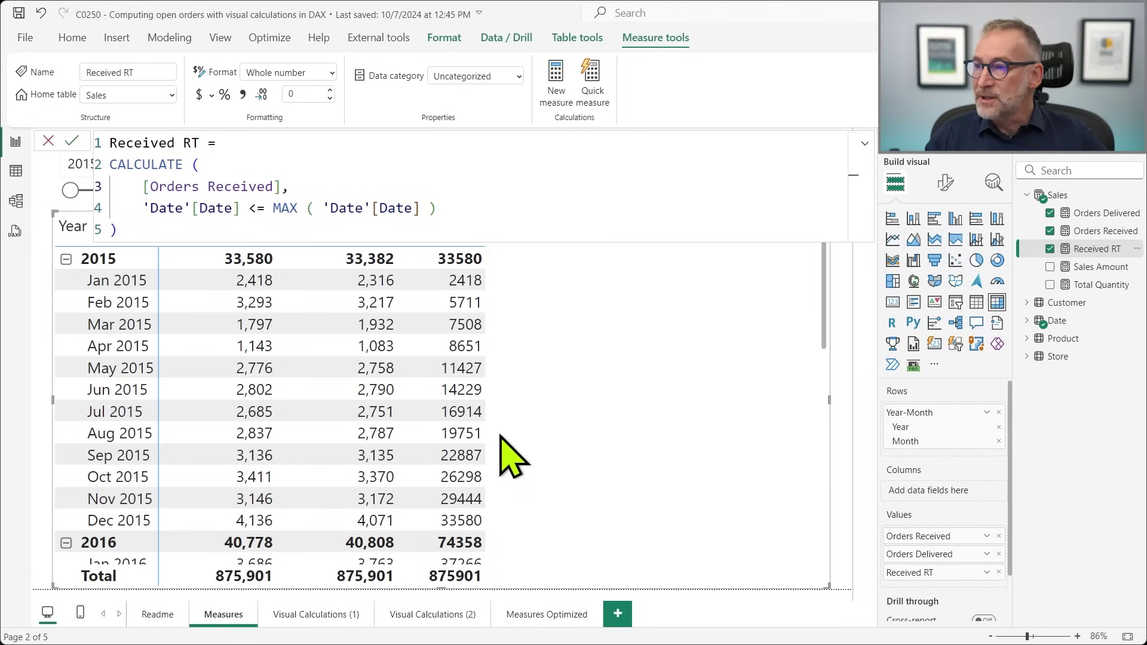
click(243, 95)
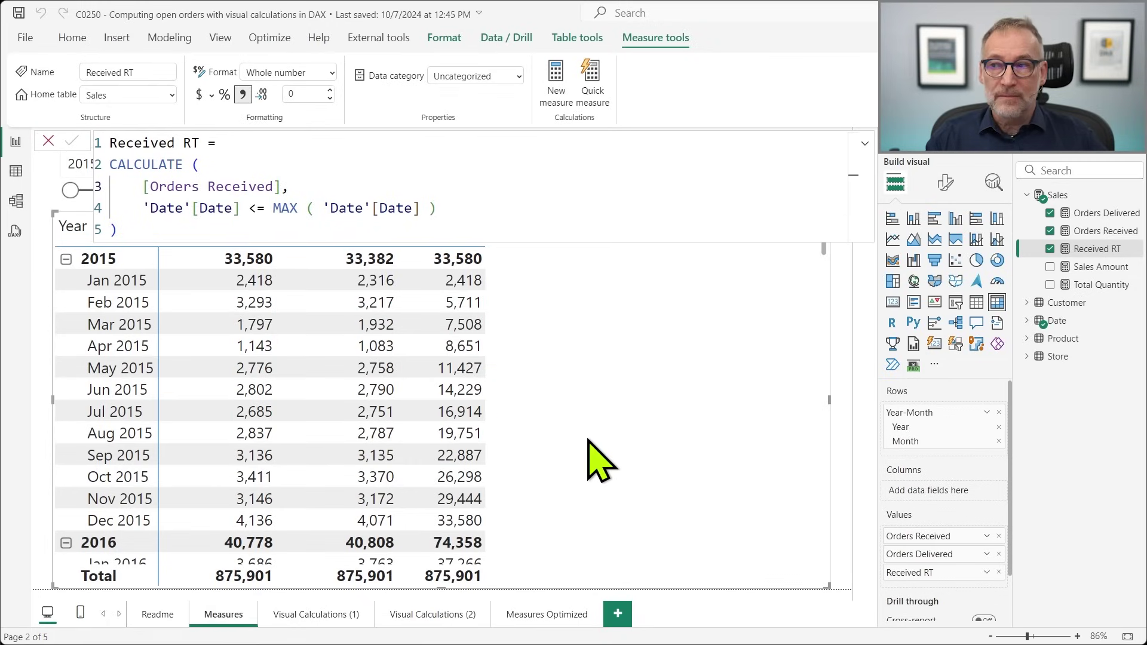
Copy the whole Received RT formula into a new measure in the Sales table
key(ctrl+a)
key(ctrl+c)
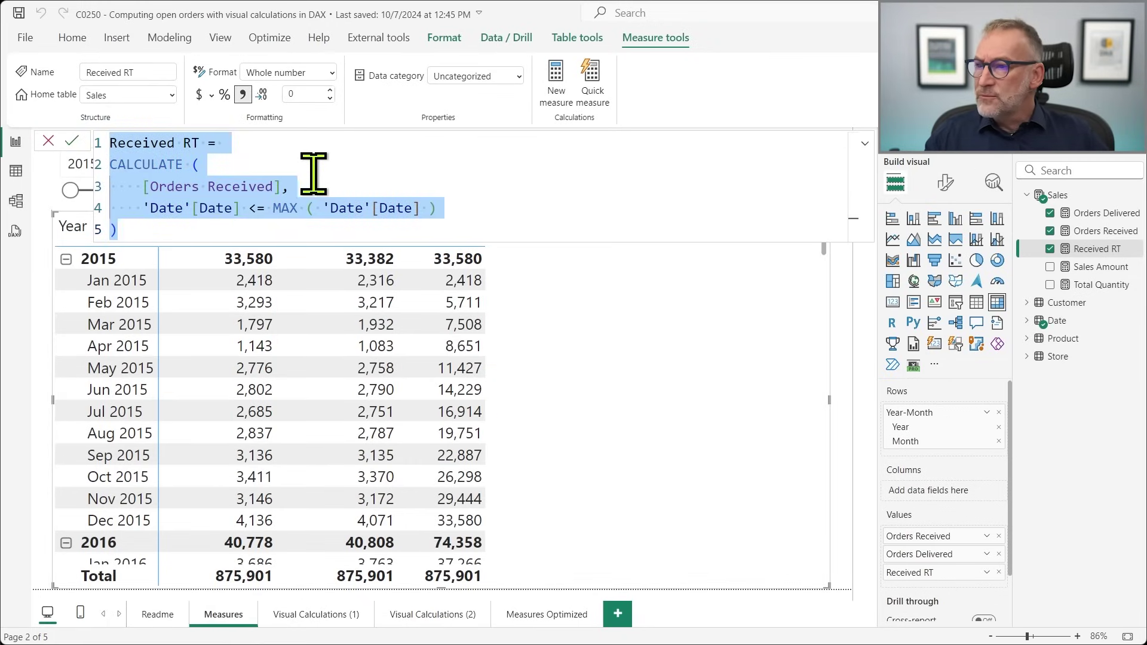
key(Escape)
right_click(1078, 199)
click(1026, 229)
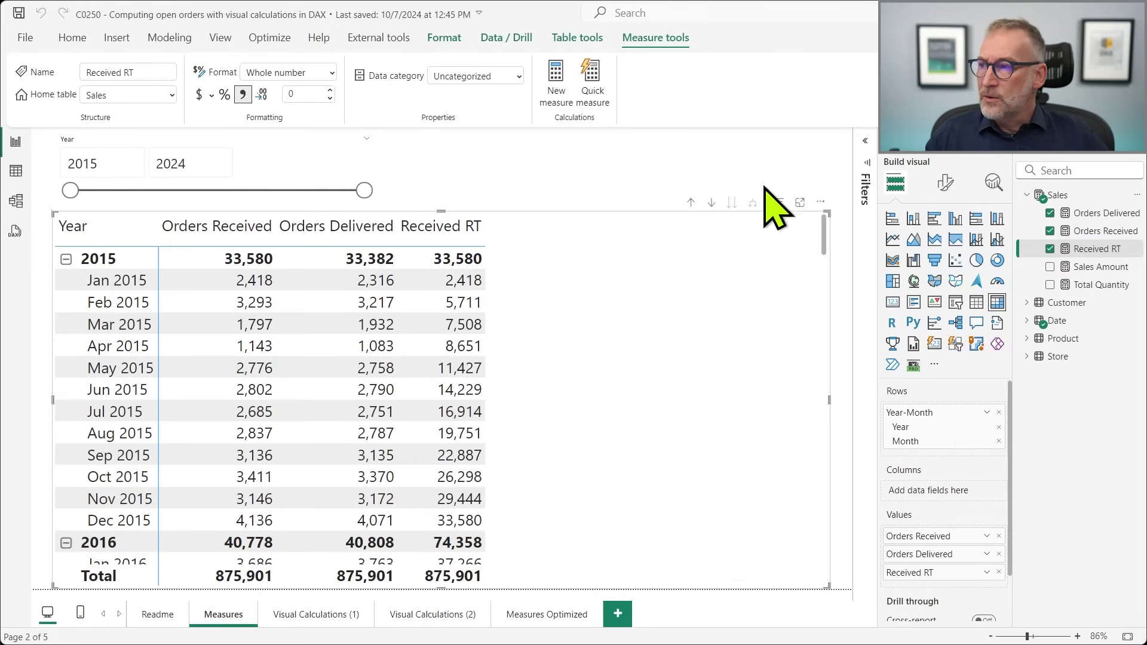
key(ctrl+v)
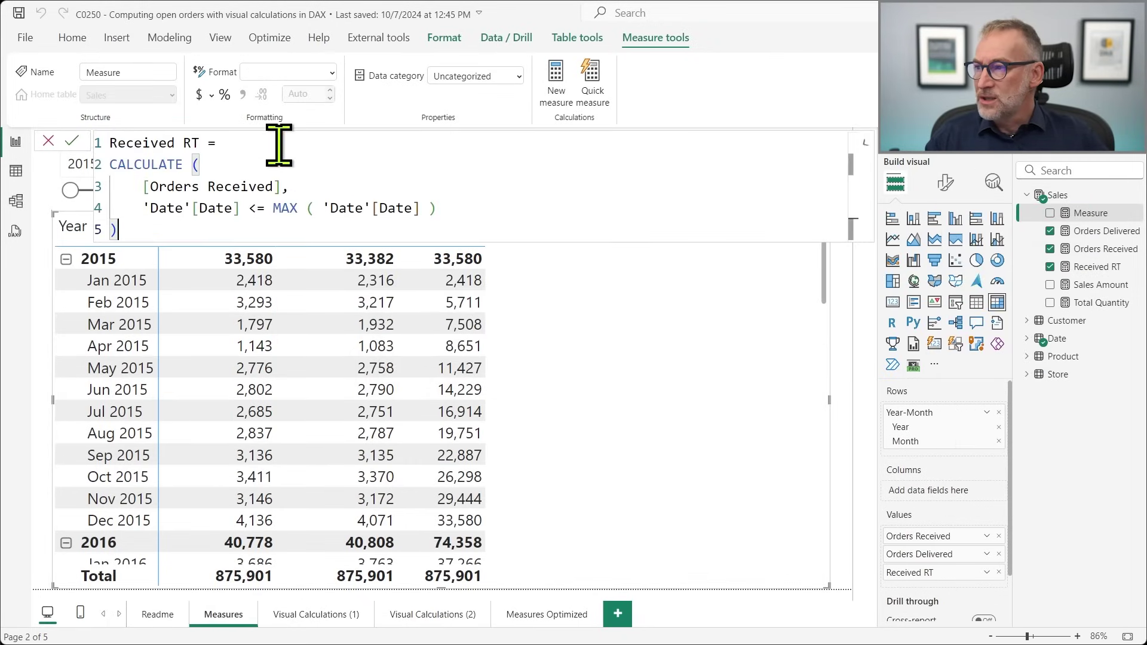
Rename the copied measure to Delivered RT, replace its expression with [Orders Delivered], and commit it
key(ctrl+Home)
key(ctrl+shift+Right)
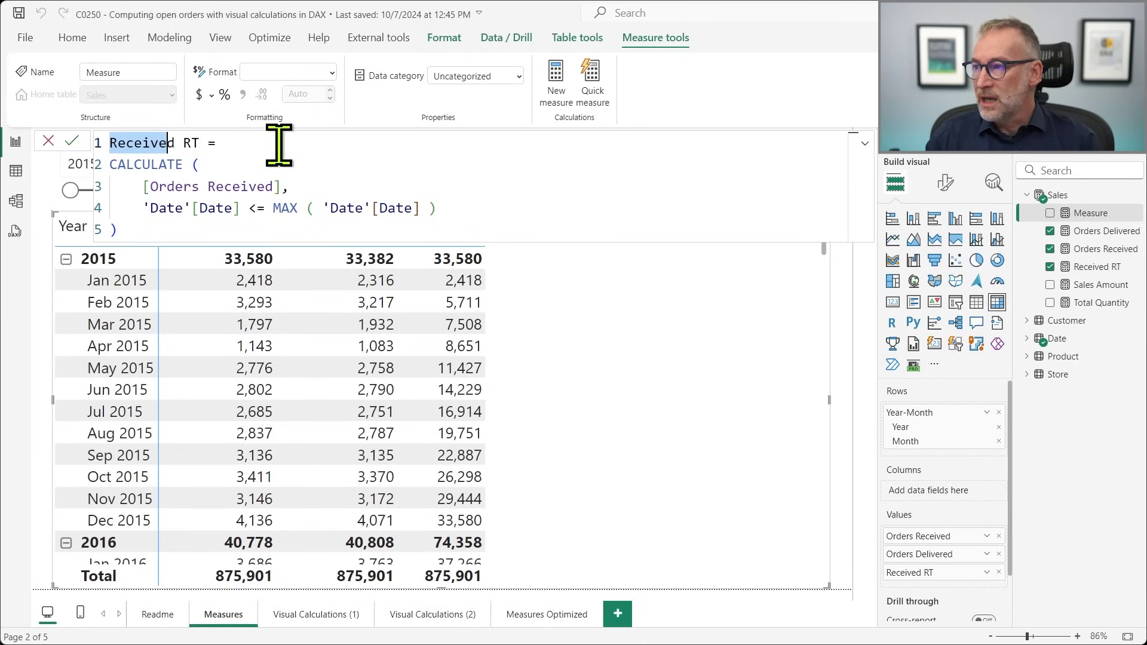
text(Deliver)
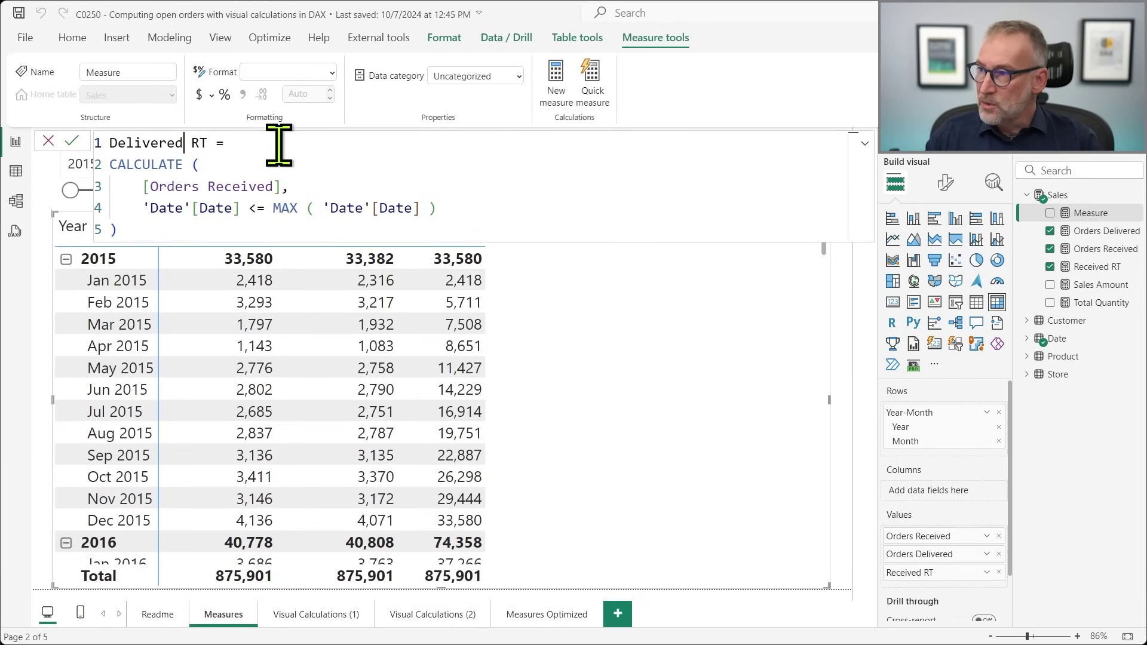
key(Down)
key(ctrl+Right)
key(ctrl+shift+Right)
text(Deli)
key(Tab)
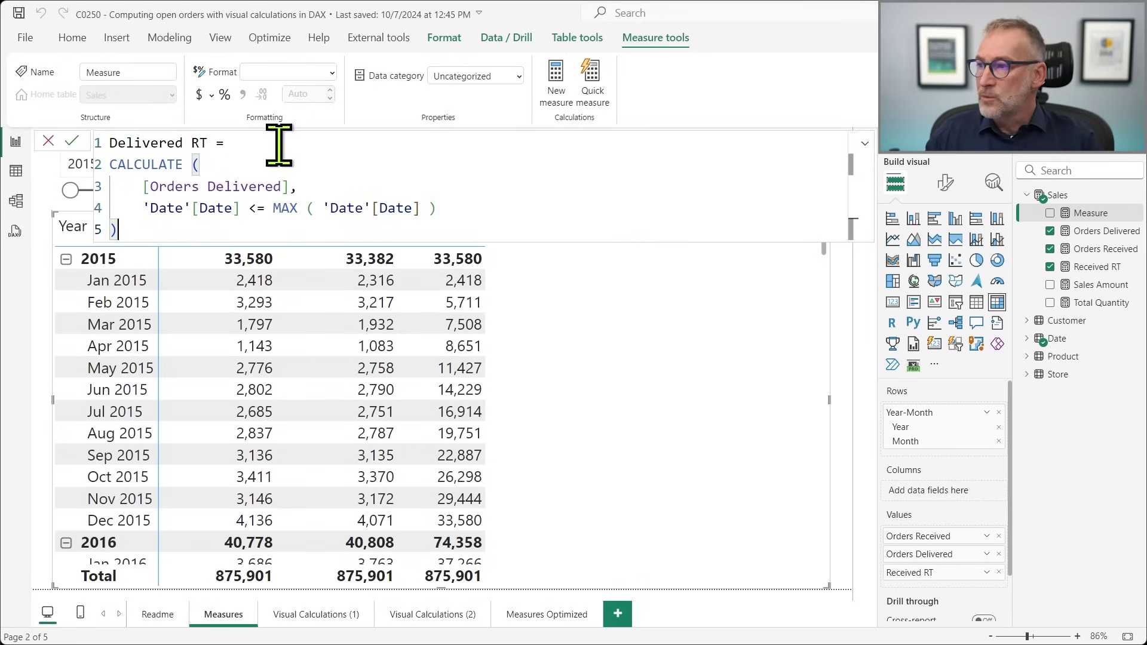
key(Return)
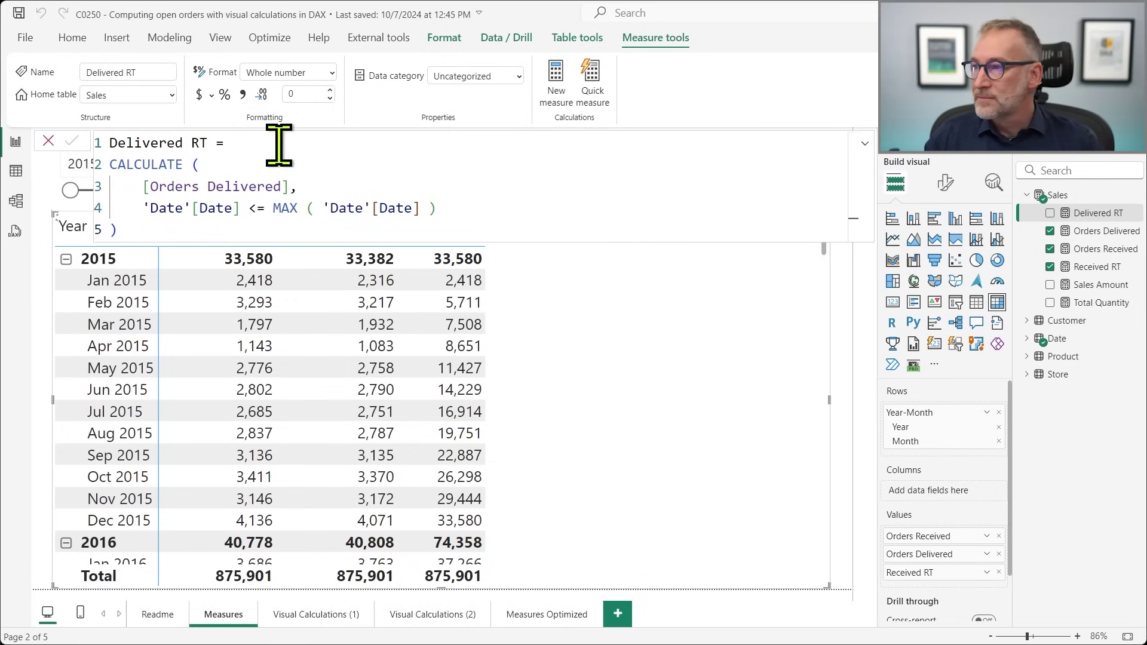
Format Delivered RT with a thousands separator and add it to the matrix values
click(245, 94)
drag(1098, 214, 668, 401)
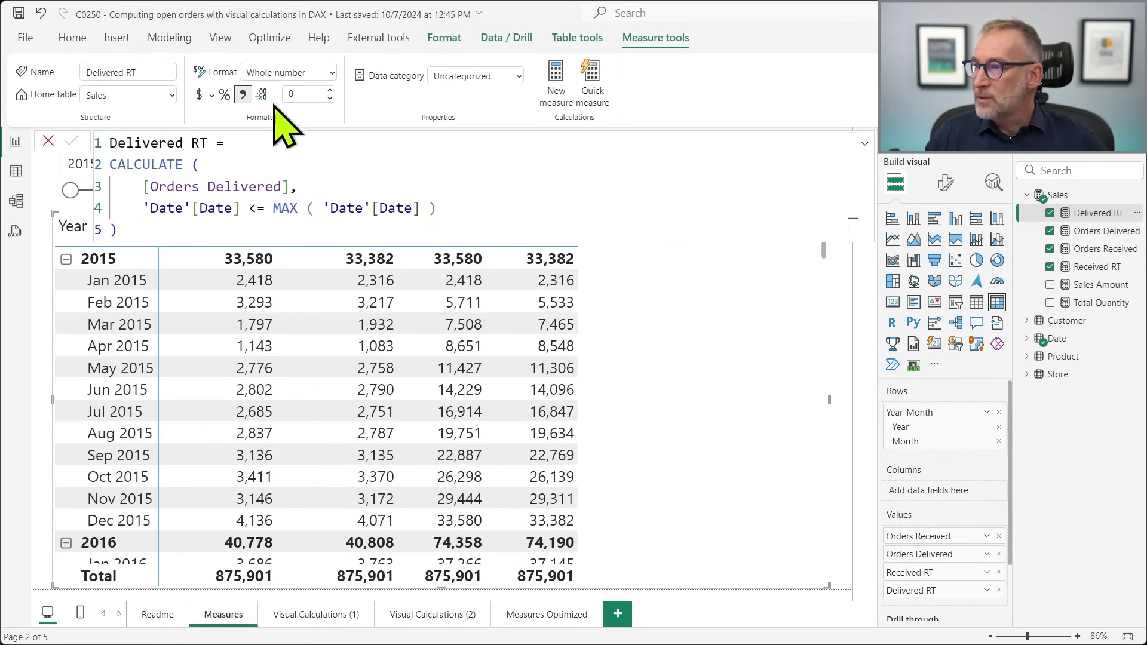
click(845, 359)
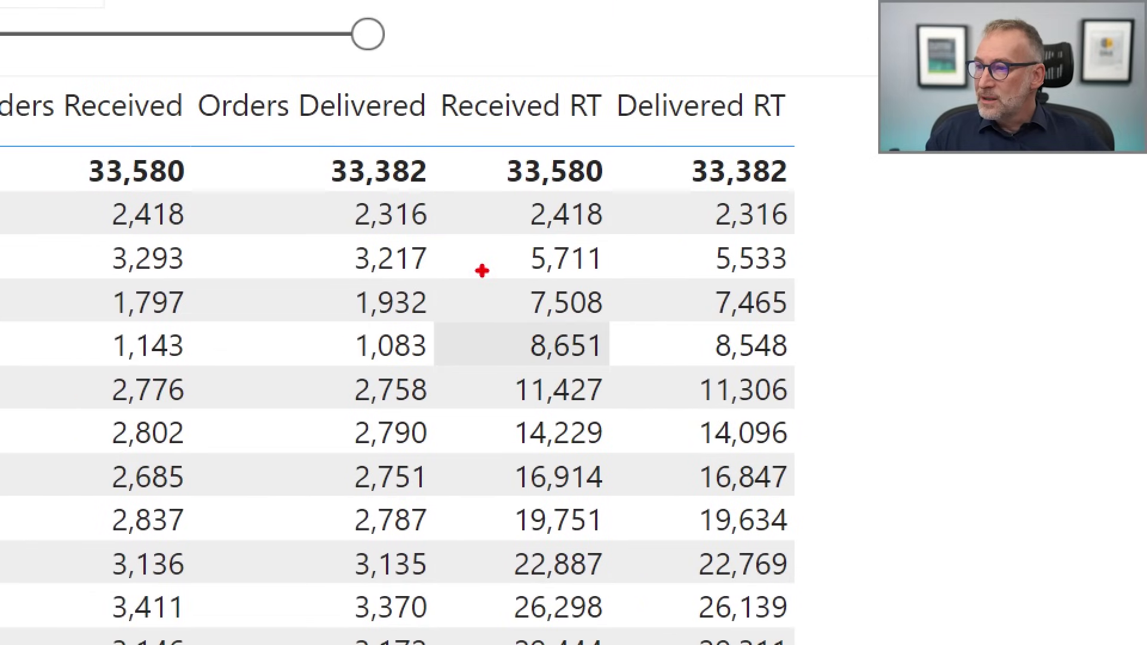
drag(482, 270, 822, 336)
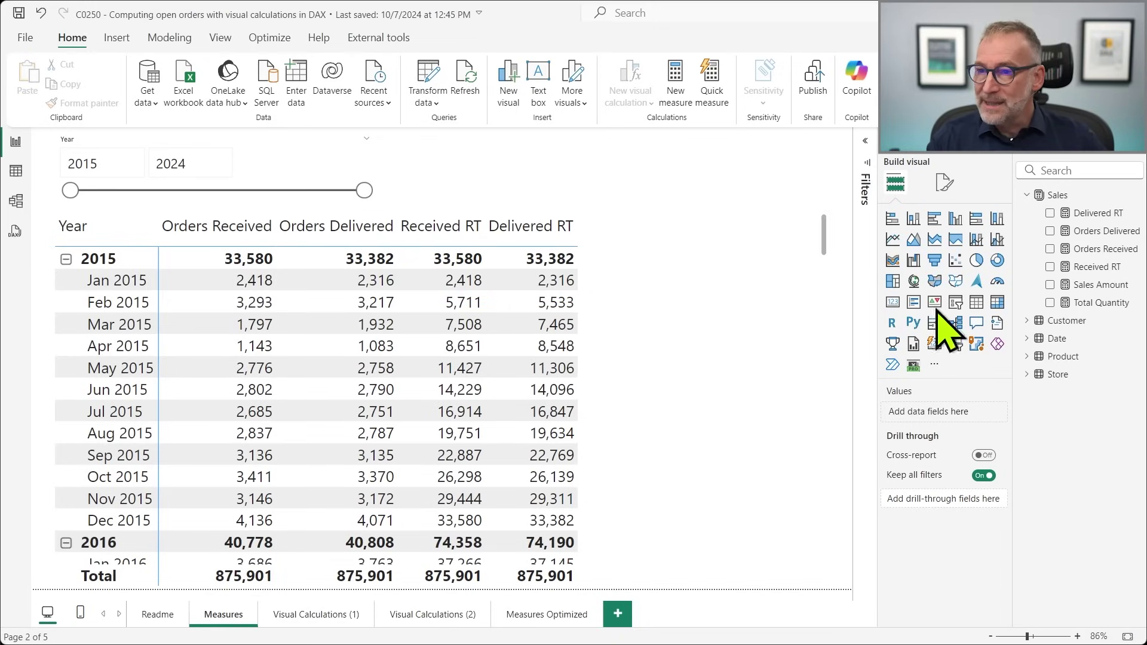
Start another new measure in the Sales table, named Open Orders
right_click(1067, 196)
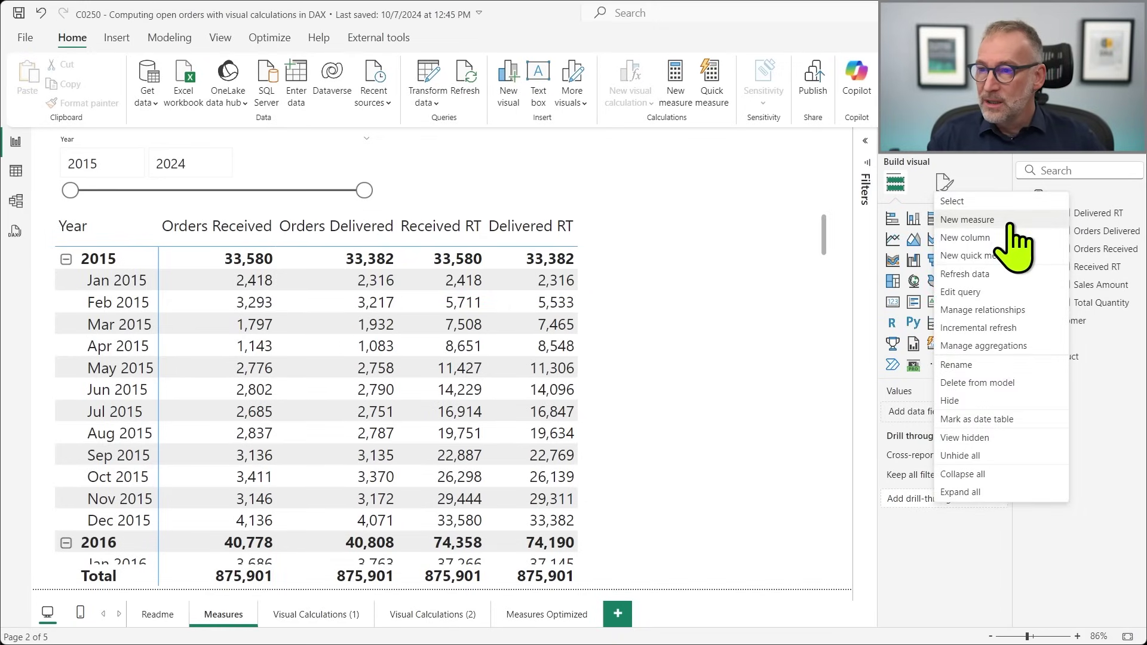
click(1010, 221)
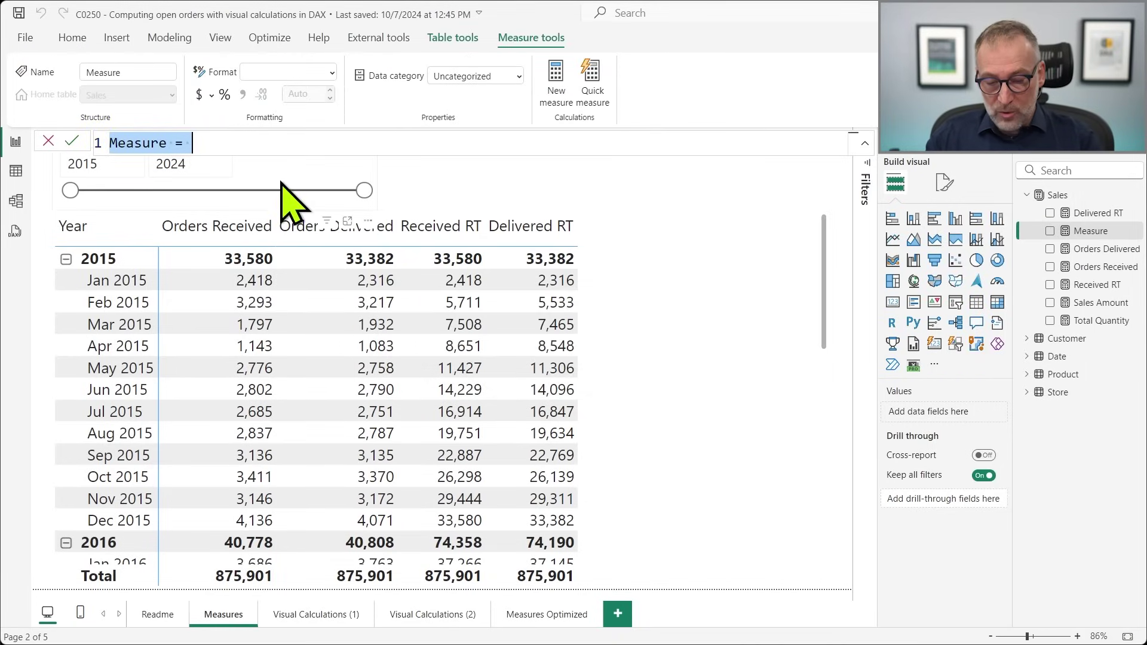
text(Open Orders =)
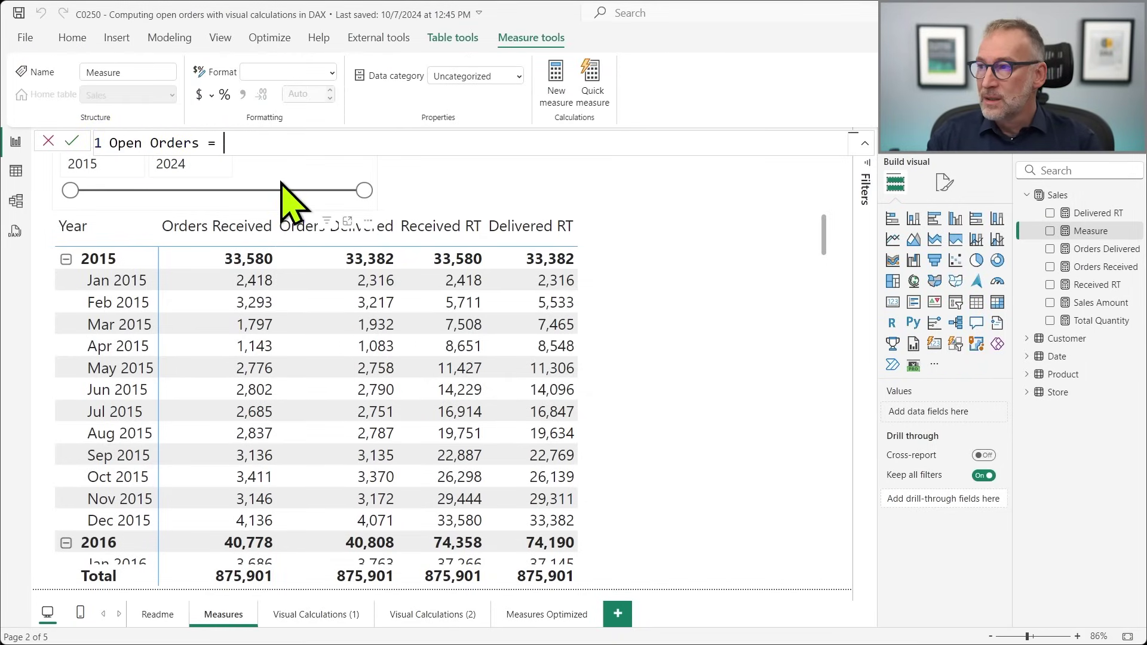
Define Open Orders as [Received RT] - [Delivered RT] and commit the measure
text( [)
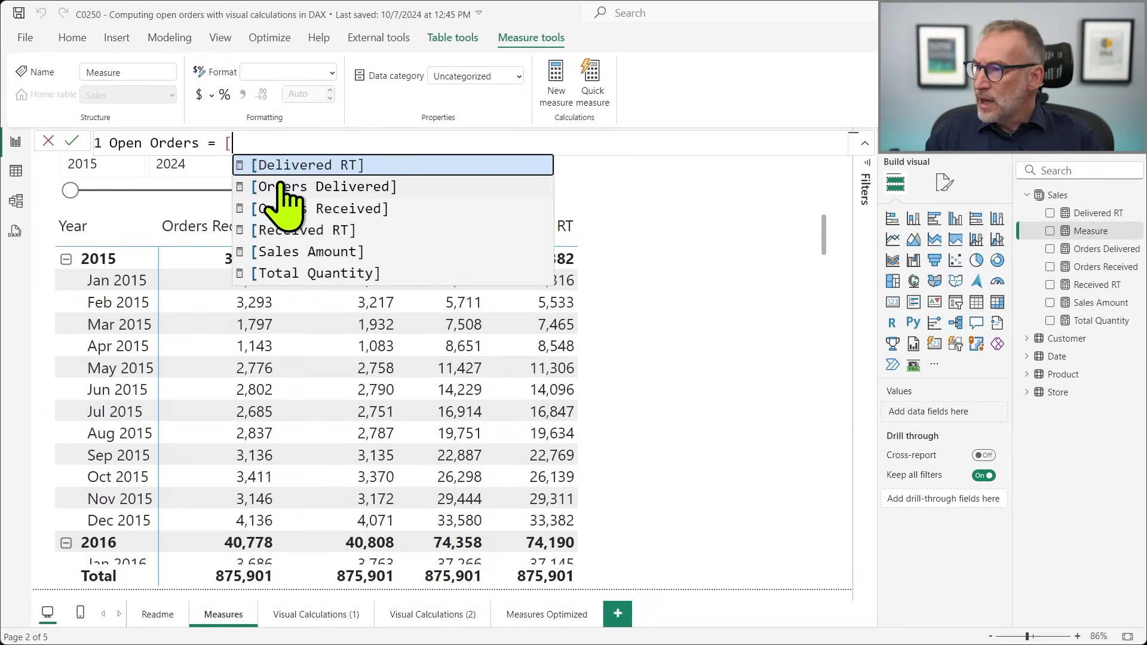
key(Down)
key(Down)
key(Down)
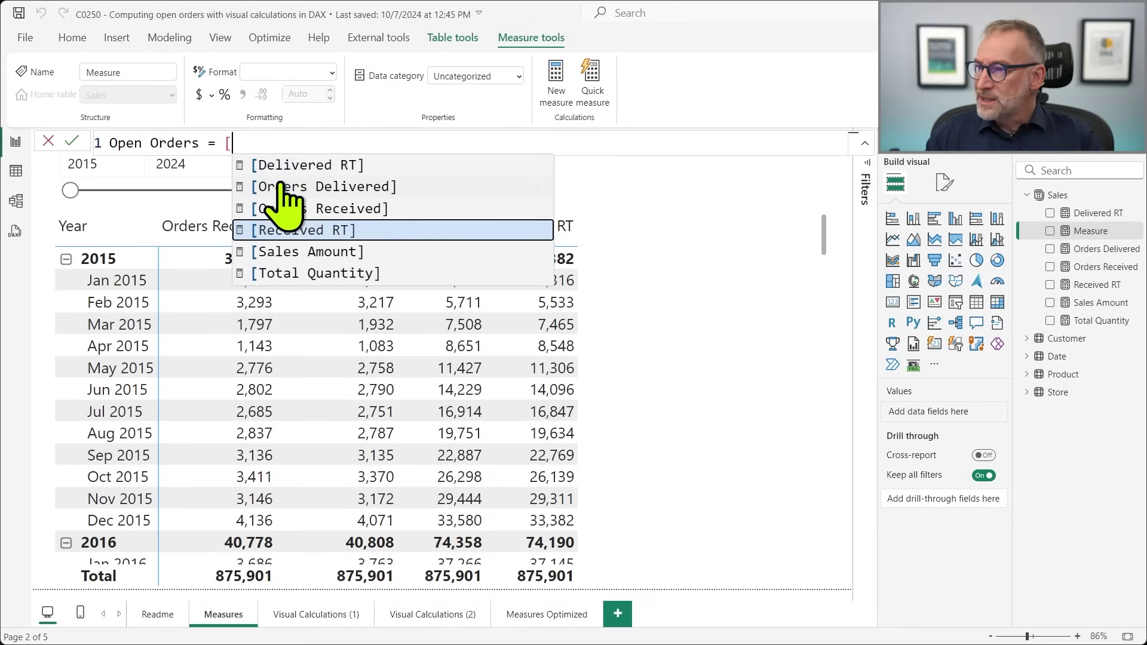
key(Tab)
text(- )
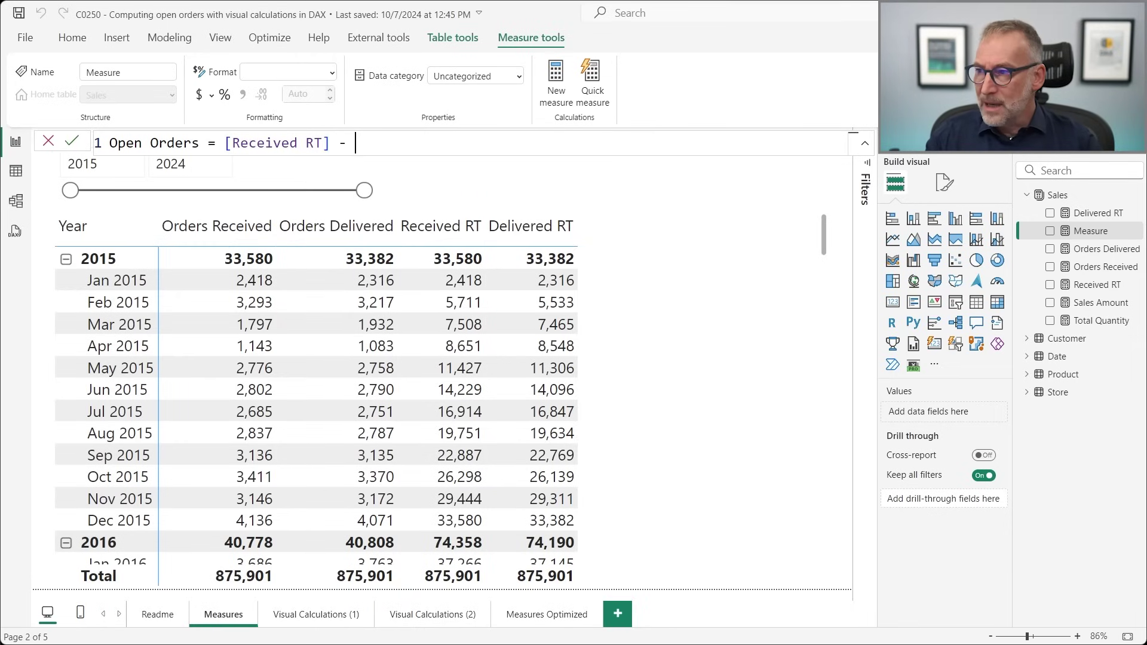
text([)
key(Tab)
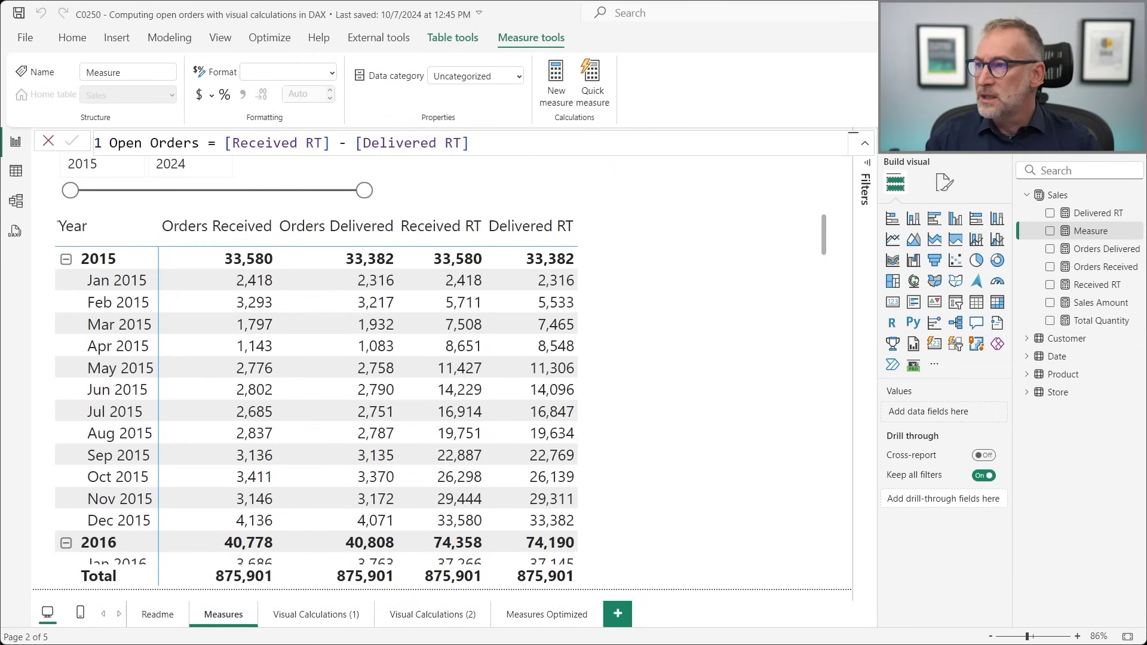
key(Return)
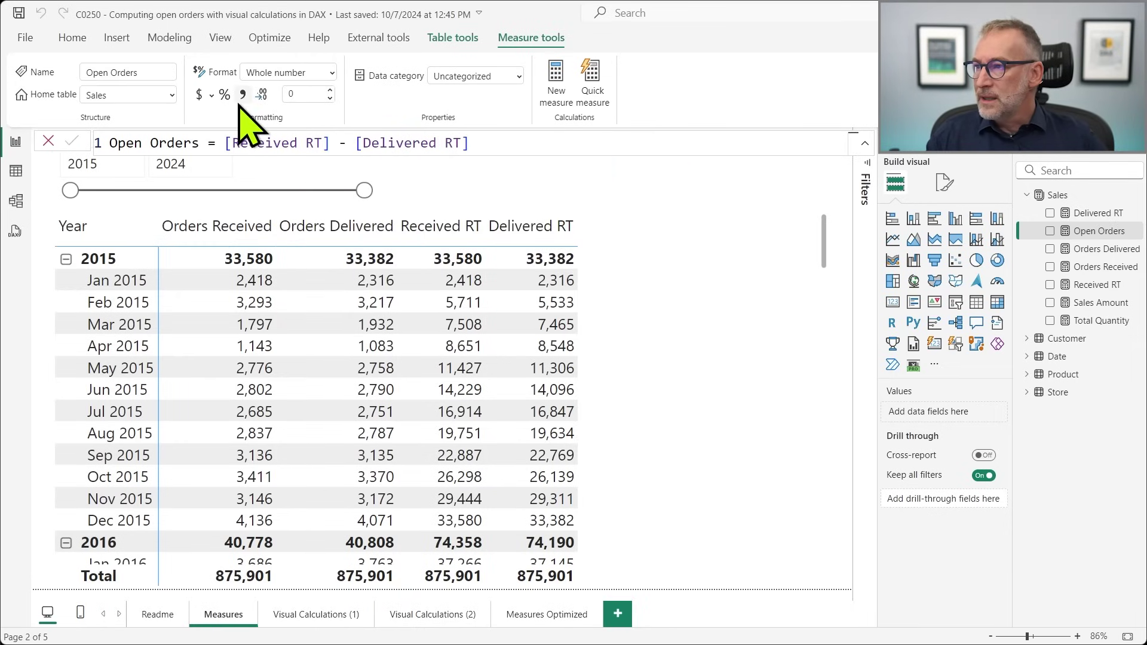
Add the Open Orders measure to the matrix values
drag(1099, 232, 712, 325)
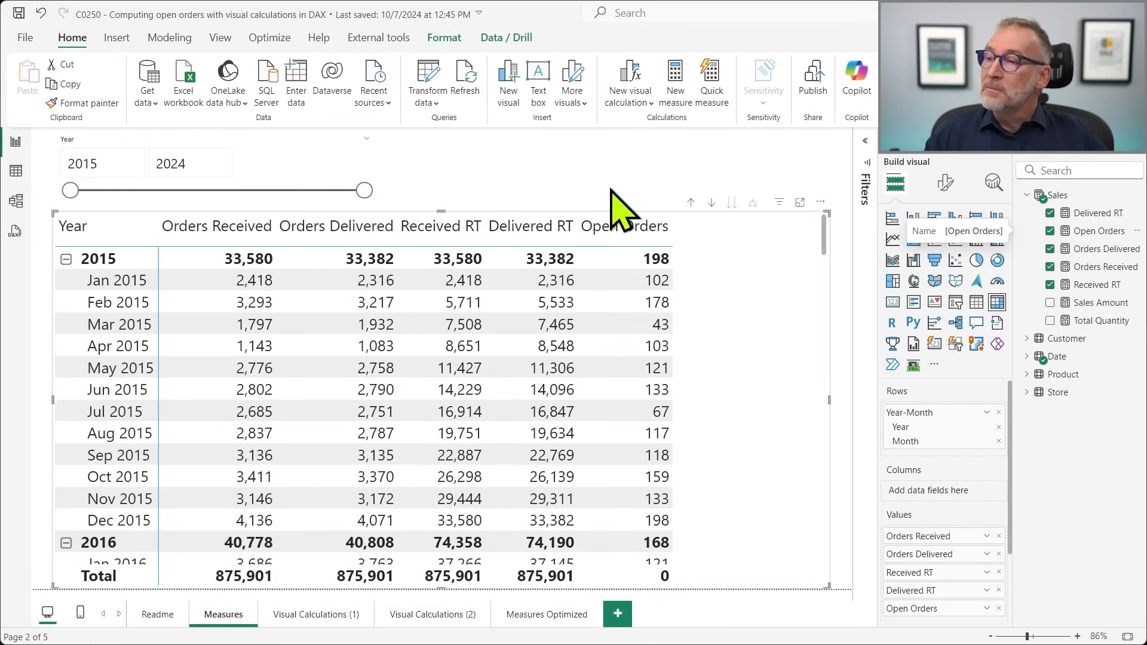
click(620, 205)
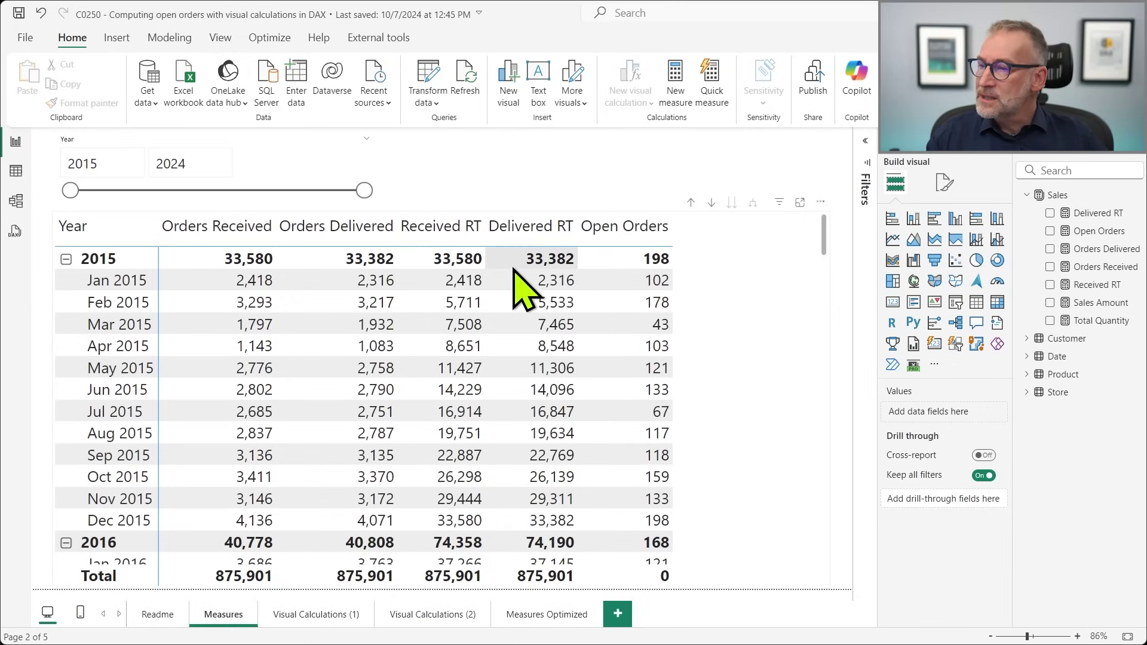
Review the Delivered RT formula, examining how its date filter and [Orders Delivered] expression apply to the February 2015 row
click(1093, 231)
click(1097, 213)
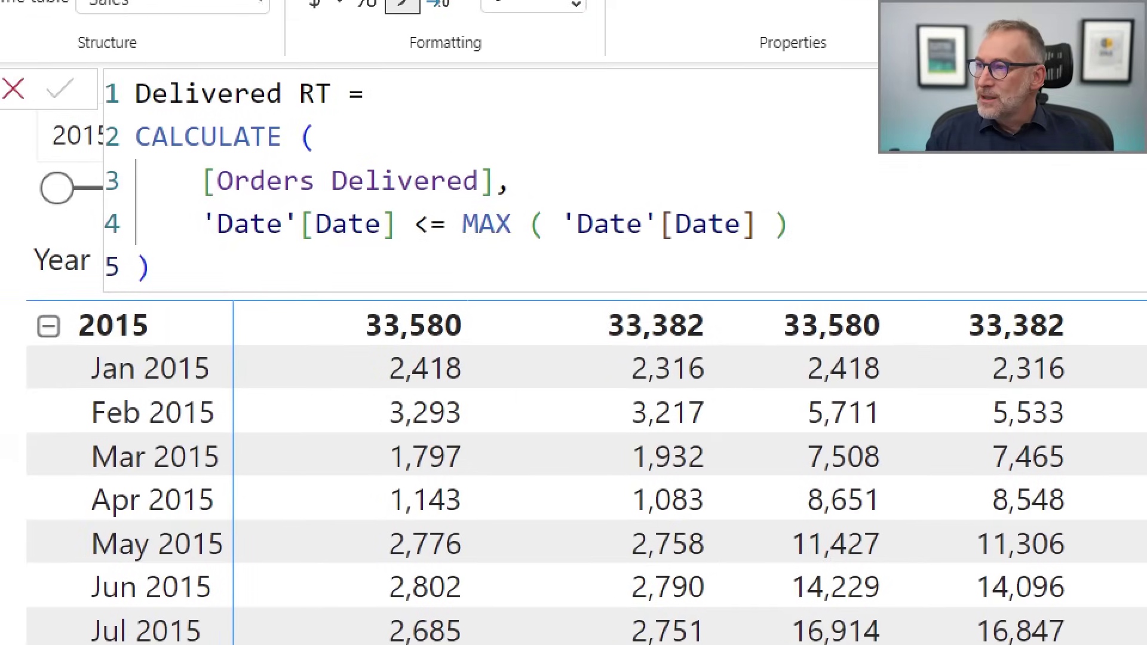
mouse_move(195, 193)
mouse_down()
mouse_move(558, 251)
mouse_move(836, 260)
mouse_up()
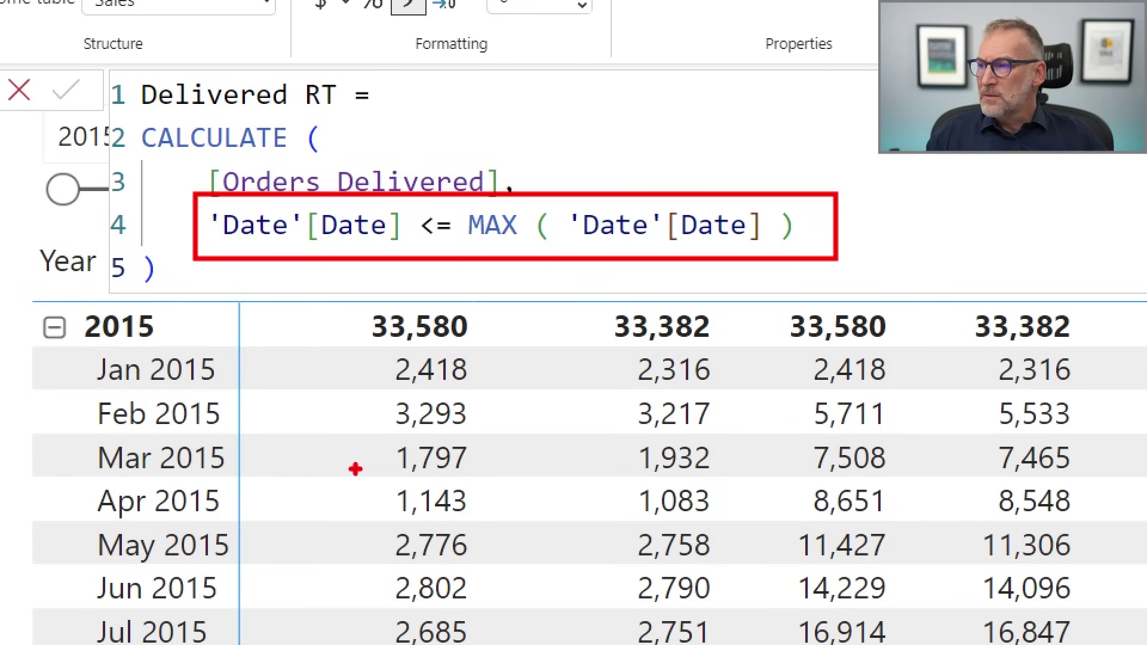
drag(84, 385, 239, 433)
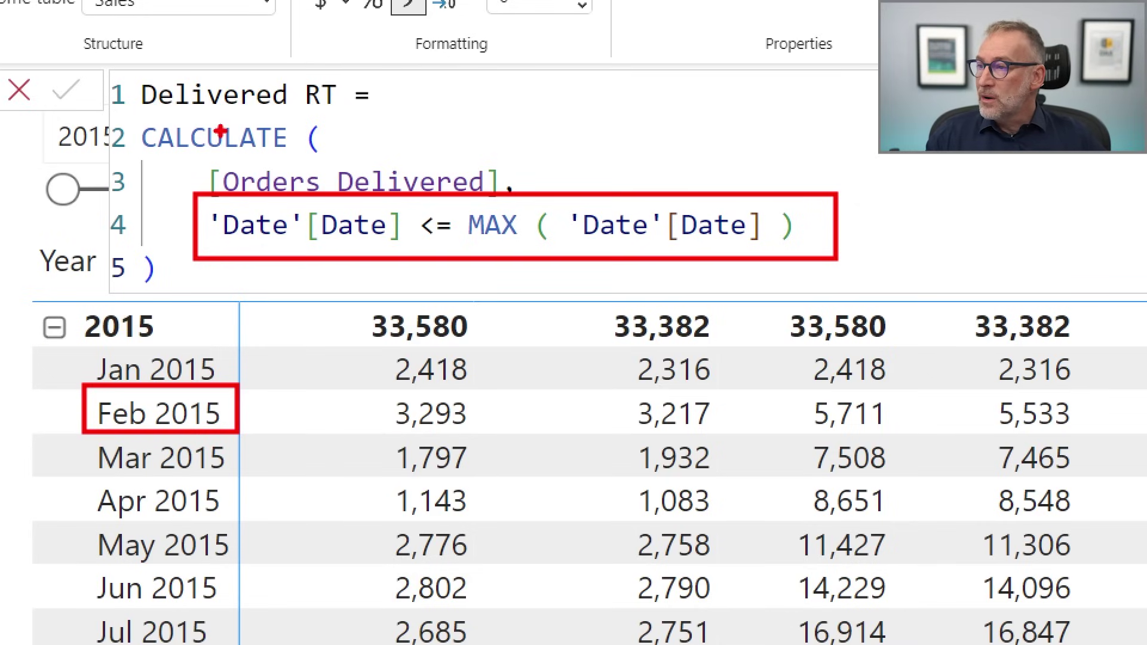
drag(194, 154, 514, 212)
key(Escape)
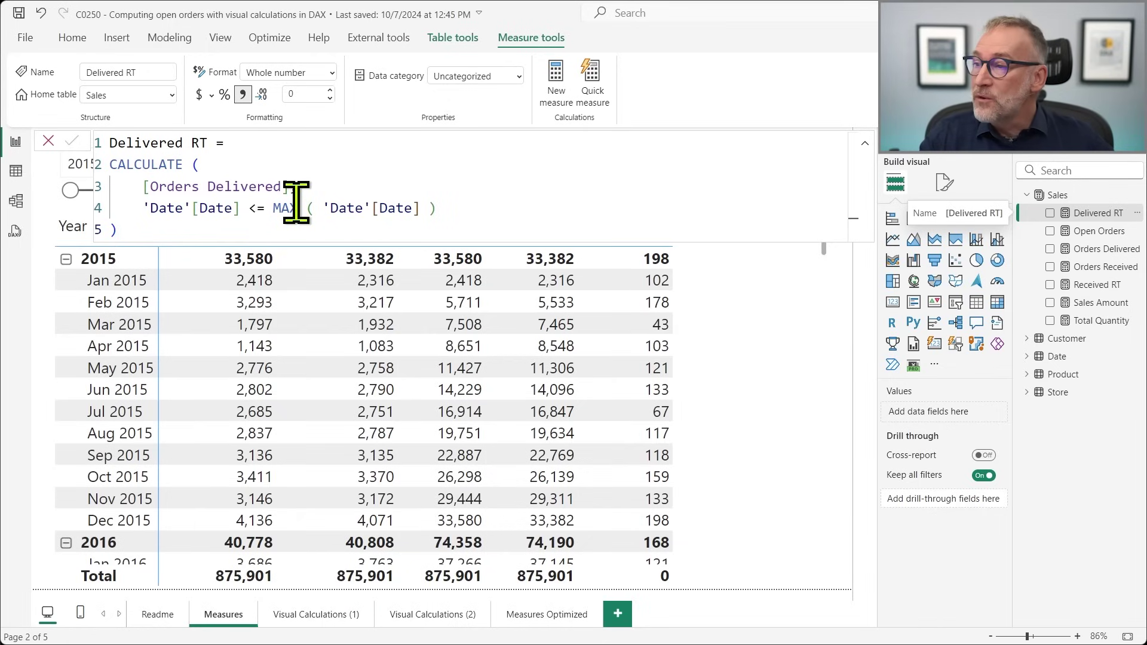
text(,)
key(Return)
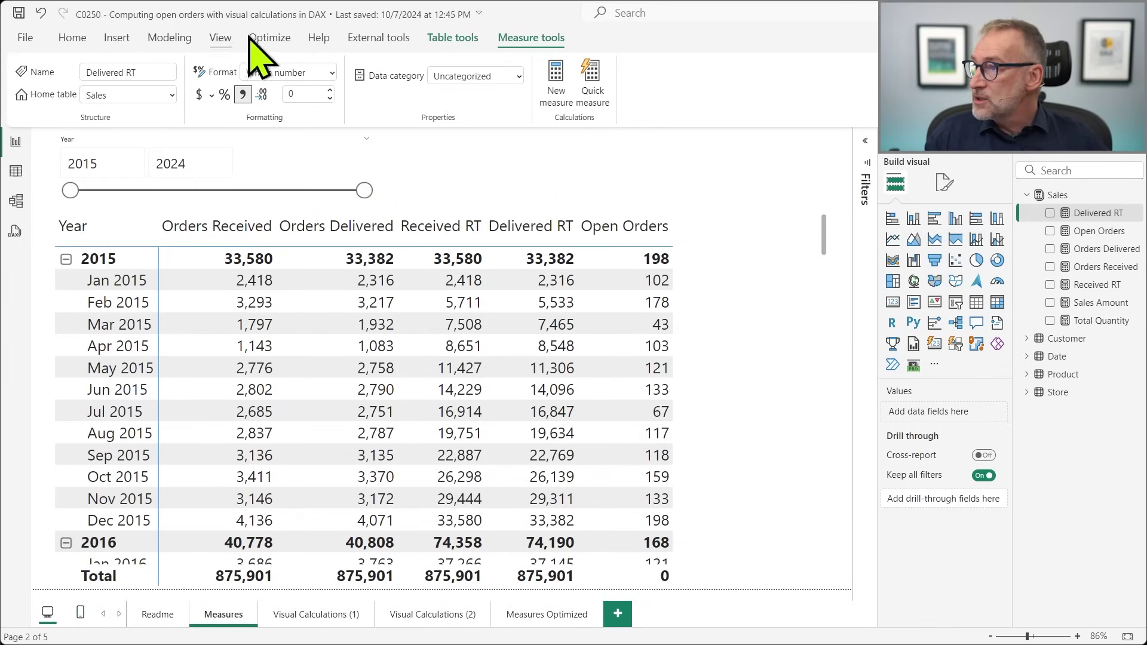
Open the Performance analyzer for the Measures page
click(272, 38)
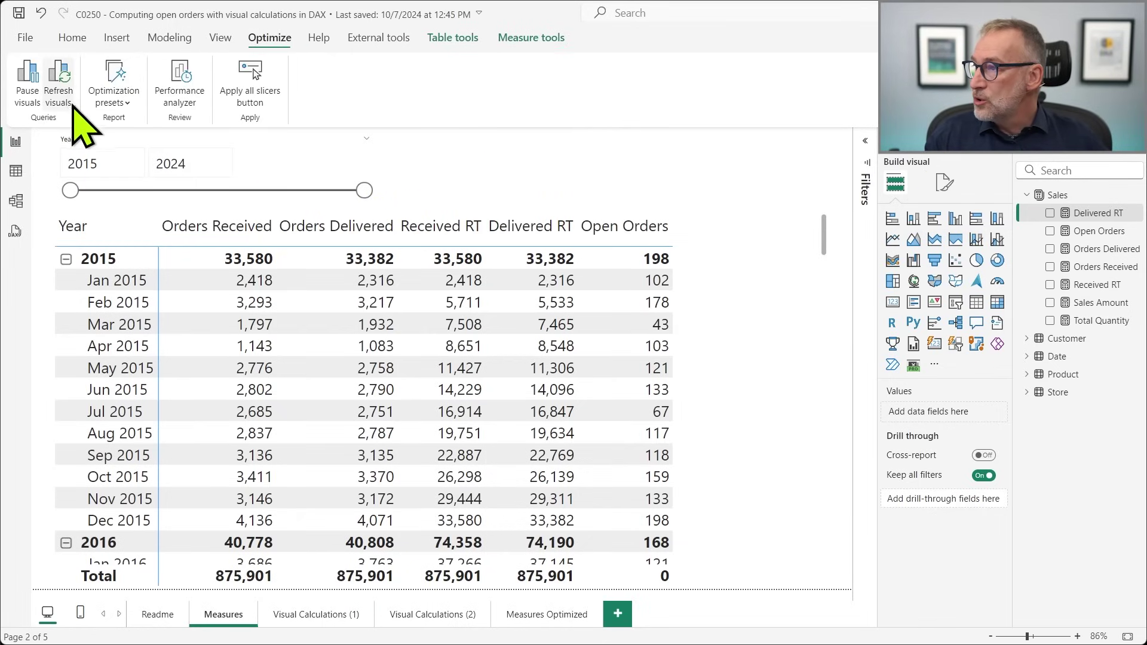
click(180, 84)
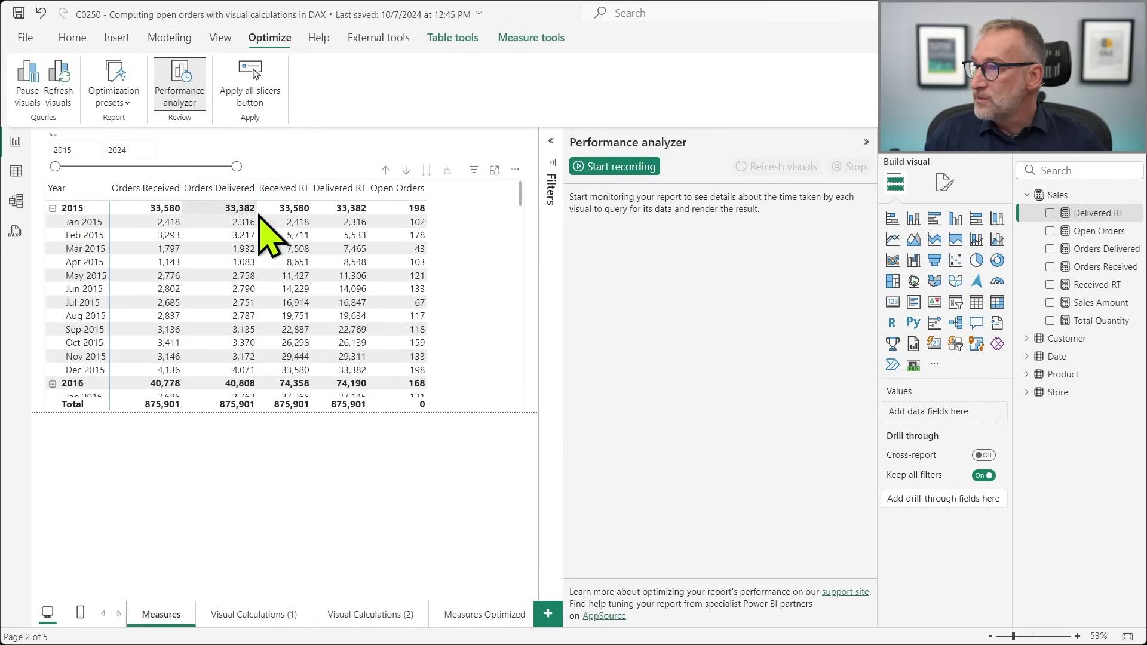
Record the page's performance while refreshing the visuals, and copy the DAX query generated by the Matrix visual
click(627, 168)
click(774, 168)
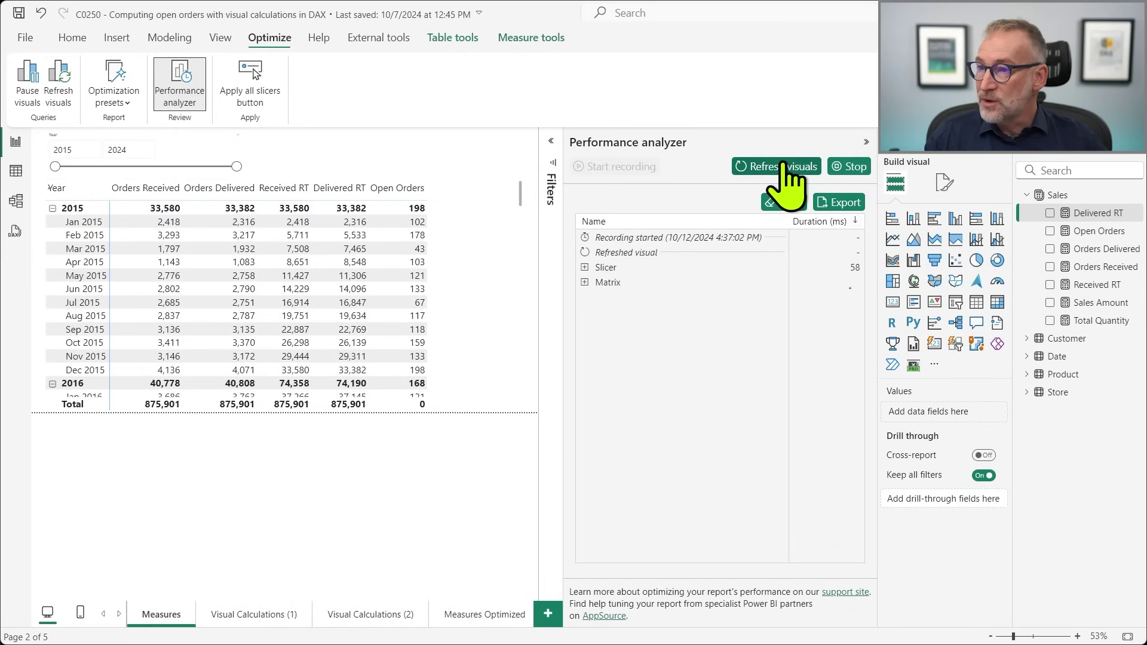
click(584, 282)
click(627, 341)
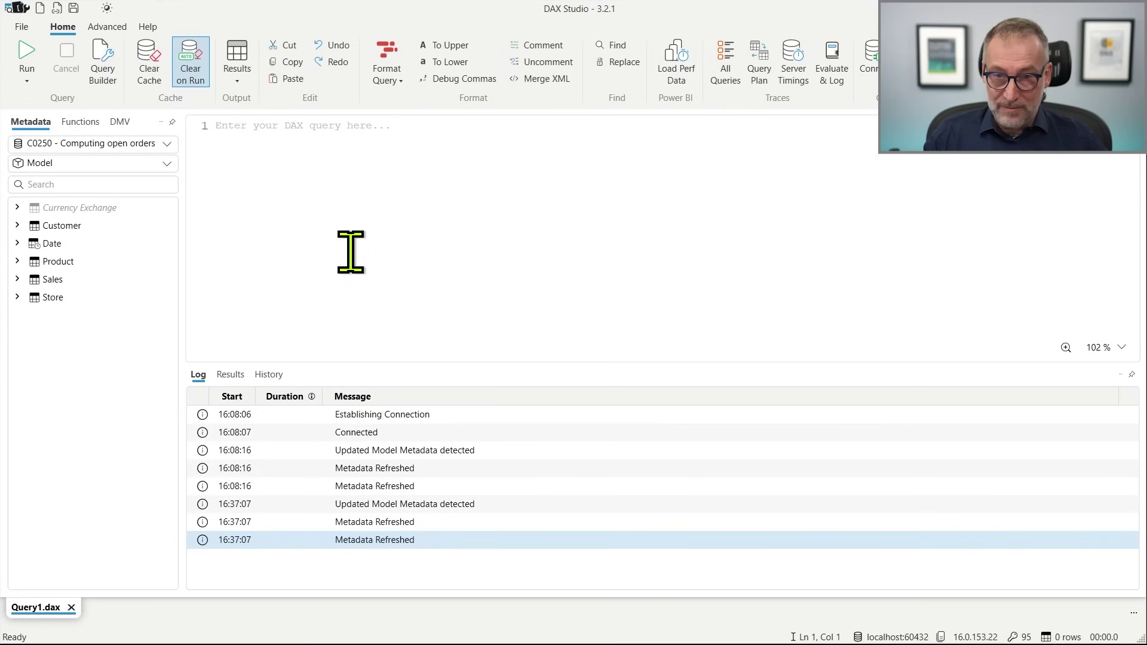
Switch to DAX Studio, paste the matrix query into the empty query editor, and enlarge the editor to show its code
key(ctrl+v)
drag(561, 365, 560, 486)
click(495, 246)
scroll(505, 310, up, 3)
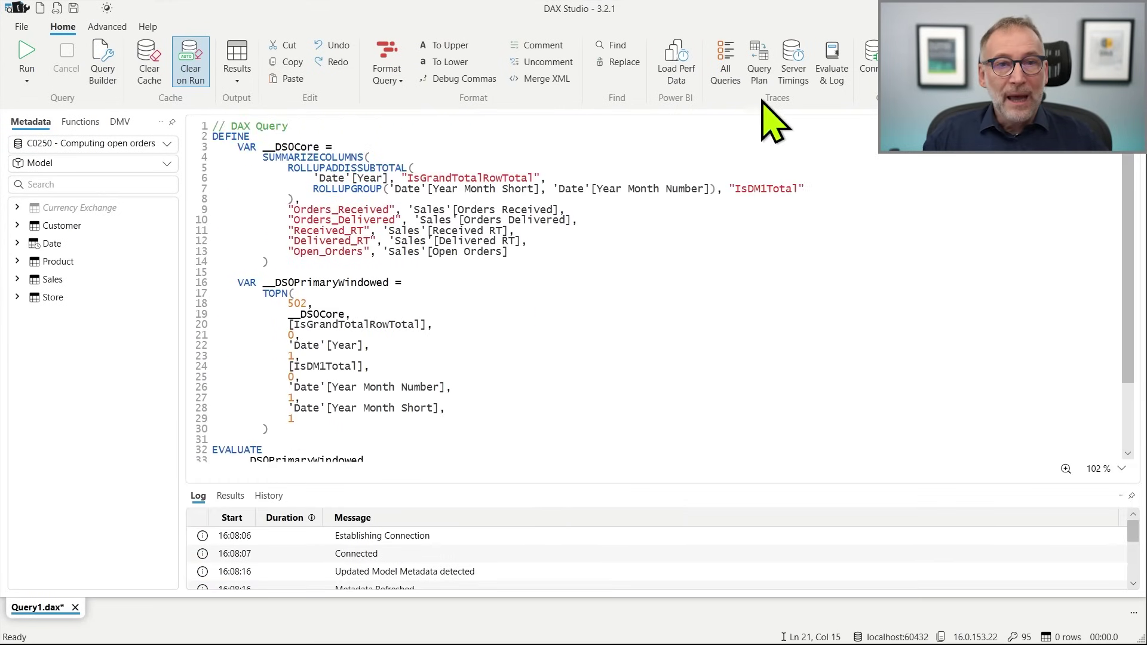
Enable the Server Timings trace, run the pasted matrix query, and show its server timings
click(790, 75)
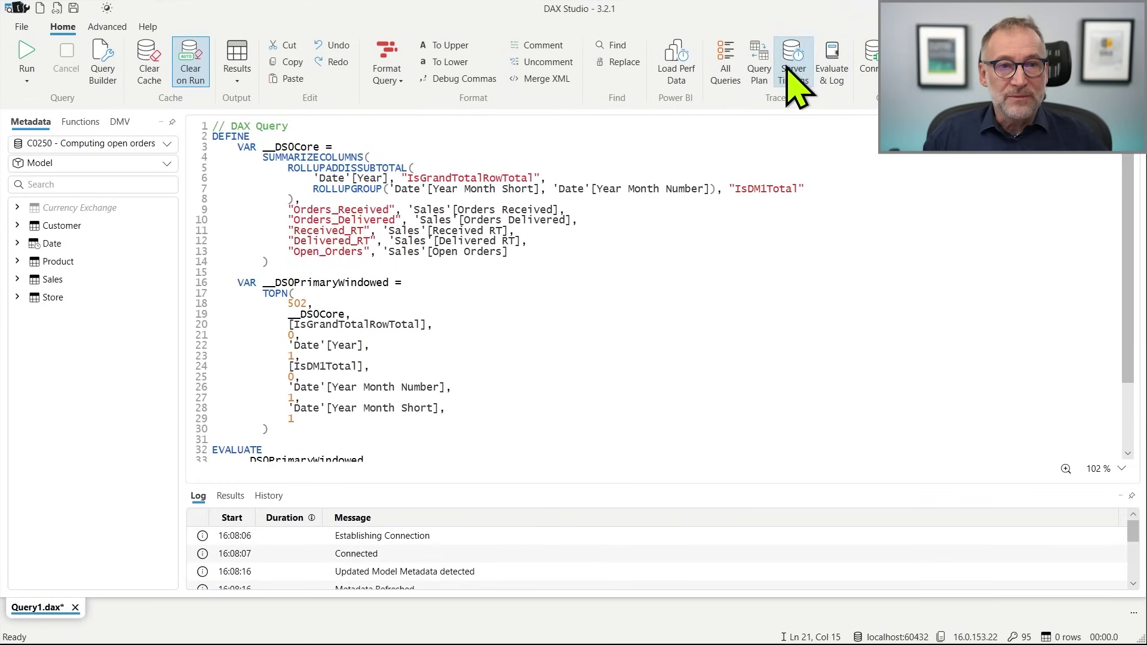
click(568, 250)
click(583, 346)
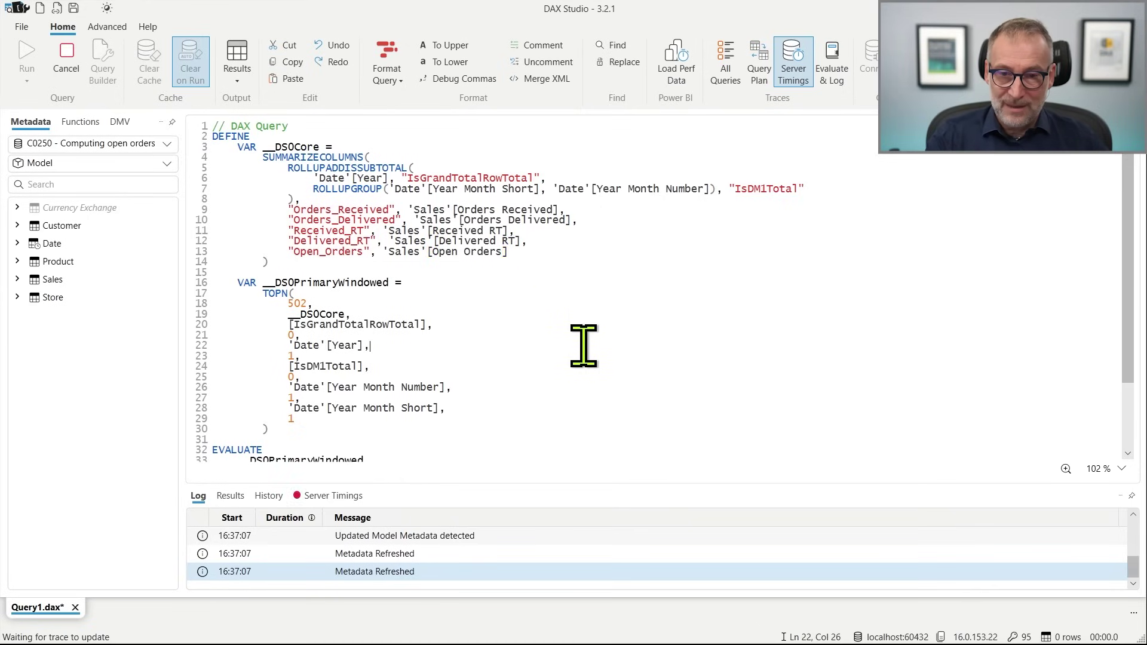
drag(540, 483, 546, 326)
click(509, 253)
key(F5)
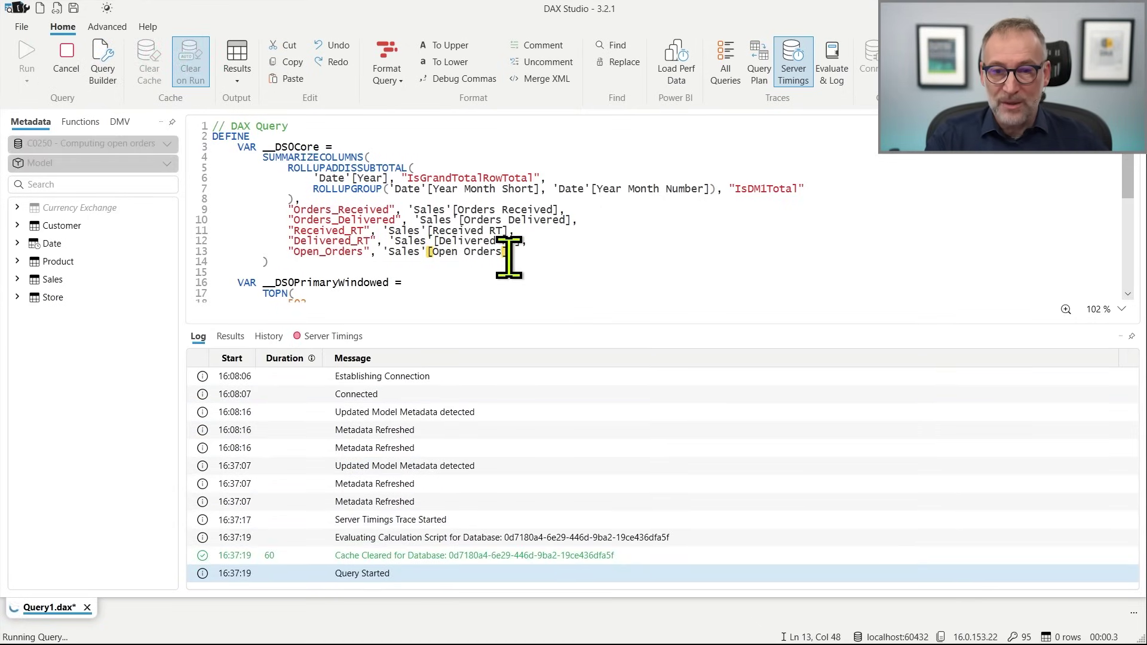
click(334, 337)
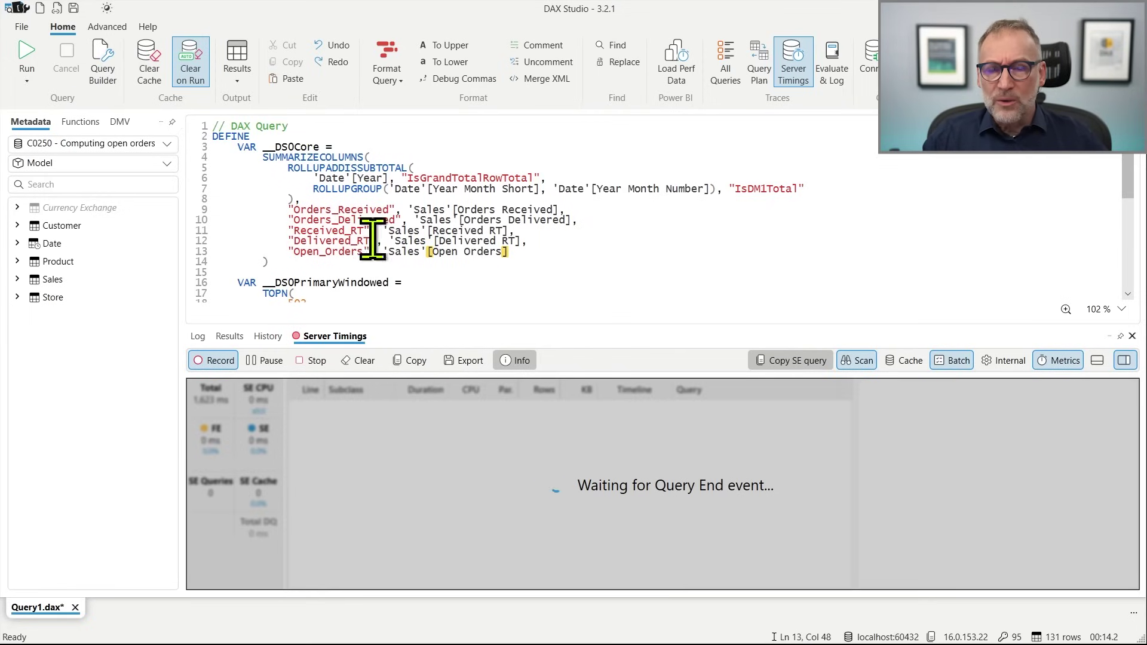
Enlarge the server timings and examine the total duration, SE CPU, formula engine and storage engine split, and number of SE queries
drag(494, 325, 497, 366)
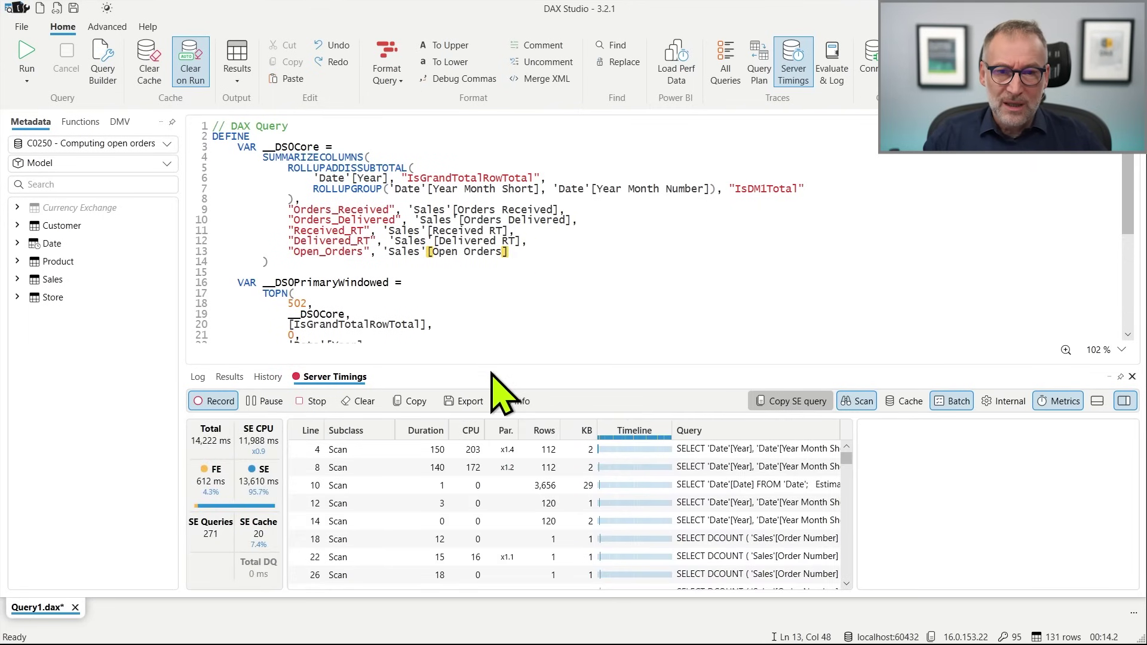
drag(500, 363, 500, 209)
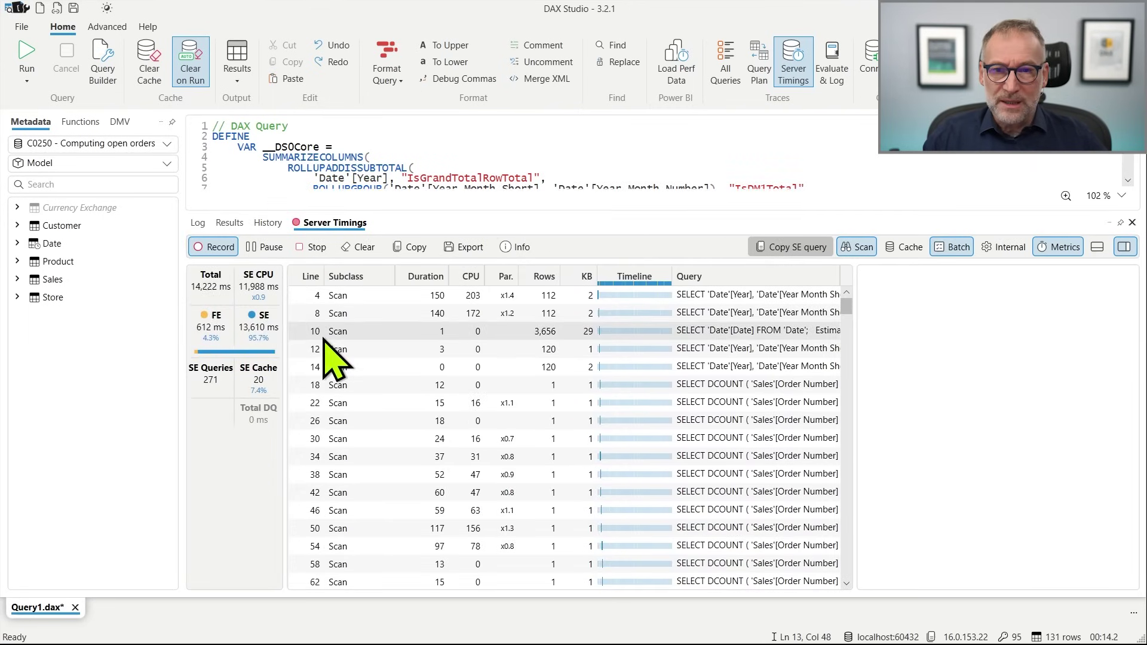
ctrl+scroll(332, 359, up, 3)
ctrl+scroll(332, 358, up, 1)
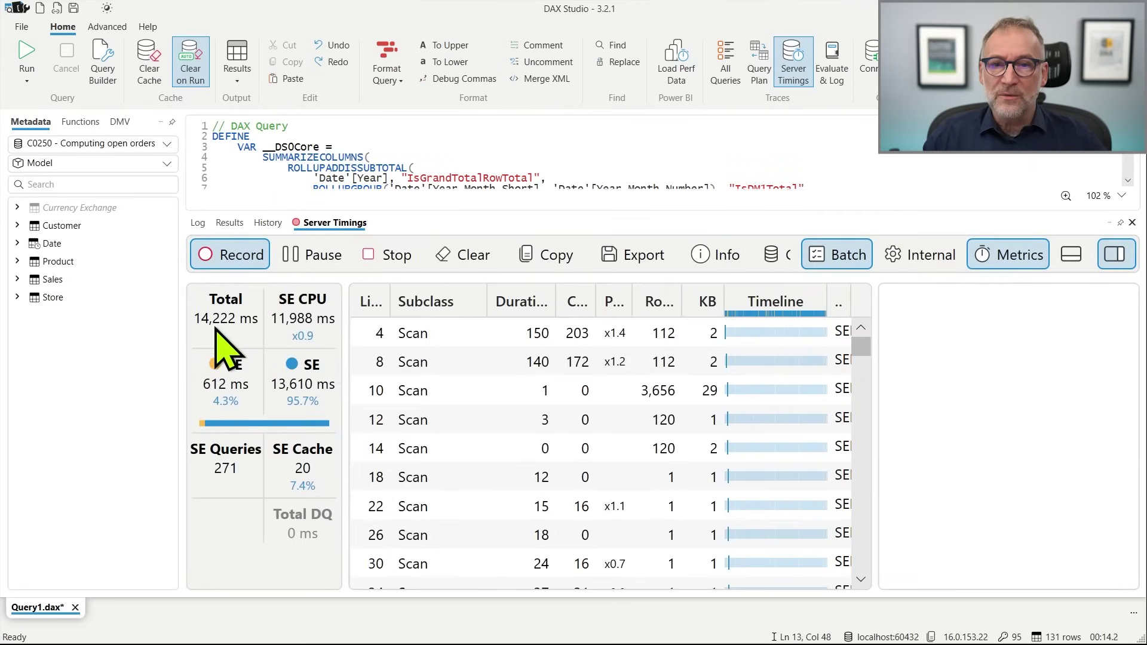
mouse_move(220, 350)
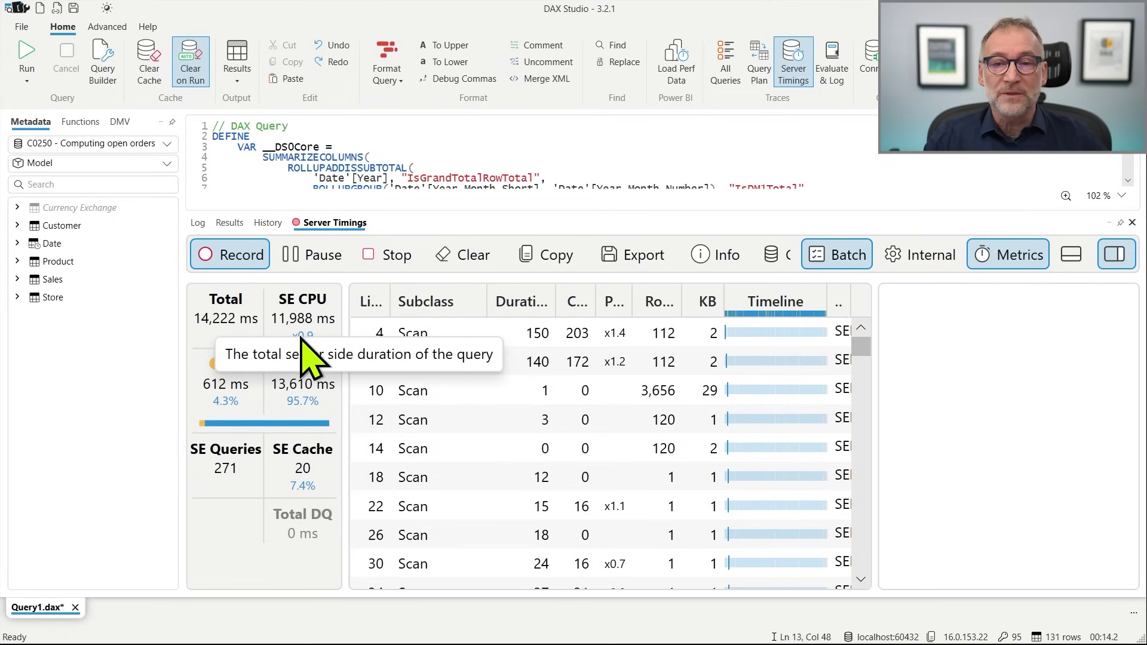
mouse_move(317, 330)
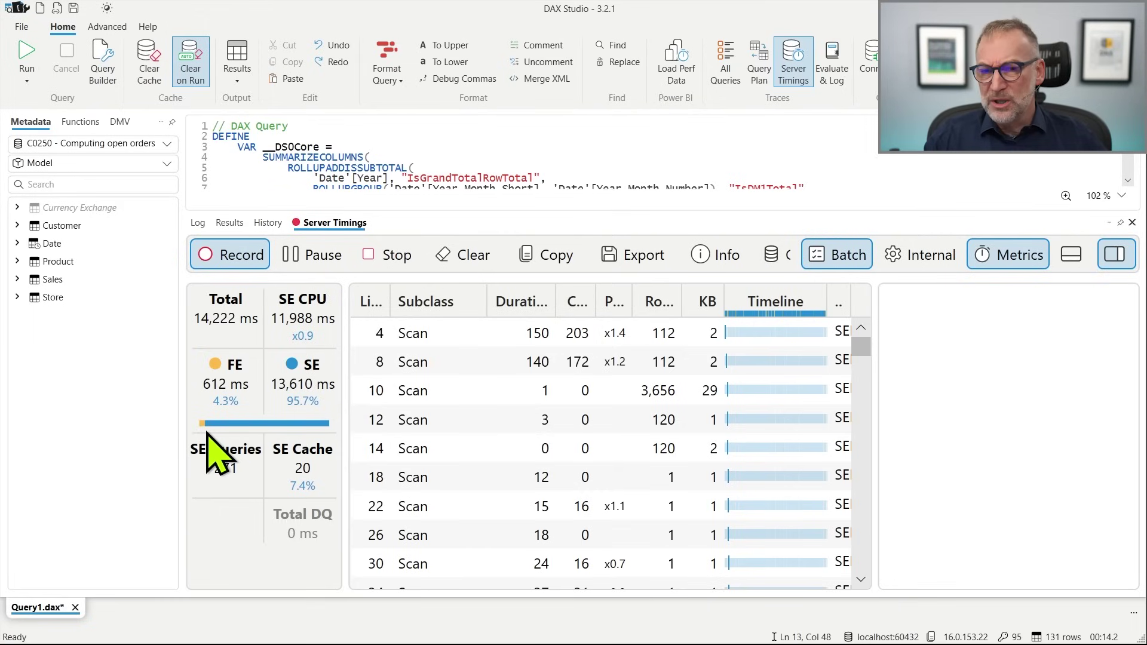
click(1073, 254)
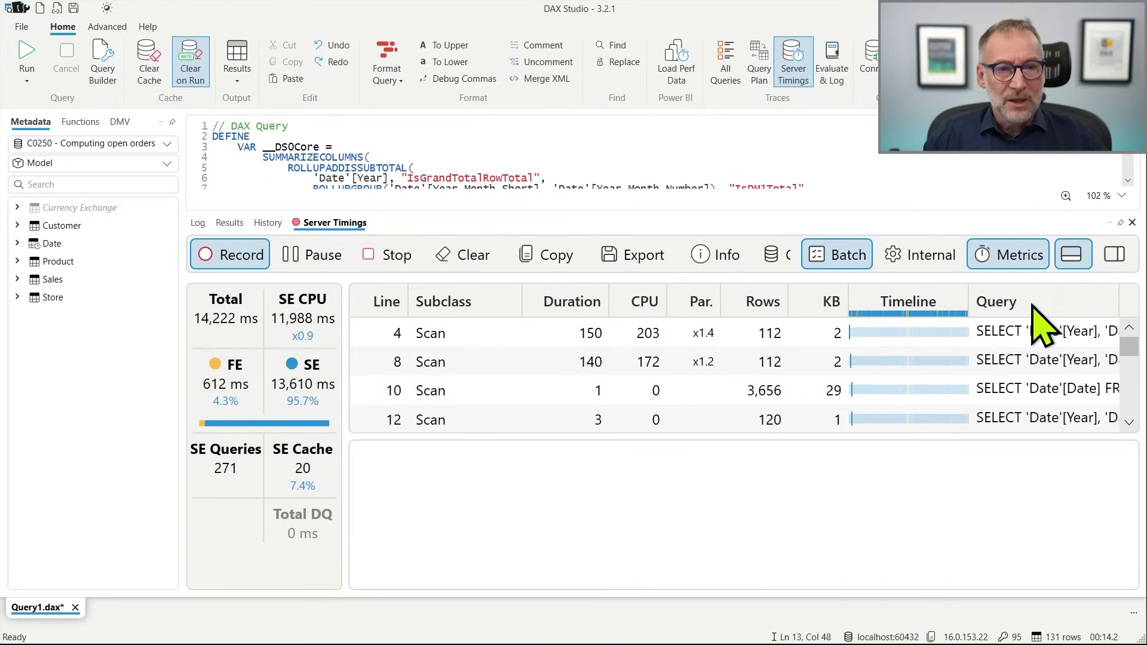
drag(784, 434, 769, 578)
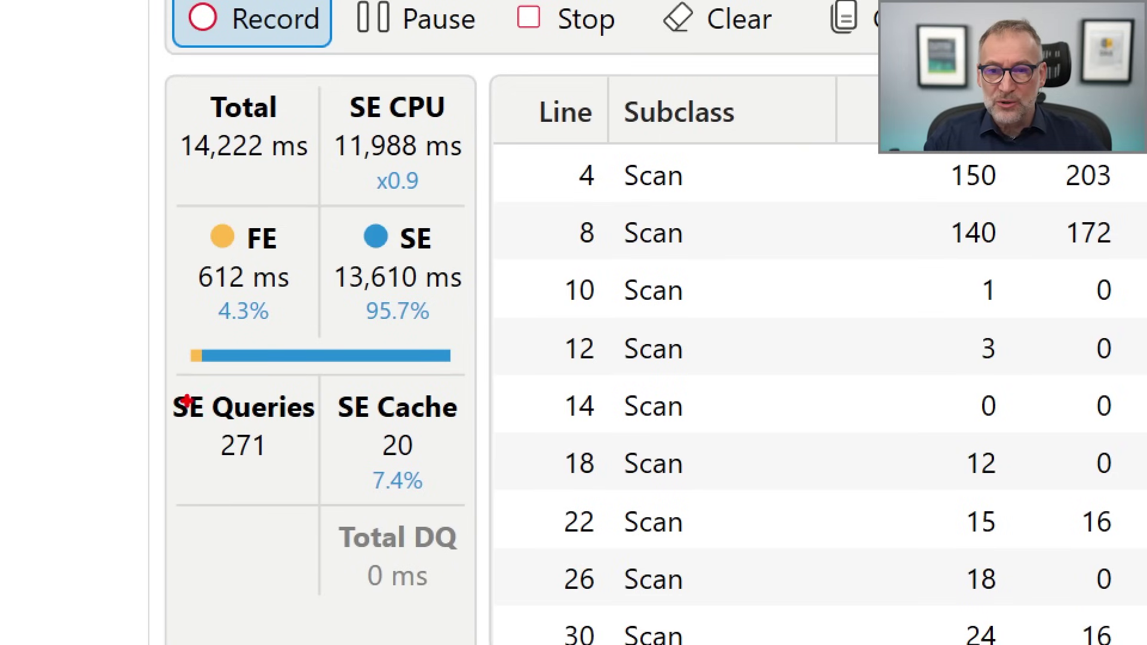
drag(157, 354, 333, 510)
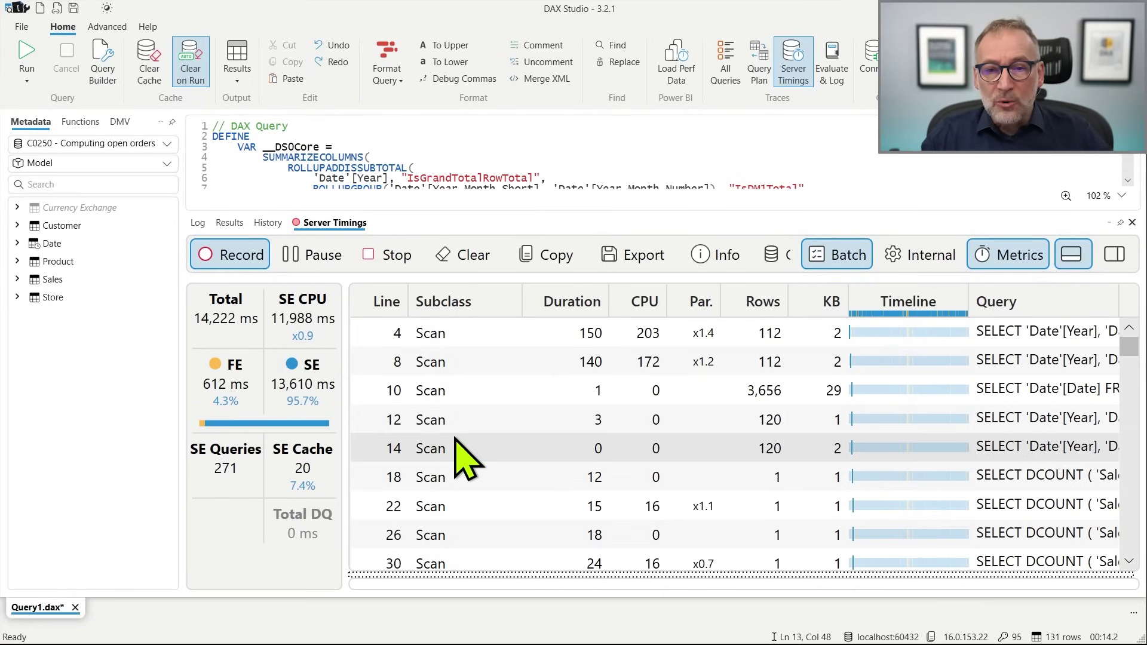
Inspect the storage engine scan on line 18, examining its DCOUNT of Sales[Order Number] and the date lists in its WHERE clause
click(730, 391)
click(716, 425)
key(Down)
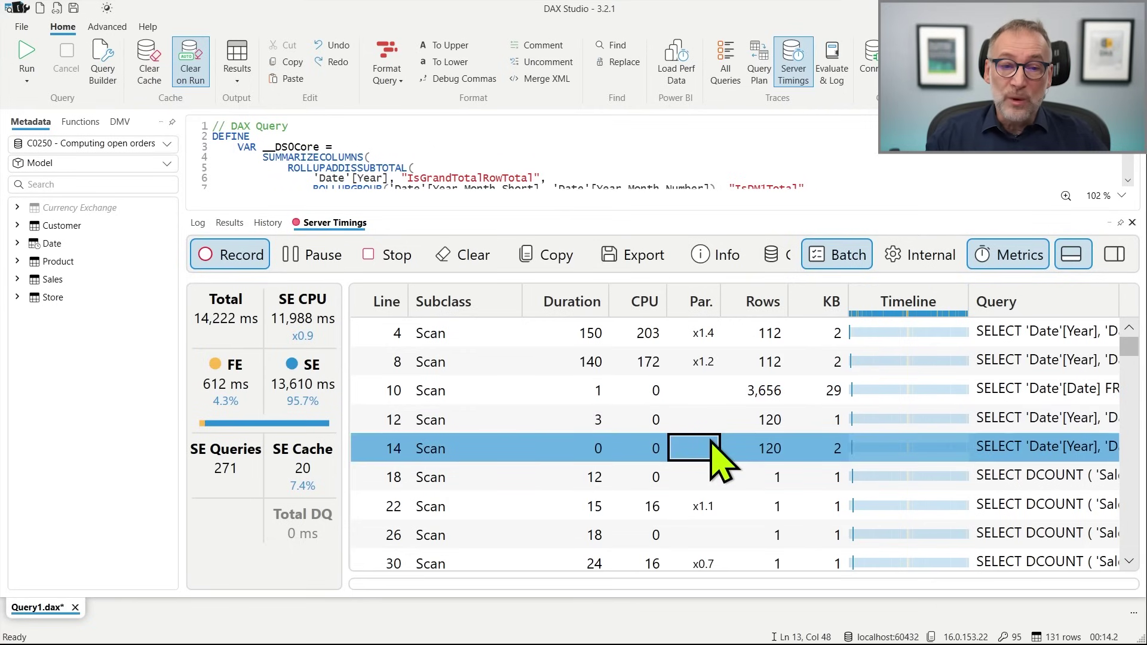
key(Down)
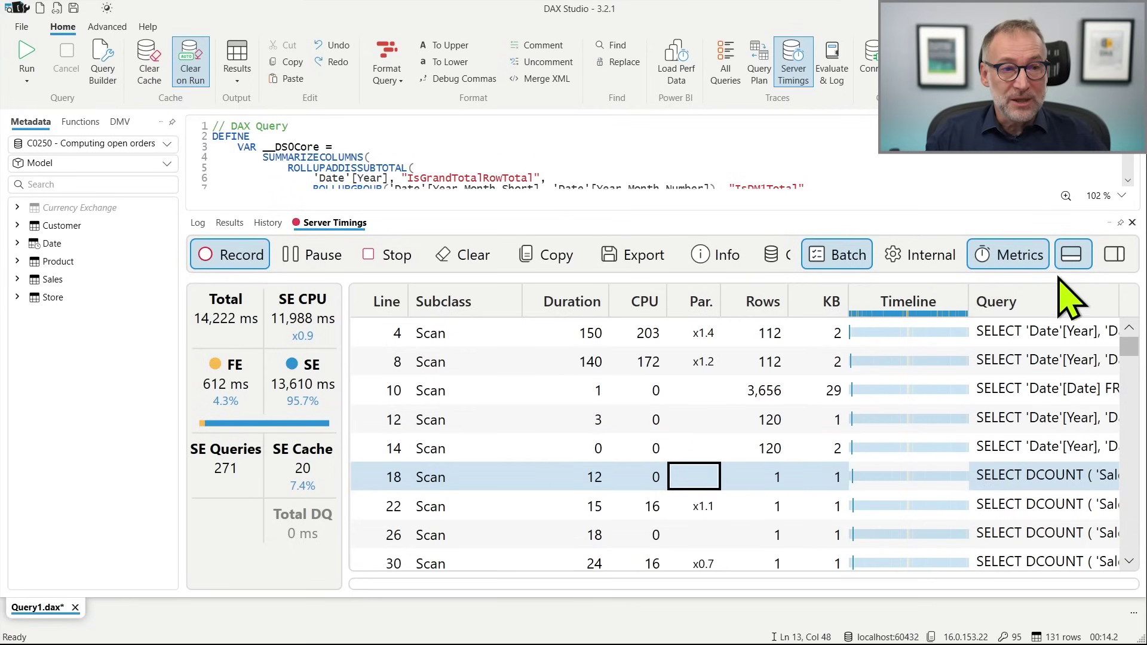
drag(944, 579, 901, 341)
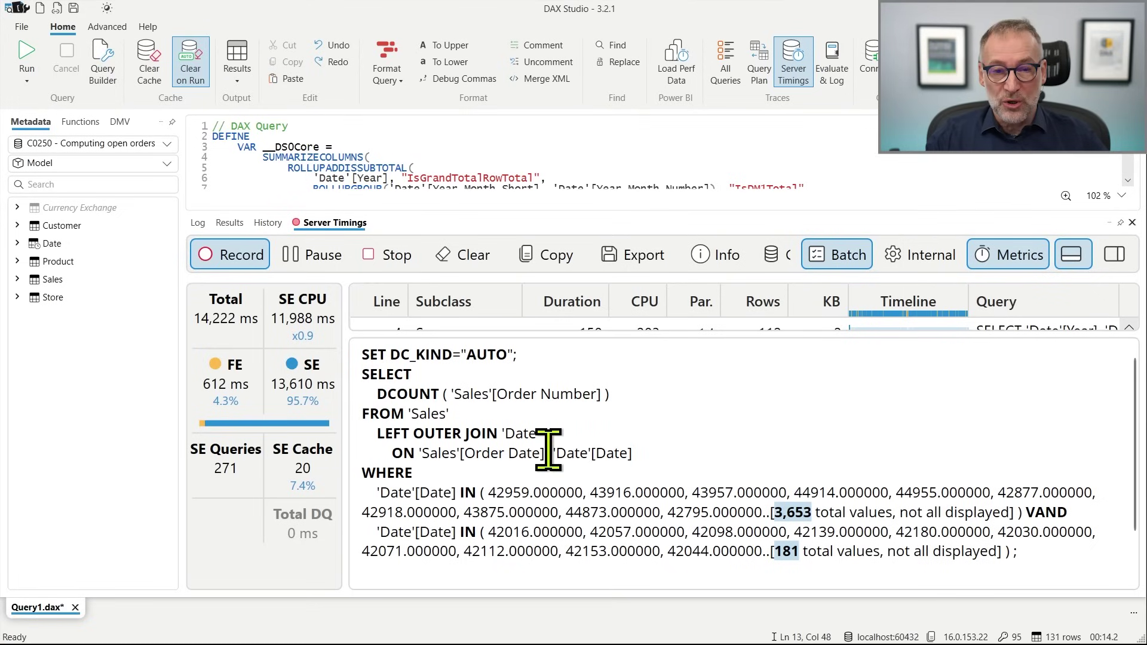
drag(366, 493, 1039, 561)
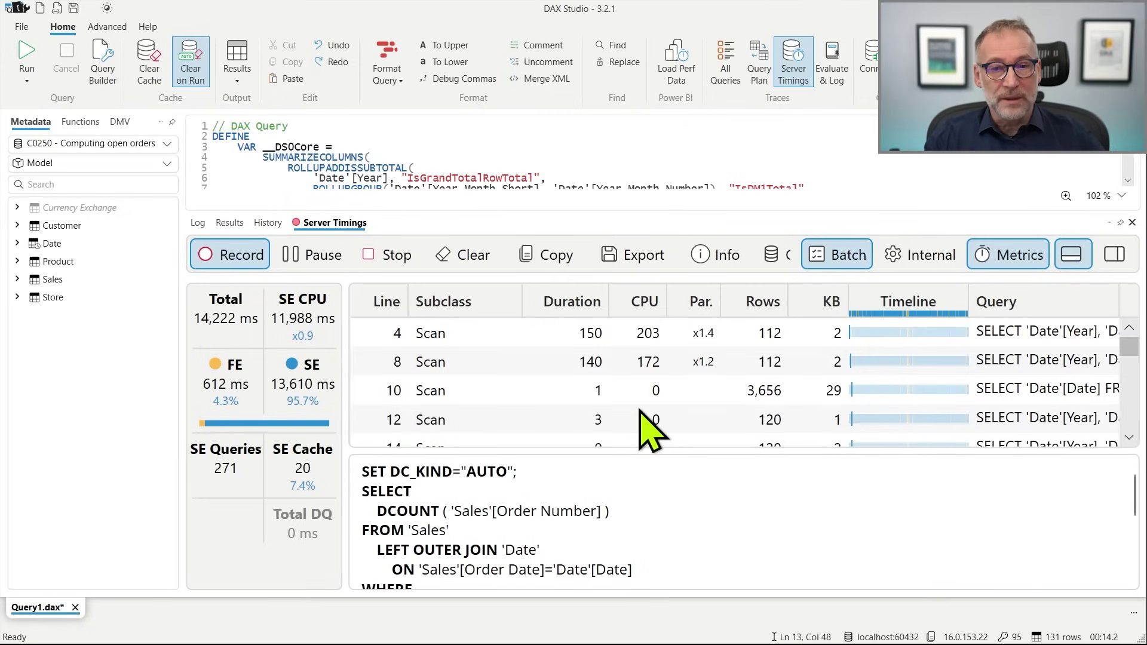
click(643, 418)
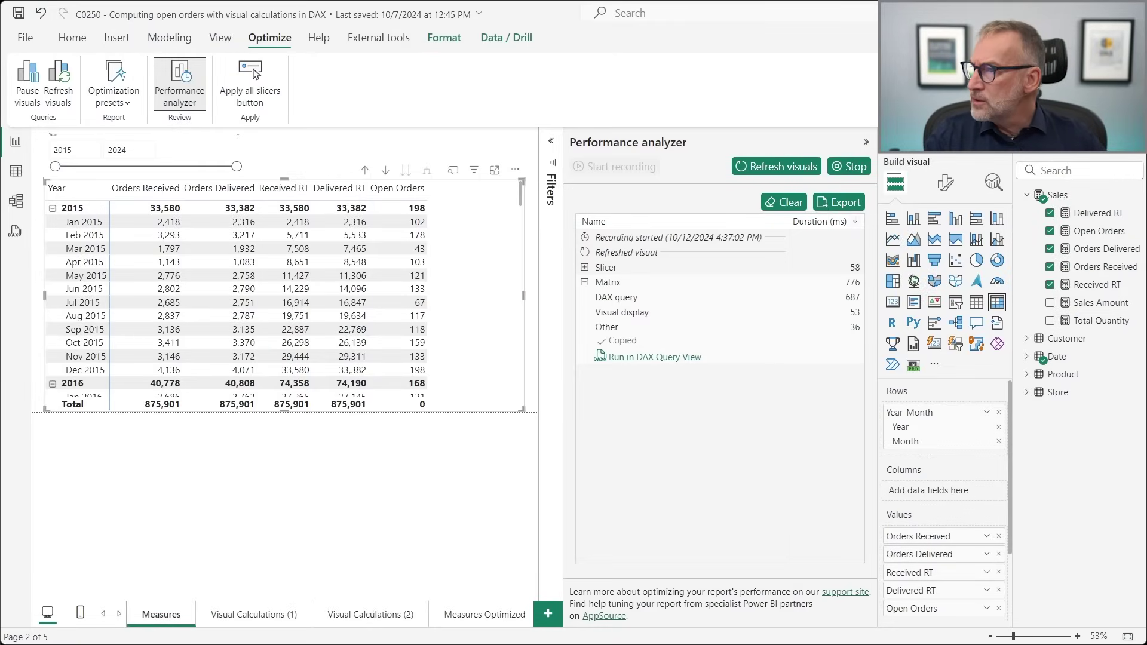
Switch to Power BI, check the Sales table's row count in its data, and return to the report with the Performance analyzer collapsed
click(18, 174)
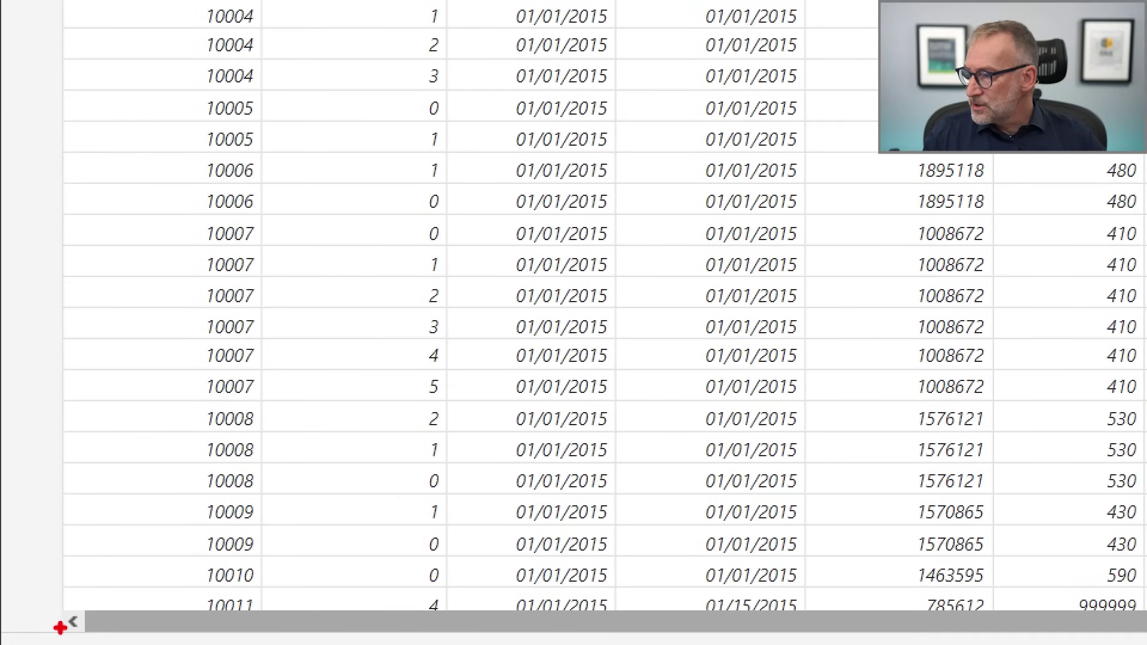
mouse_move(81, 640)
mouse_down()
mouse_move(287, 644)
mouse_move(287, 628)
mouse_up()
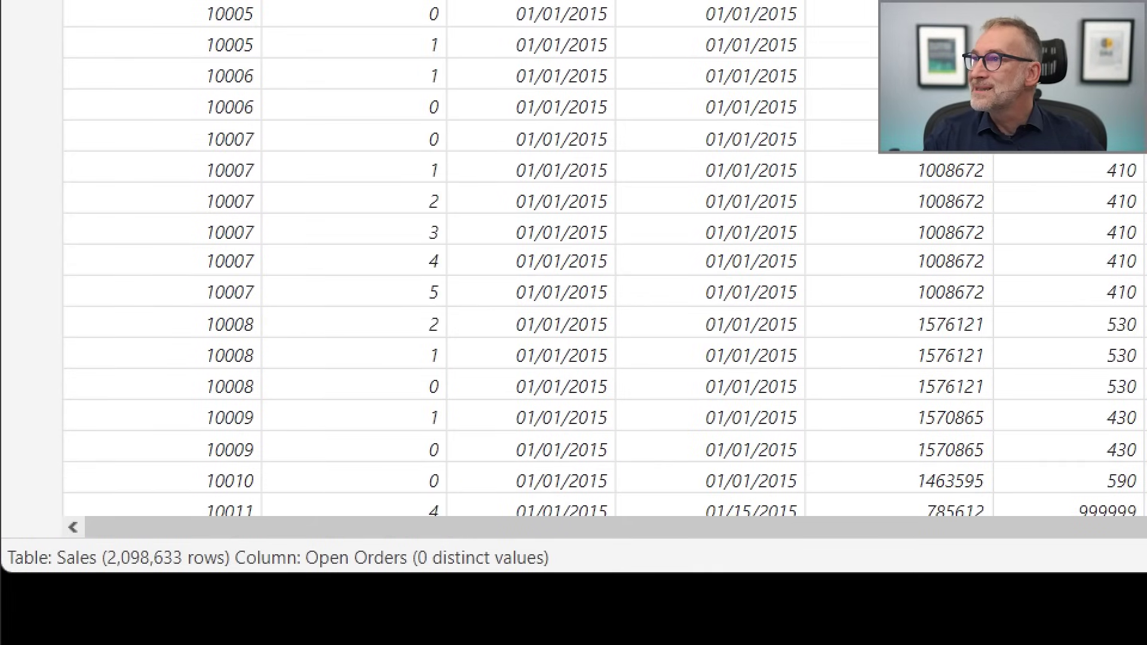
mouse_move(78, 513)
mouse_down()
mouse_move(218, 594)
mouse_move(264, 587)
mouse_up()
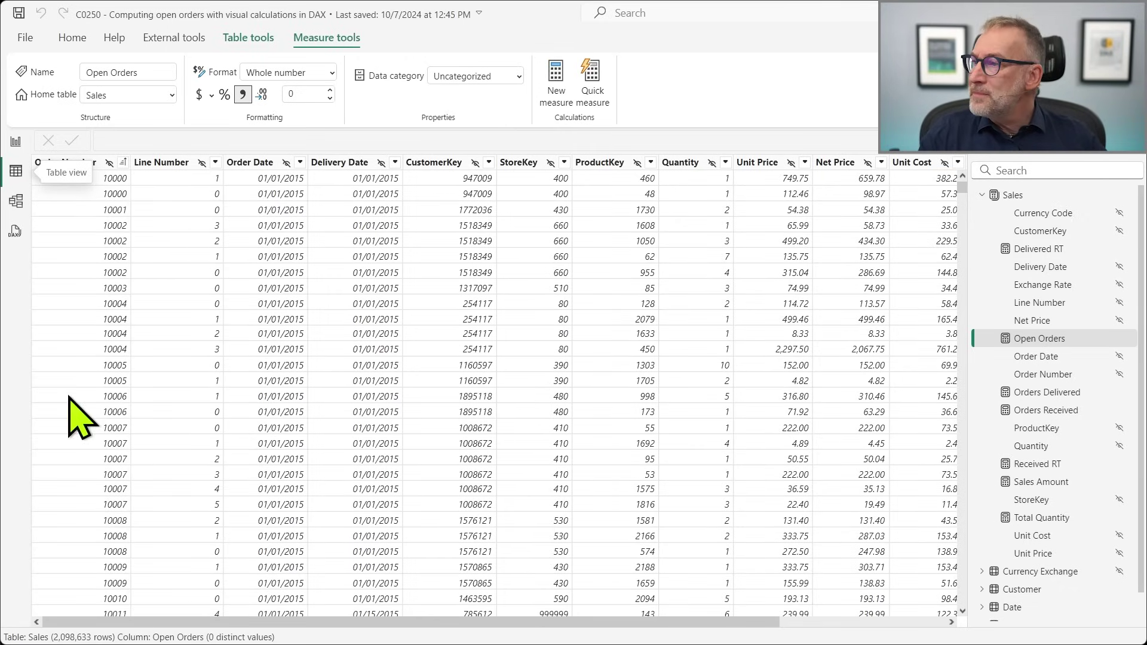
click(16, 142)
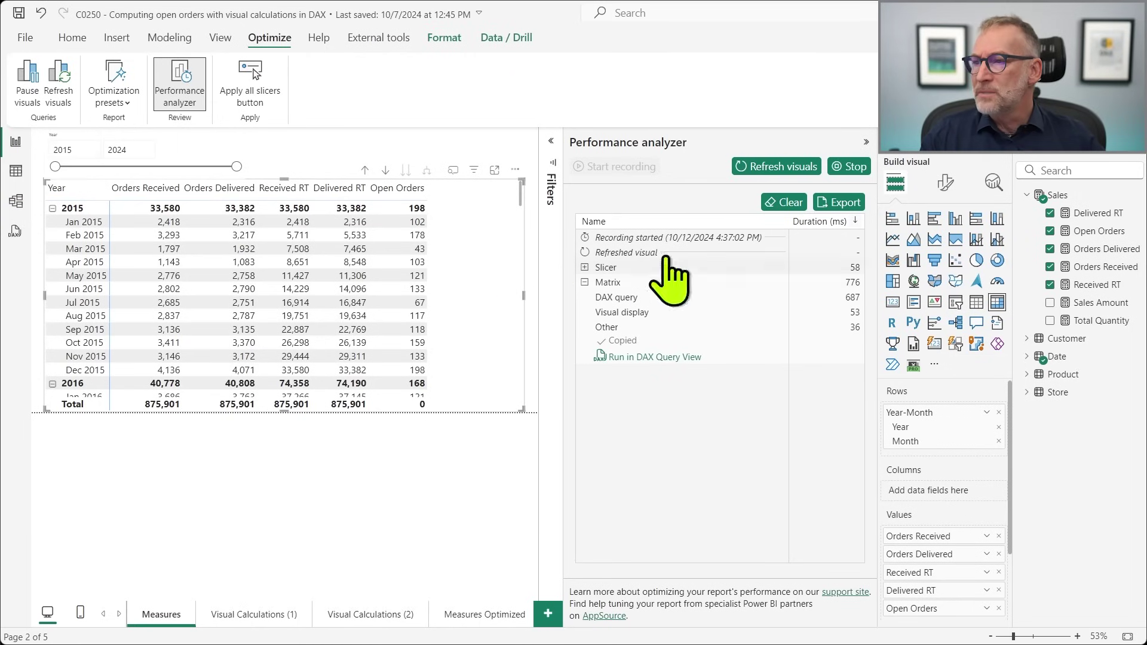
click(867, 143)
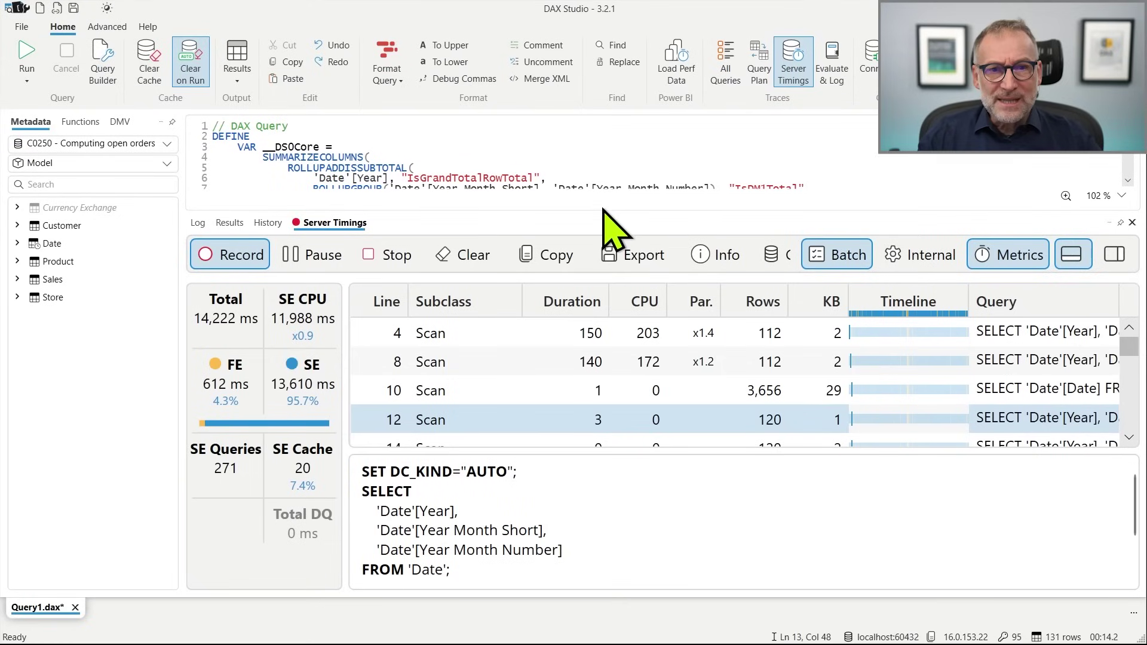
Switch to DAX Studio and add the copied server timings summary as a comment below the query's ORDER BY clause
drag(559, 448, 559, 450)
scroll(466, 358, down, 4)
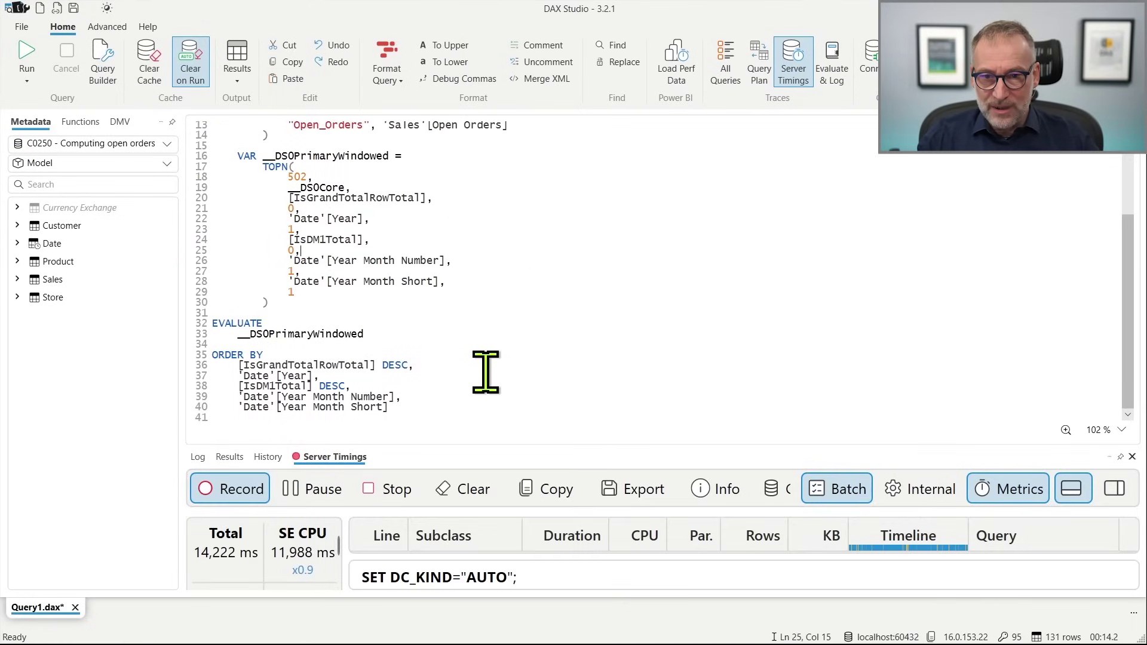
click(474, 412)
key(Return)
key(Return)
key(Return)
key(ctrl+v)
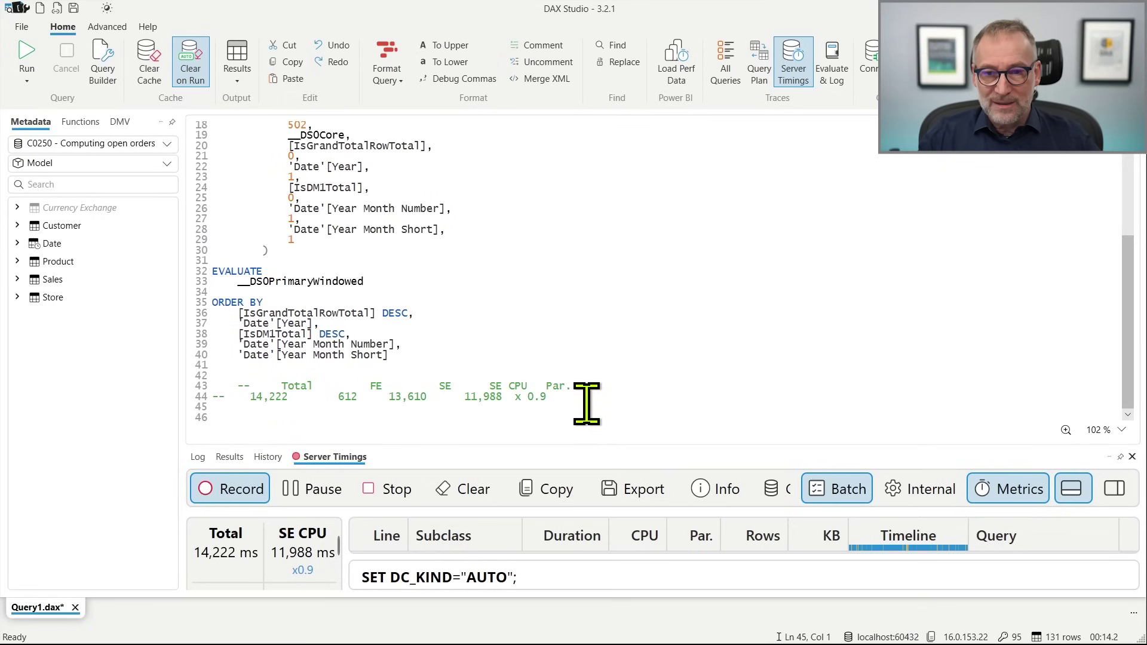
Enlarge the query text and tidy the leading indentation of the timings comment at the end of the query
scroll(589, 403, up, 3)
scroll(586, 404, down, 3)
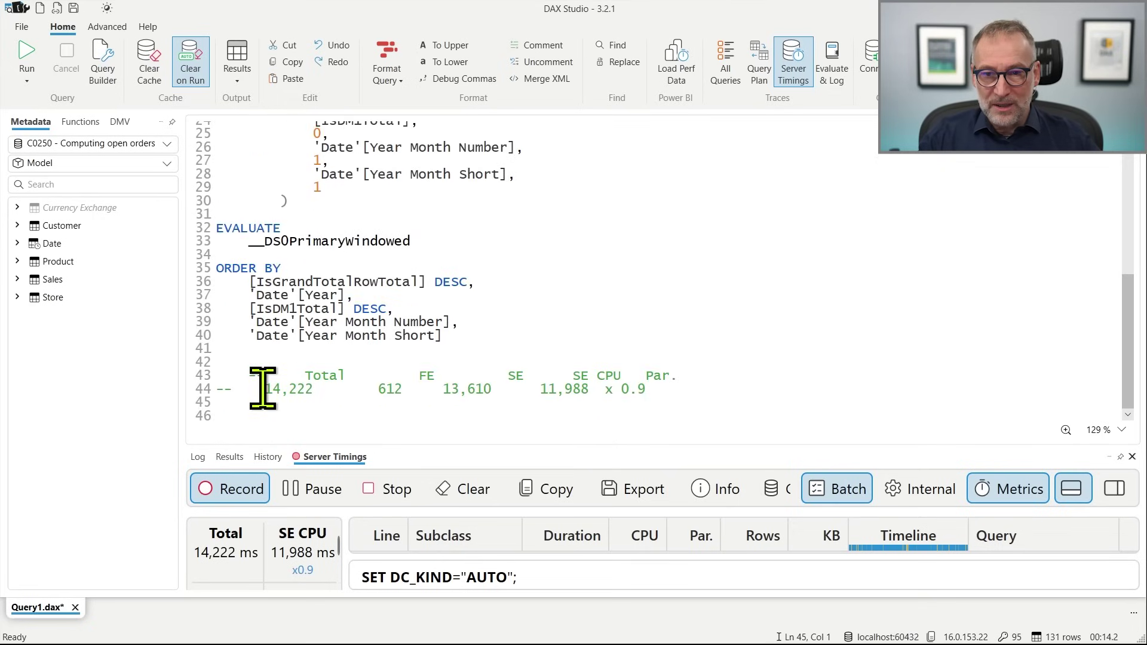
drag(265, 389, 297, 389)
key(Up)
key(Home)
key(Down)
key(shift+Home)
key(BackSpace)
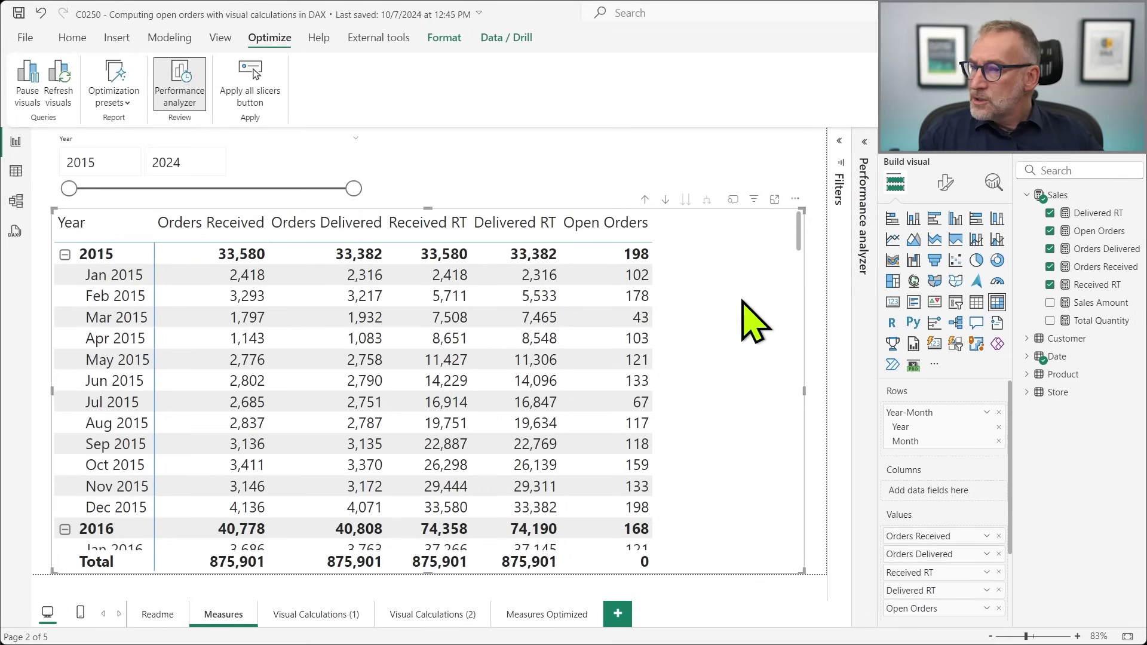
Switch to Power BI and remove Received RT, Delivered RT and Open Orders from the matrix values
click(704, 177)
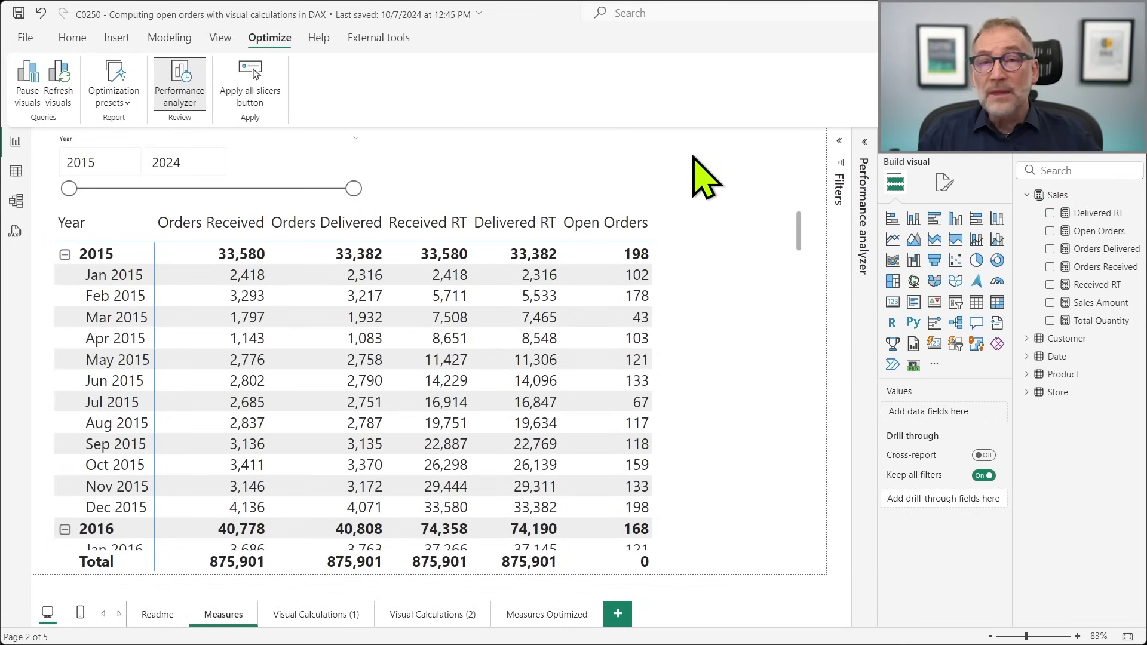
click(732, 328)
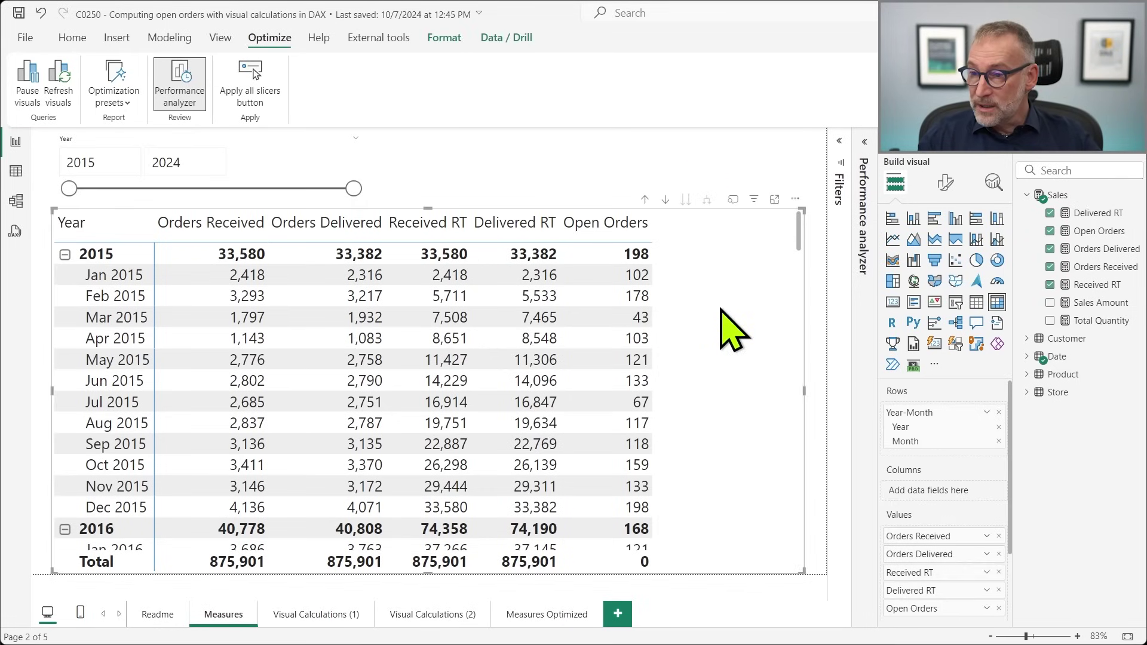
click(999, 573)
click(999, 572)
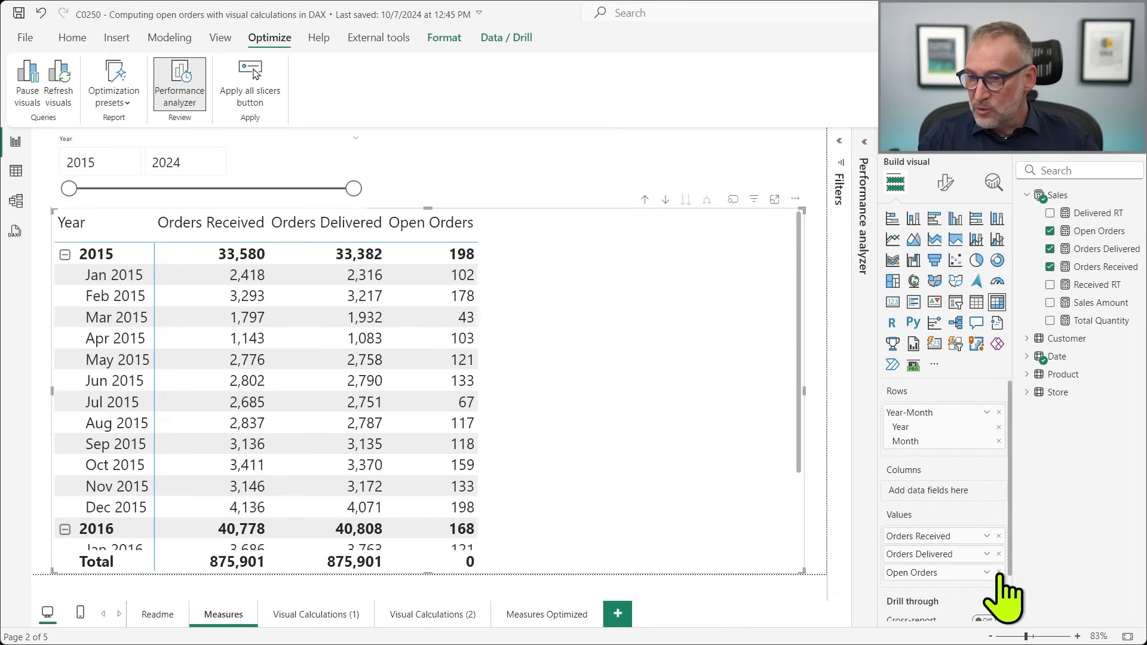
click(999, 572)
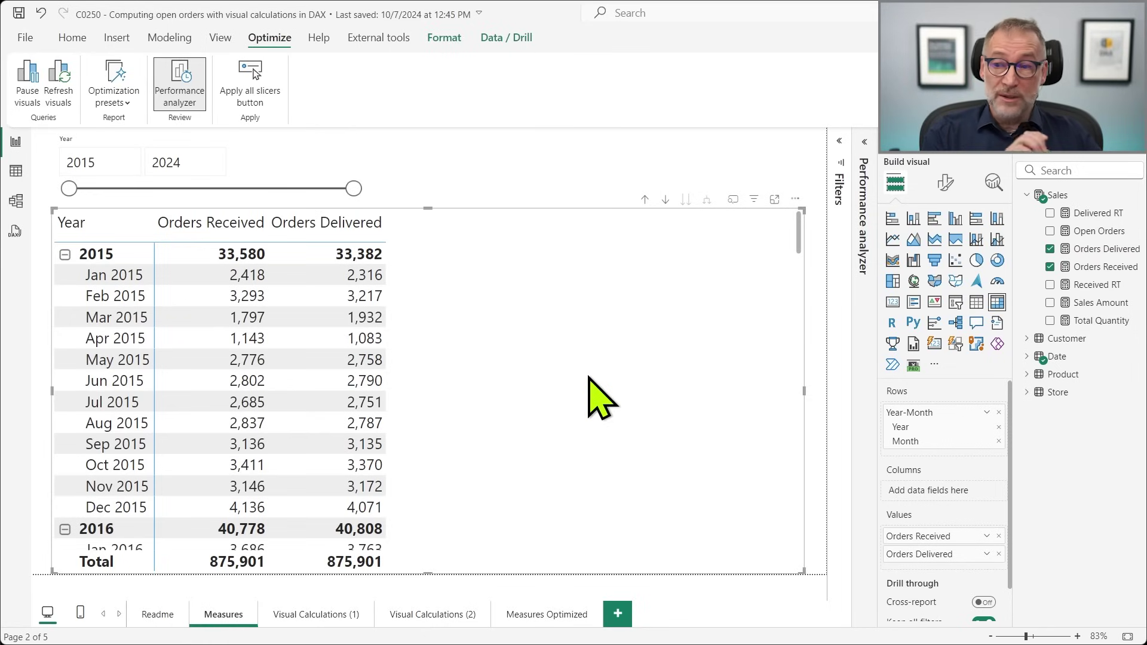
Add a visual calculation to the matrix: Received RT = RUNNINGSUM( [Orders Received], ROWS )
right_click(735, 257)
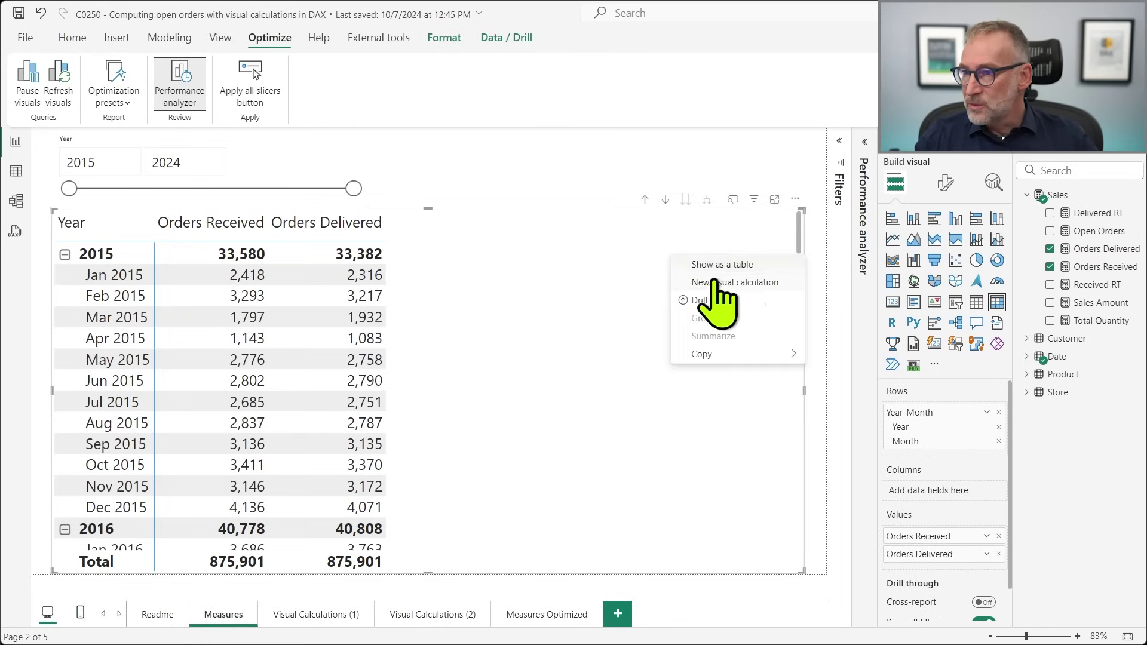
click(707, 281)
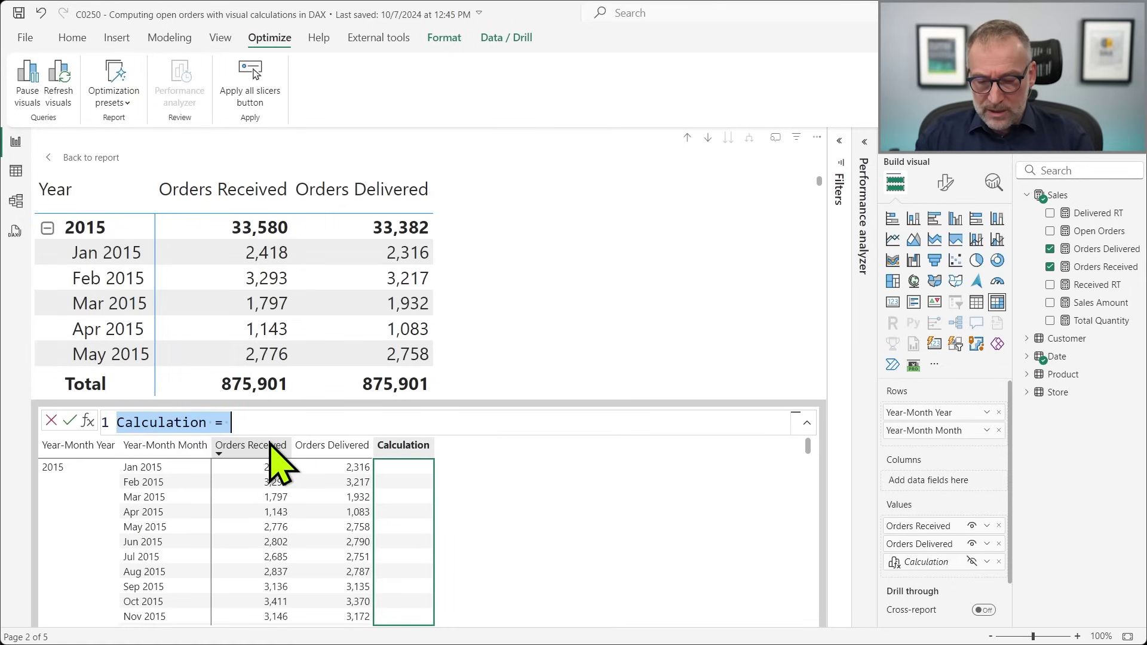
text(Received RT =)
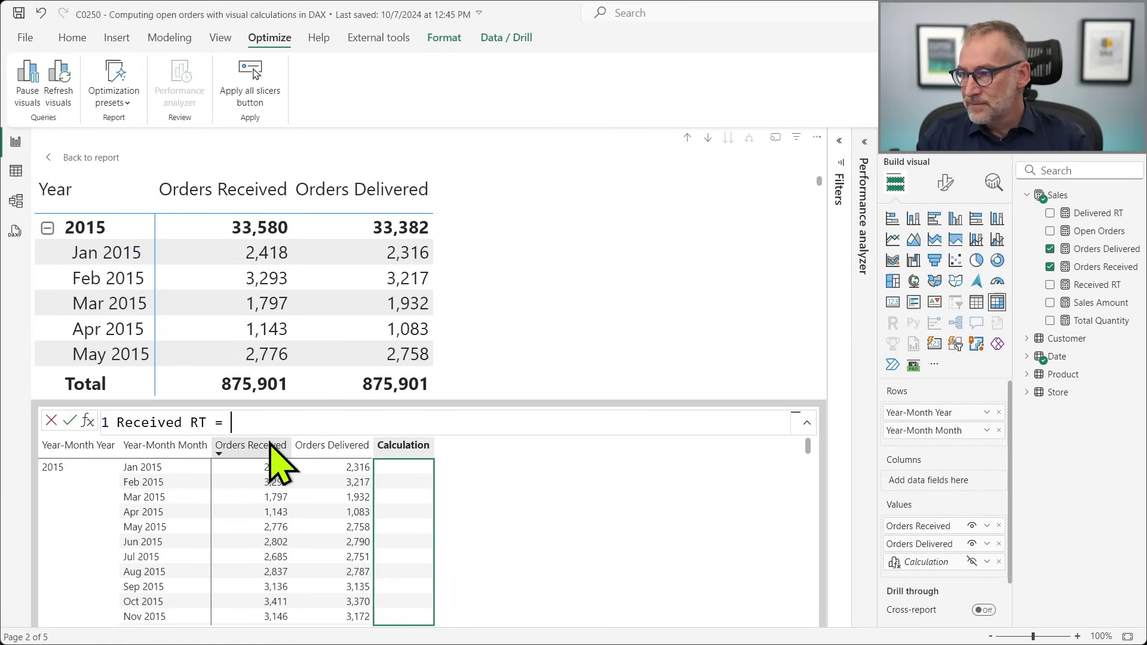
text( RU)
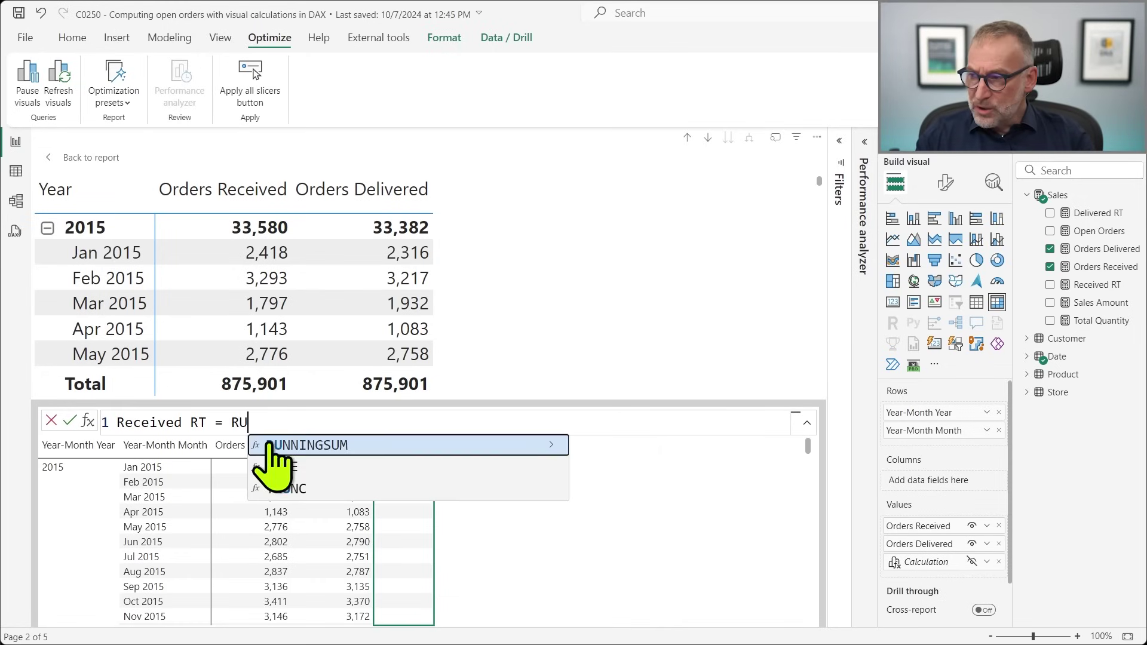
text(NNINGSUM( [)
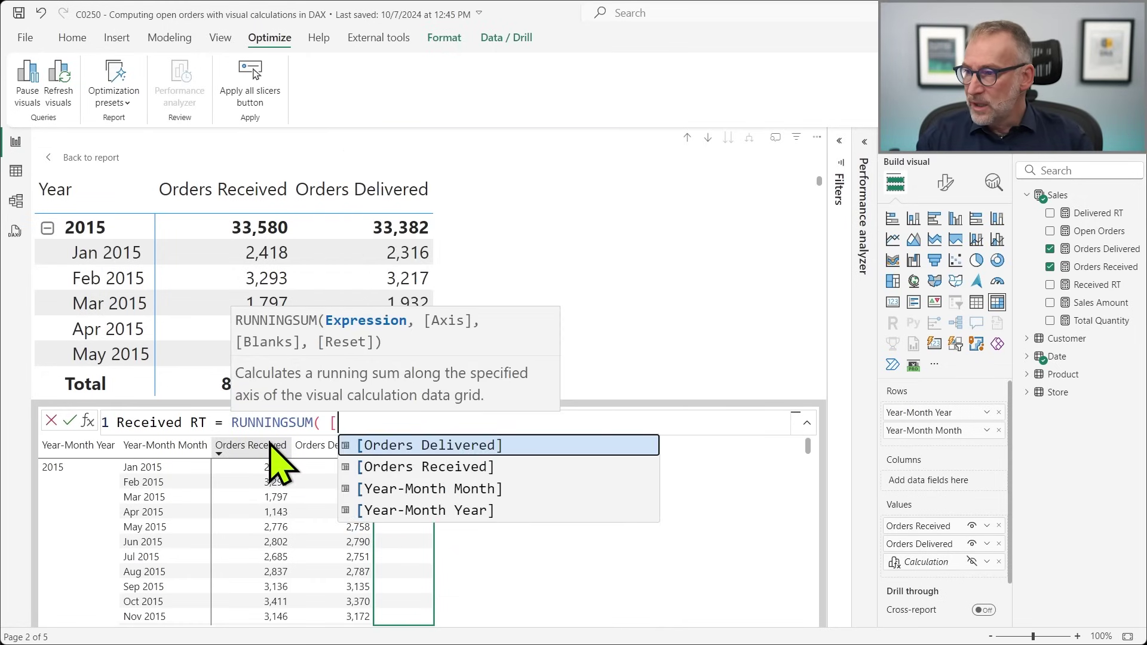
key(Down)
key(Tab)
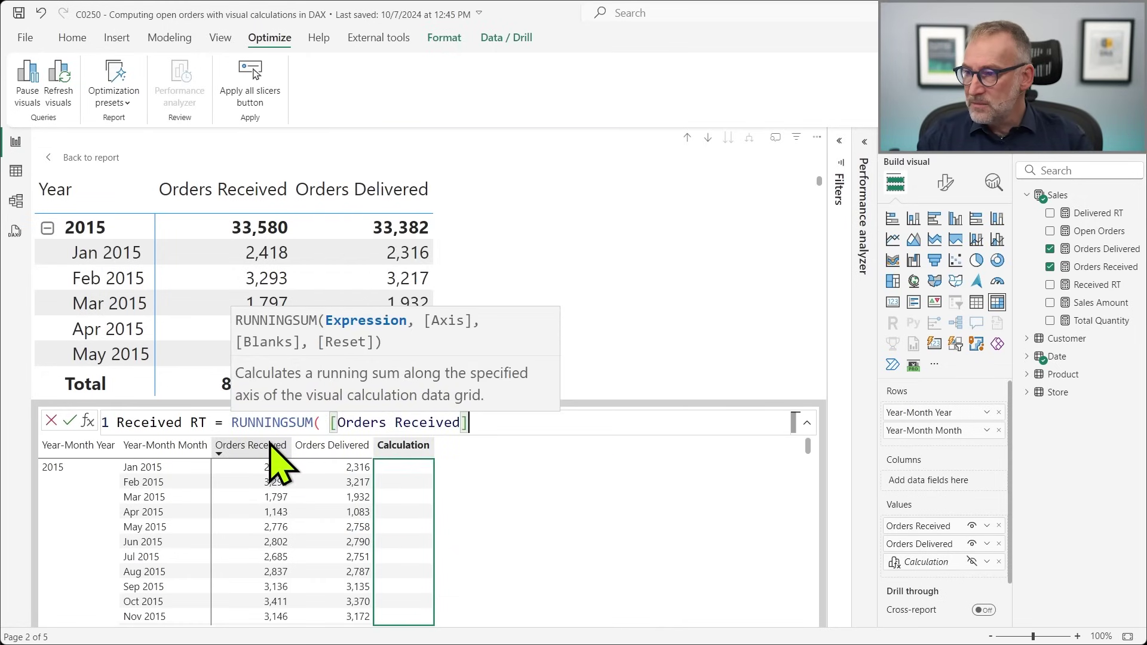
text(, ROWS ))
key(Return)
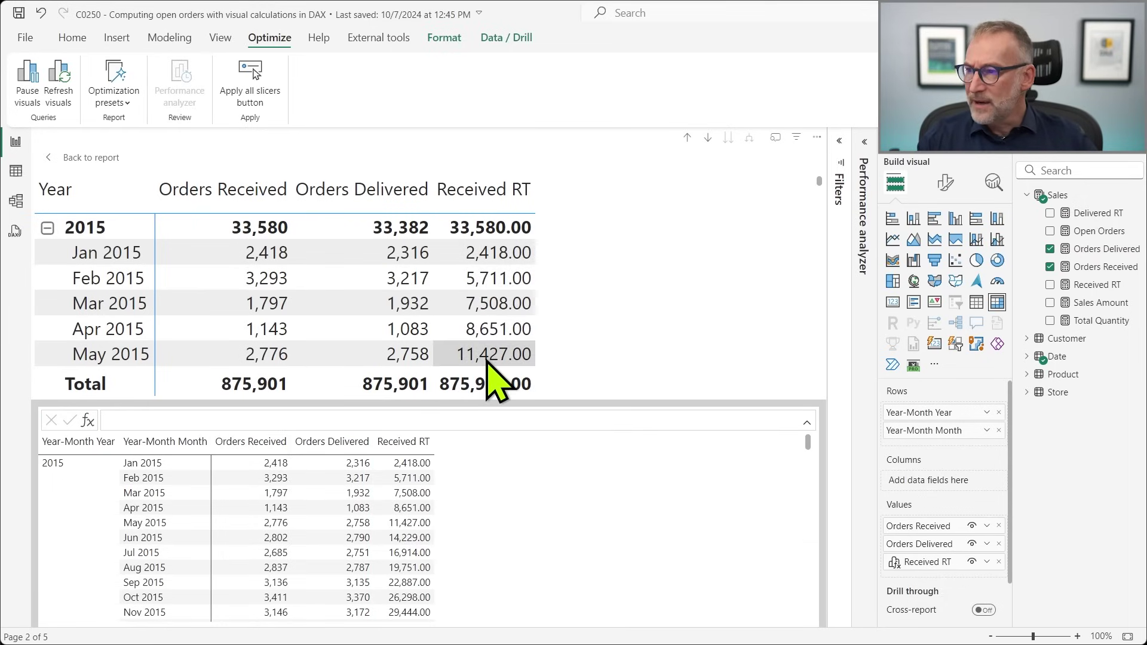
Add a second visual calculation to the matrix: Delivered RT = RUNNINGSUM( [Orders Delivered], ROWS )
right_click(1083, 201)
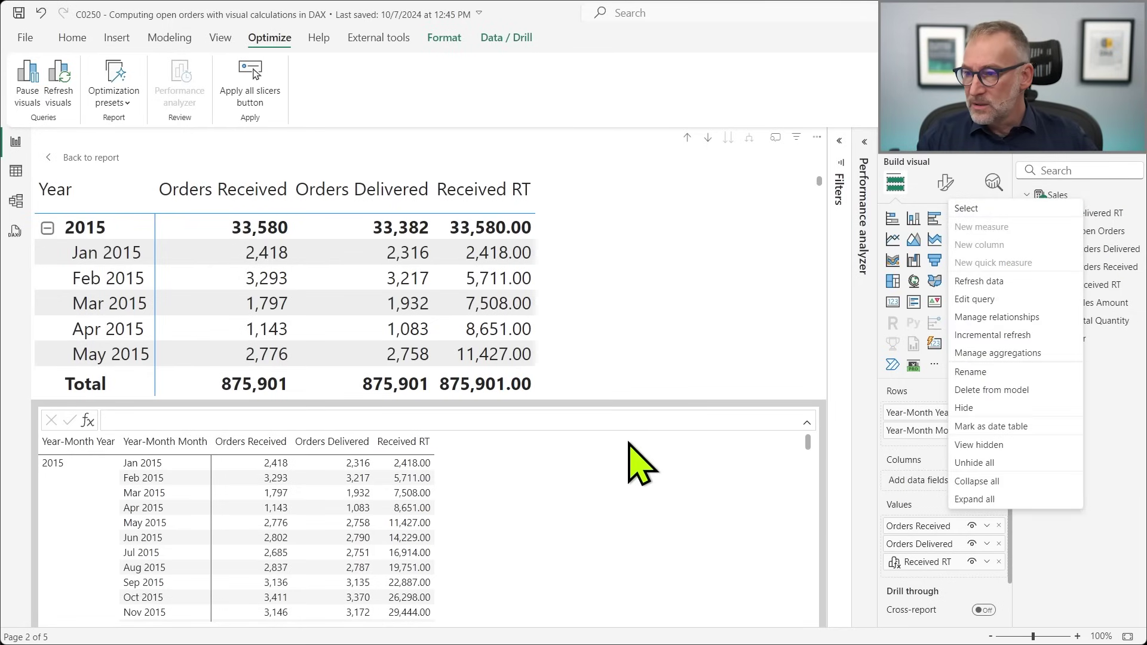
right_click(654, 297)
click(663, 322)
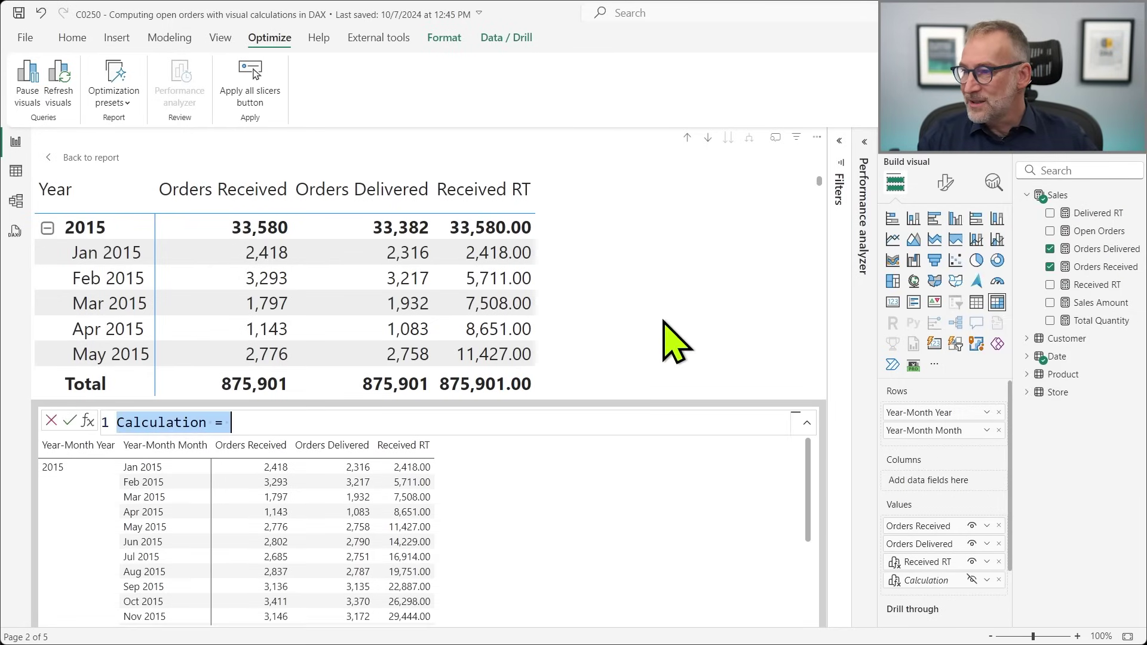
text(Delivered RT =)
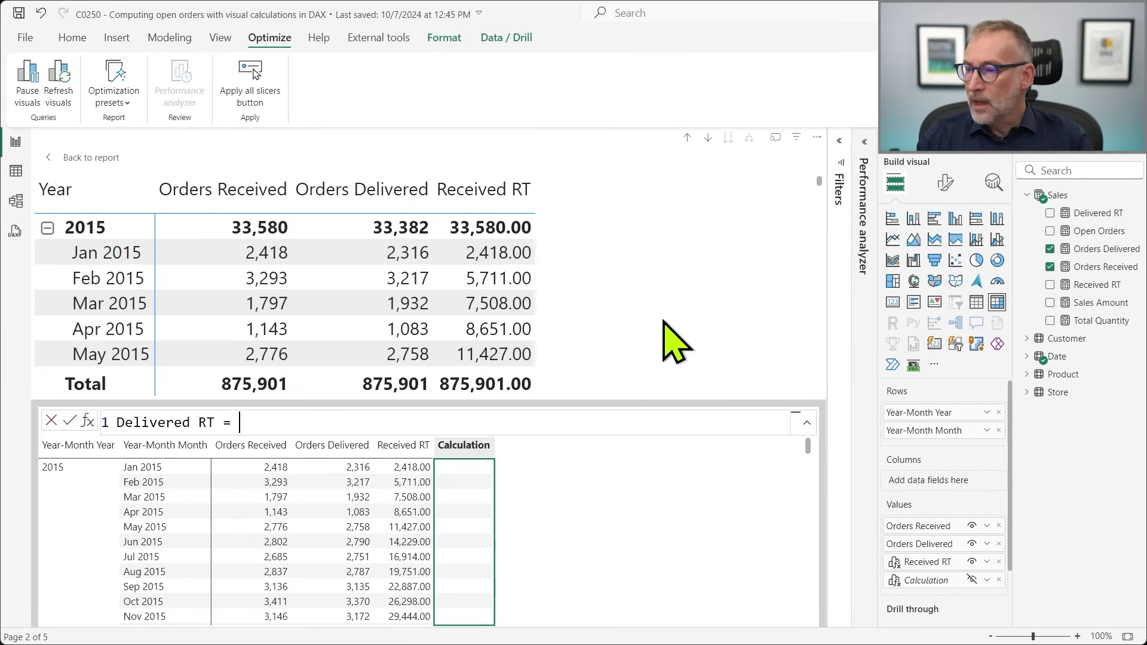
text( RUNNINGSUM( [)
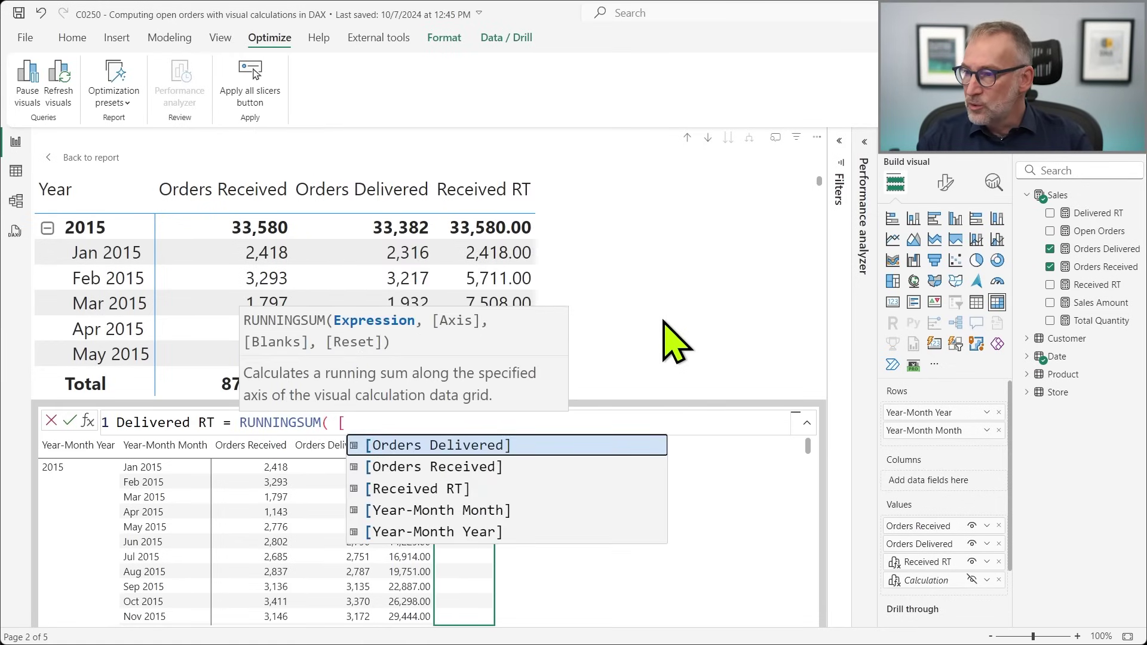
key(Down)
key(Up)
key(Tab)
text(, )
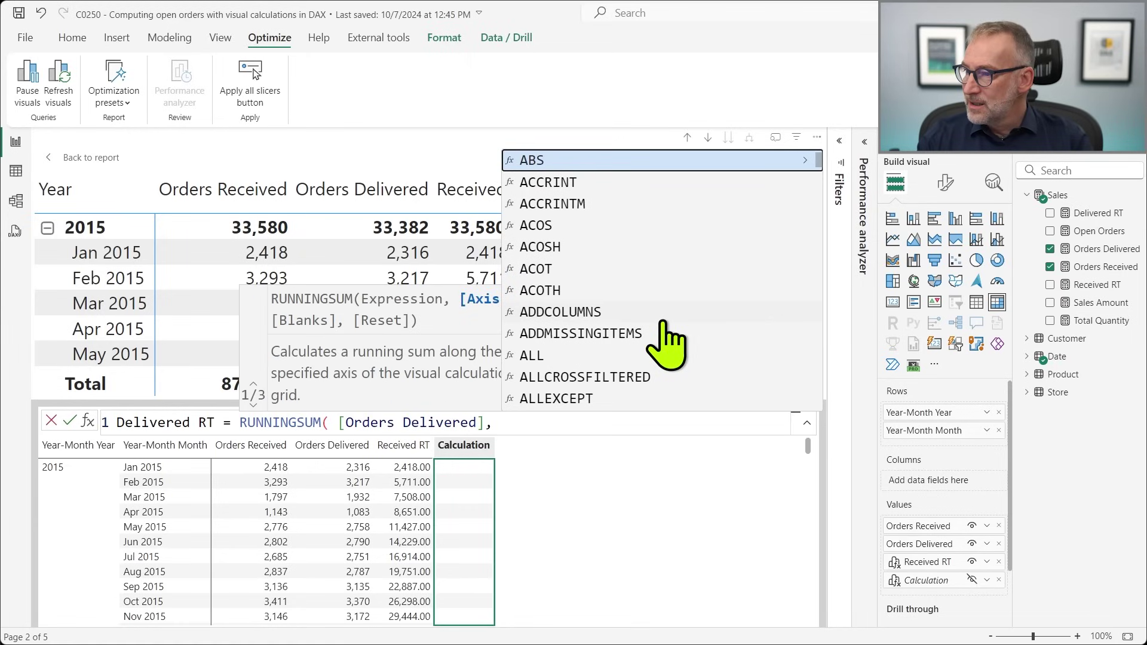
text(ROWS ))
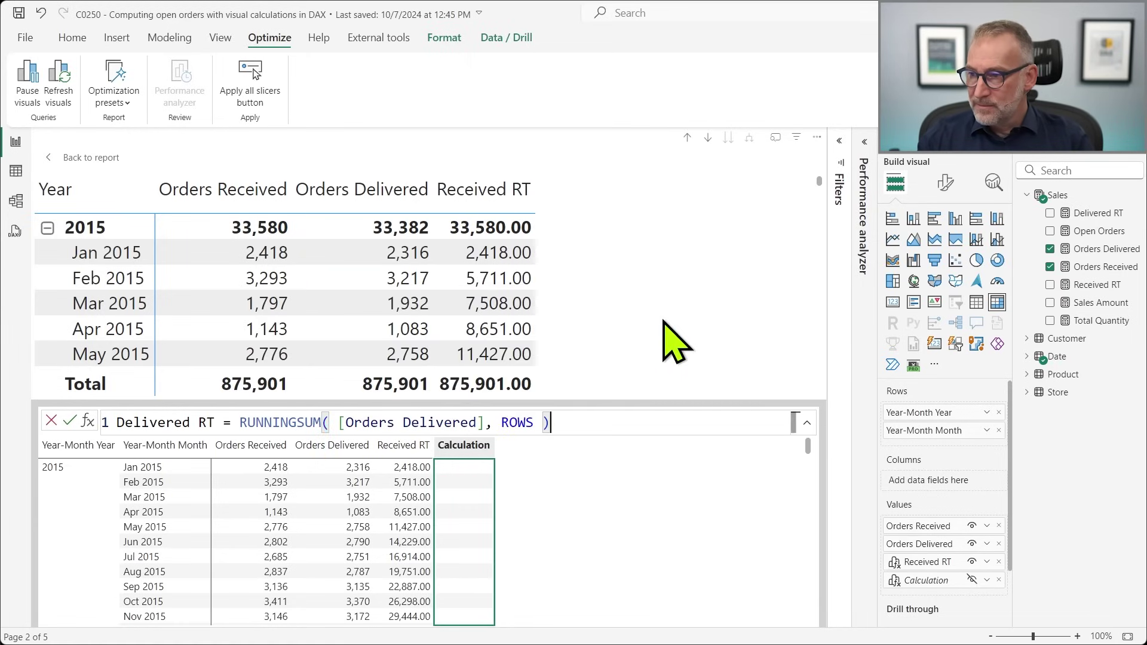
key(Return)
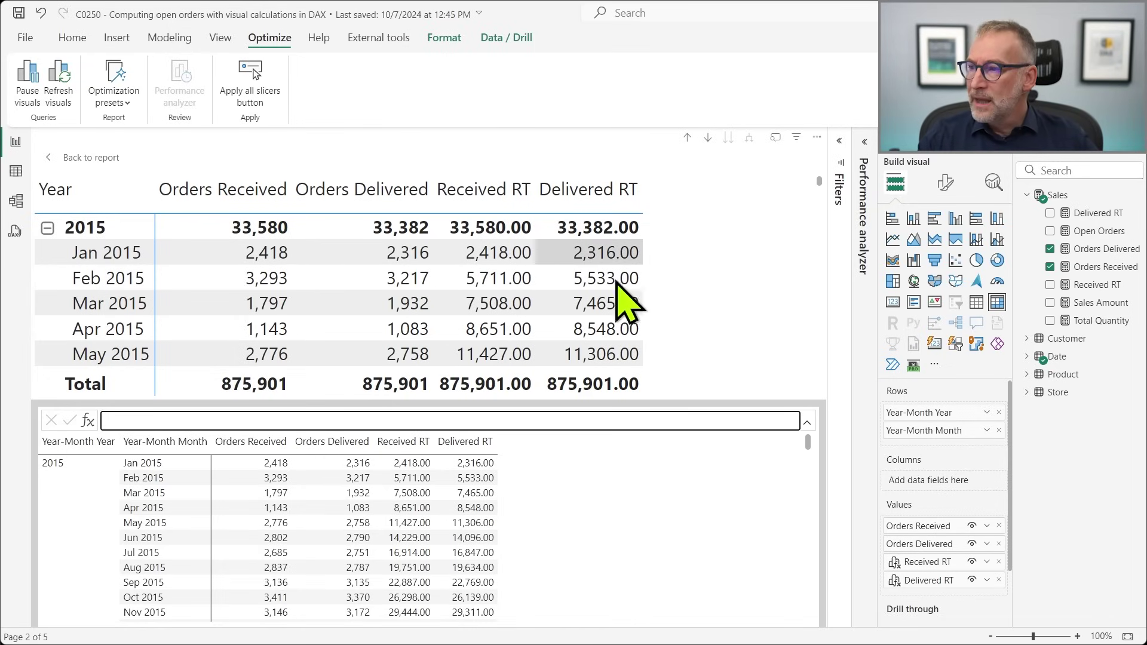
Add a third visual calculation to the matrix: Open Orders = [Received RT] - [Delivered RT]
click(266, 420)
key(ctrl+a)
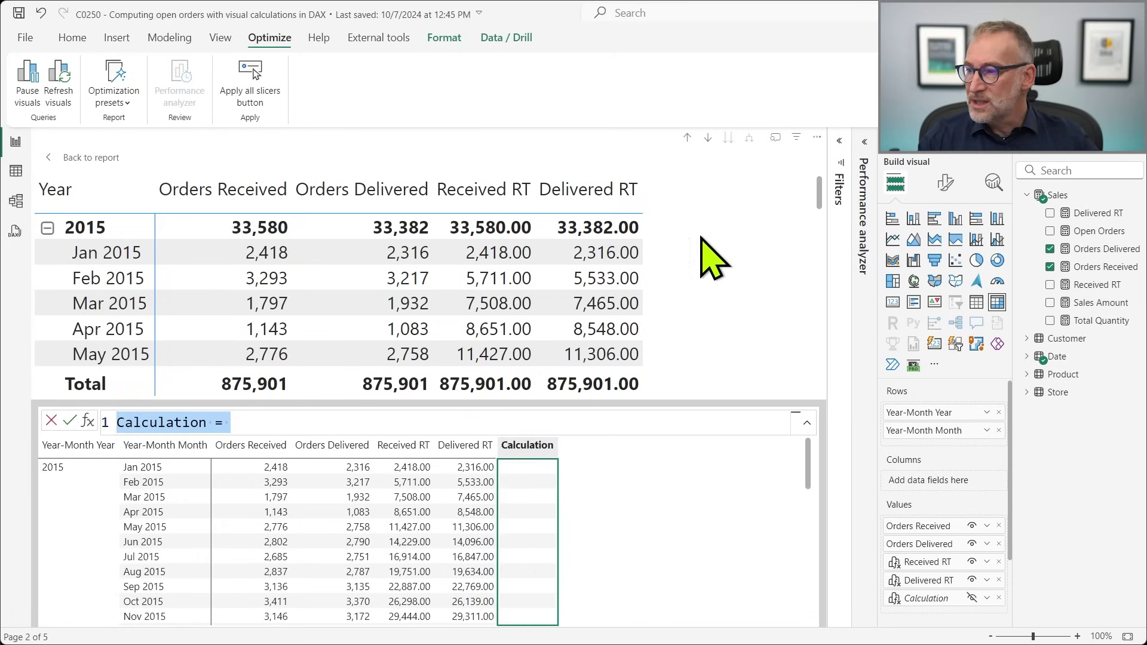
text(0)
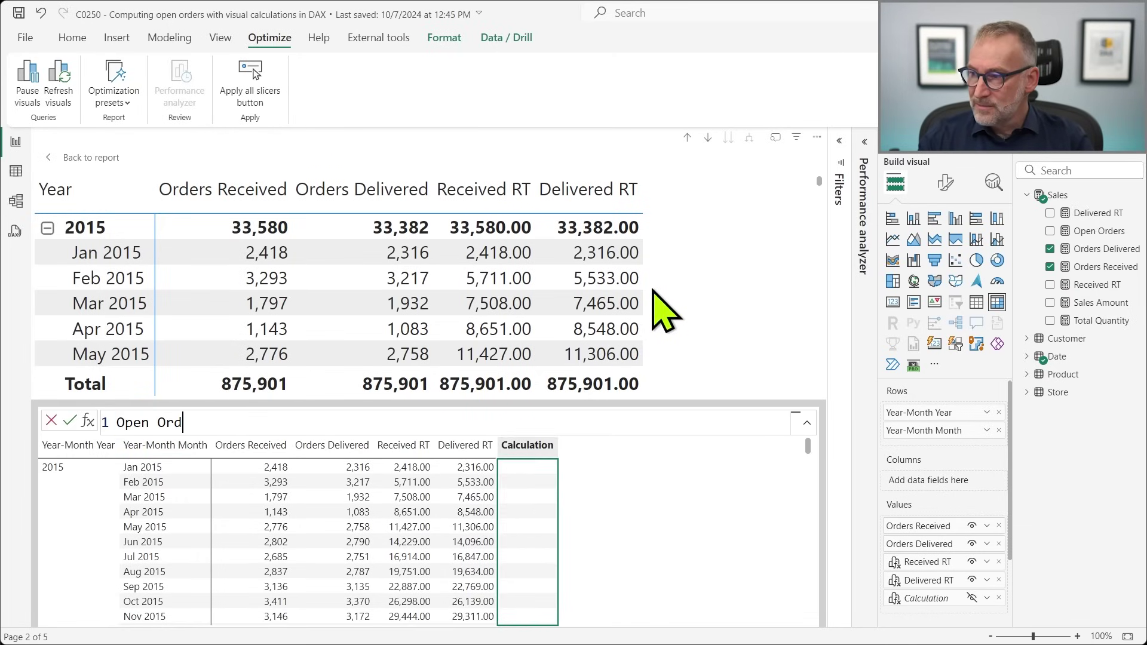
text([)
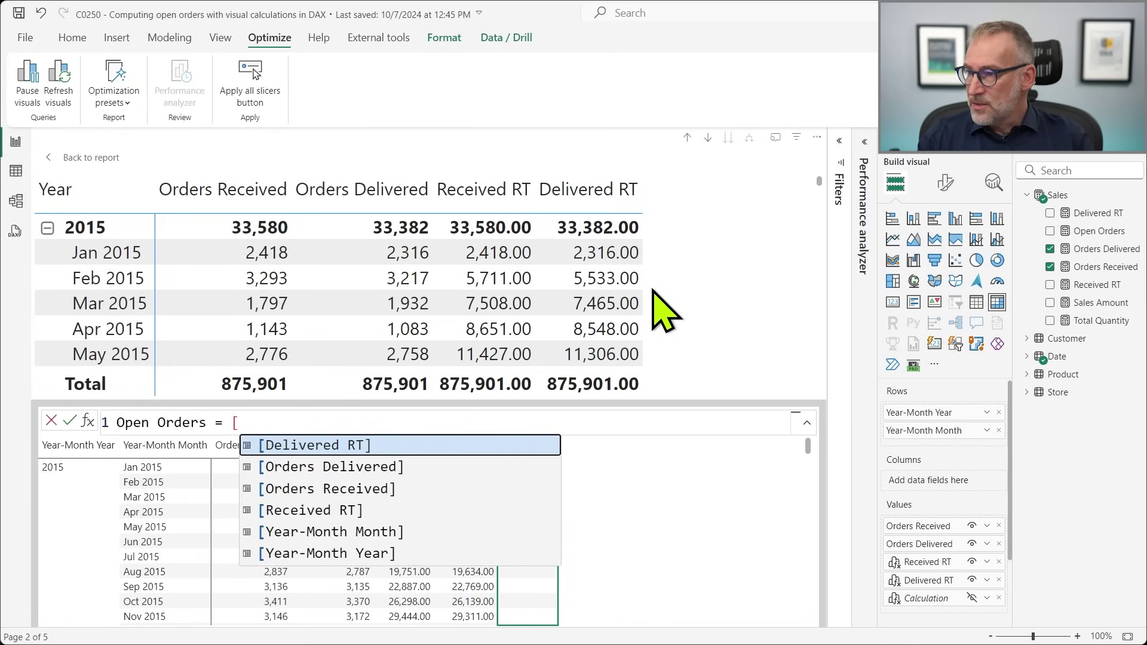
key(Down)
key(Down)
key(Down)
key(Tab)
text(- )
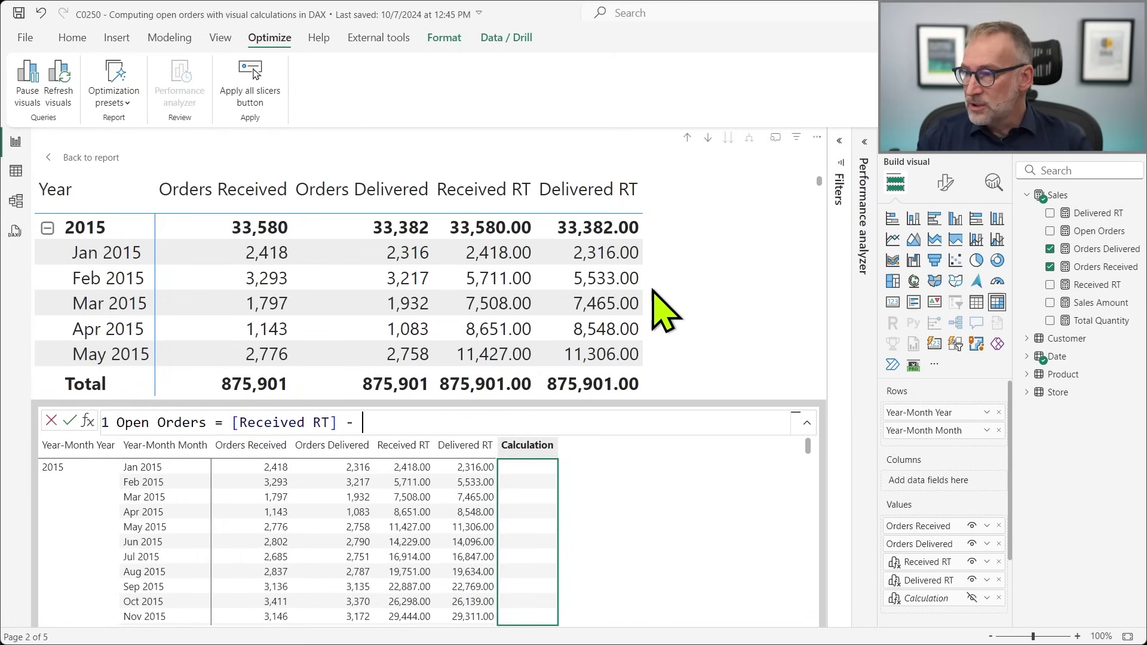
text([)
key(Down)
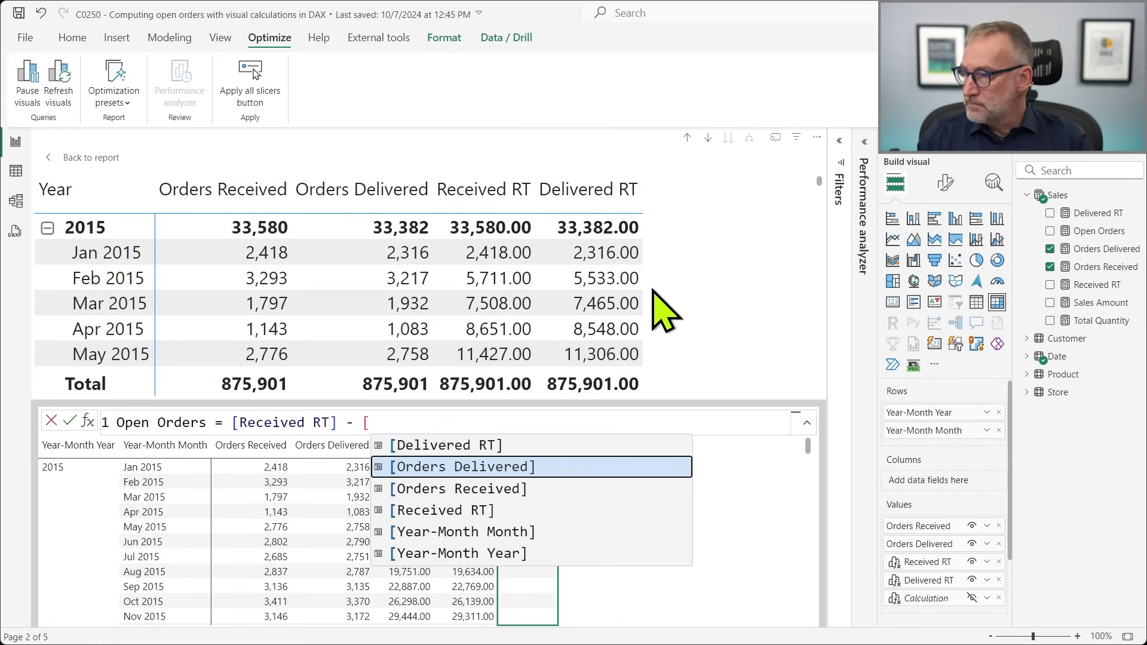
key(Up)
key(Tab)
key(Return)
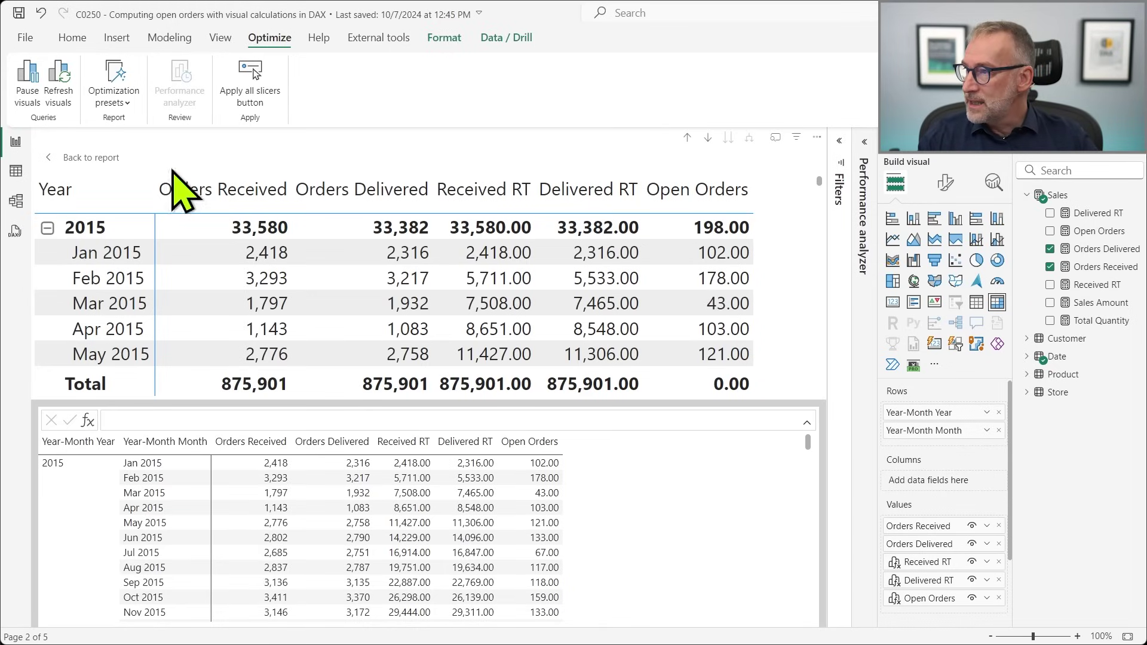
Return to the report and copy the matrix's DAX query from a cleared and freshly refreshed Performance analyzer log
click(48, 170)
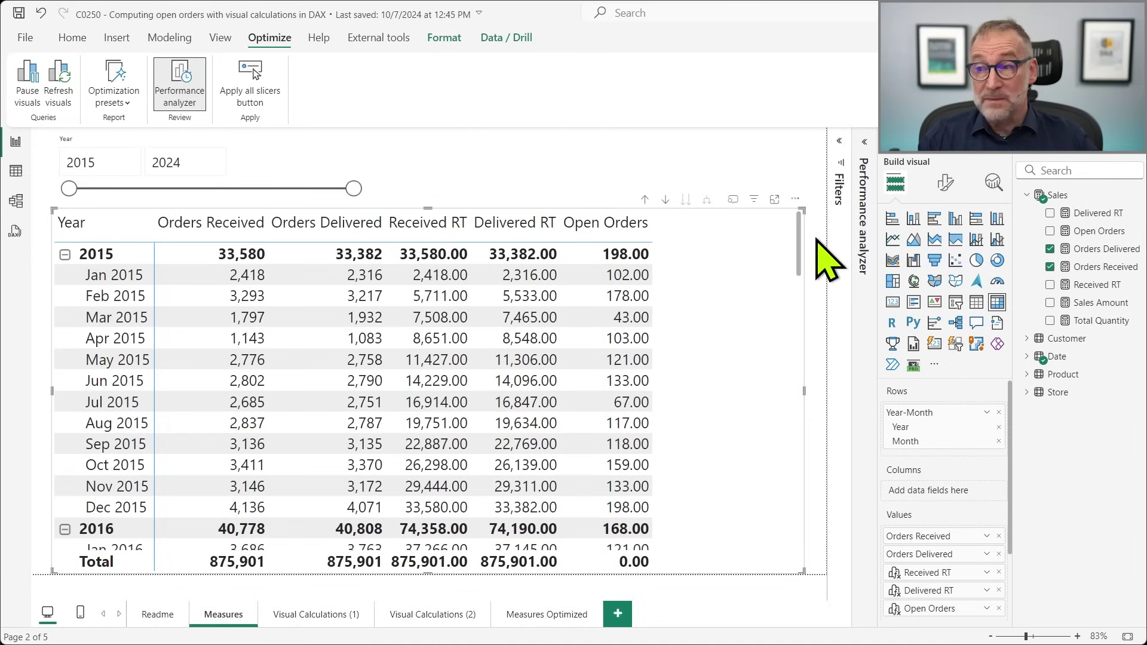
click(725, 187)
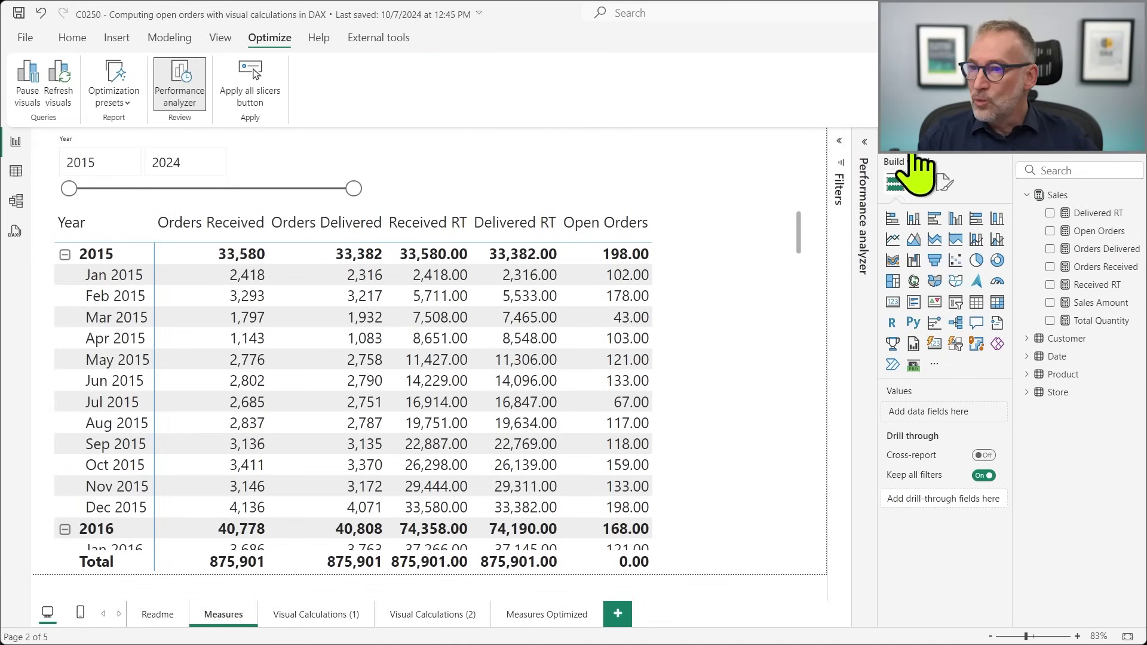
click(865, 160)
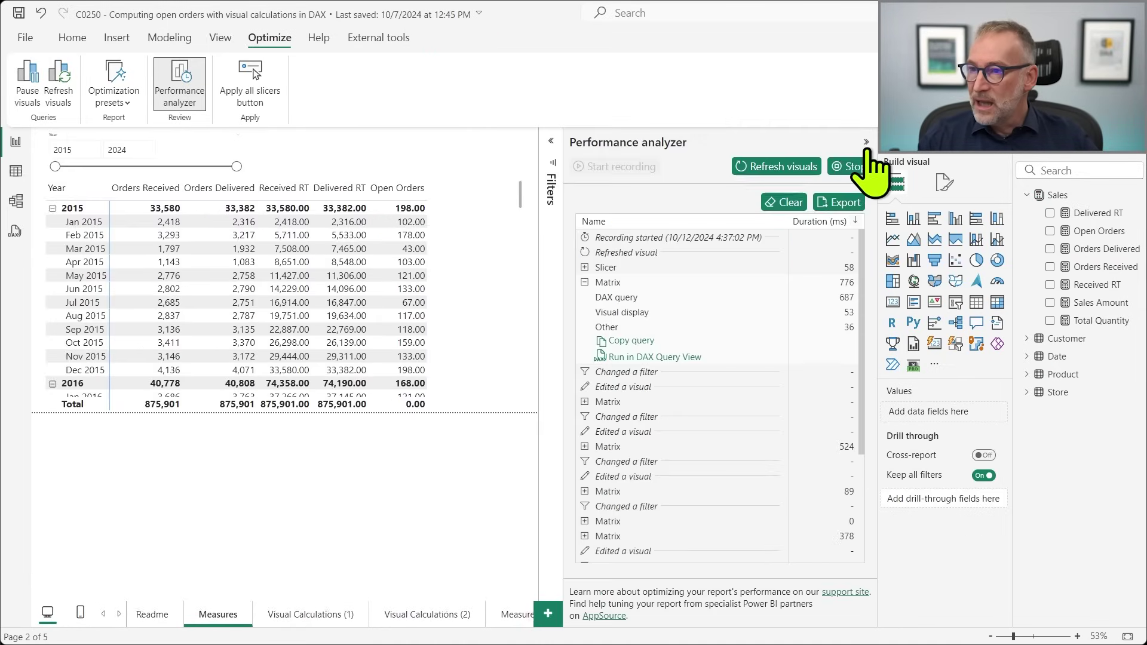
click(780, 205)
click(792, 168)
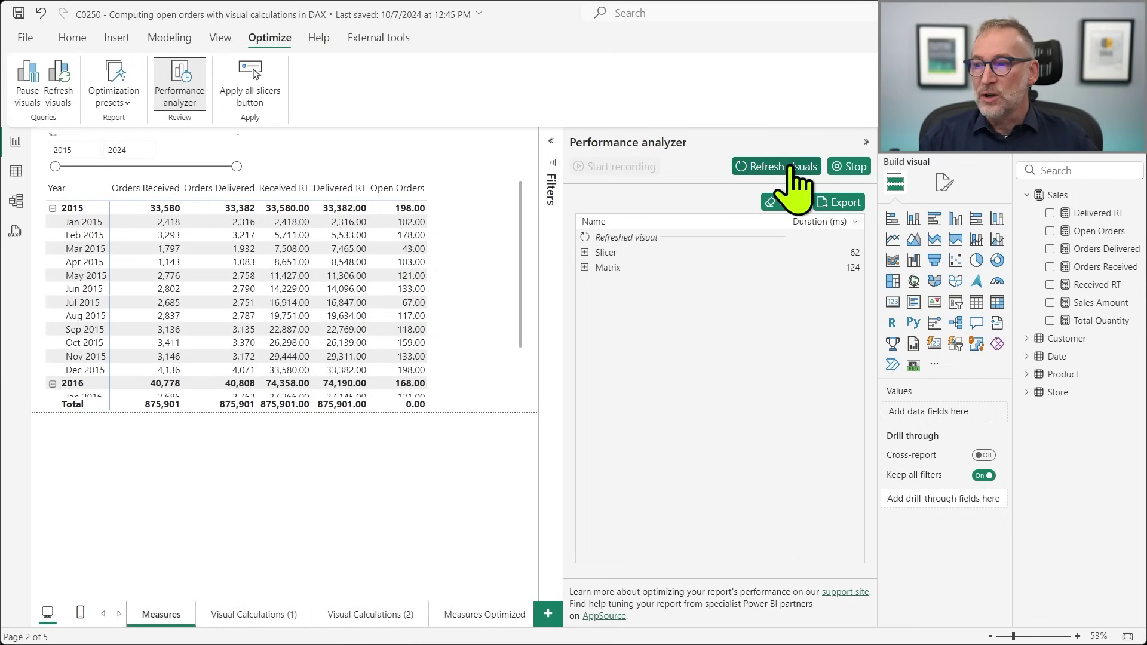
click(585, 267)
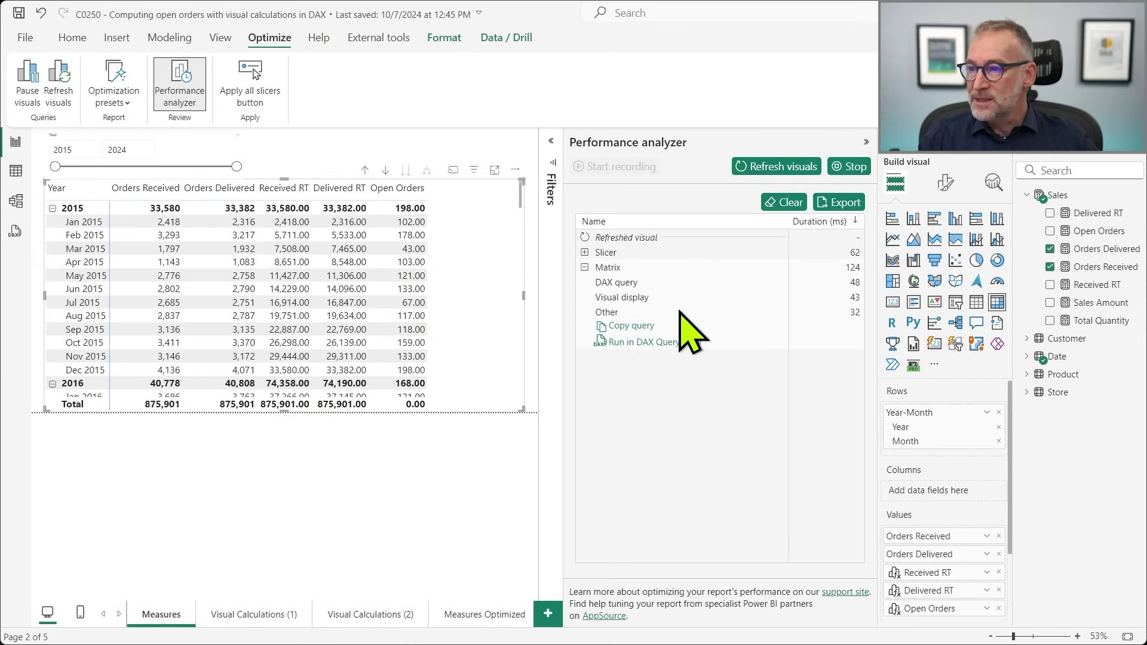
click(624, 327)
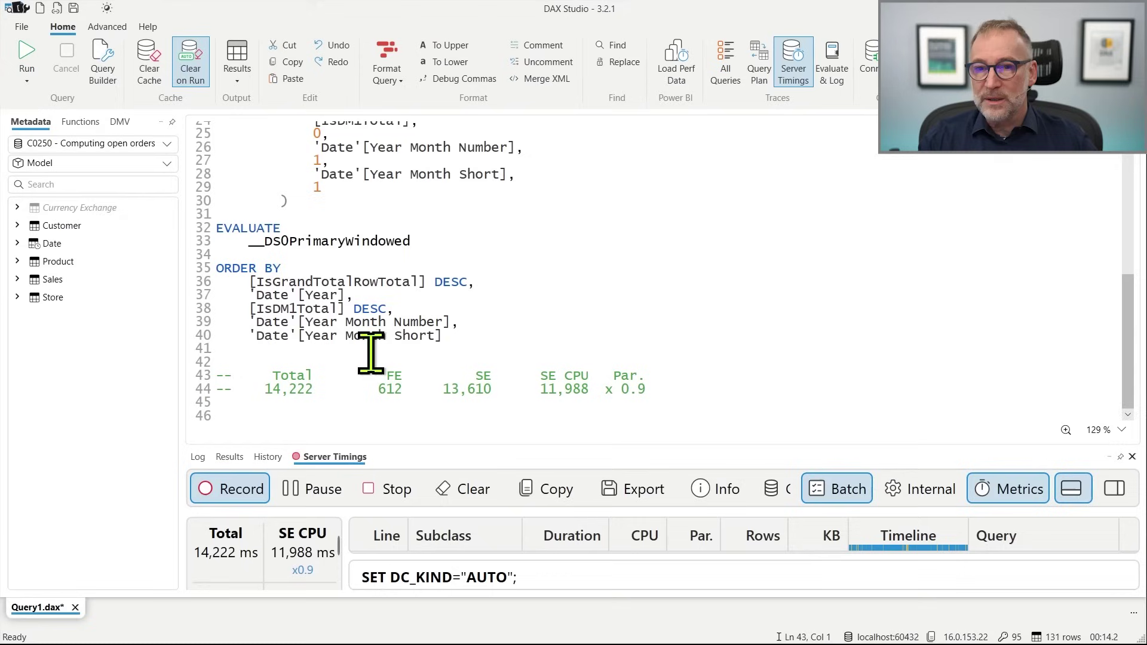
Switch to DAX Studio and replace the old query with the copied one, keeping the timings comment at the end
click(371, 352)
key(ctrl+Home)
key(ctrl+shift+End)
key(shift+Up)
key(shift+Up)
key(shift+Up)
key(shift+Up)
key(shift+Up)
key(ctrl+v)
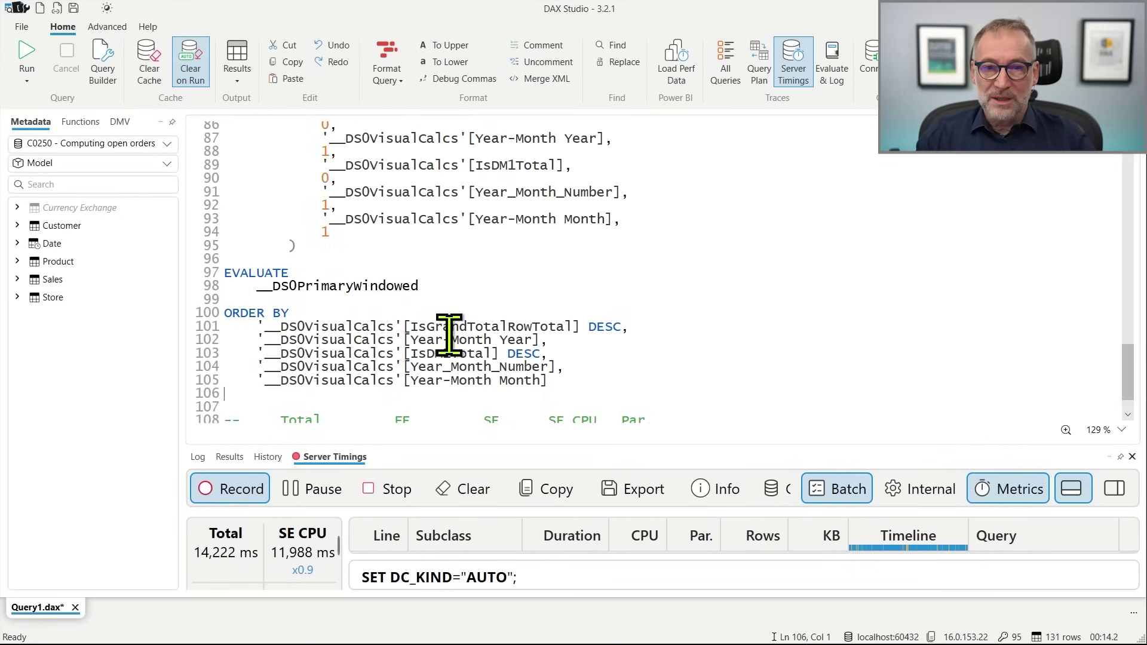
Run the pasted visual calculations query and enlarge the Server Timings results area
scroll(622, 322, down, 1)
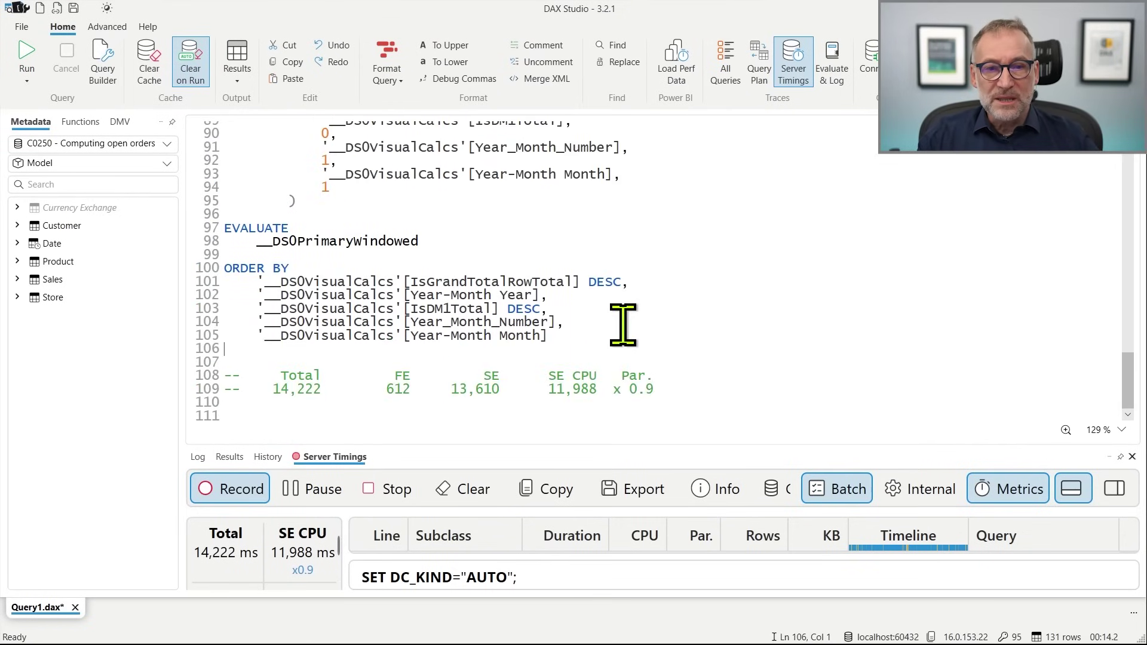
click(467, 294)
key(F5)
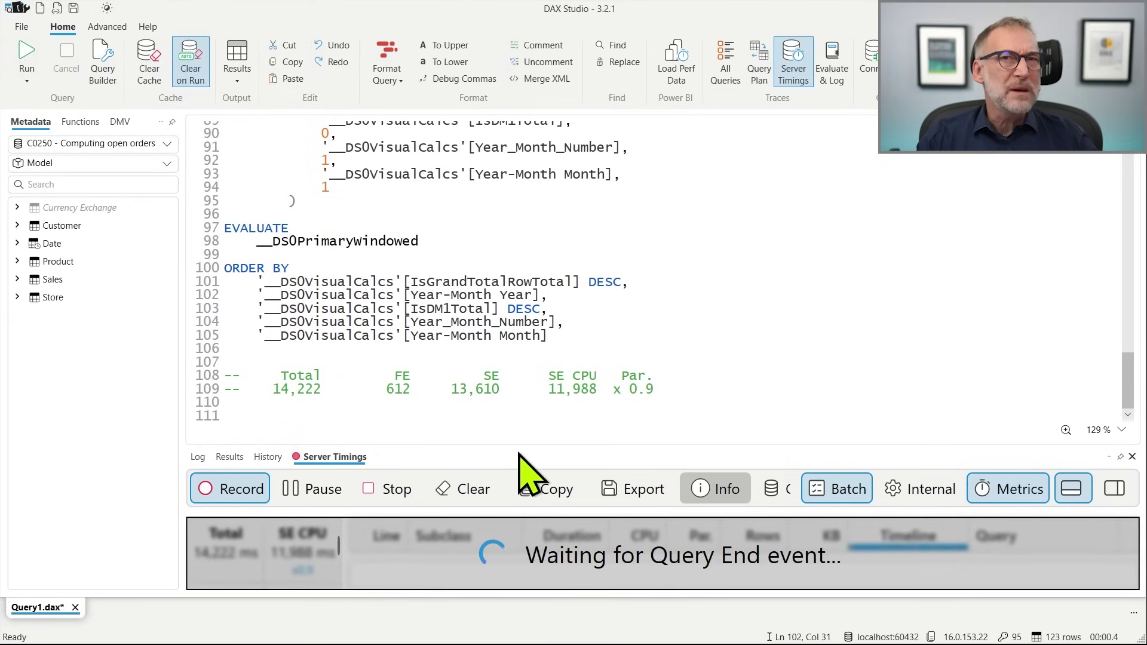
drag(522, 448, 522, 286)
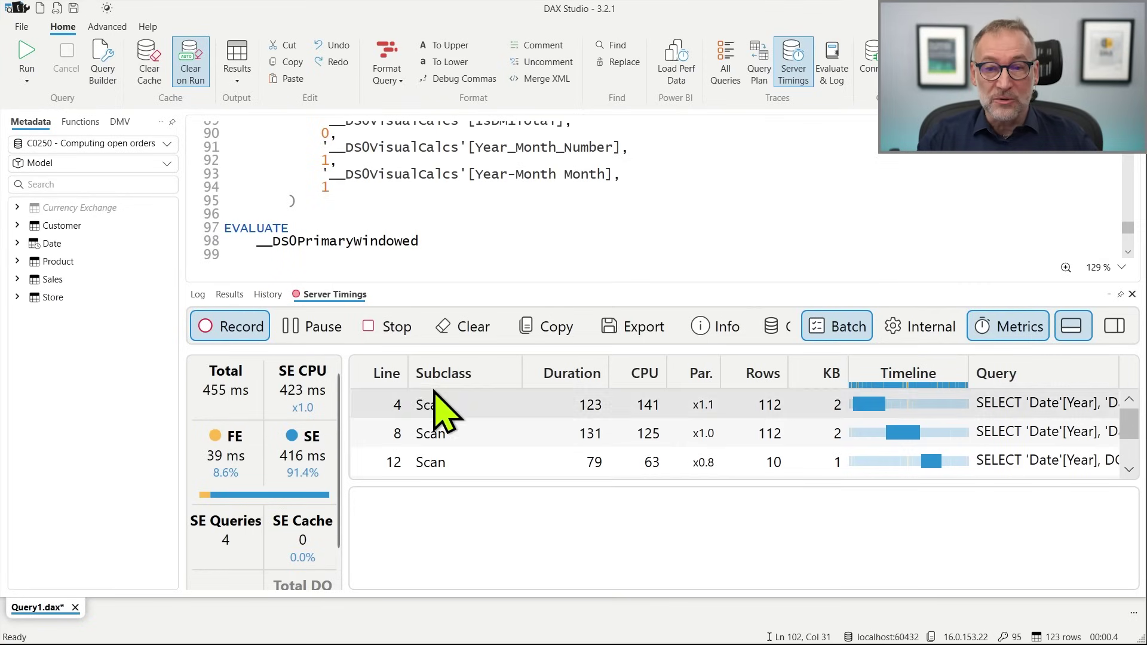
drag(534, 285, 532, 200)
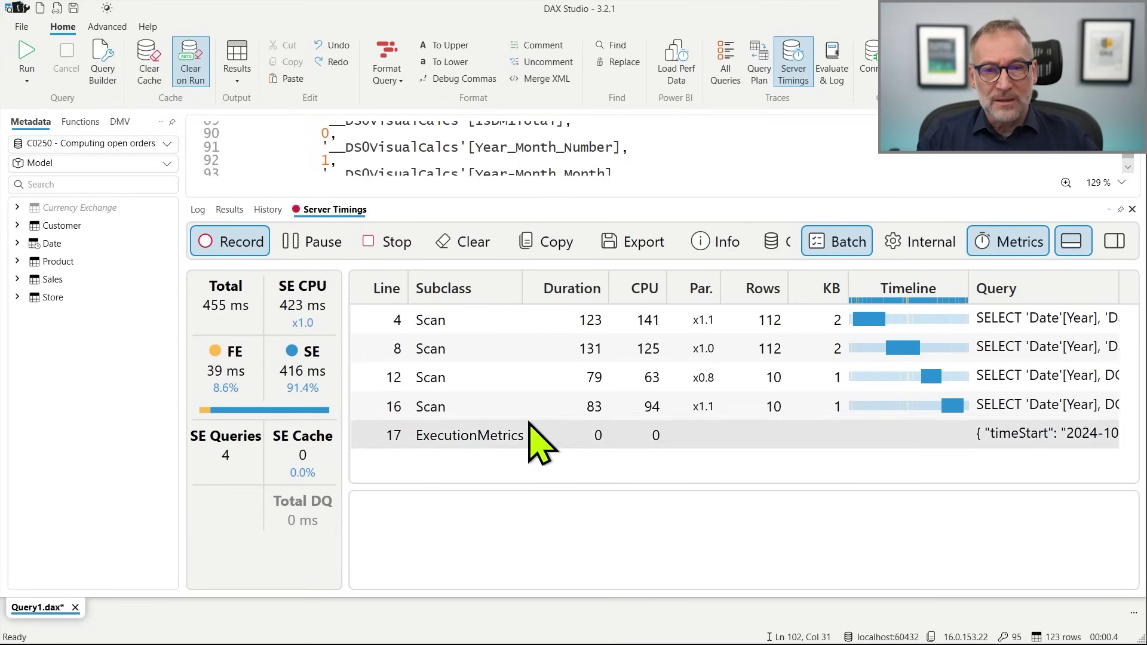
Examine the storage engine queries of the scans on lines 4 and 8, enlarging the query text area
click(519, 320)
drag(501, 447, 496, 398)
scroll(622, 487, down, 1)
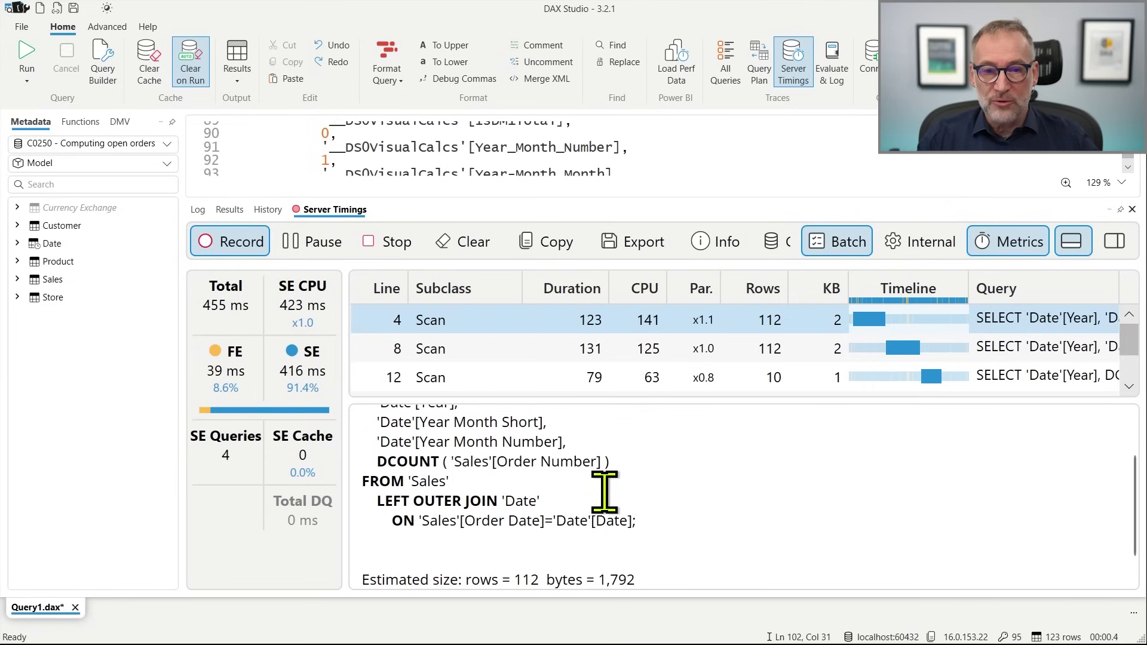
scroll(504, 502, up, 1)
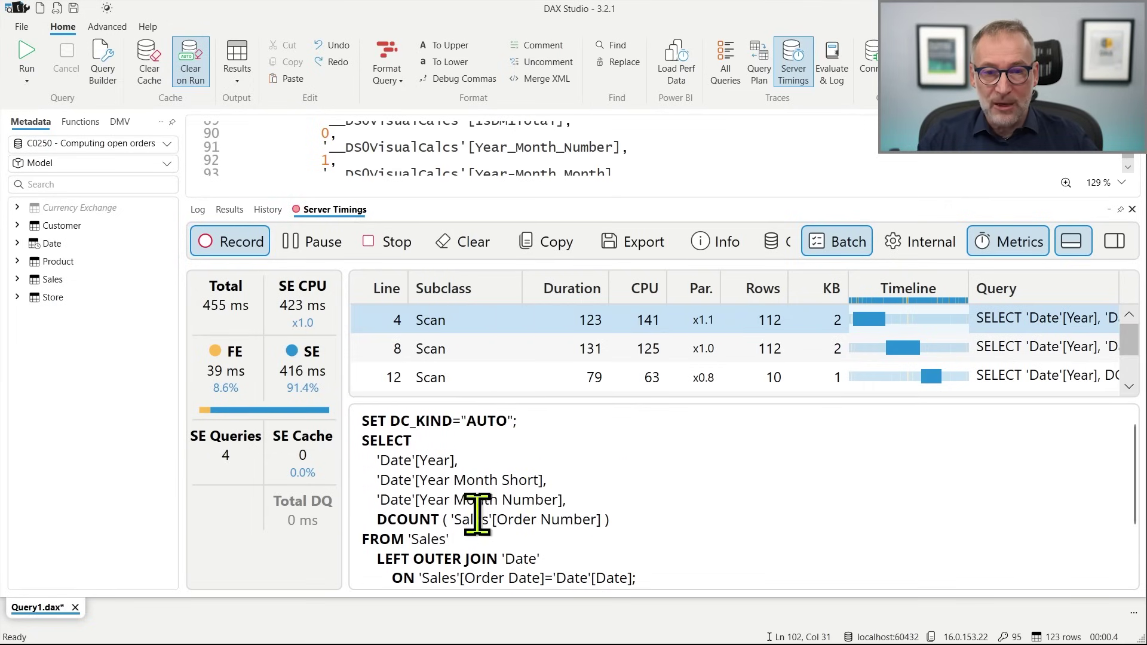
drag(453, 500, 549, 500)
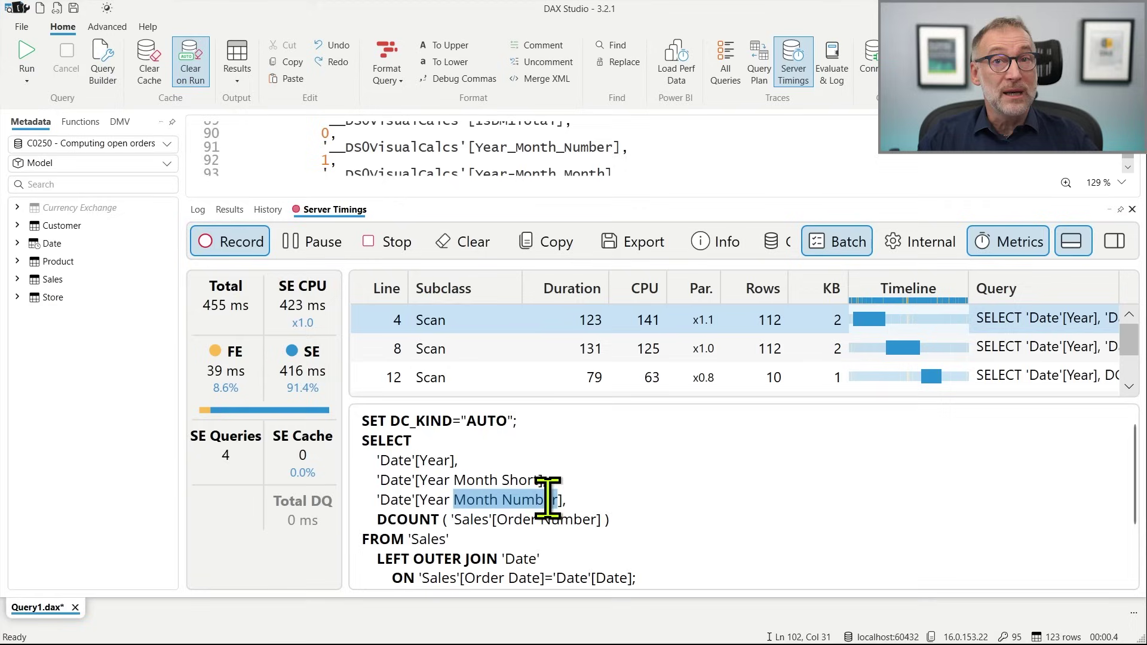
click(502, 349)
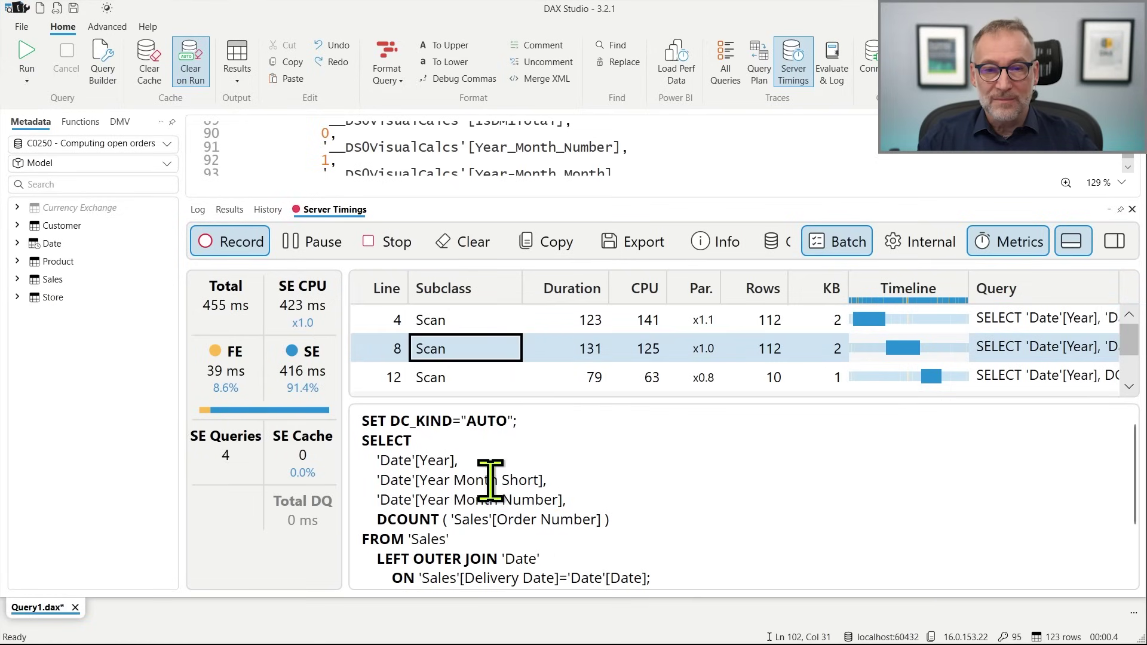
Examine the order number DCOUNT and the date joins in the storage engine queries, including the scans on lines 12 and 16
drag(377, 520, 566, 520)
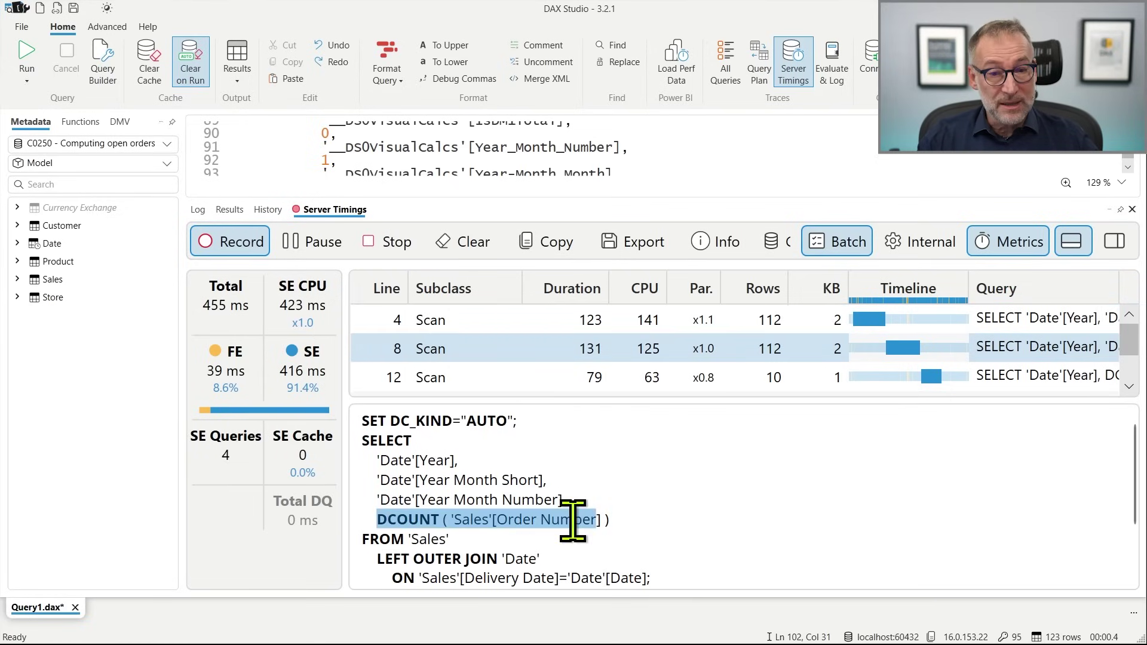
click(633, 378)
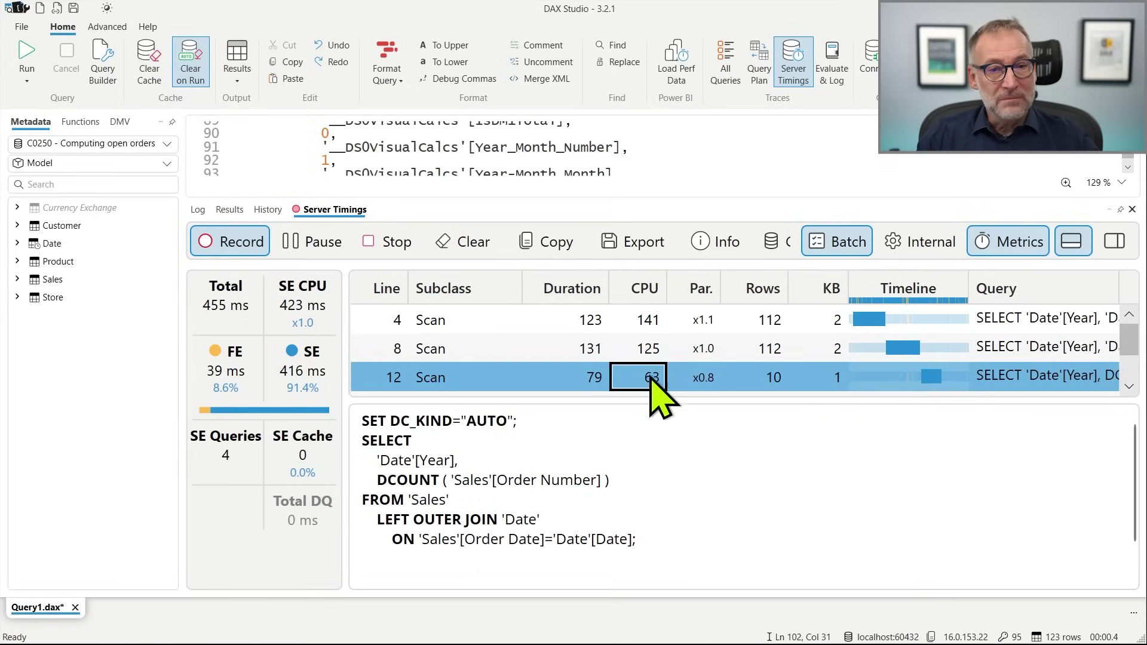
scroll(655, 381, down, 1)
click(637, 351)
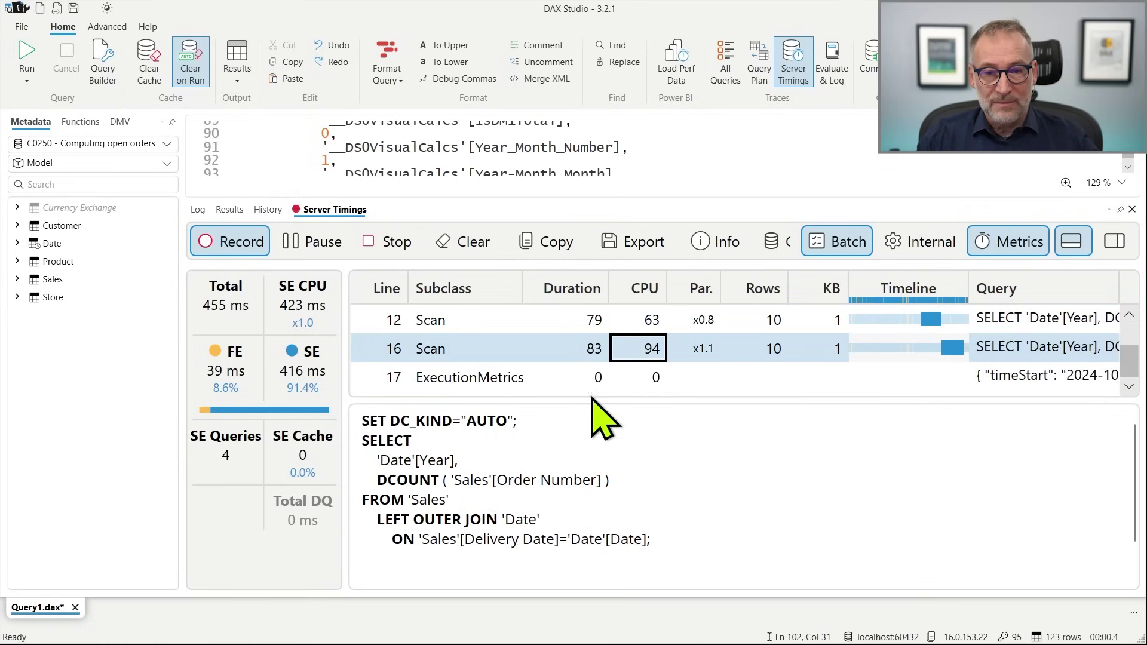
scroll(620, 356, up, 1)
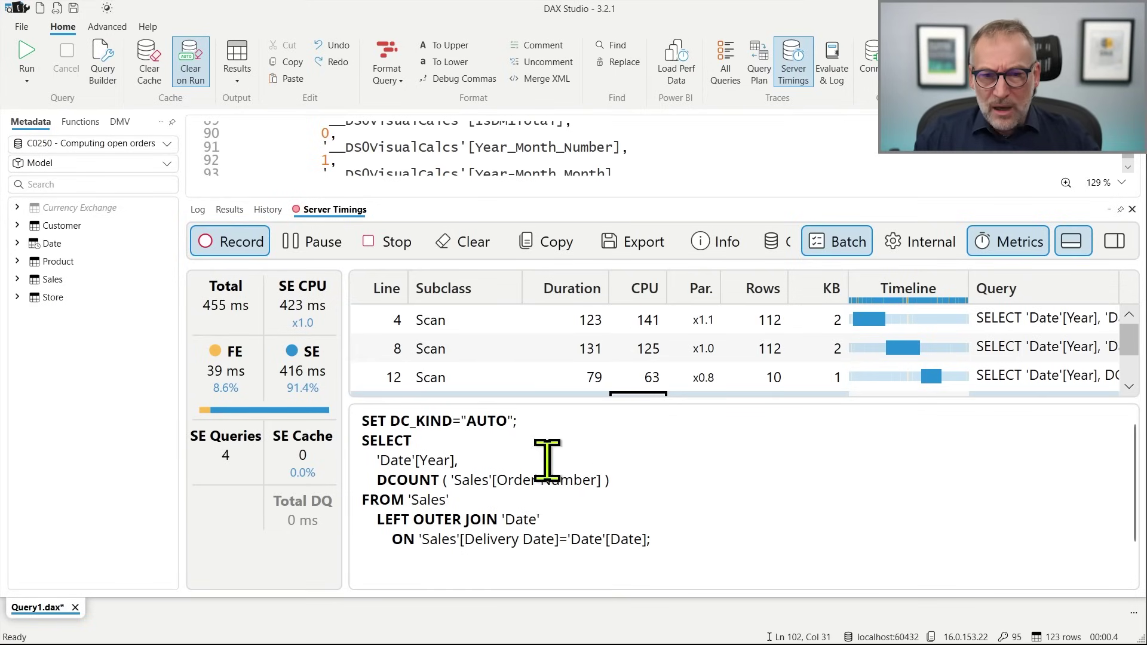
drag(428, 541, 657, 540)
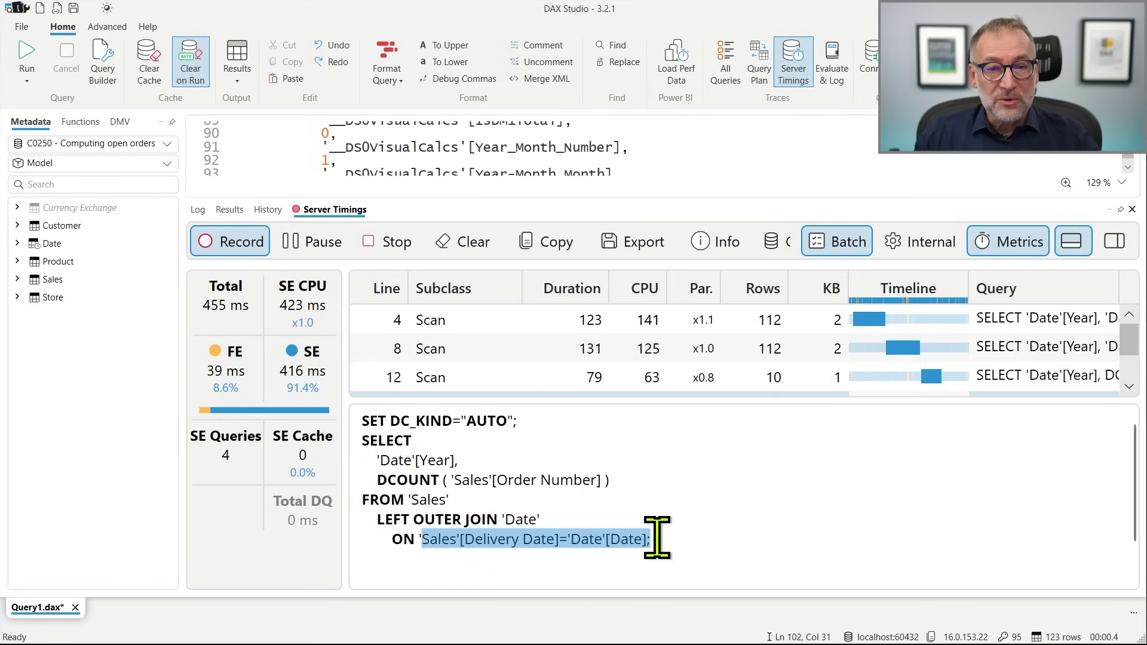
Compare the date join conditions of the scans on lines 4 and 8, check the total timings, and shrink the Server Timings area
click(525, 328)
scroll(615, 499, down, 1)
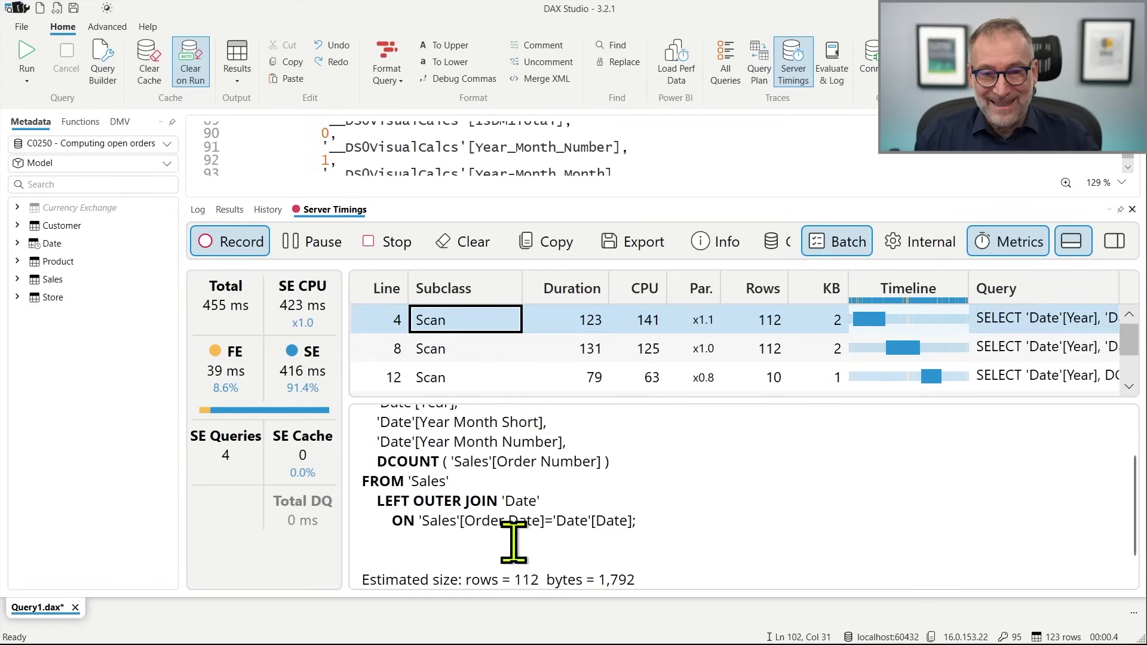
drag(419, 523, 672, 520)
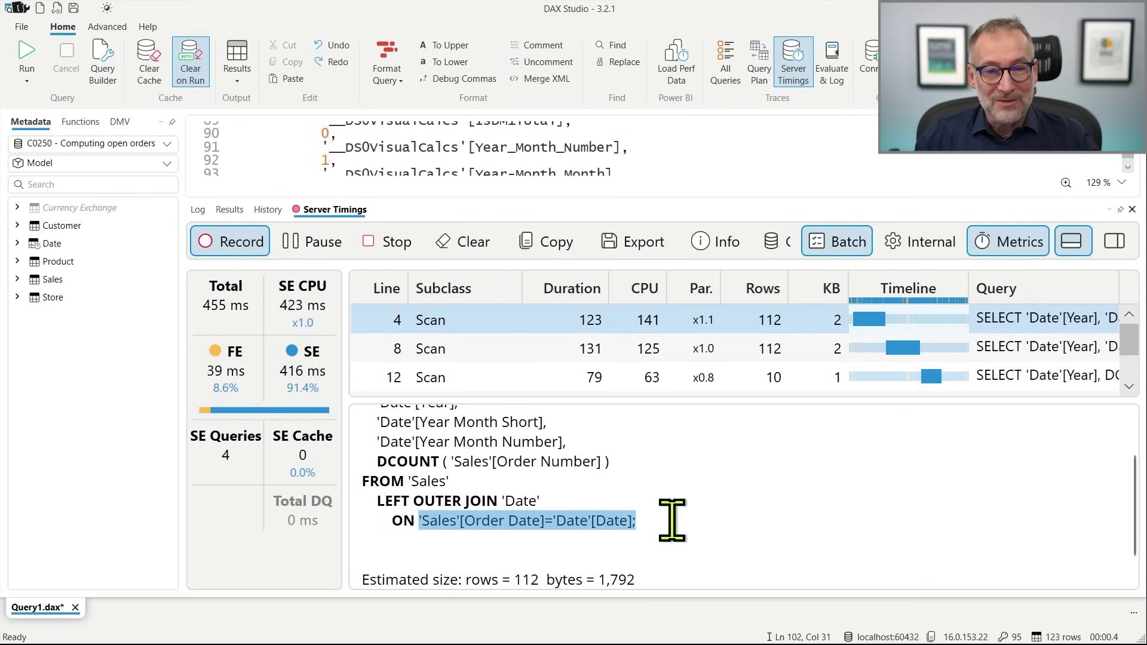
click(493, 358)
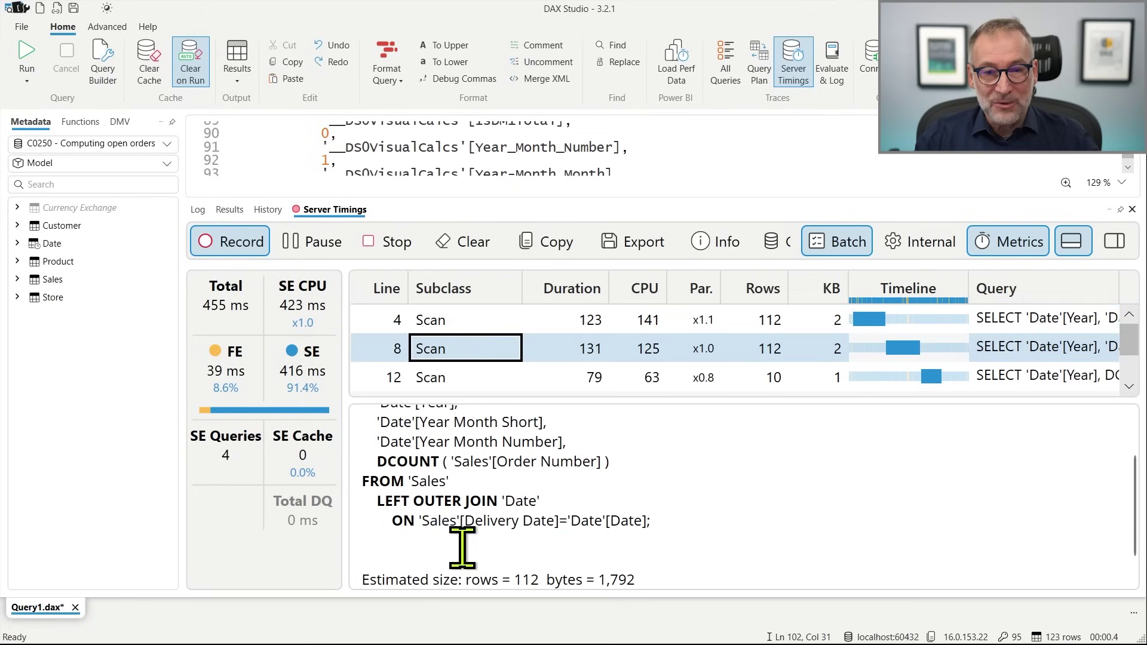
drag(422, 521, 569, 522)
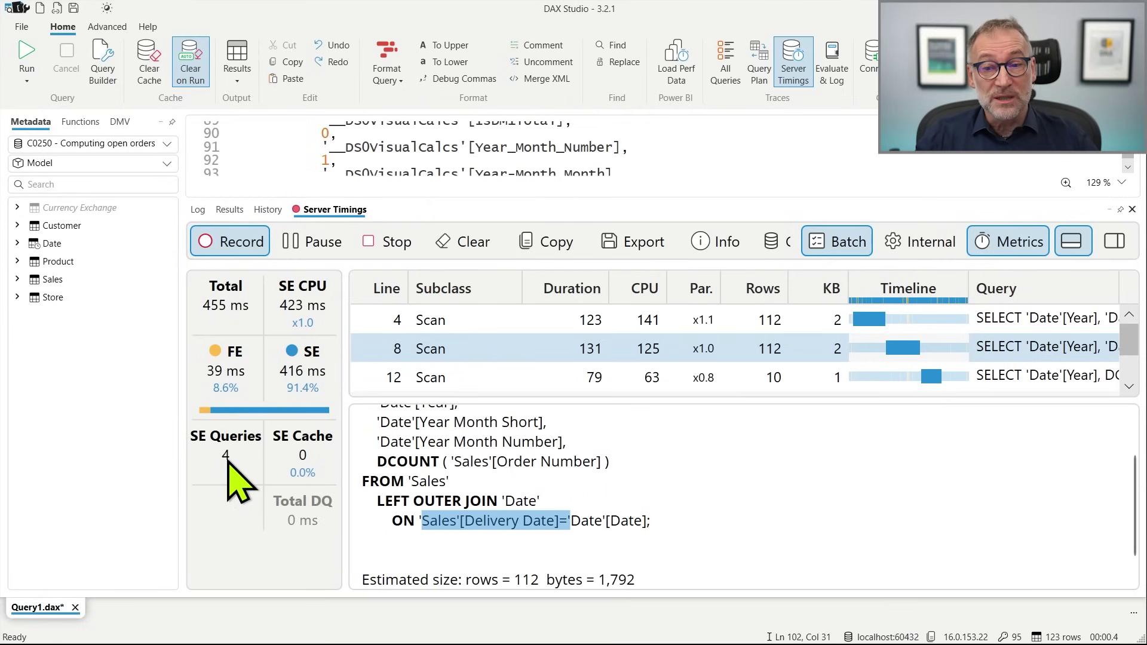
mouse_move(228, 460)
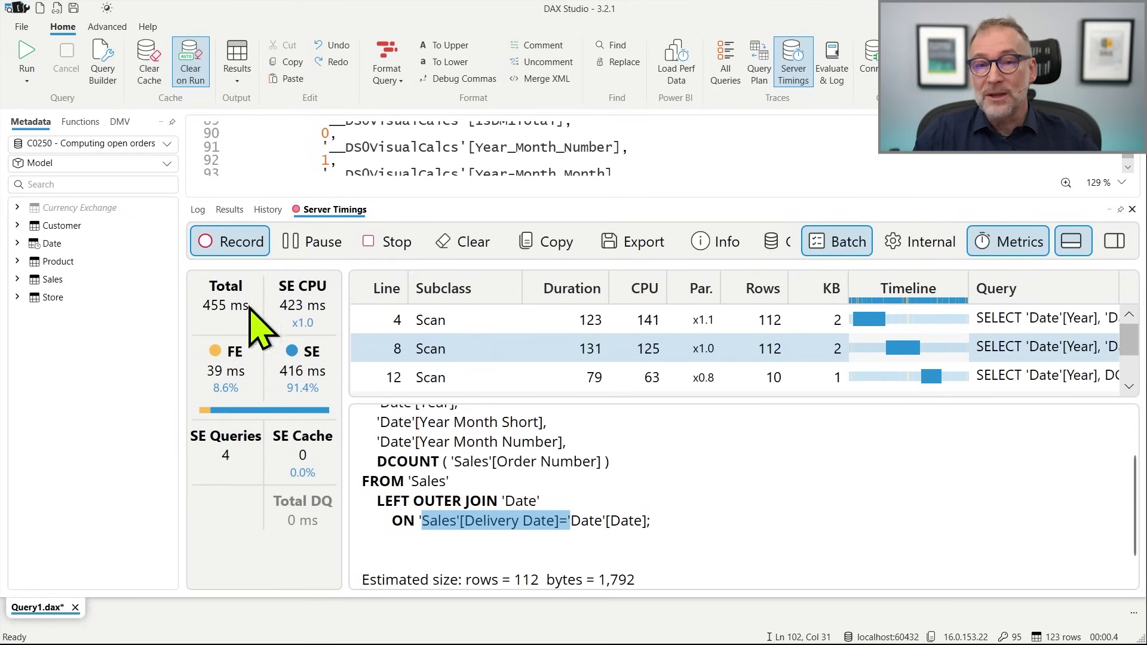
drag(471, 199, 469, 311)
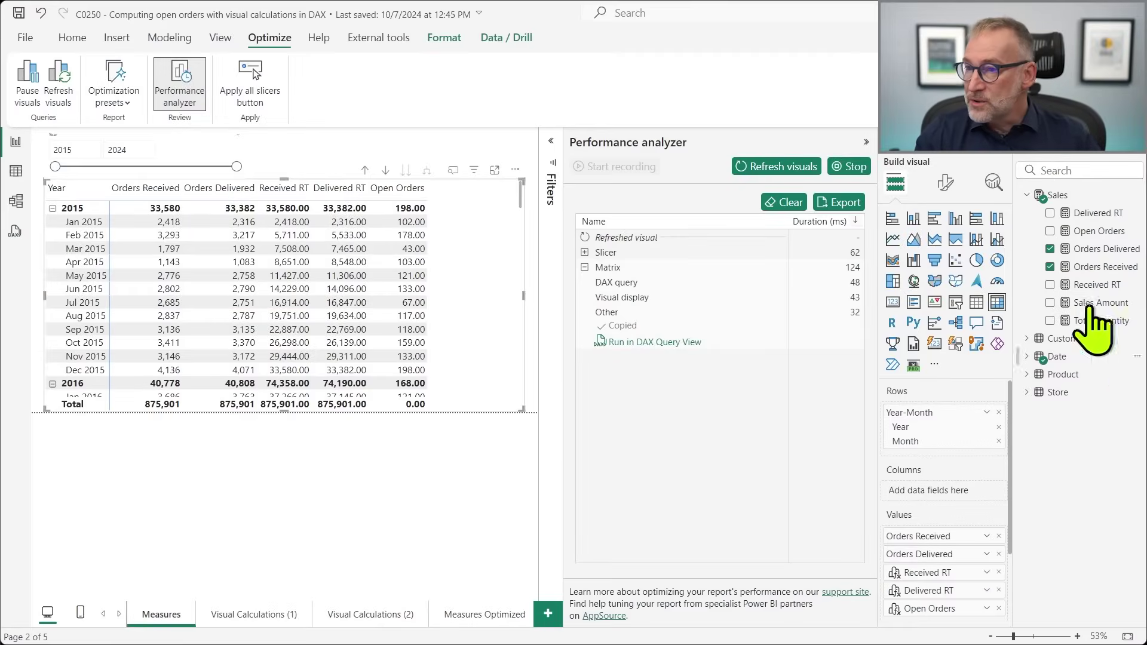
Switch to Power BI Desktop, collapse Performance analyzer, and set the Year slicer's start to 2018
click(866, 143)
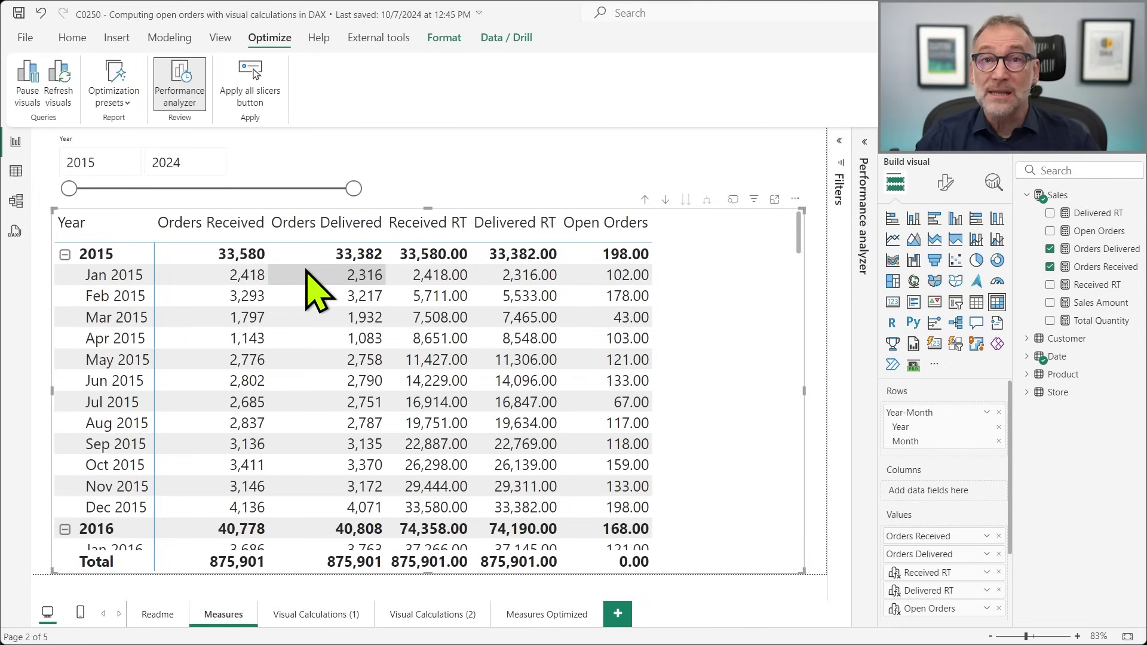
click(96, 164)
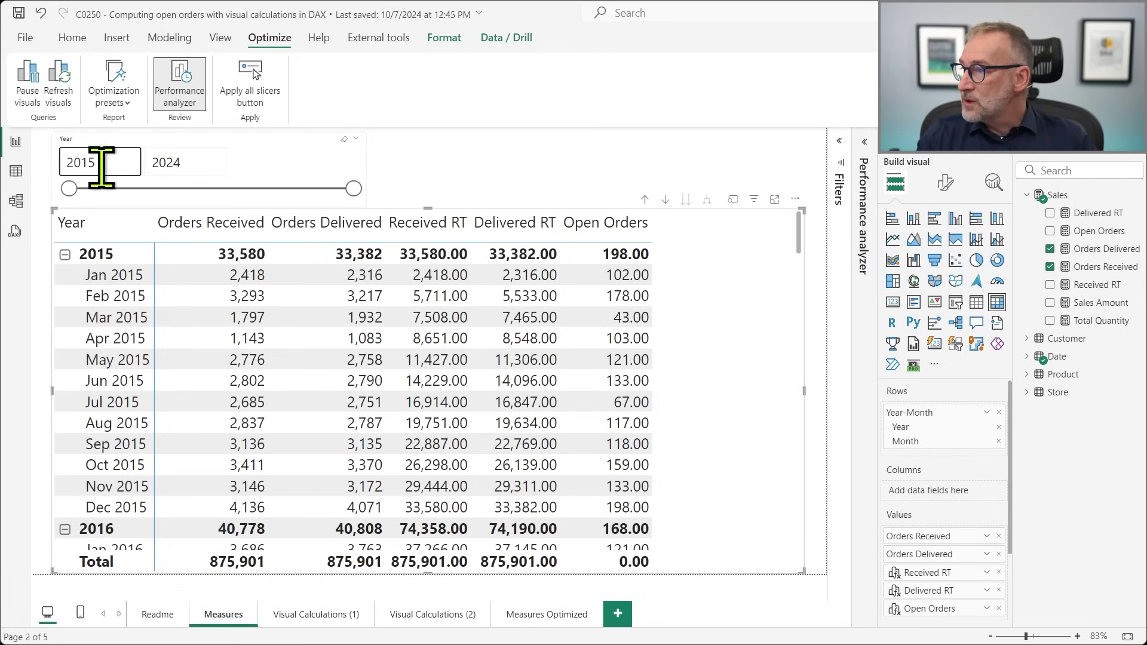
text(20)
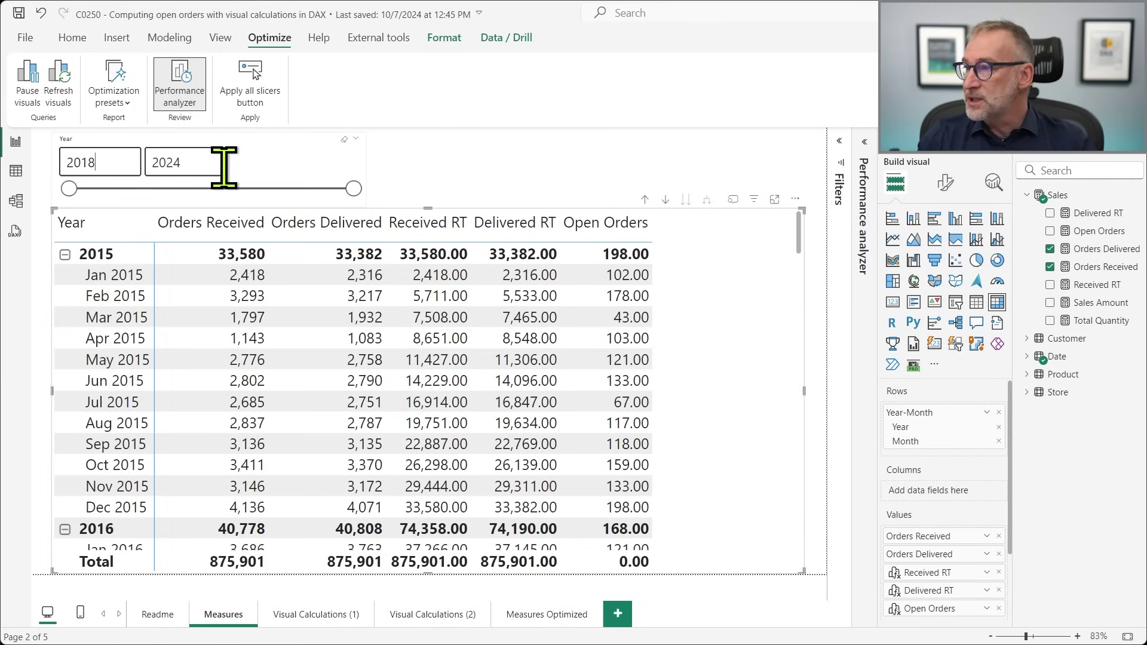
text(18)
key(Return)
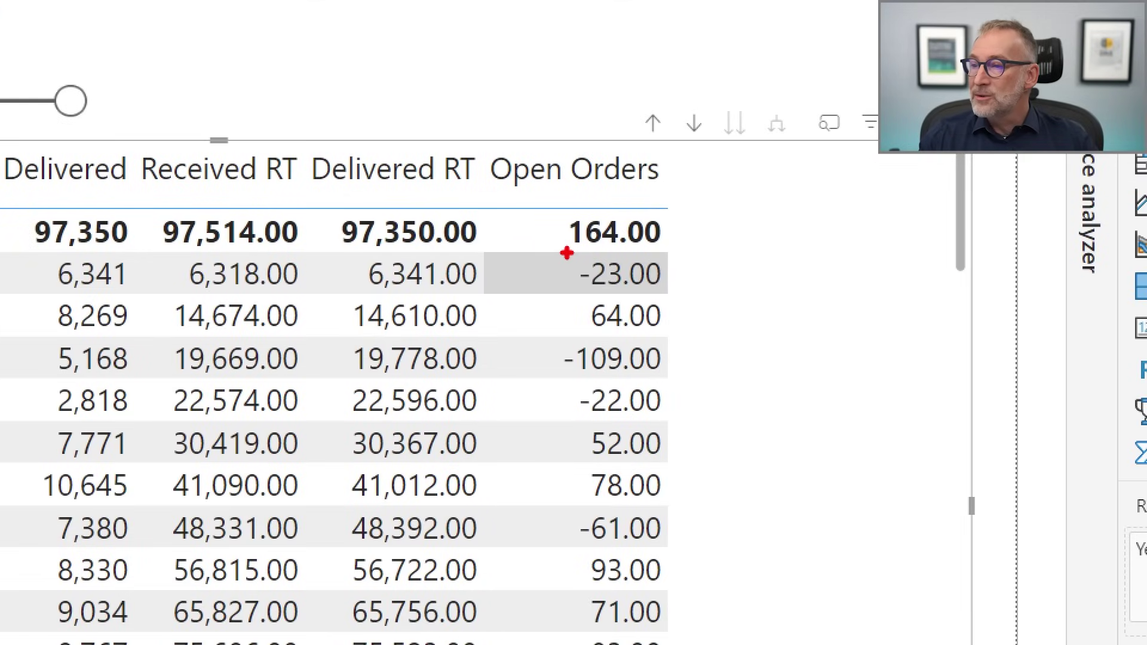
Examine the January 2018 Open Orders value against that month's Orders Received and Orders Delivered in the matrix
drag(601, 263, 661, 291)
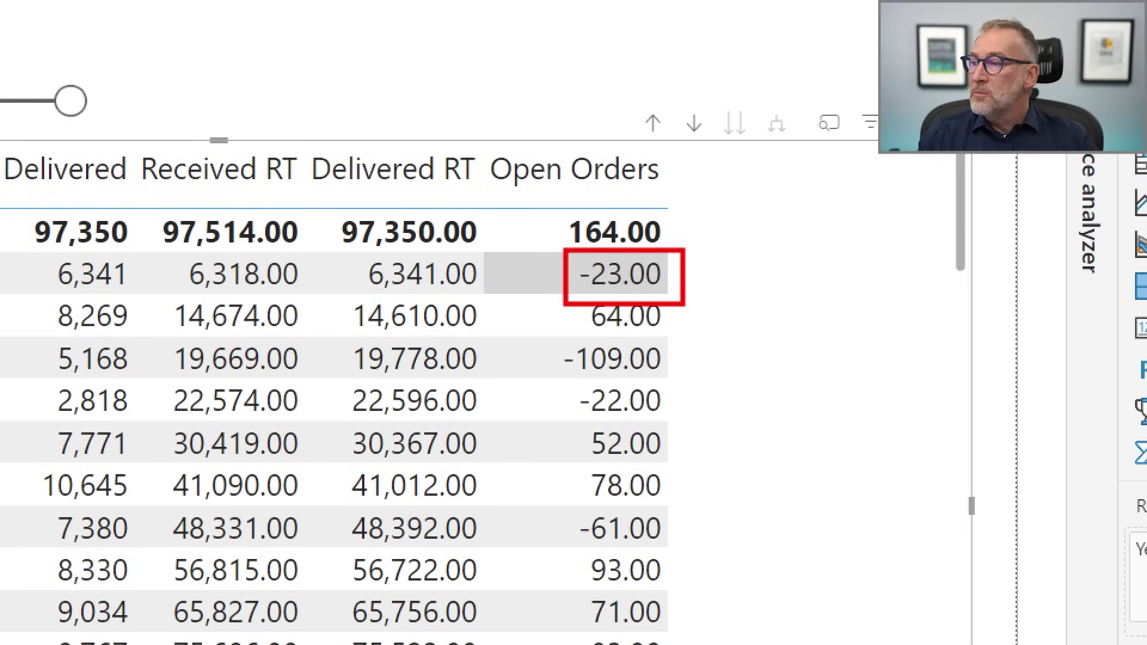
key(Escape)
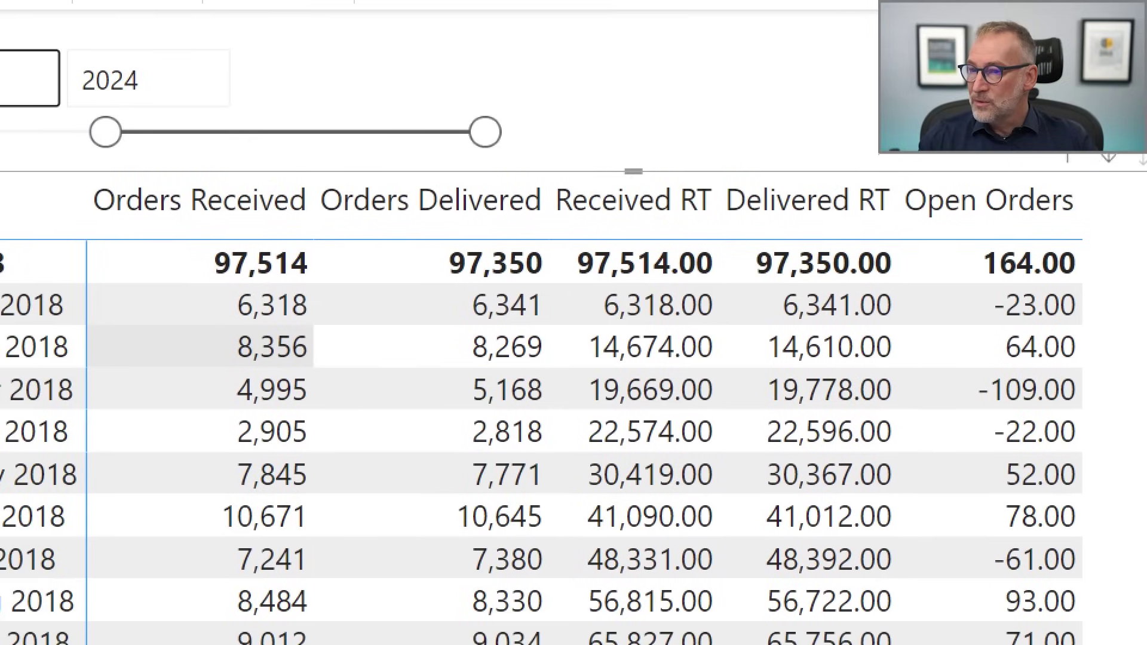
click(233, 245)
drag(202, 277, 243, 298)
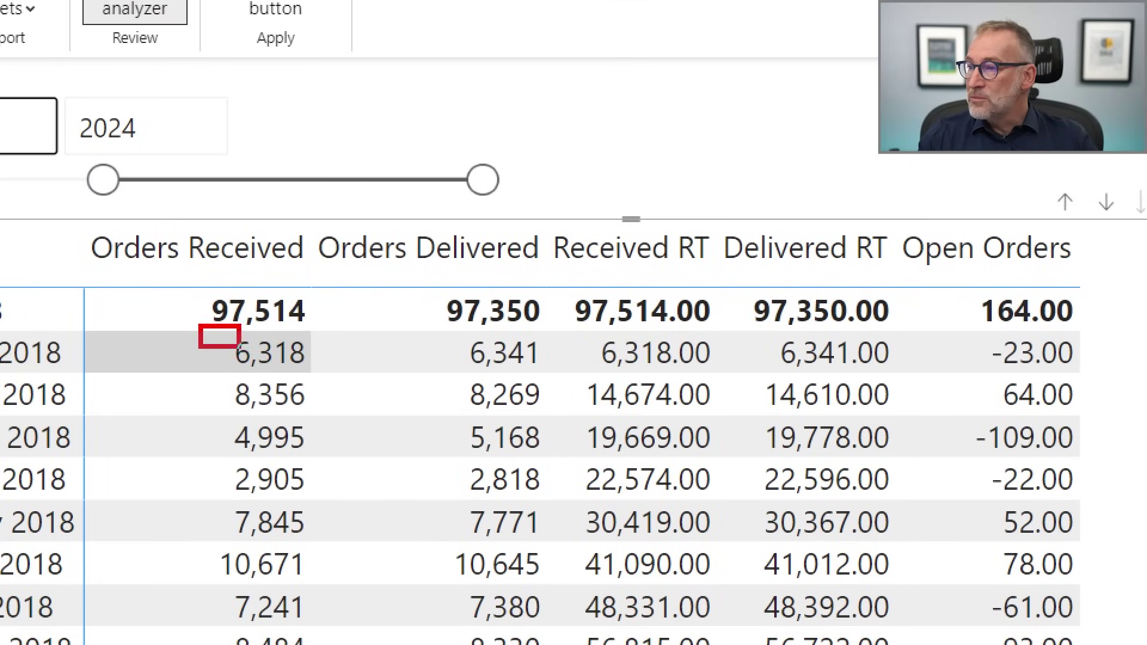
mouse_move(240, 348)
mouse_down()
mouse_move(410, 397)
mouse_move(575, 381)
mouse_up()
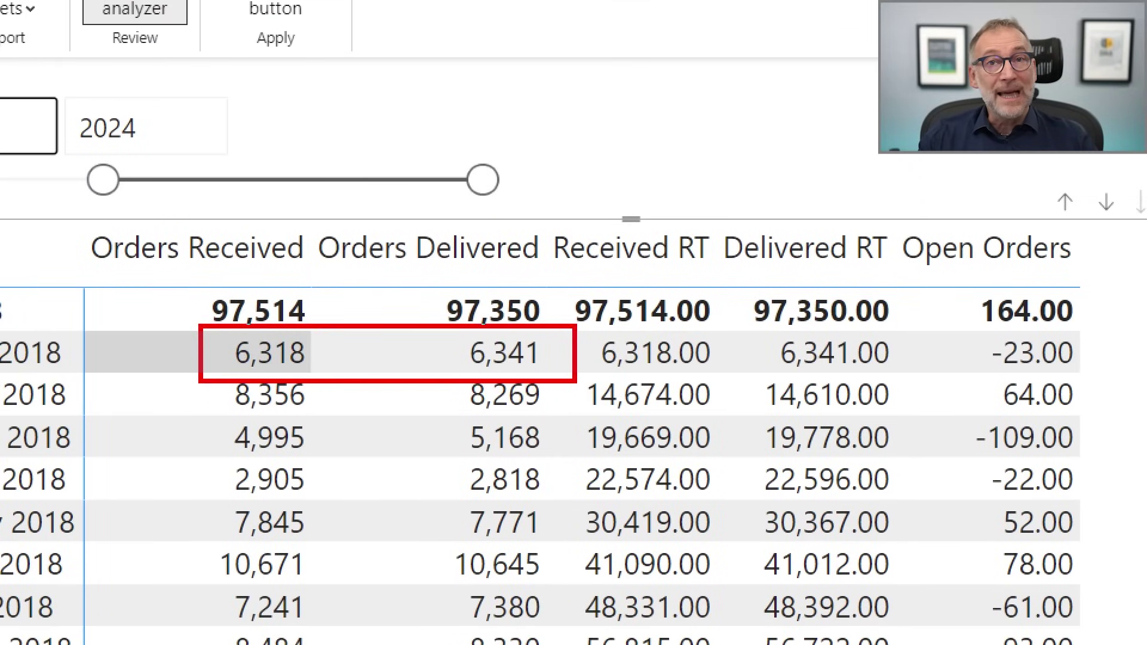
mouse_move(928, 318)
mouse_down()
mouse_move(1082, 389)
mouse_move(1099, 381)
mouse_up()
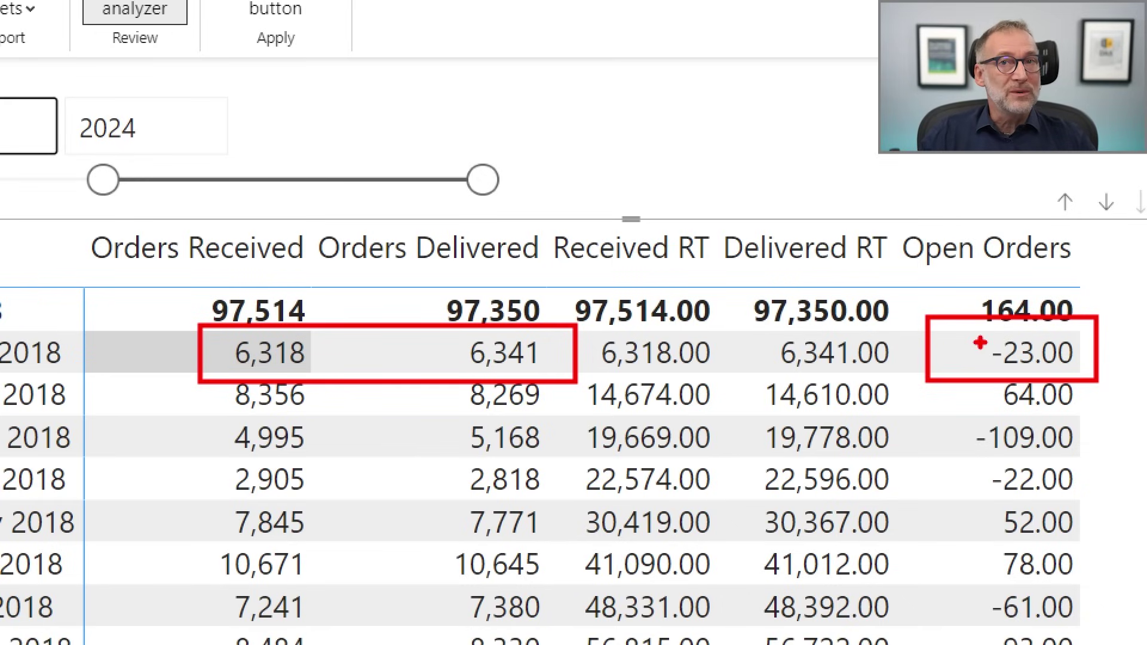
key(Escape)
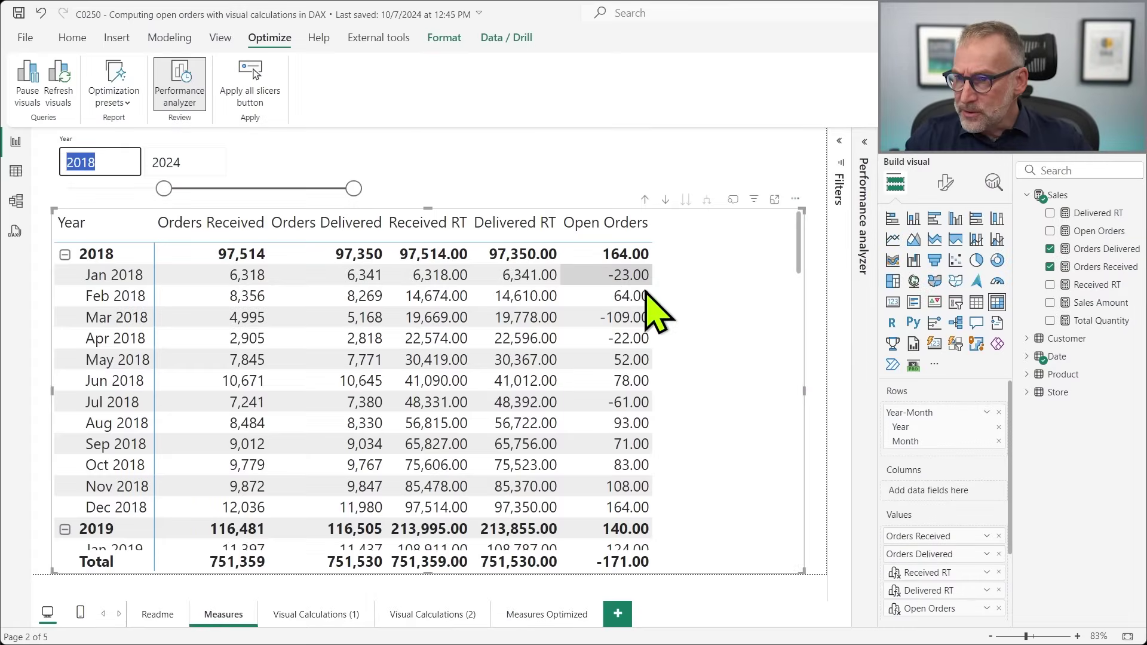
Create a new measure in the Sales table named Starting Value for Open Orders and begin its formula on a new line
right_click(1067, 200)
click(992, 231)
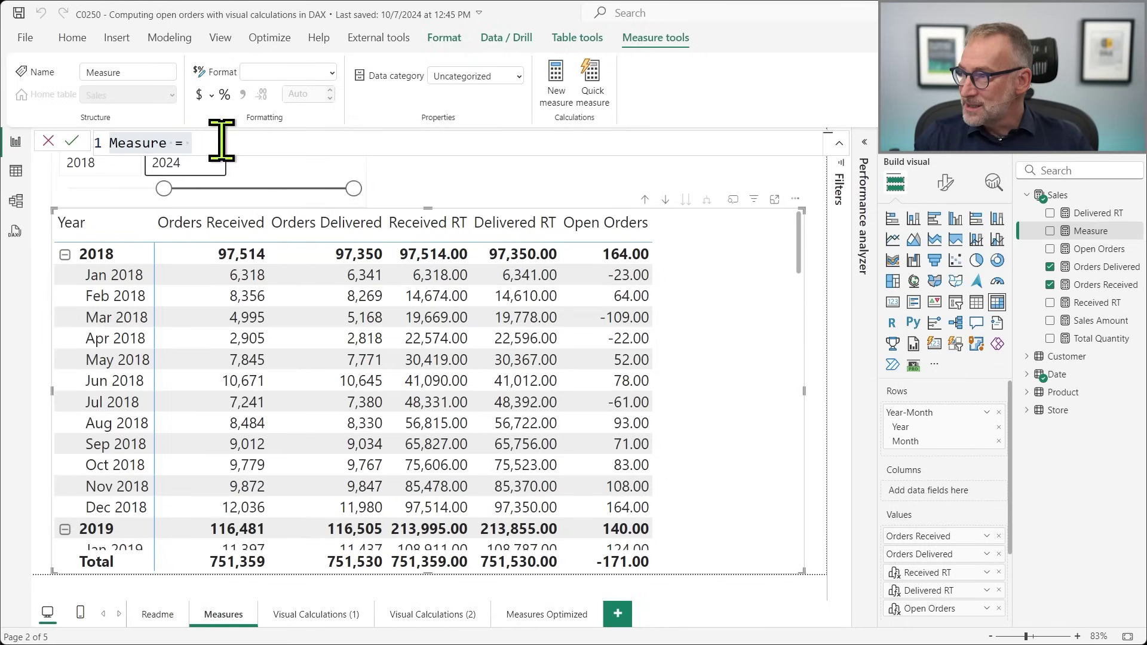
key(ctrl+a)
text(Sta)
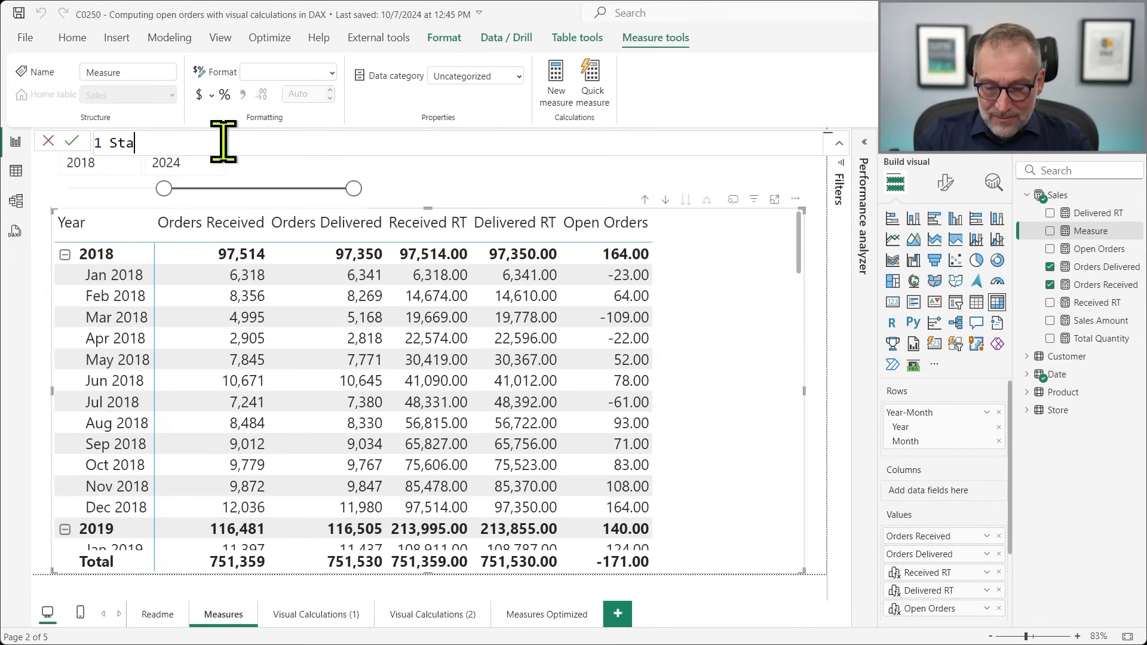
text(rting Value for )
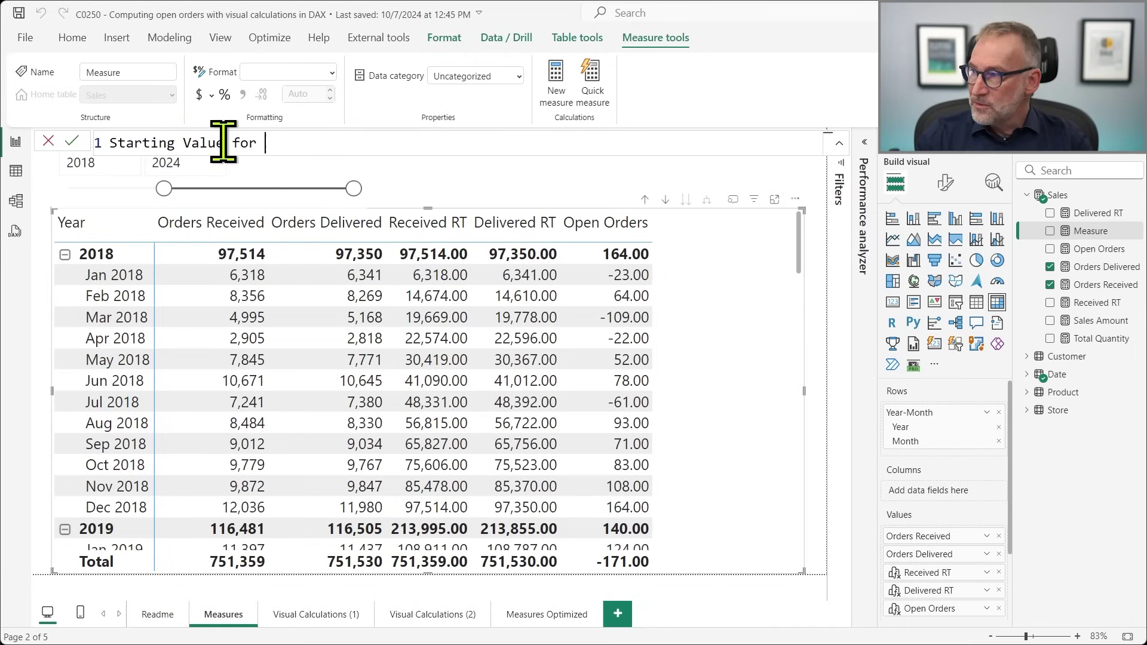
text(Open O)
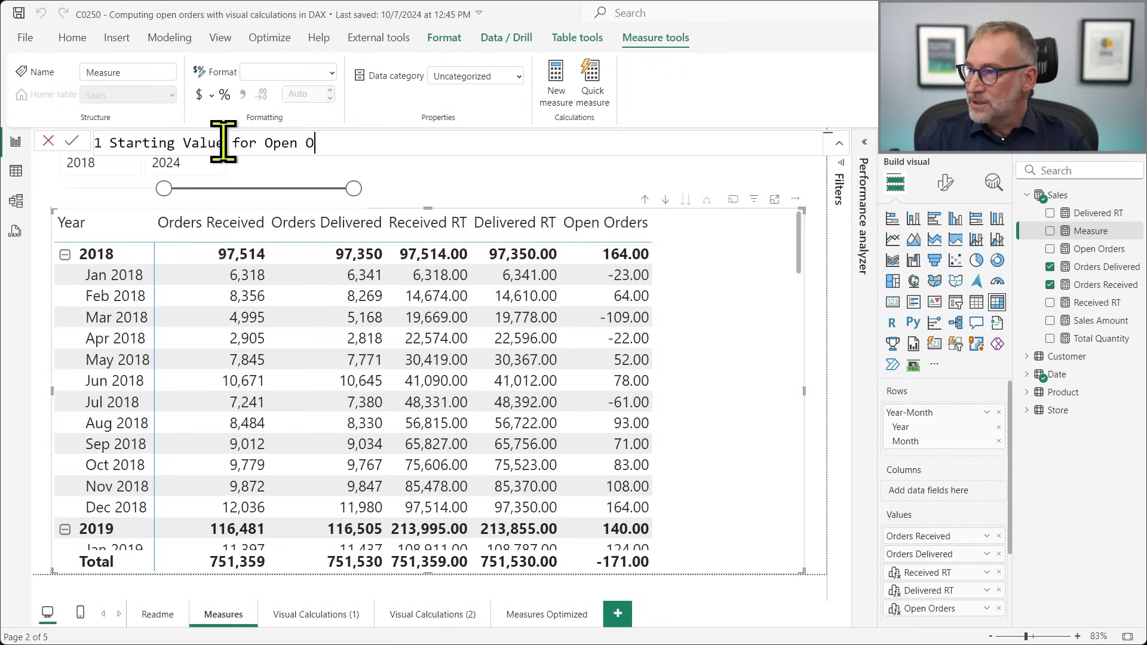
text(rders =)
key(shift+Return)
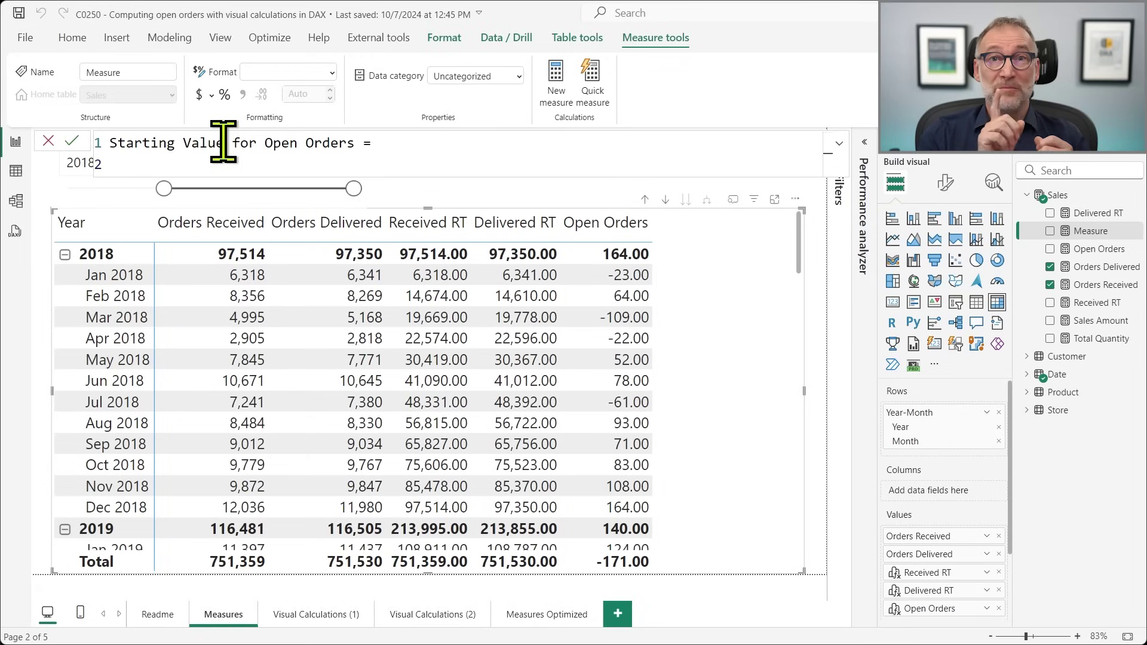
Open a CALCULATE call and declare the variable FirstdateInVisual inside it as MIN ( 'Date'[Date] )
text(CALCU)
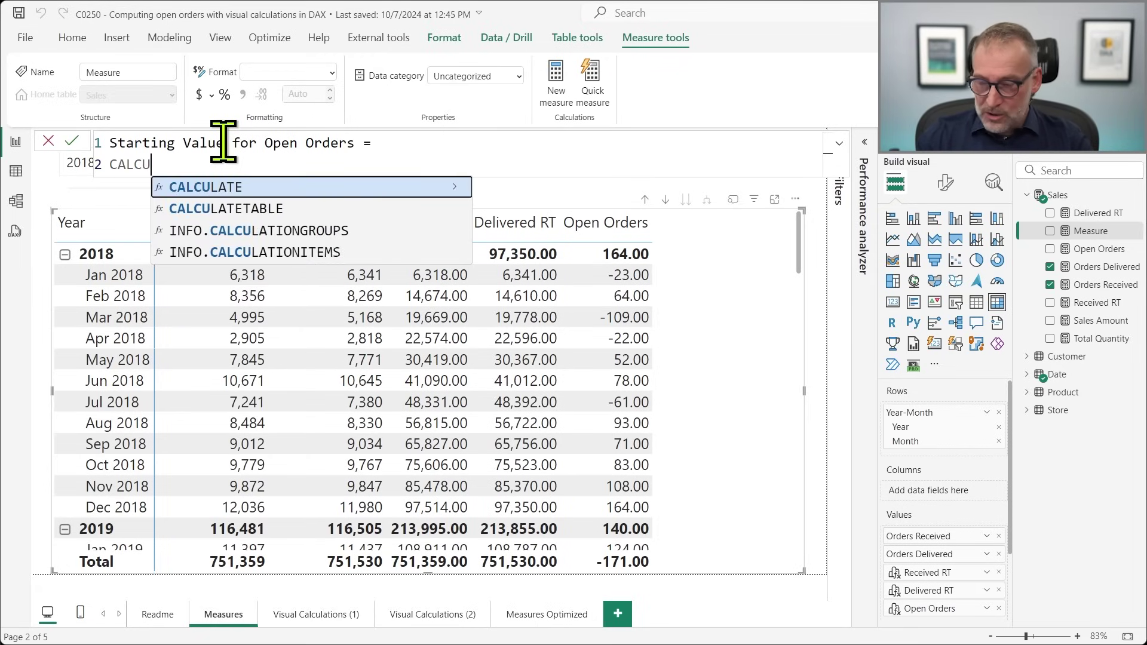
key(Tab)
key(shift+Return)
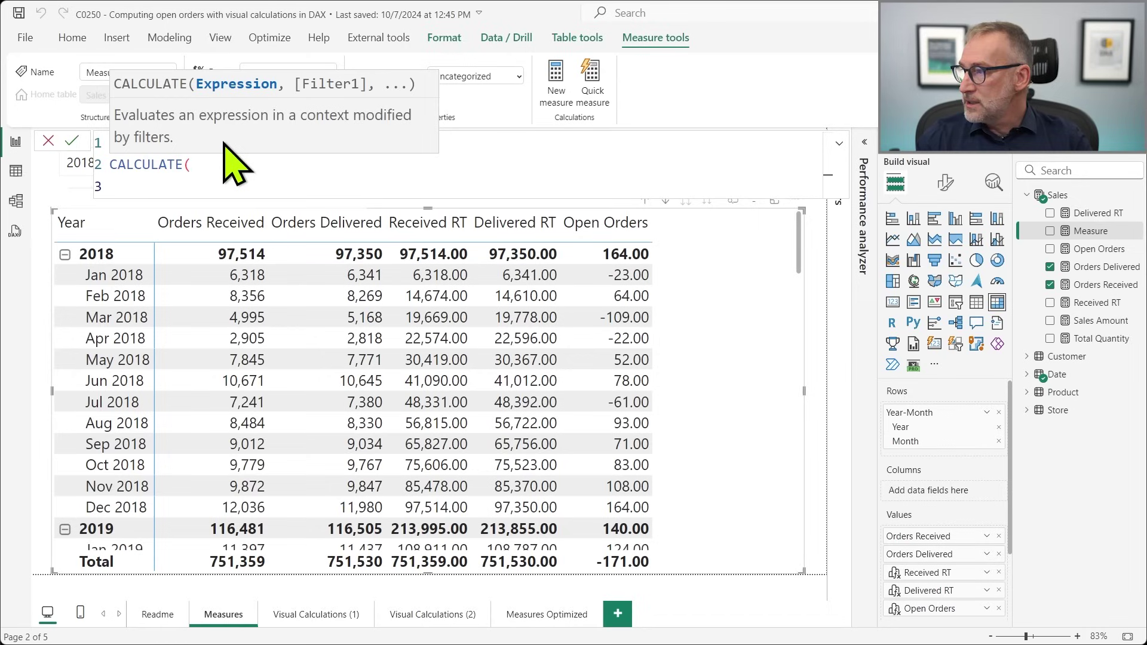
text(VAR First)
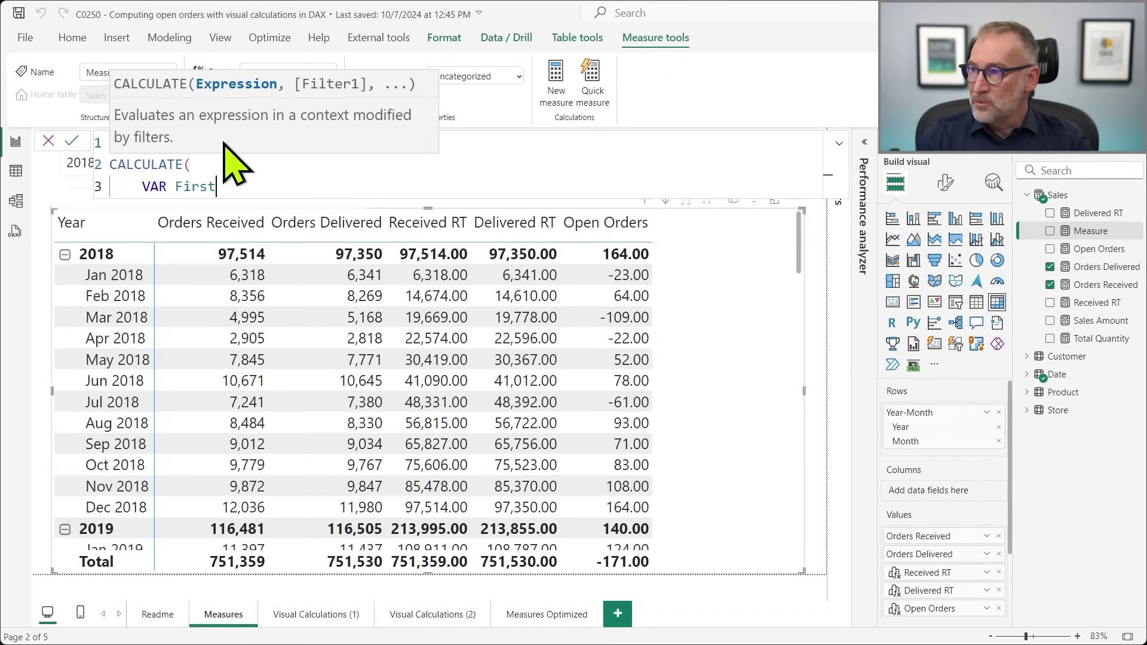
text(da)
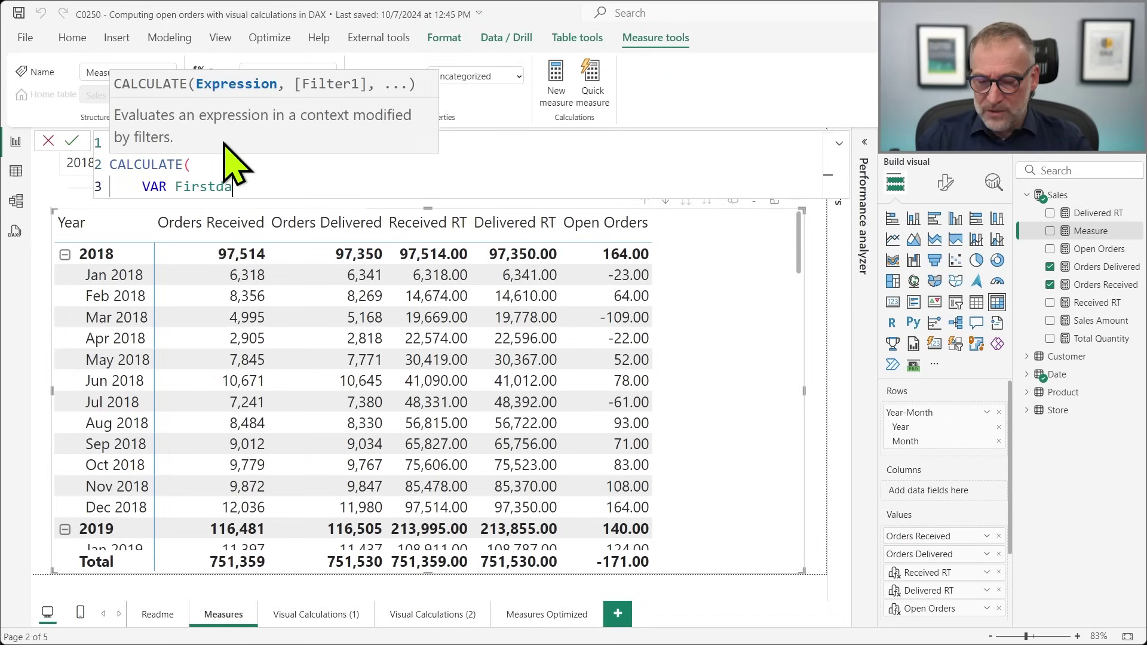
text(teInVisual =)
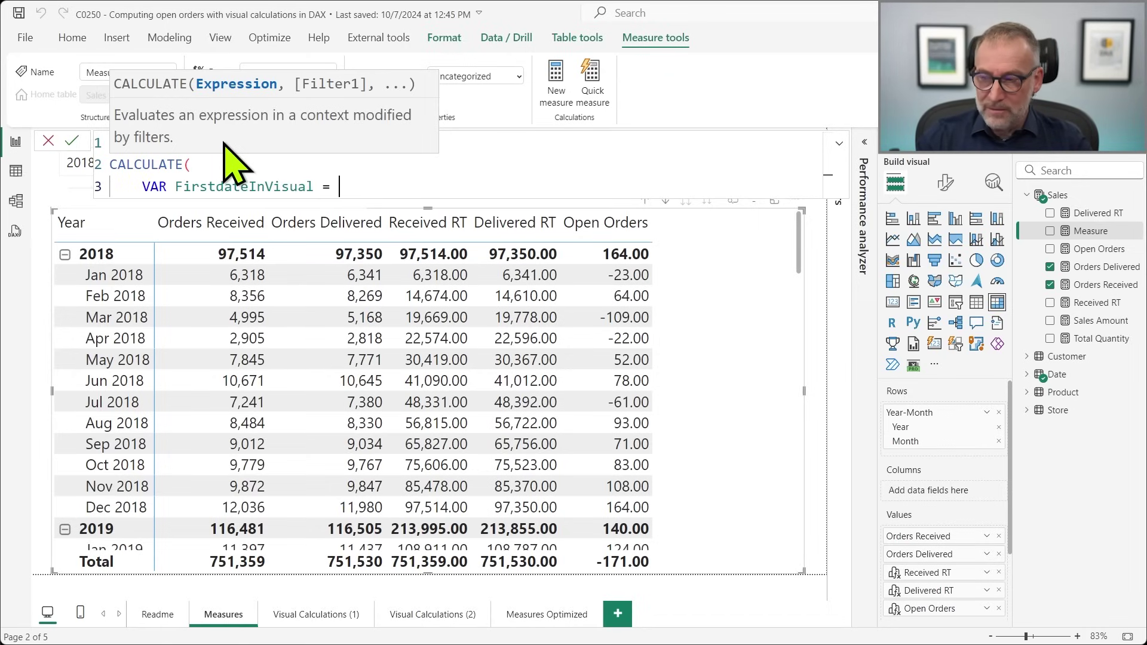
text( MIN ( ')
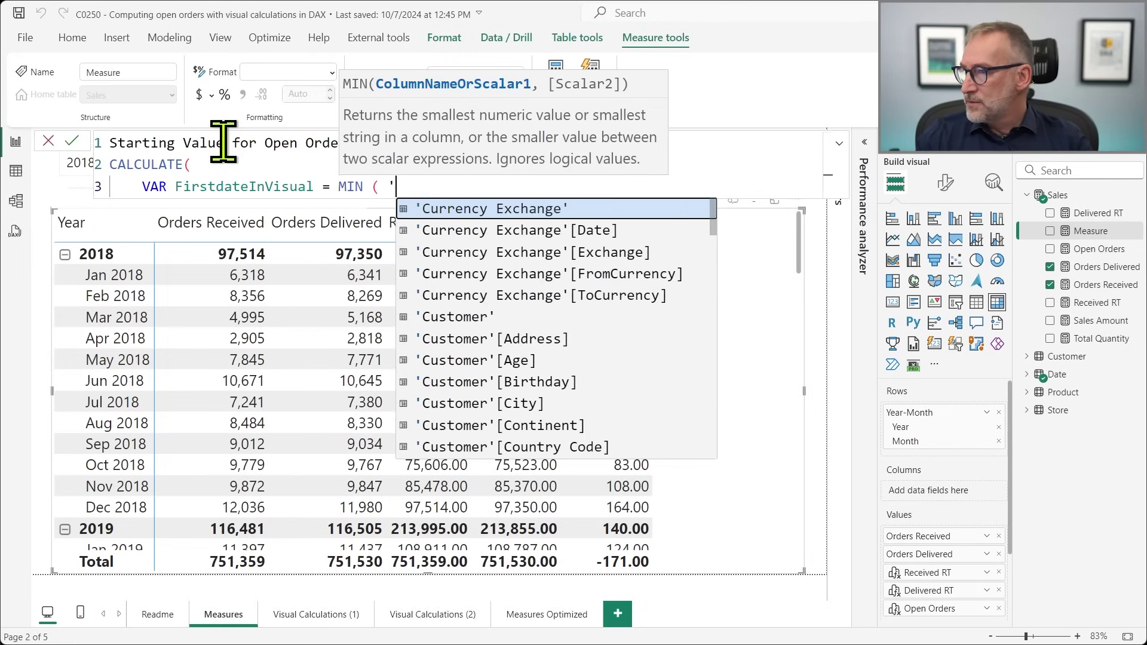
text(Da)
key(Down)
key(Tab)
text())
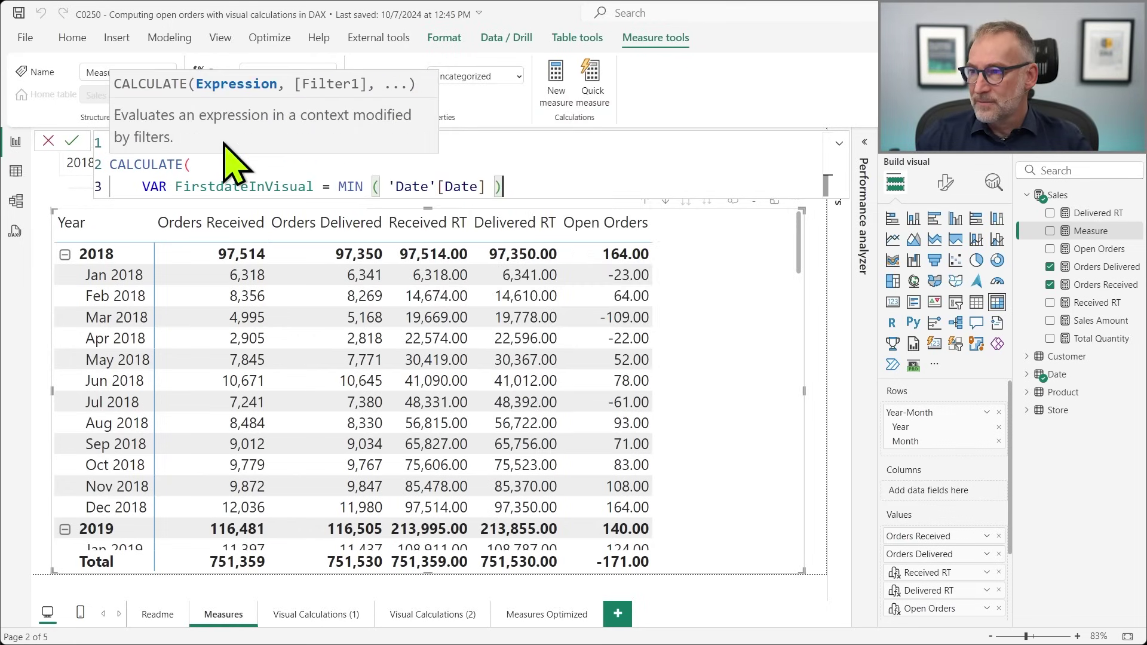
key(shift+Return)
key(Up)
key(ctrl+shift+Right)
key(Delete)
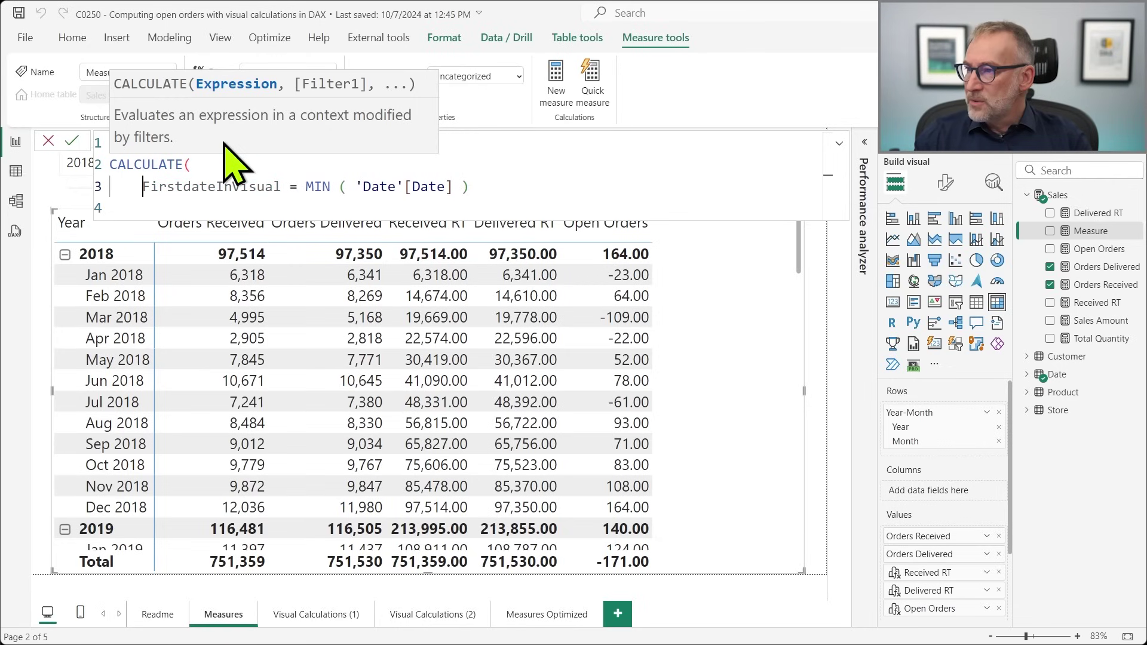
text(VAR)
key(End)
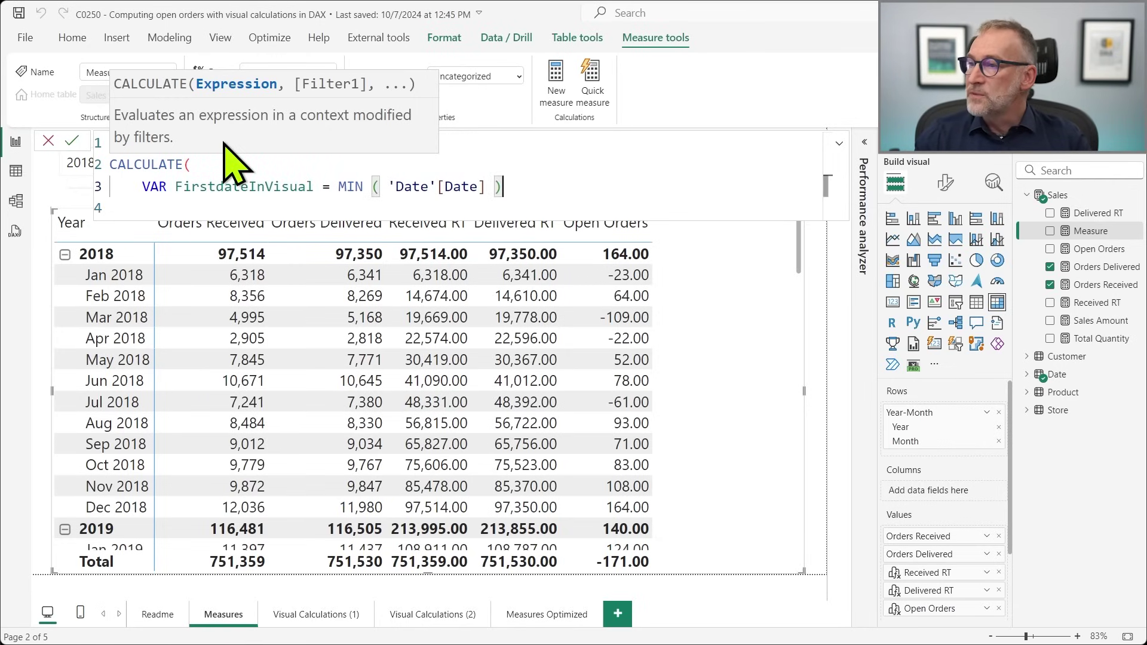
Add RETURN after the FirstdateInVisual variable and open a nested CALCULATE call beneath it
key(shift+Return)
text(RETURN)
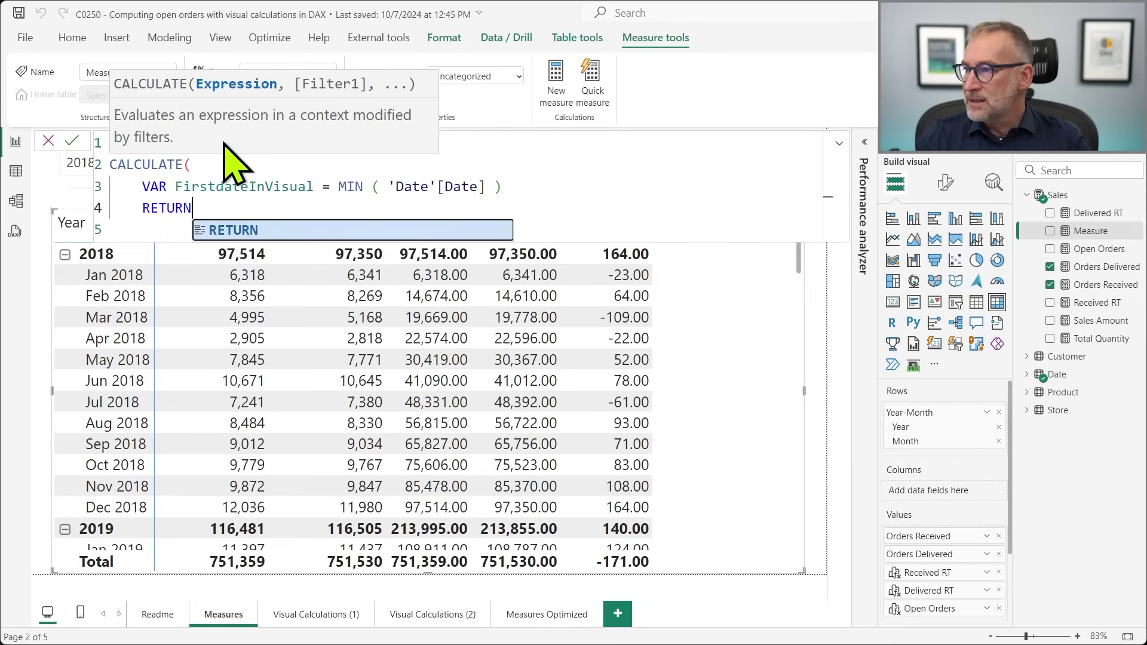
key(shift+Return)
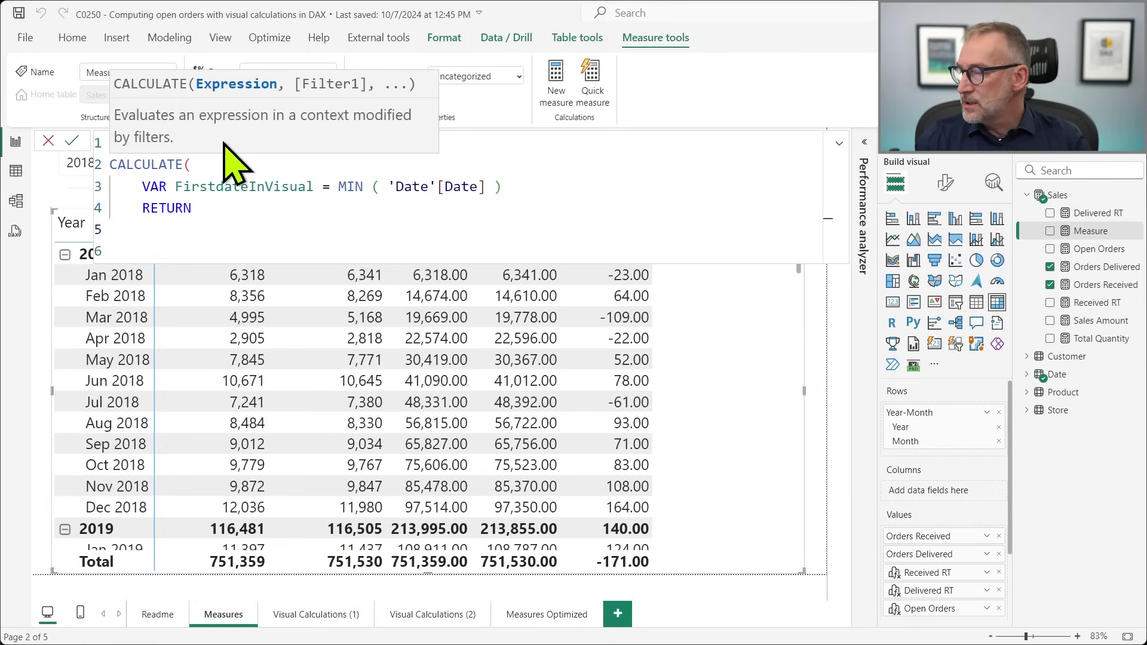
text(CALCULATE ()
key(shift+Return)
key(BackSpace)
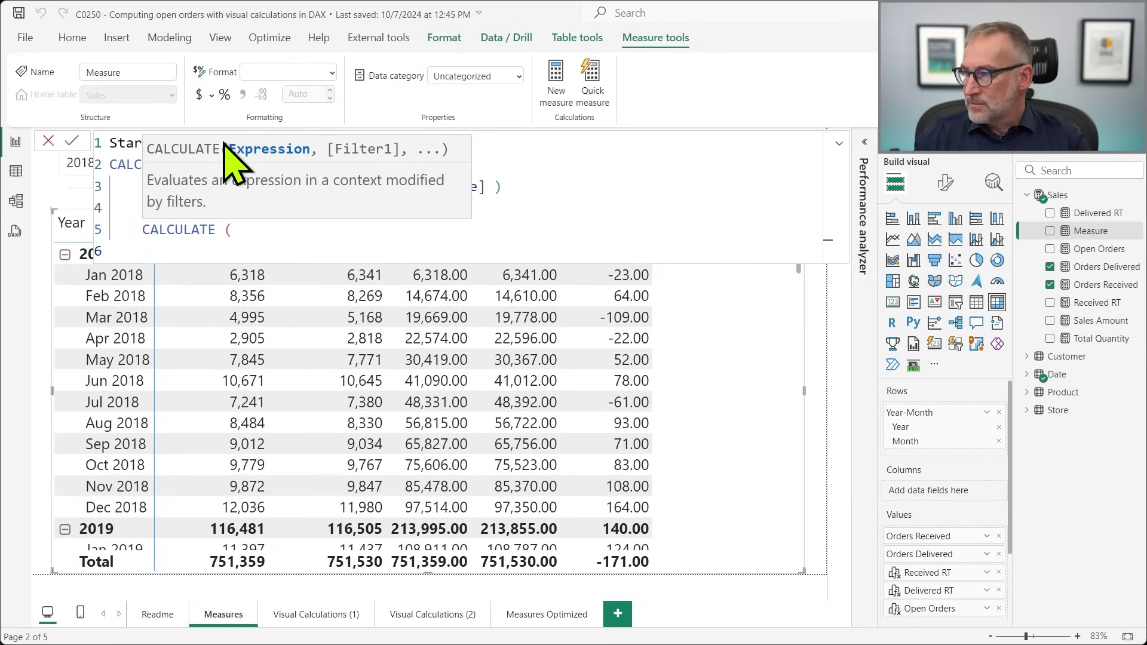
Enter [Received RT] - [Delivered RT] as the nested CALCULATE's expression
text([Received RT])
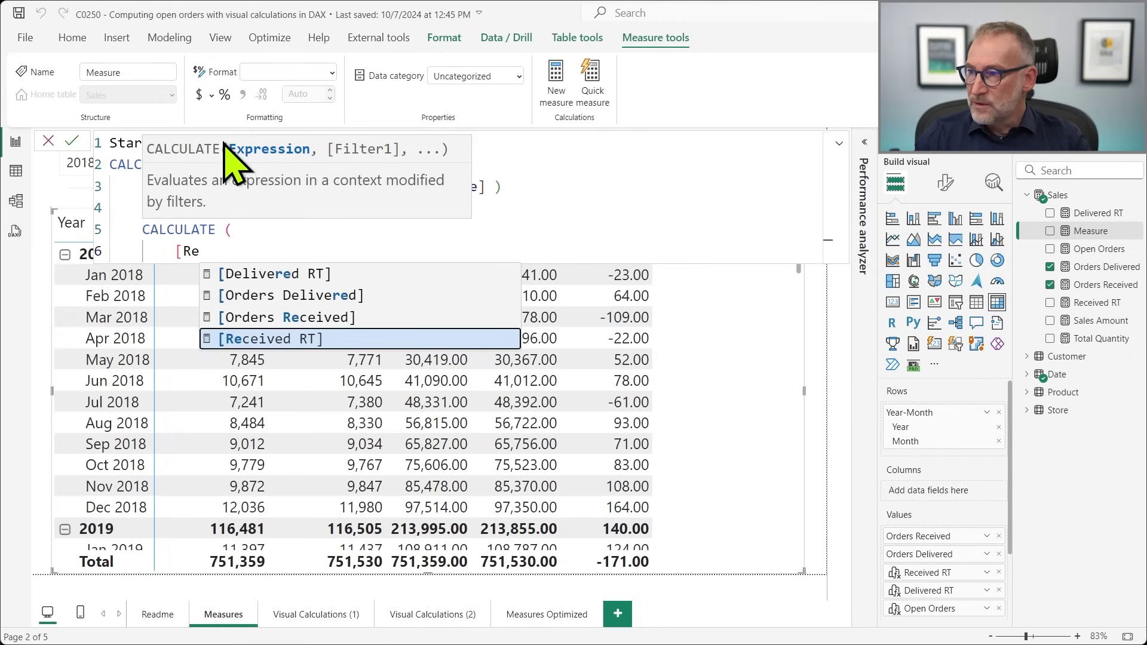
key(Tab)
text(- [De)
key(Tab)
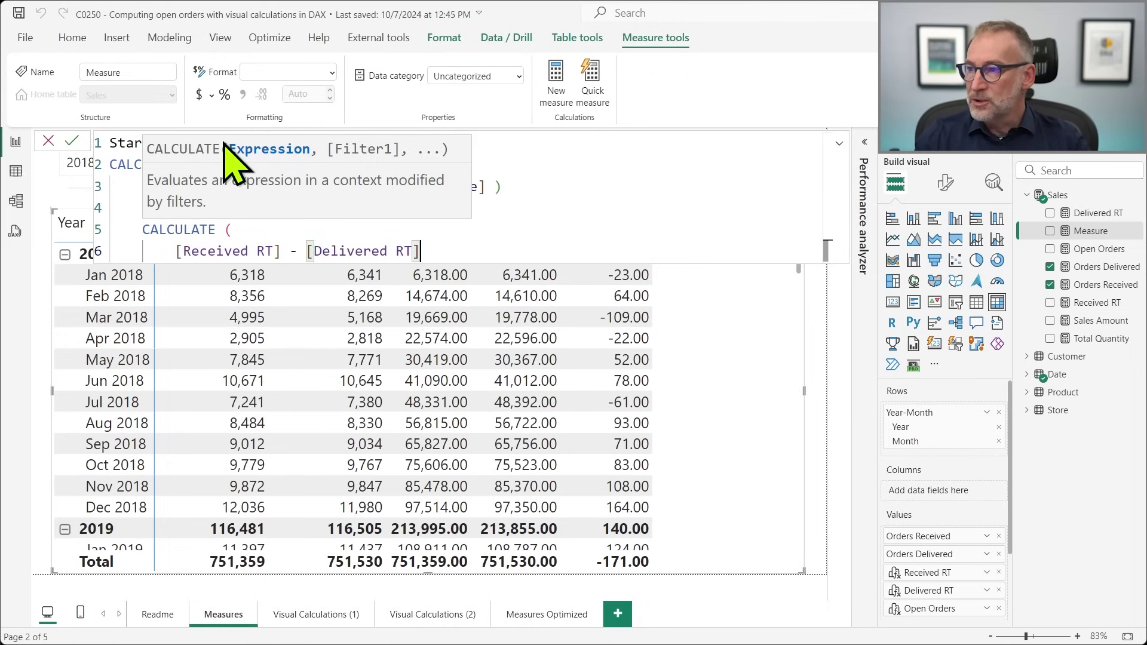
key(shift+Home)
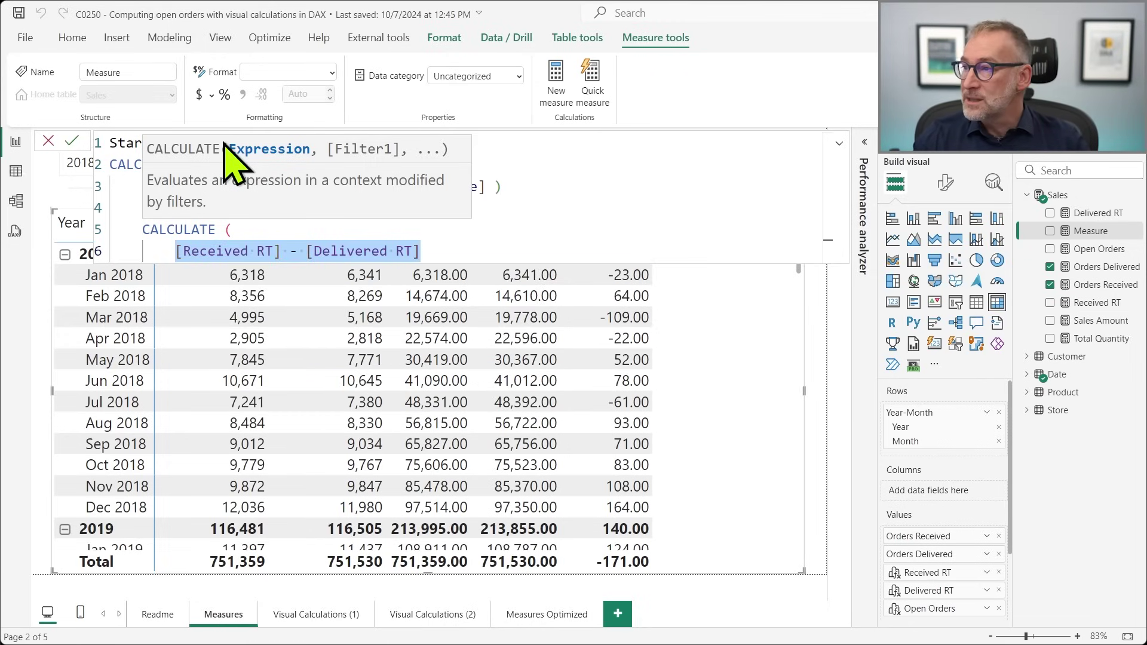
click(584, 187)
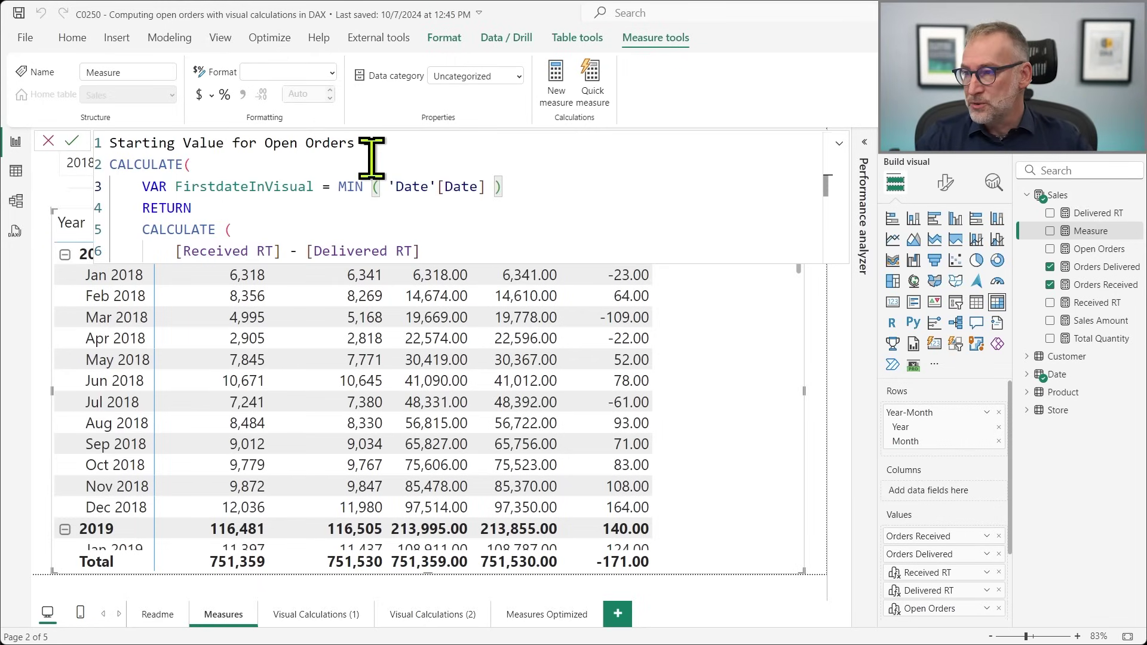
Add the filter 'Date'[Date] < FirstdateInVisual as the next argument of the nested CALCULATE
click(439, 251)
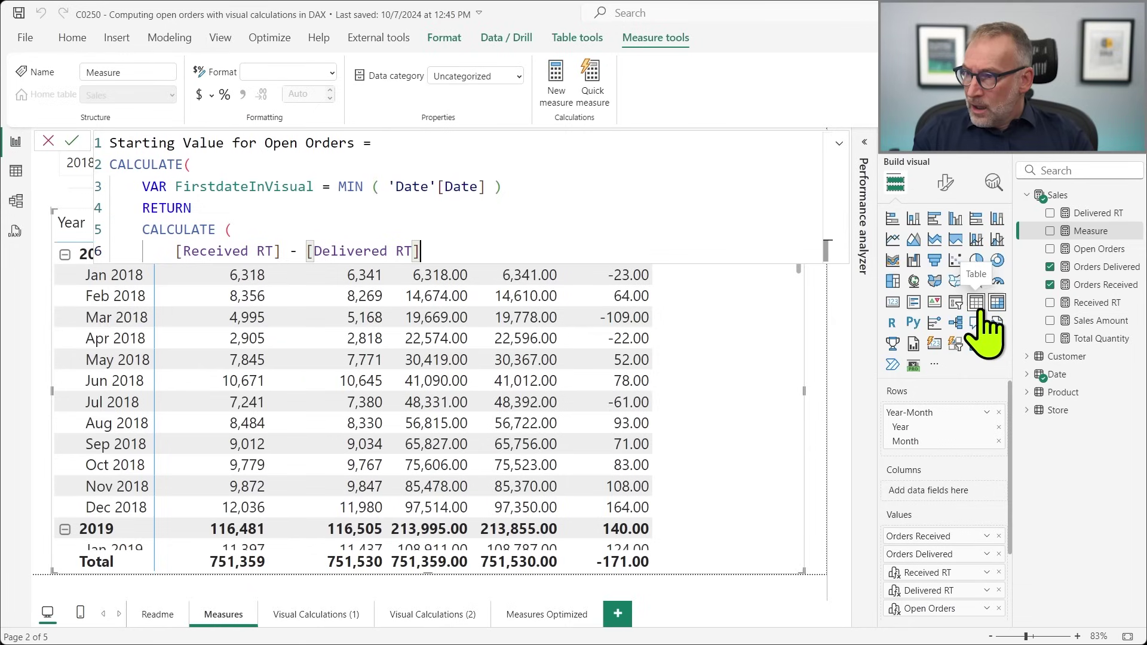
text(,)
key(shift+Return)
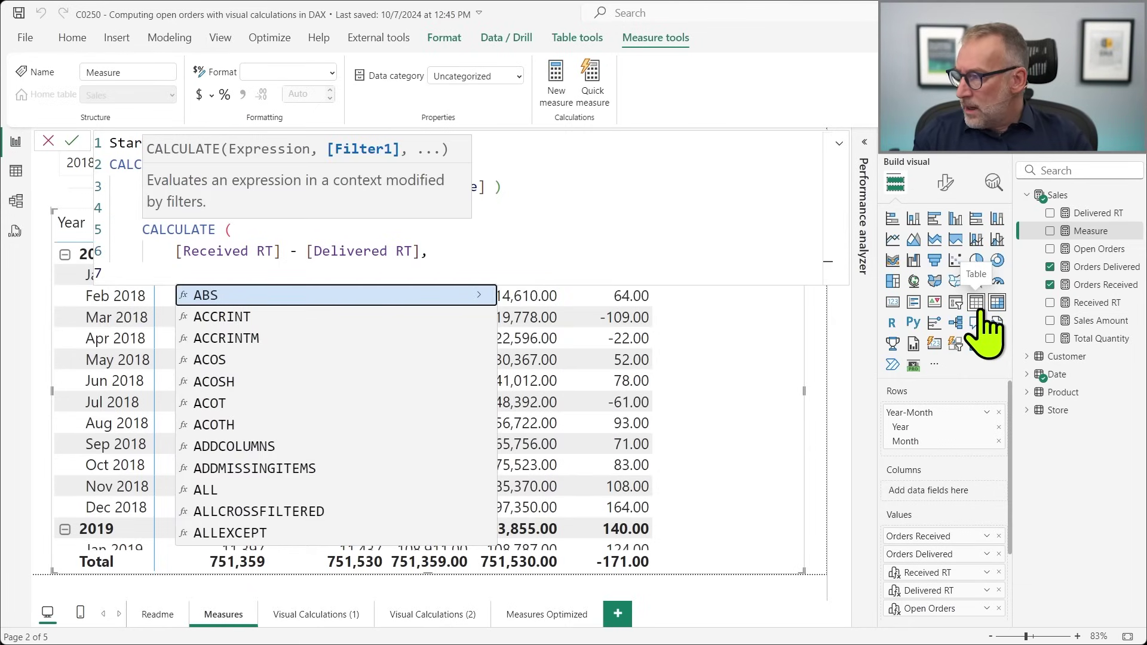
text('Date')
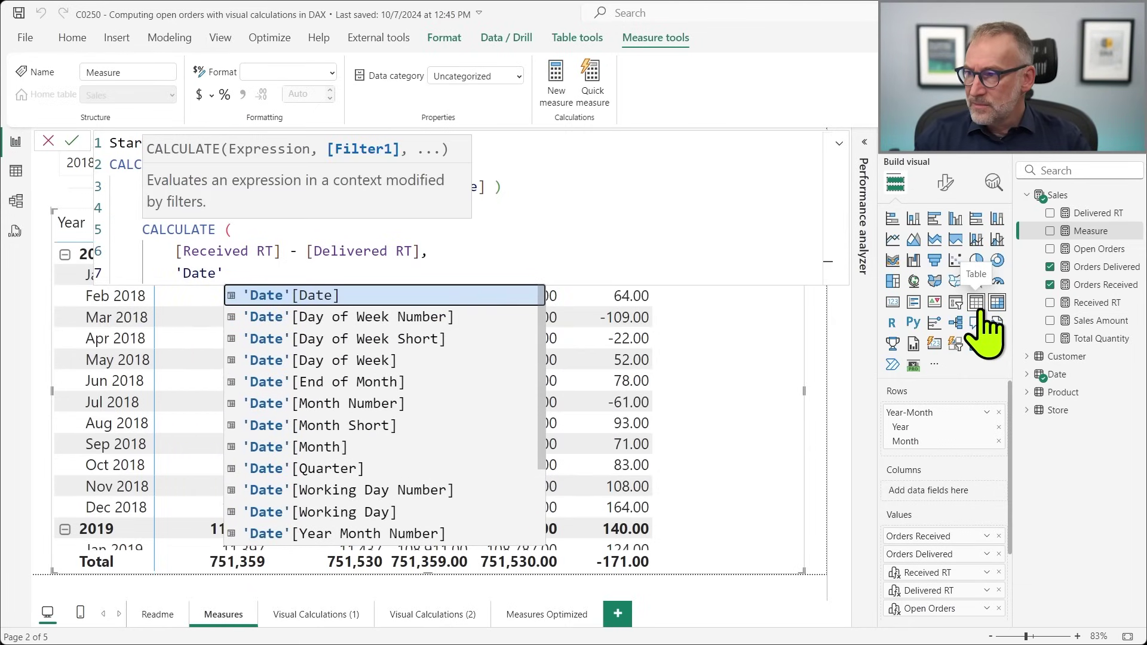
key(Tab)
text(>= )
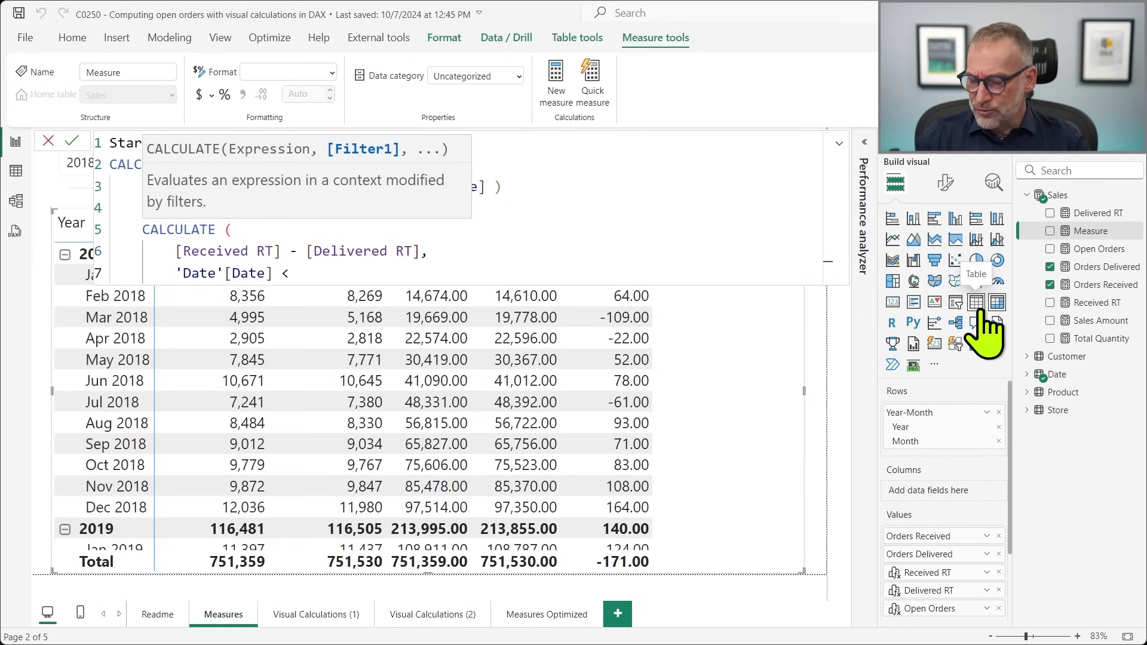
text( Firs)
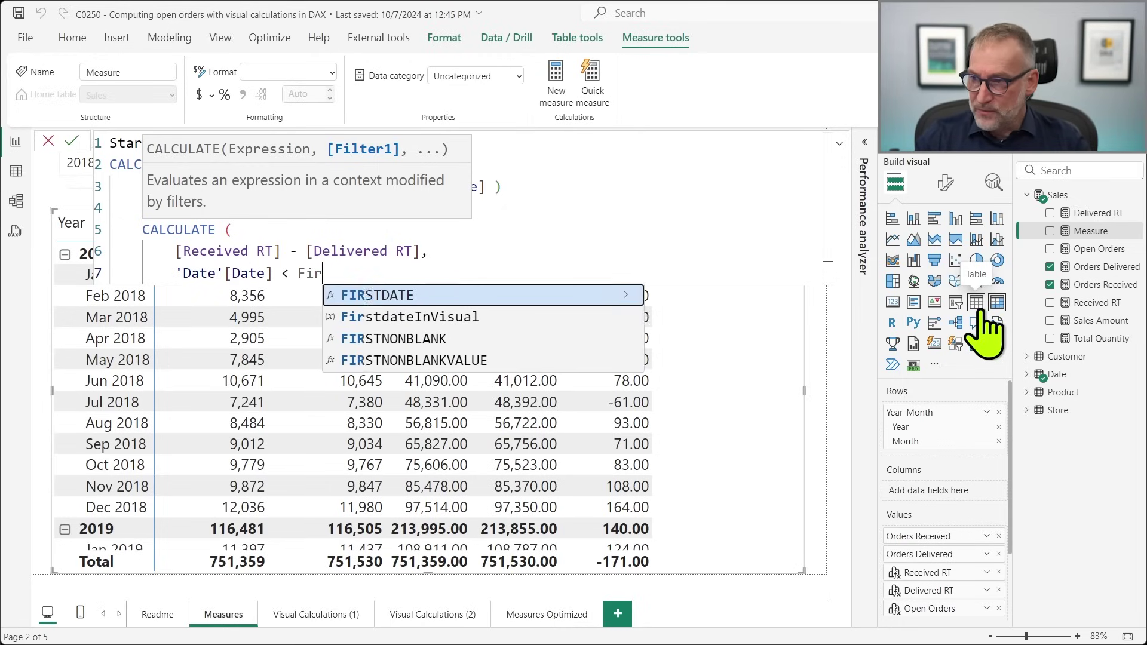
key(Tab)
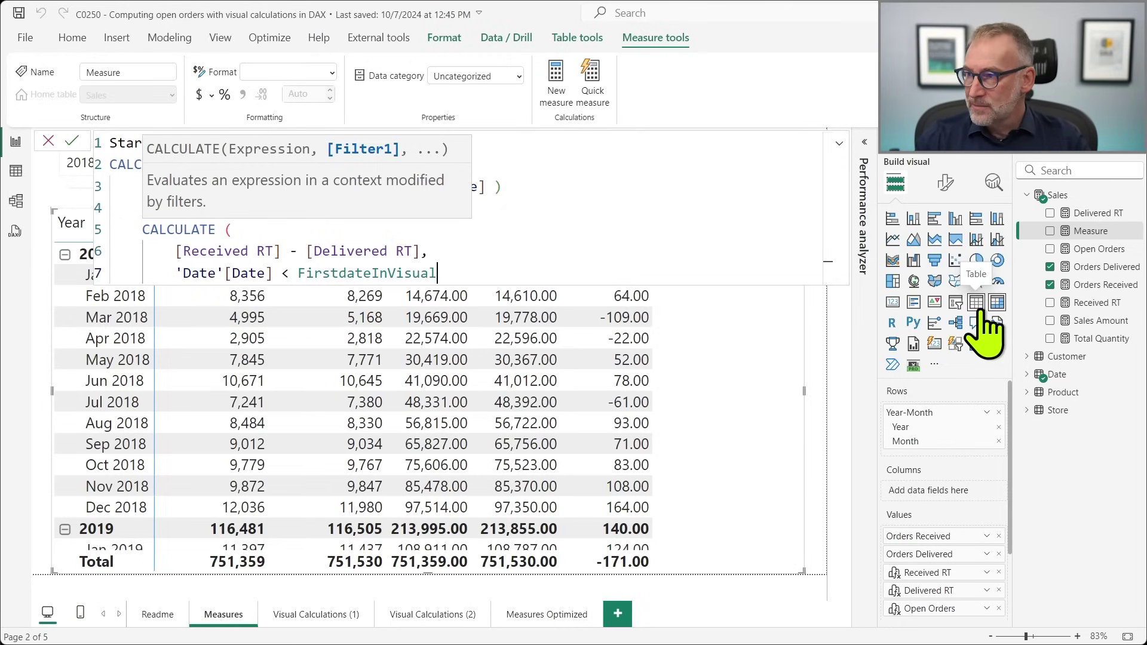
Close the nested and outer CALCULATE calls with parentheses on separate lines
key(Return)
key(BackSpace)
text())
key(Return)
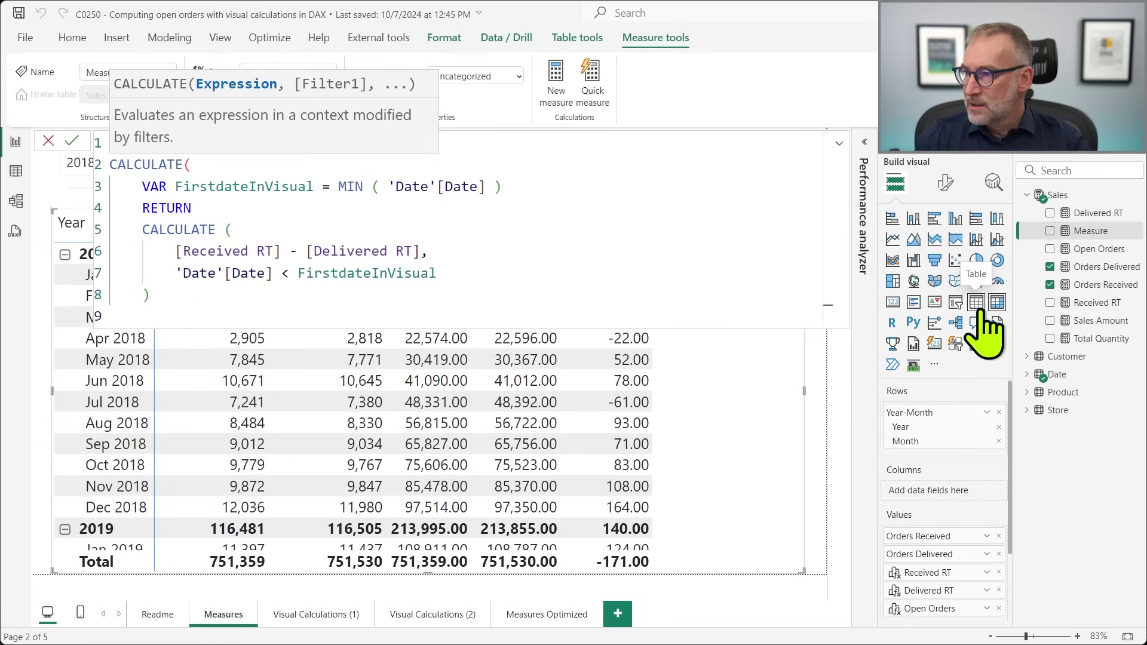
text())
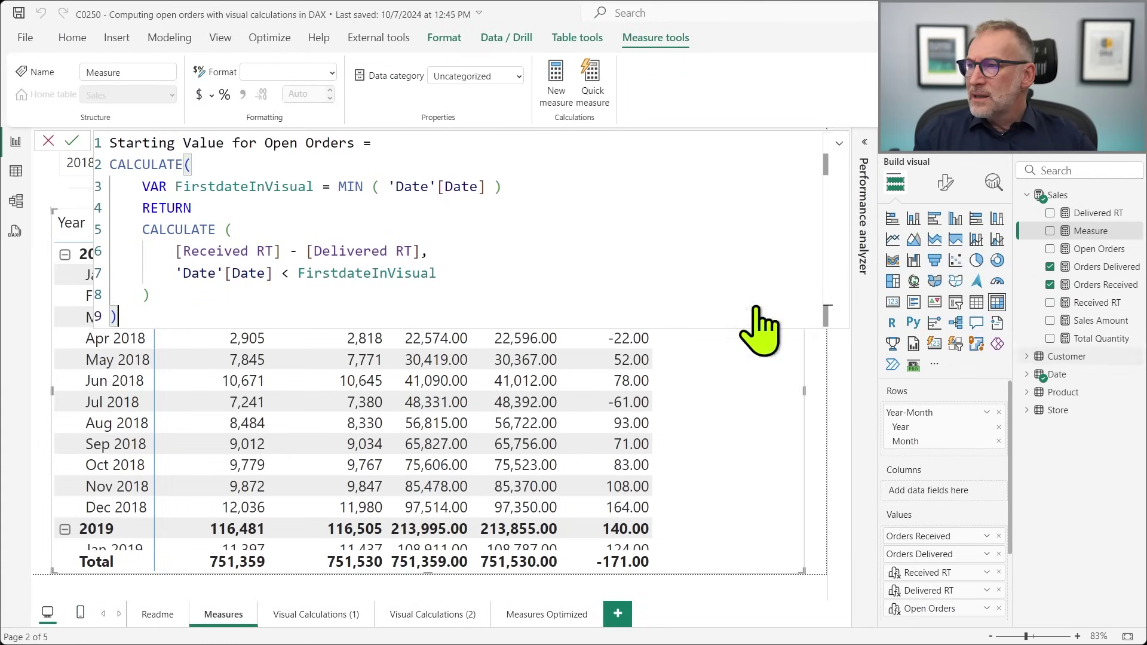
Add ALLSELECTED ( 'Date' ) as the outer CALCULATE's filter and put a space before that call's opening parenthesis
drag(337, 187, 517, 179)
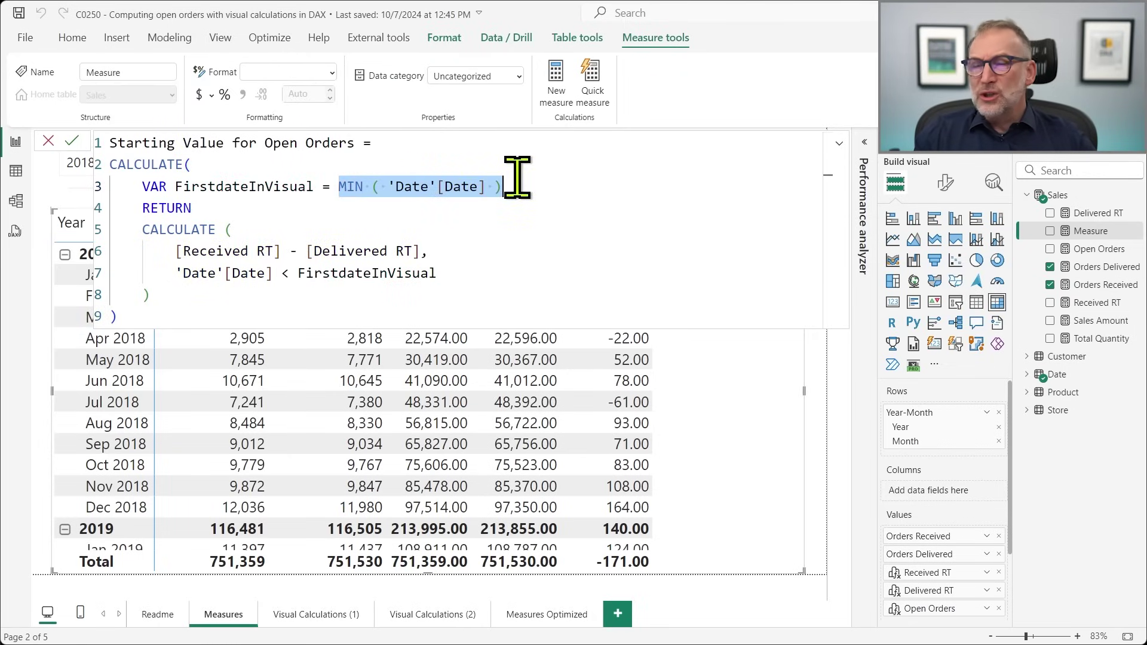
click(561, 204)
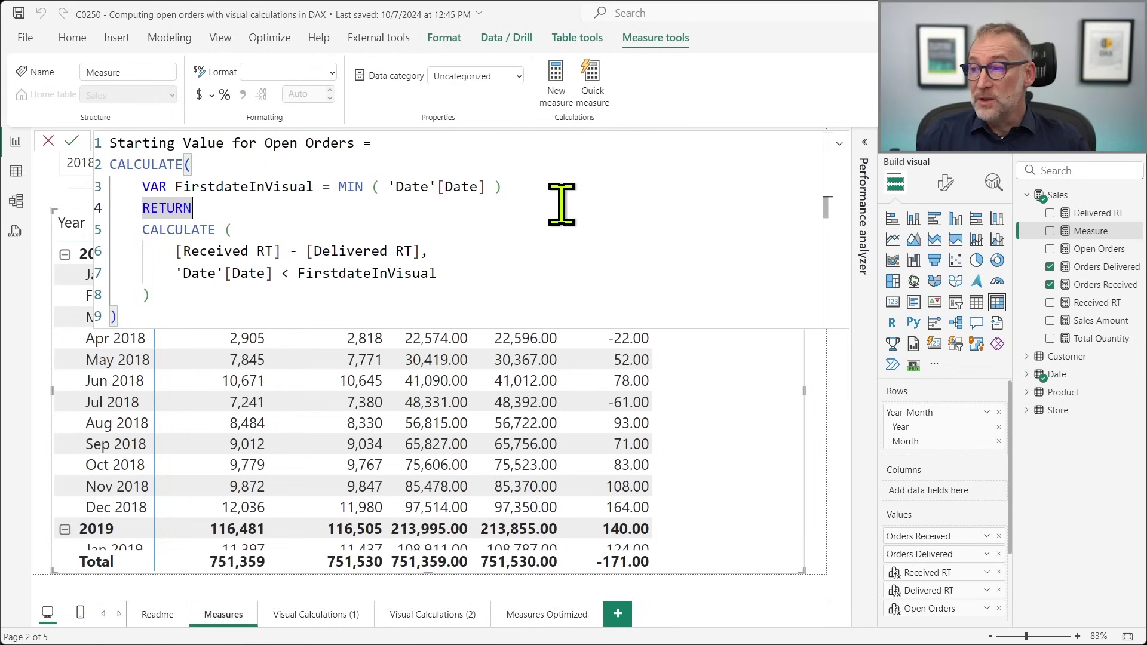
double_click(152, 164)
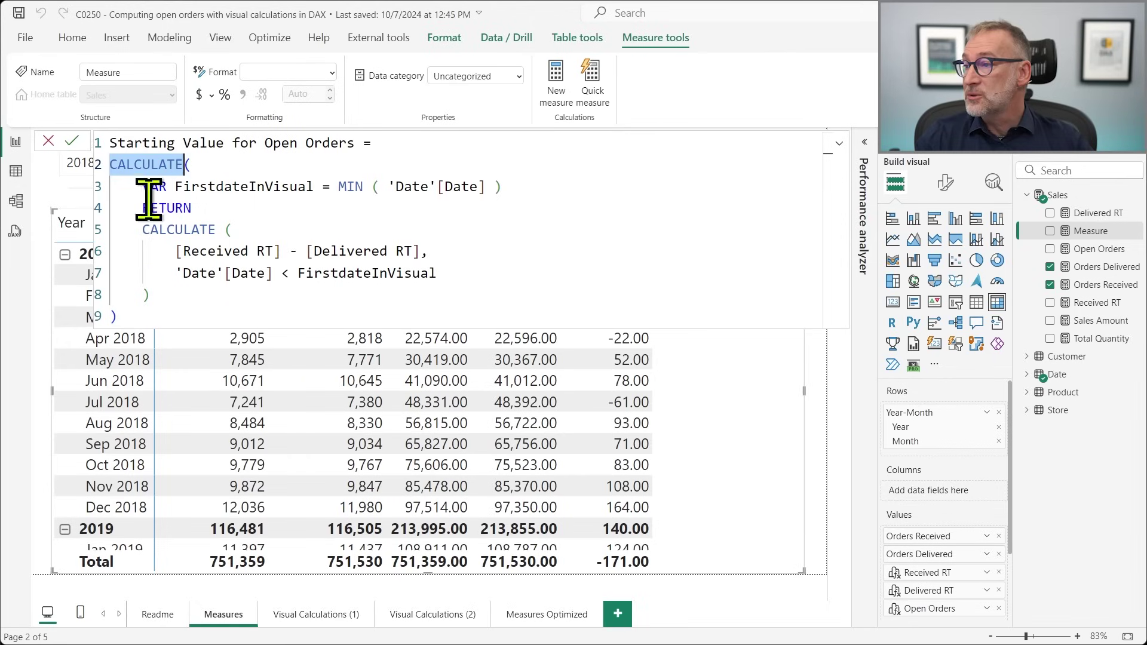
click(243, 293)
text(,)
key(Return)
text(ALLSE)
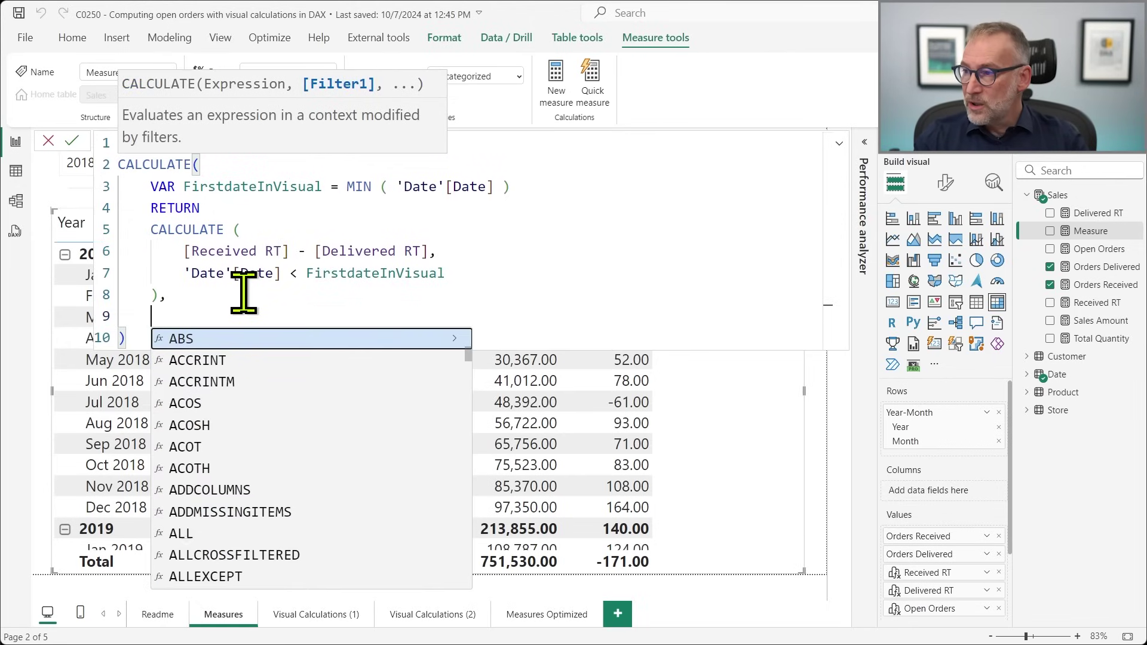
key(Tab)
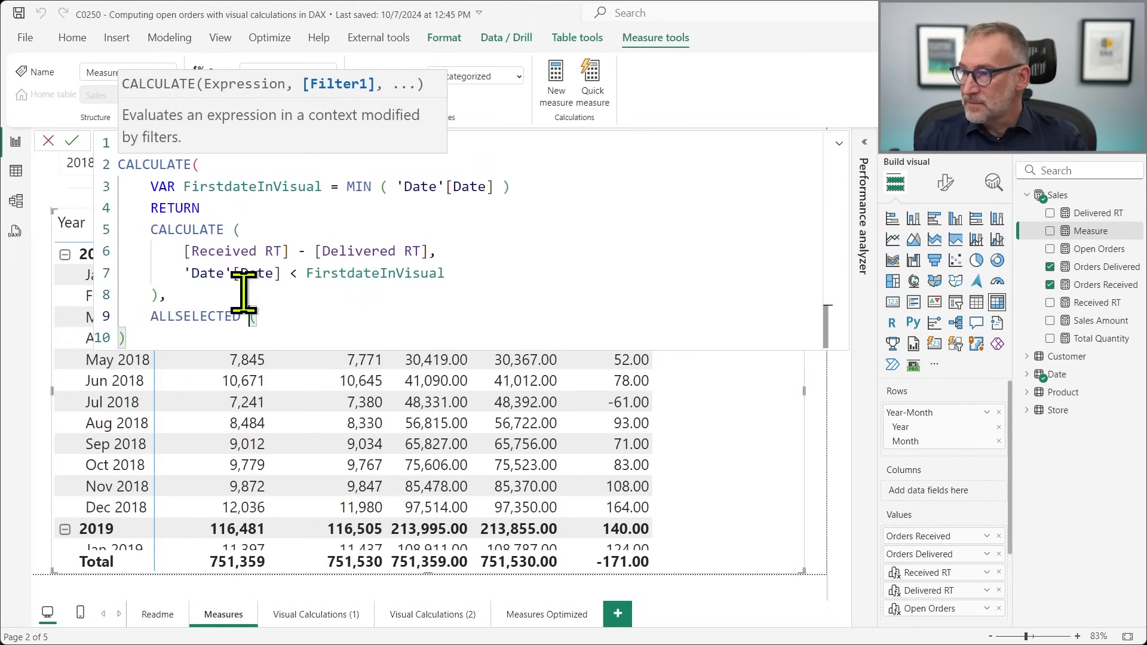
text(( 'Date')
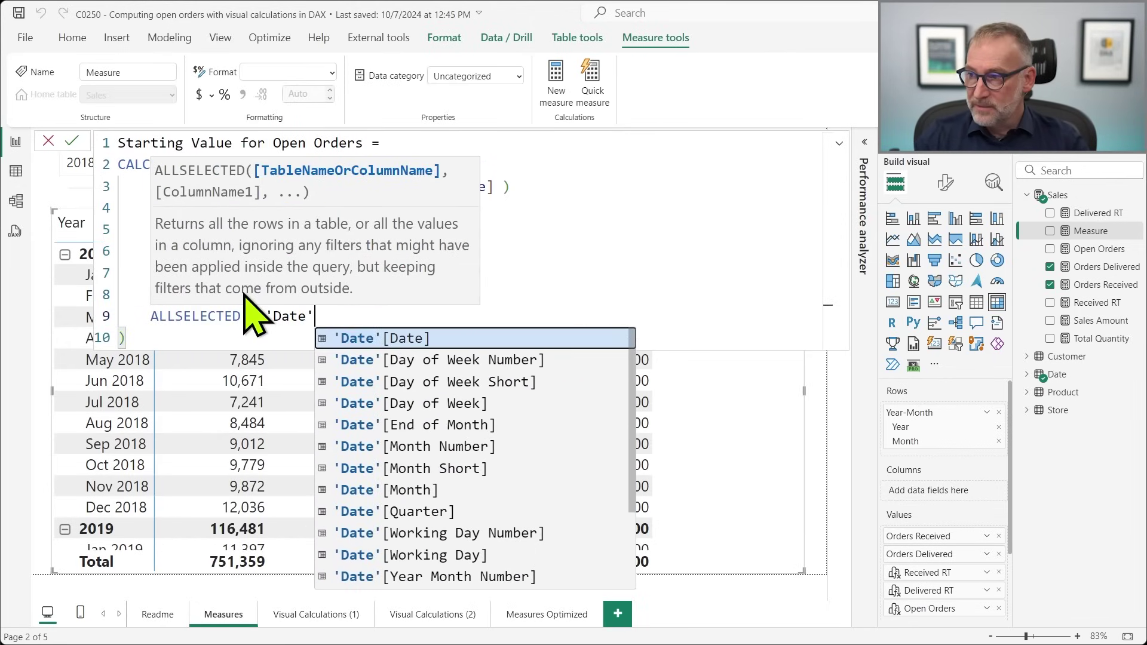
text( ))
key(Down)
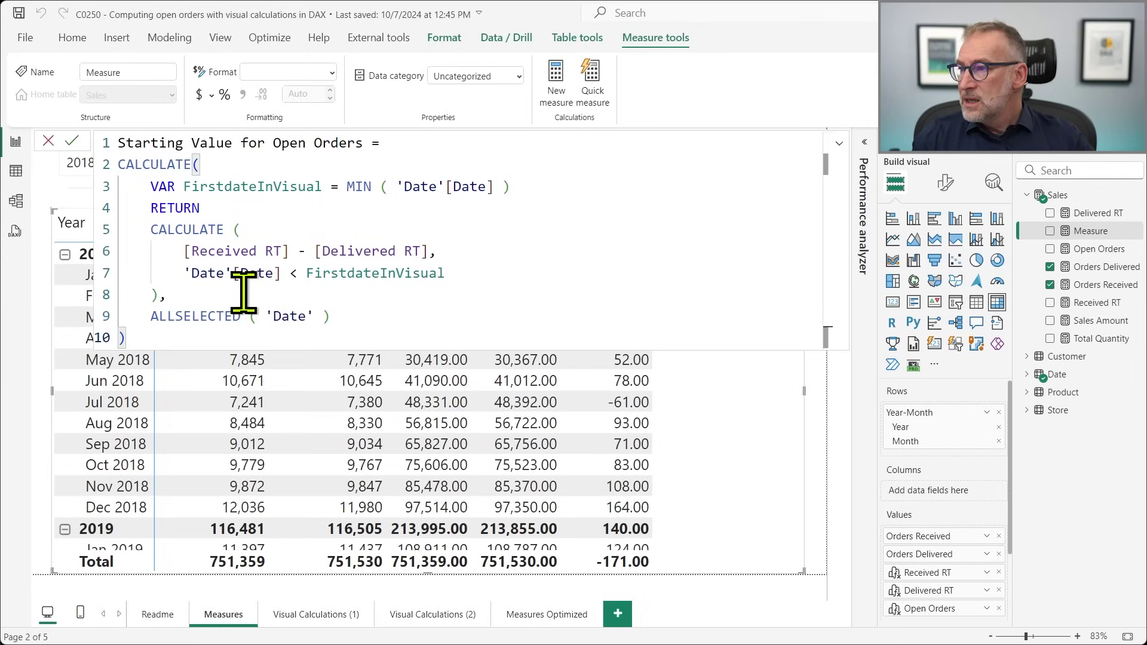
click(193, 164)
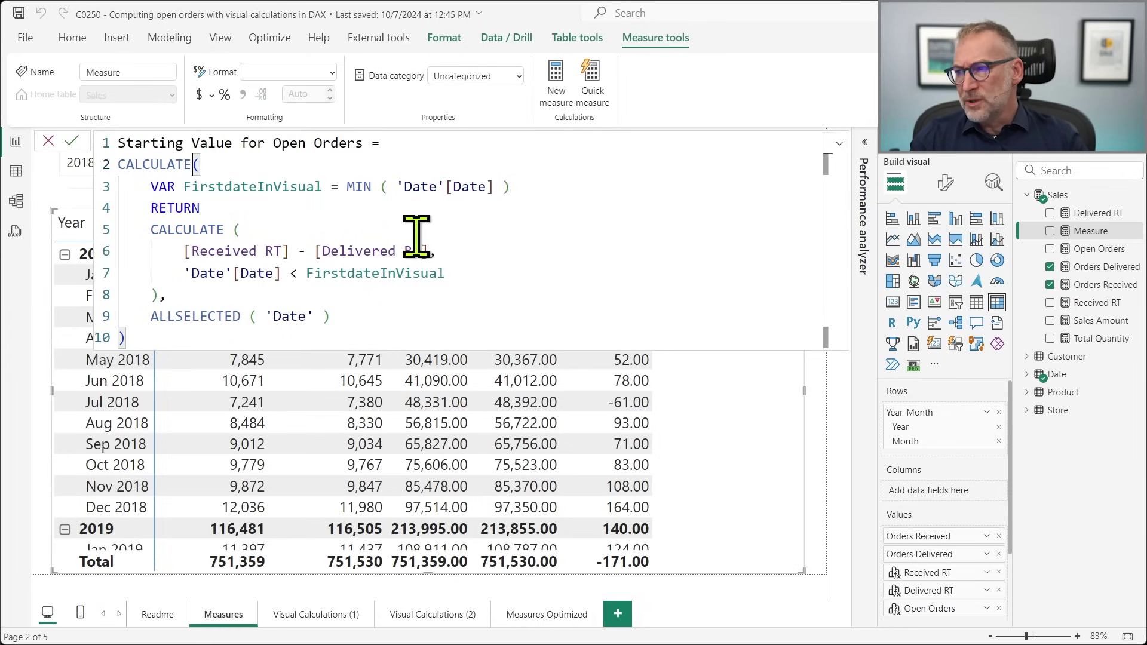
key(ctrl+Home)
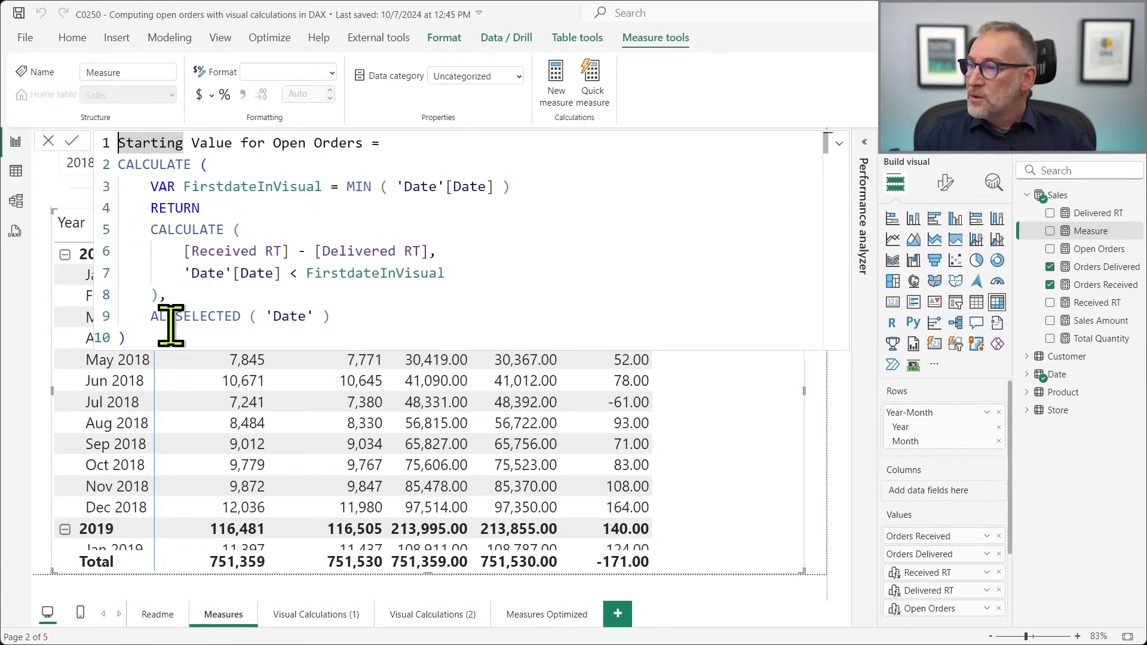
Review the formula's ALLSELECTED filter, FirstdateInVisual variable, running-total subtraction and date condition
drag(143, 316, 349, 315)
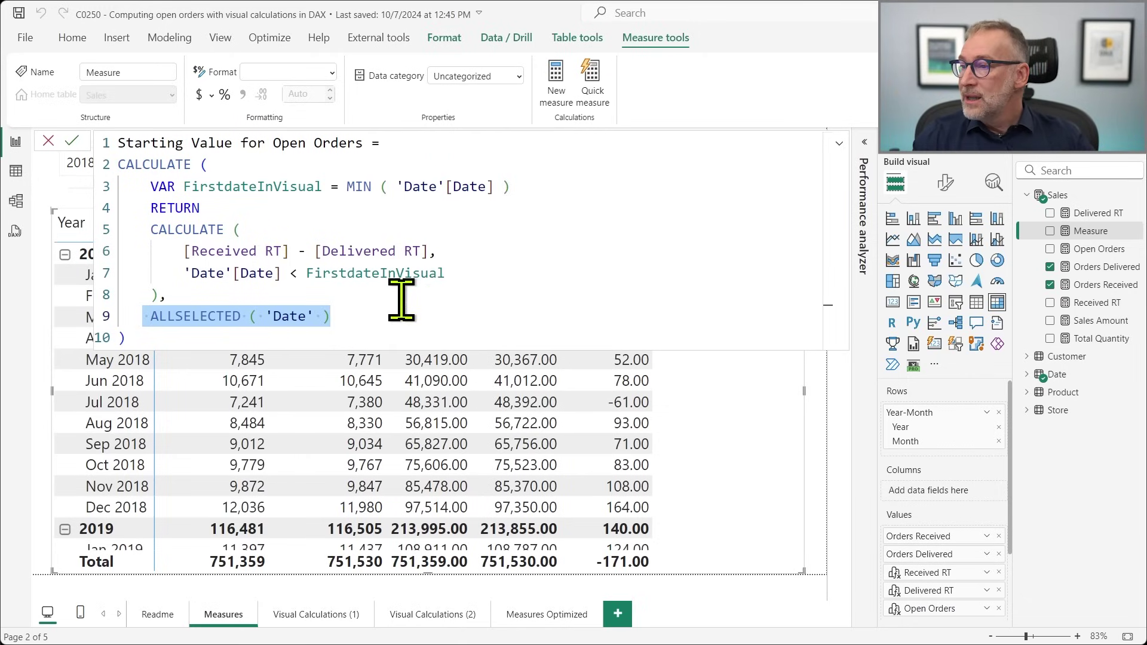
click(372, 316)
drag(183, 186, 550, 194)
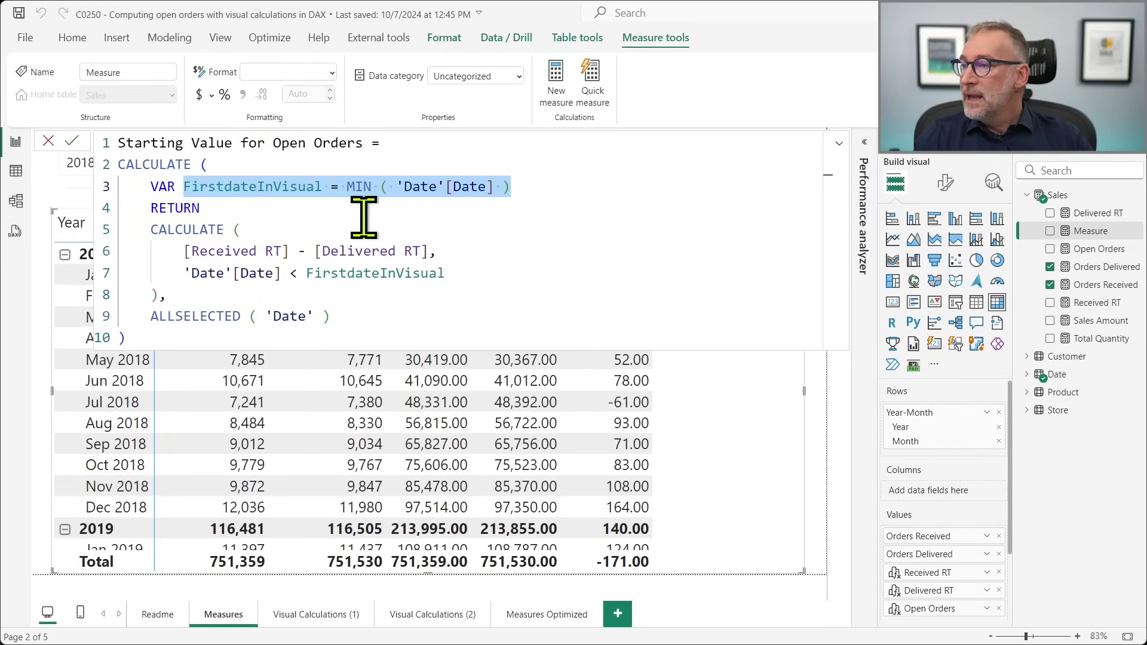
click(272, 251)
drag(176, 250, 430, 251)
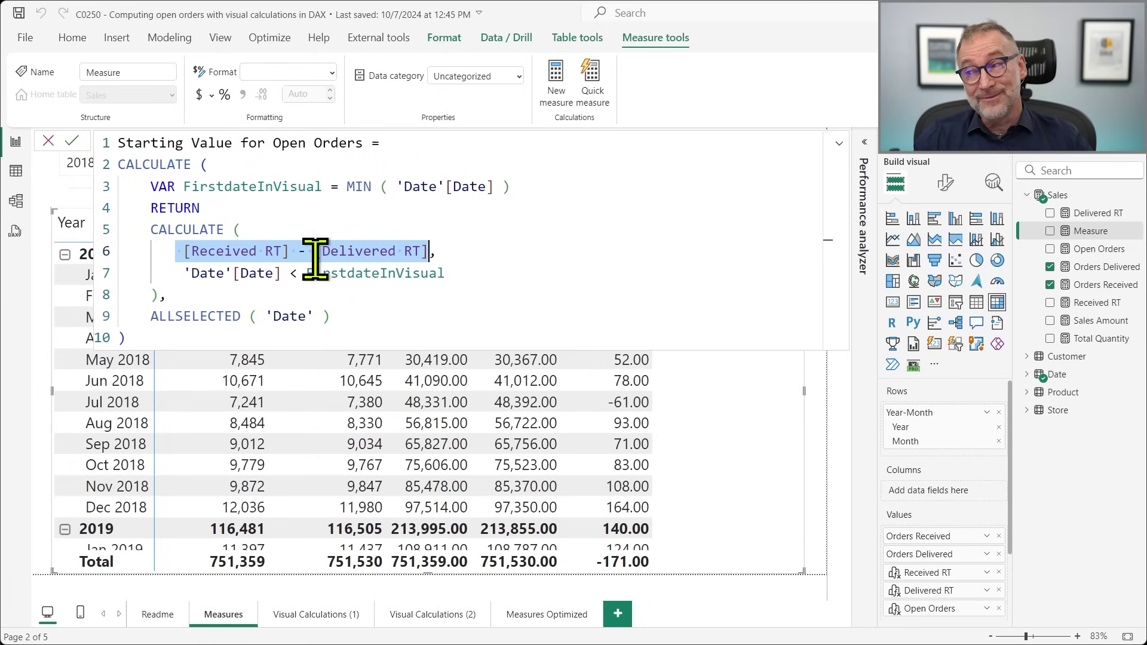
drag(188, 276, 457, 269)
click(497, 267)
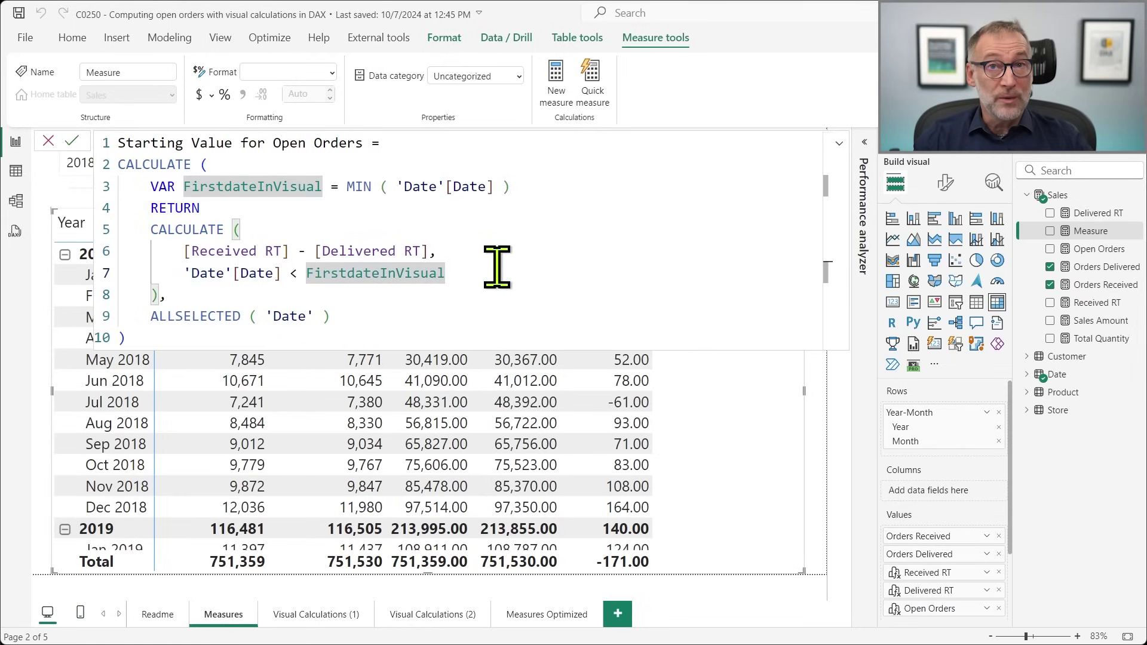
Commit the Starting Value for Open Orders measure, add it to the matrix and bring its column into view
click(261, 341)
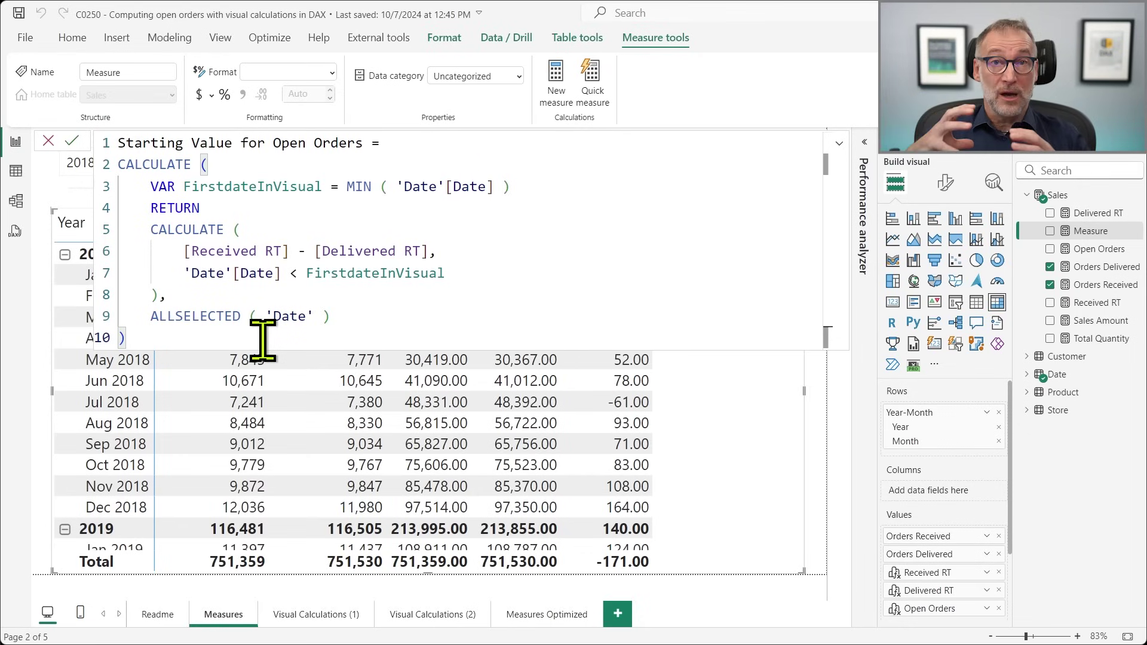
key(Return)
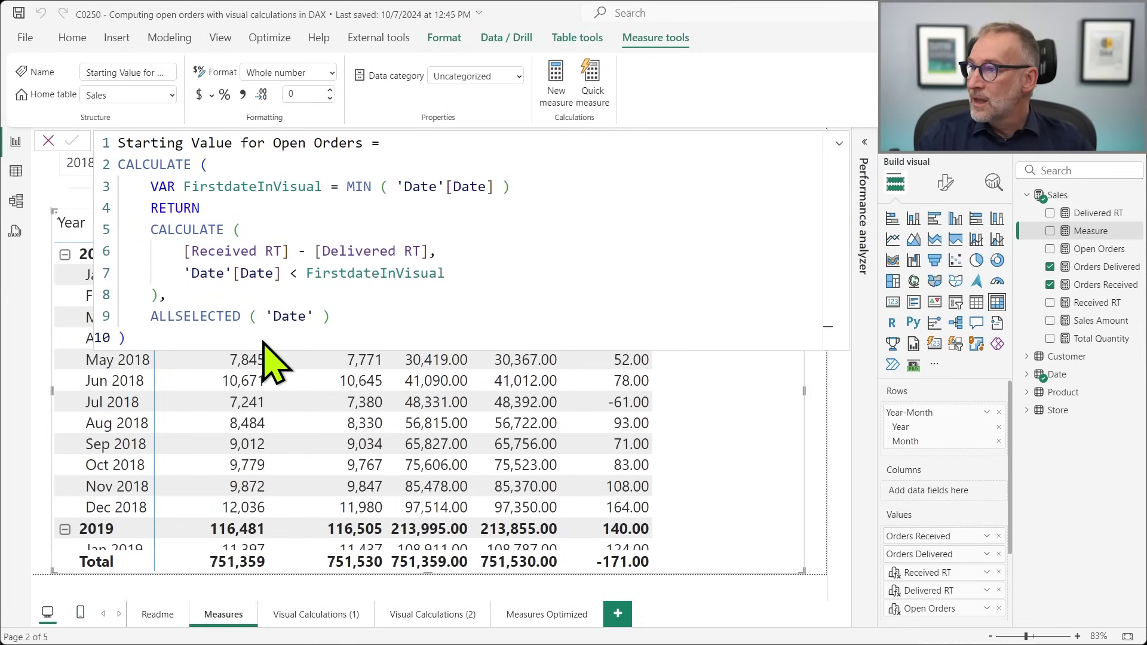
drag(1109, 320, 717, 442)
click(809, 453)
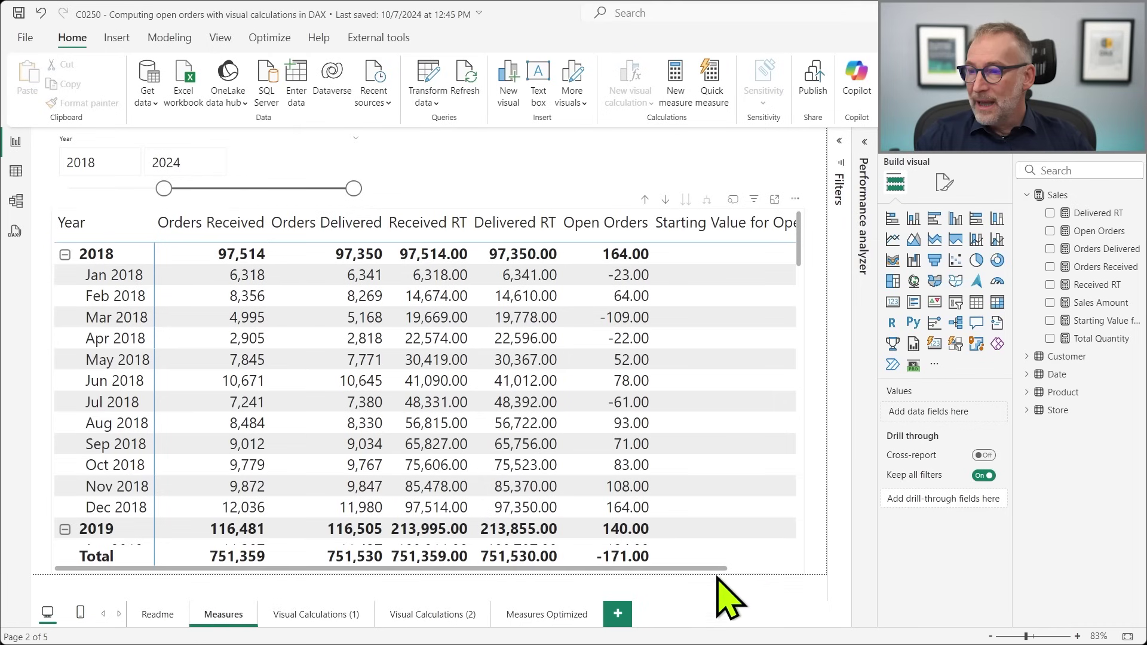
click(746, 569)
click(747, 571)
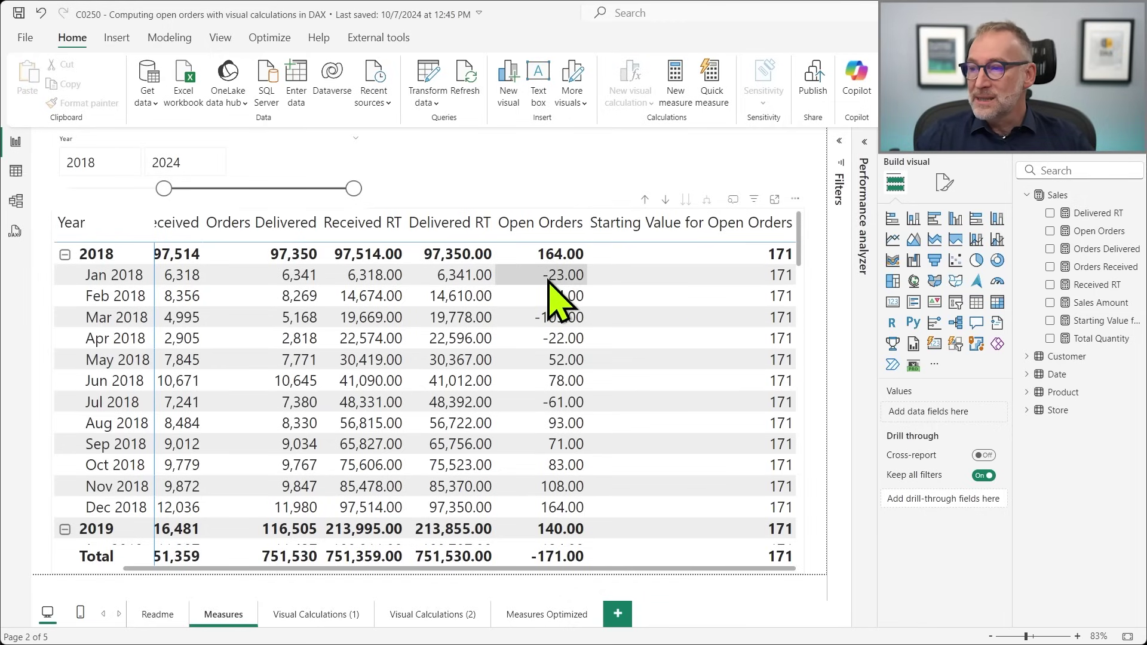
Edit the Open Orders visual calculation to add [Starting Value for Open Orders] to the running-total difference and commit it
right_click(535, 227)
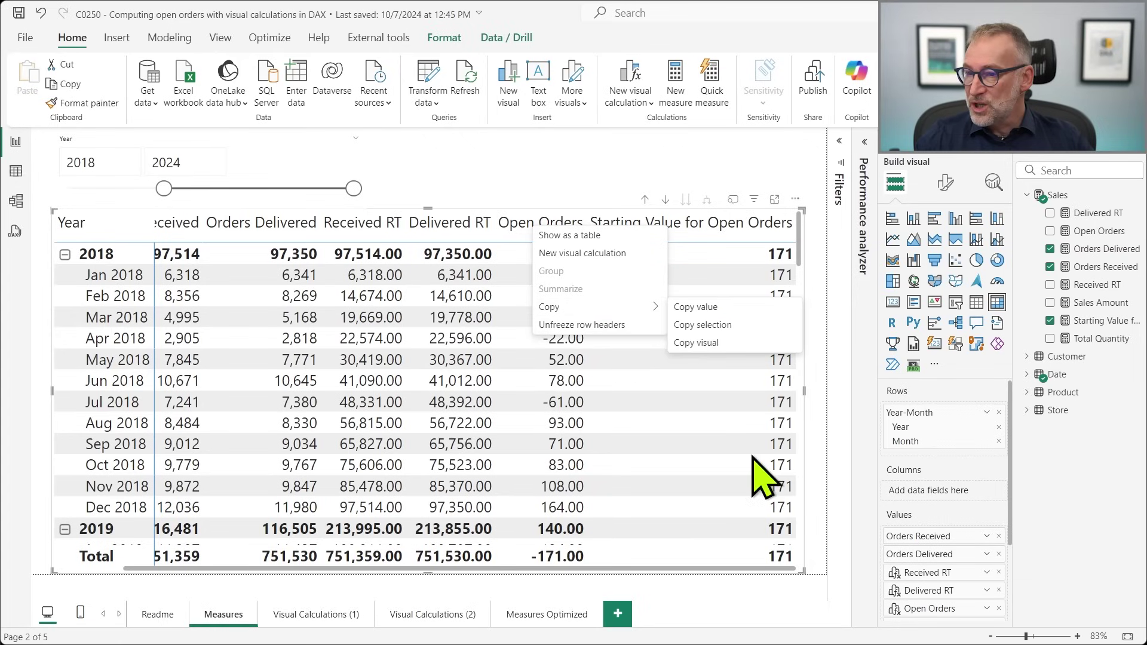
click(956, 609)
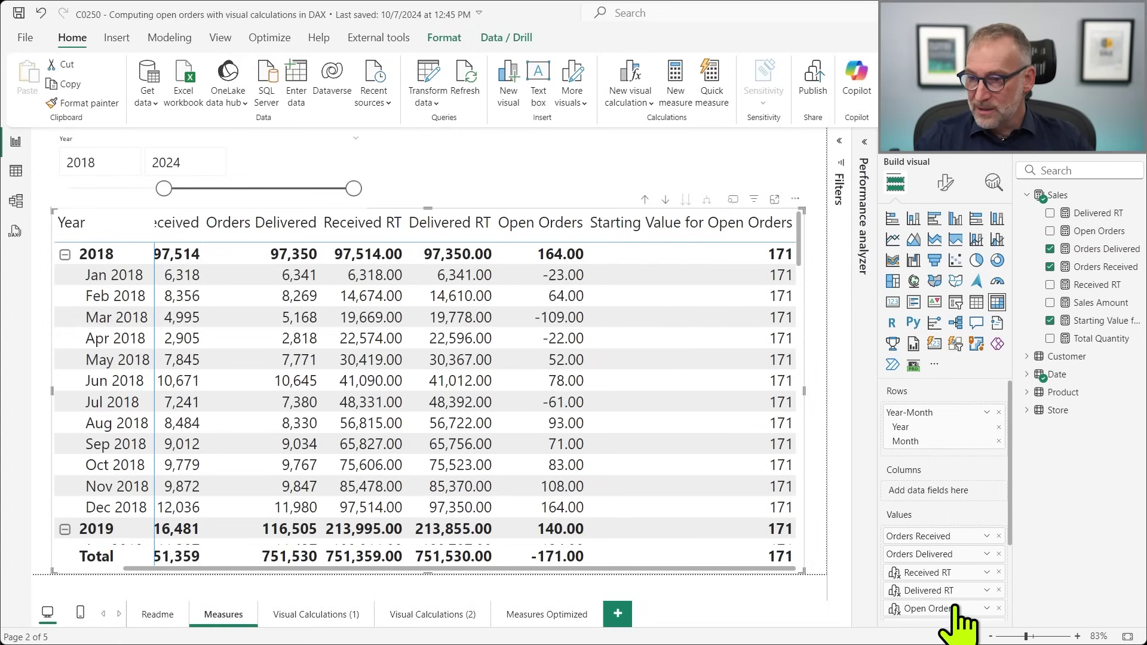
right_click(956, 610)
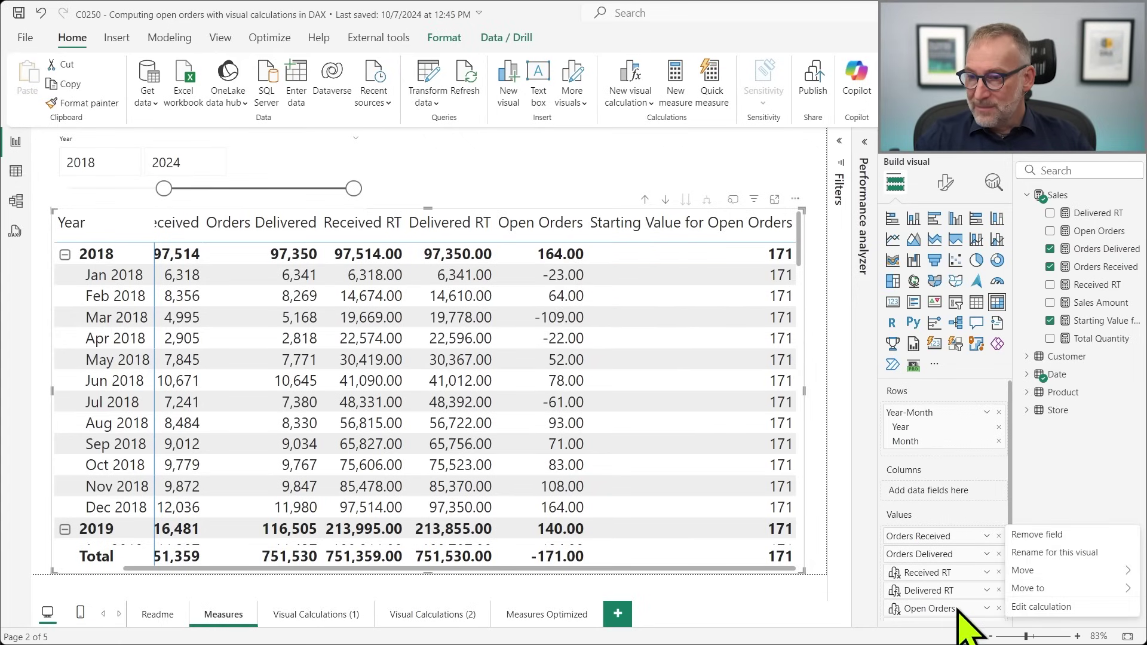
click(1064, 607)
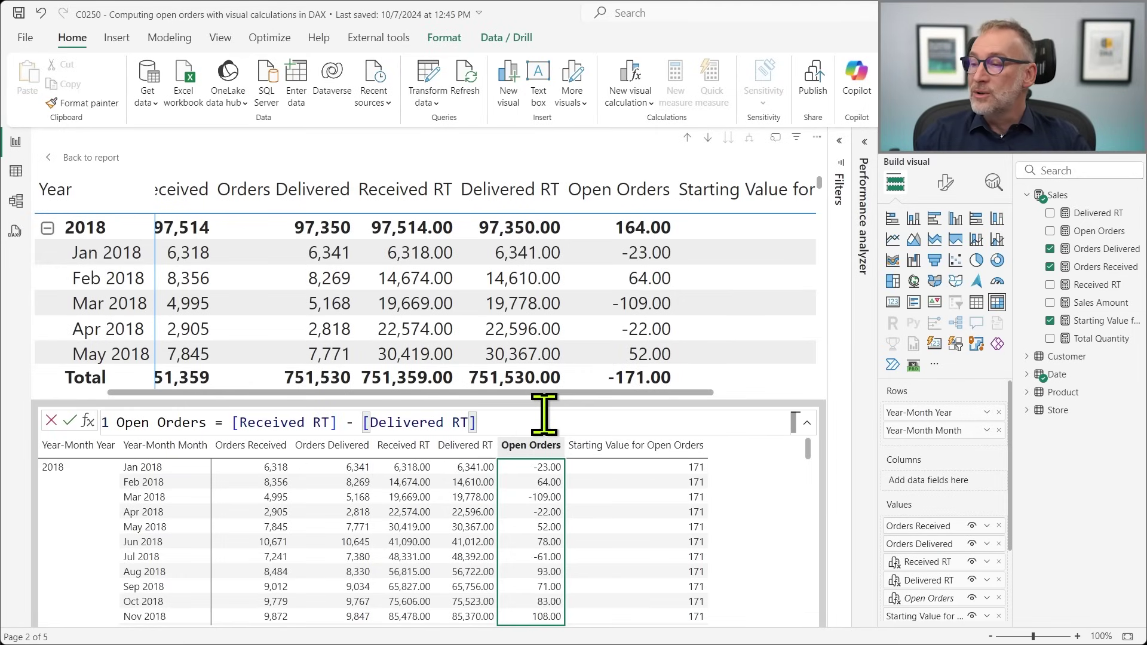
text(+ )
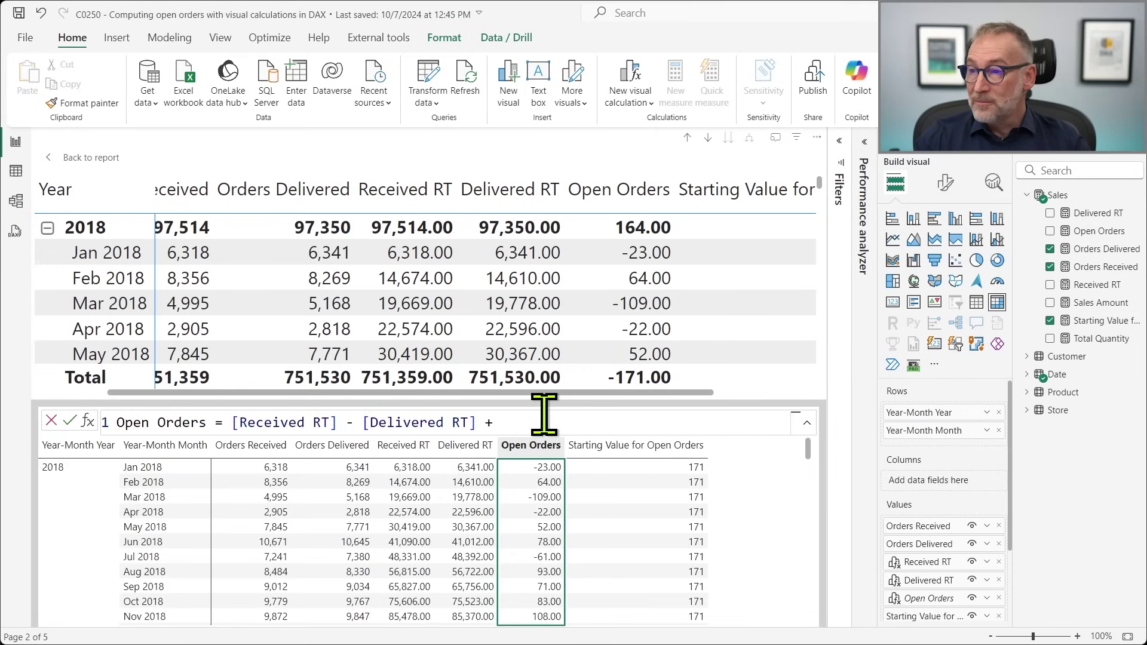
text([)
key(Down)
key(Down)
key(Down)
key(Down)
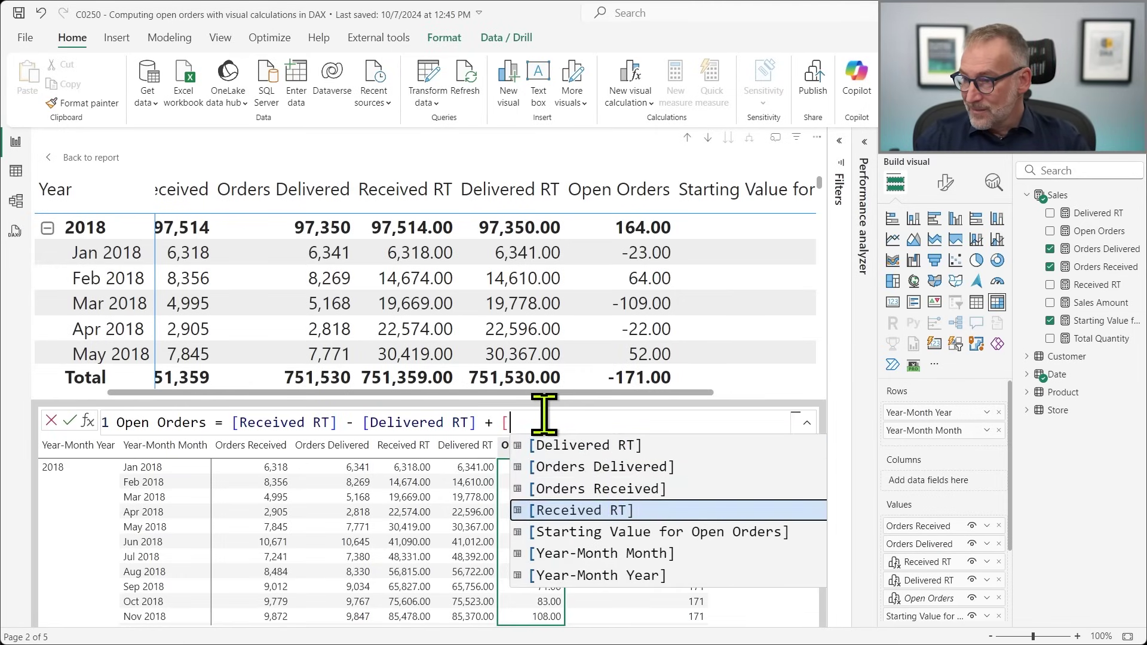
key(Tab)
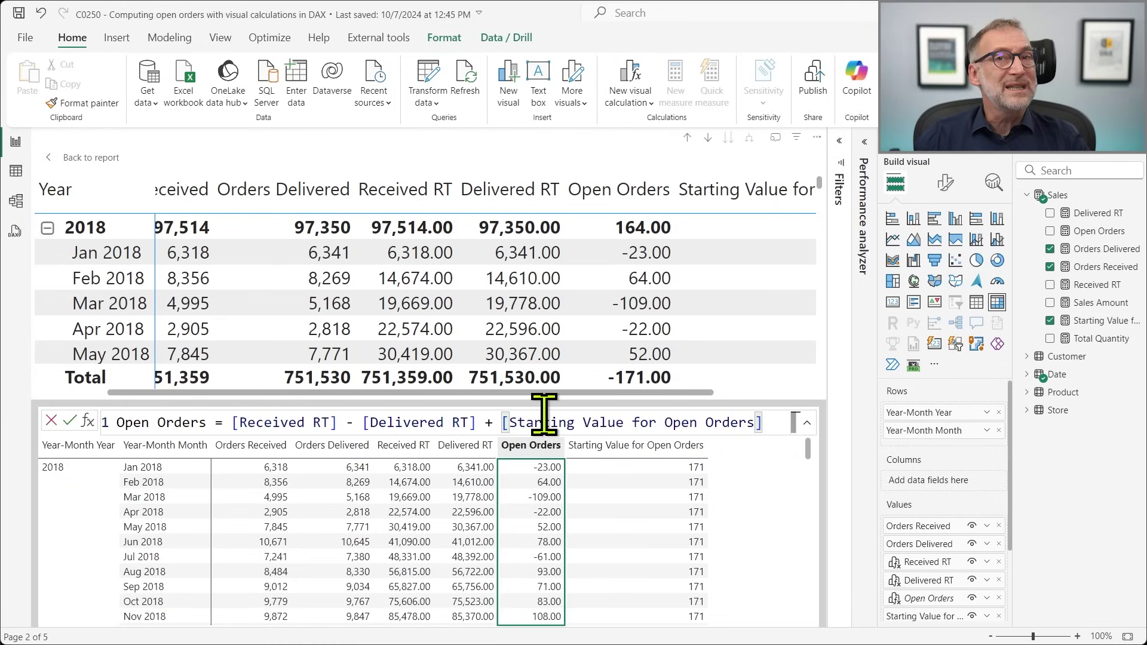
key(Return)
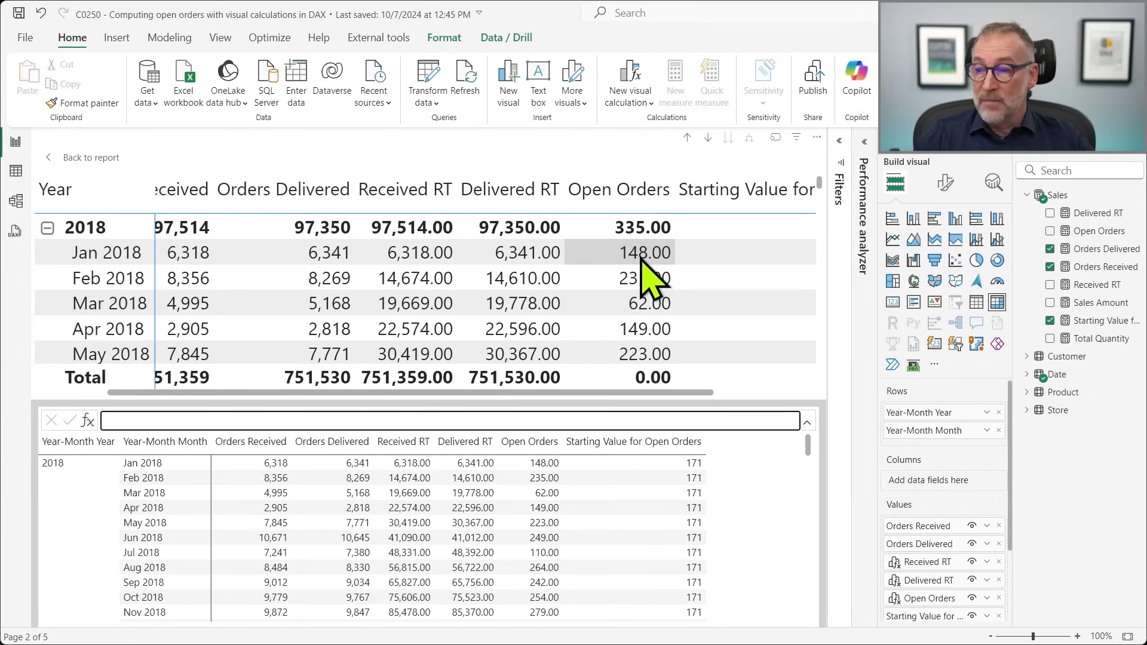
Hide Received RT, Delivered RT and Starting Value for Open Orders from the visual and return to the report
click(972, 561)
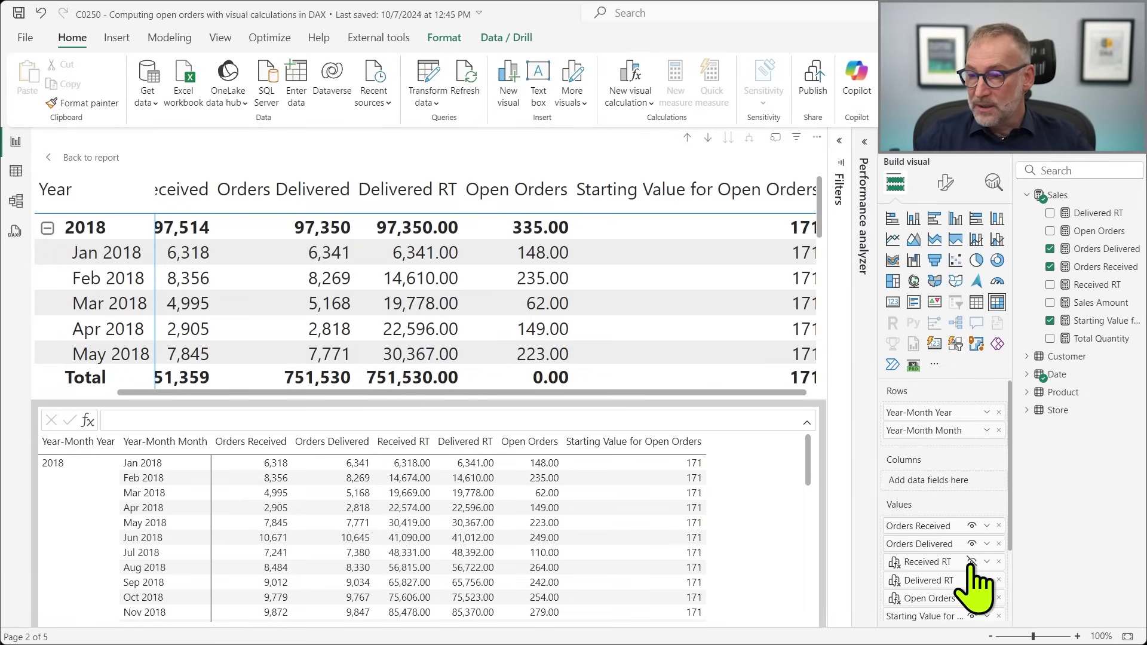
click(972, 580)
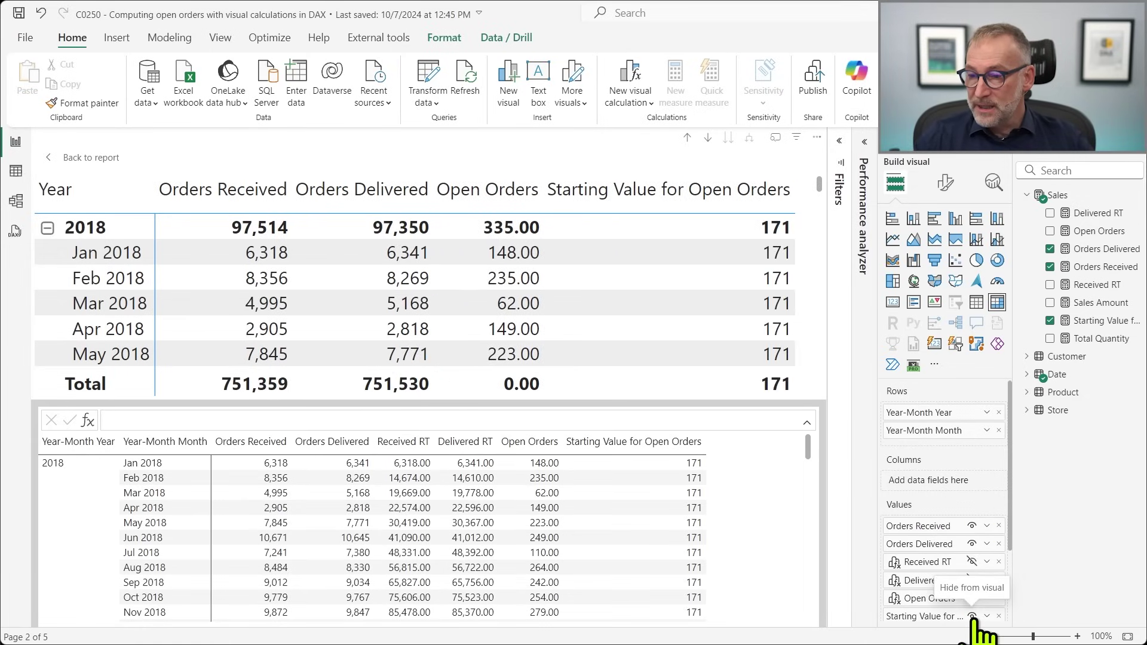
click(973, 616)
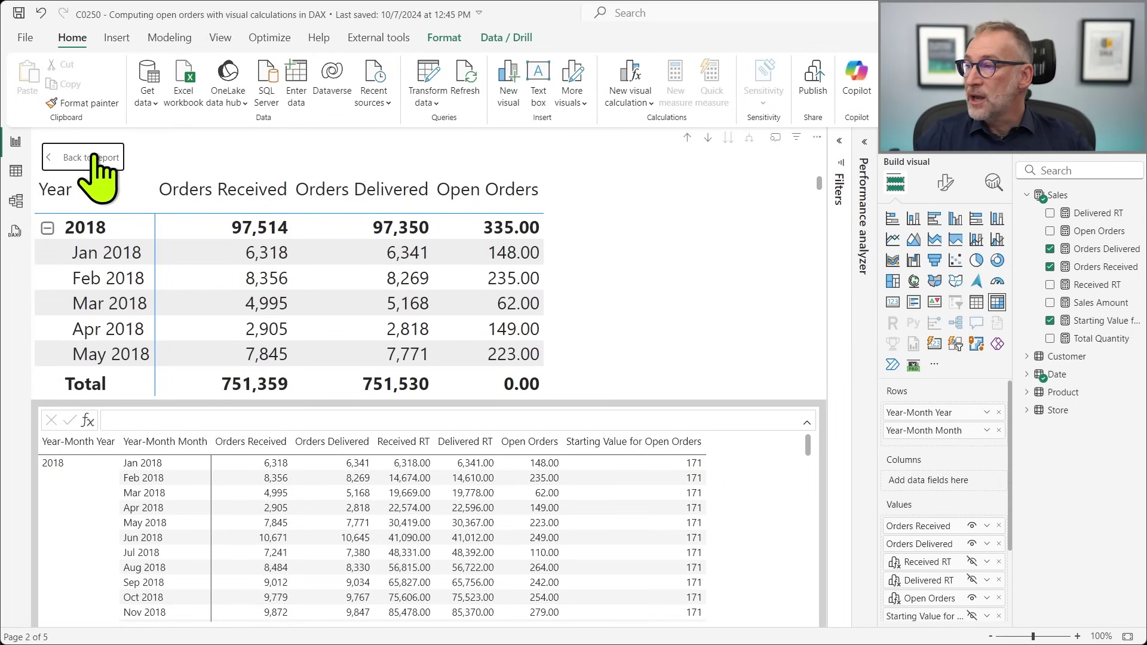
click(47, 157)
Clear the Performance analyzer log, refresh the visuals and copy the matrix's query
mouse_move(752, 205)
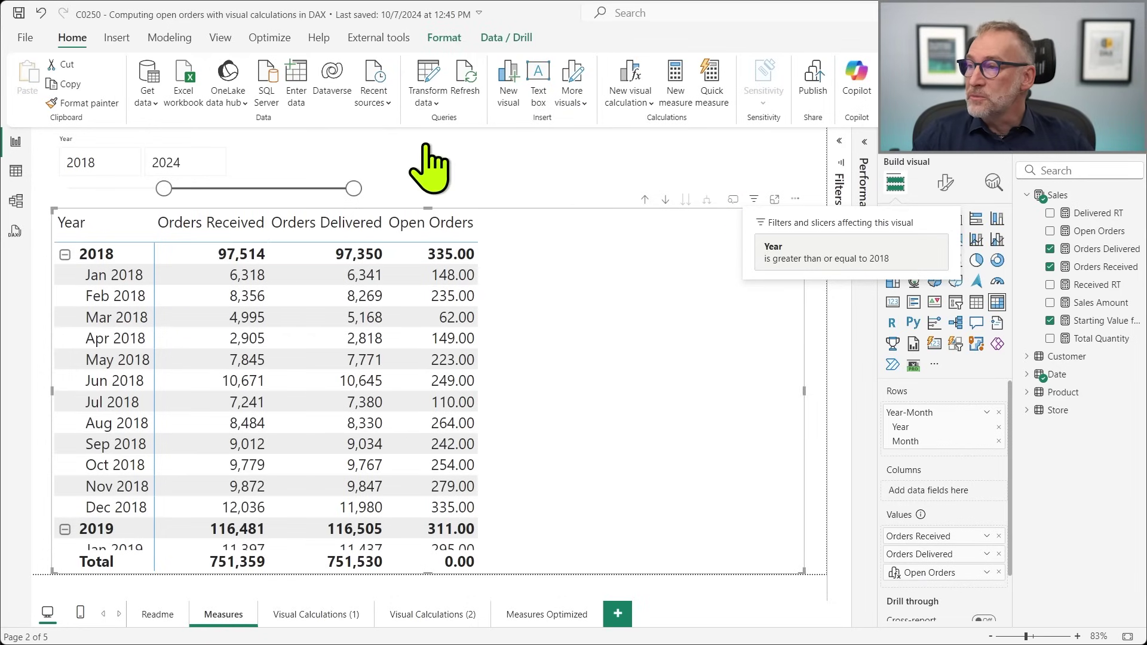
click(863, 145)
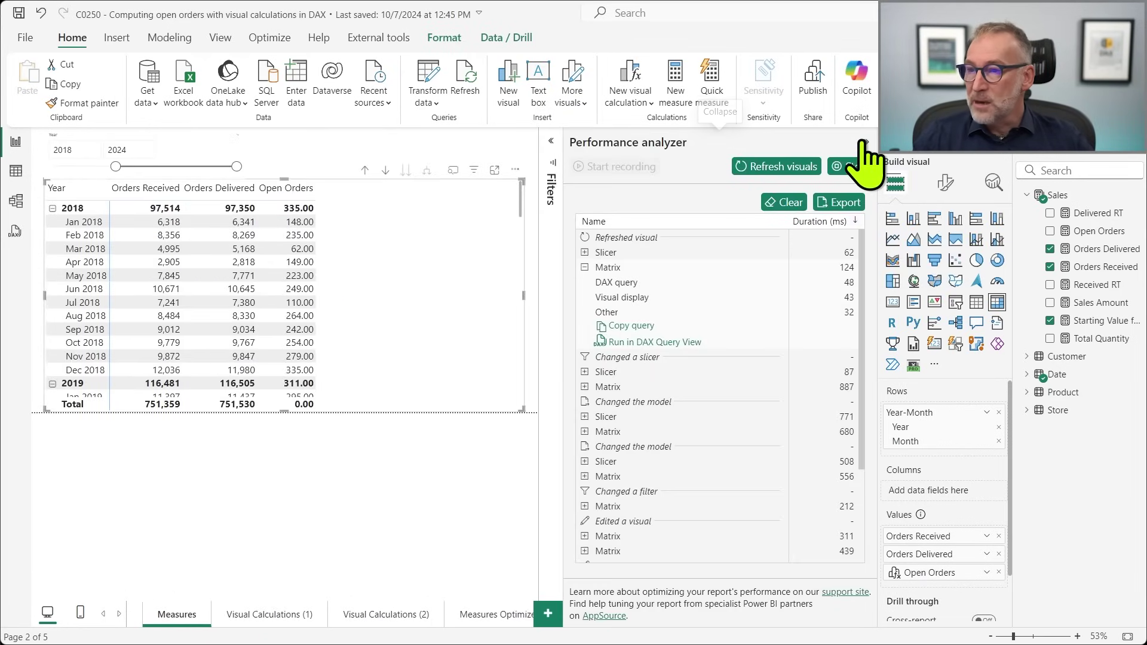
click(786, 202)
click(777, 167)
click(585, 267)
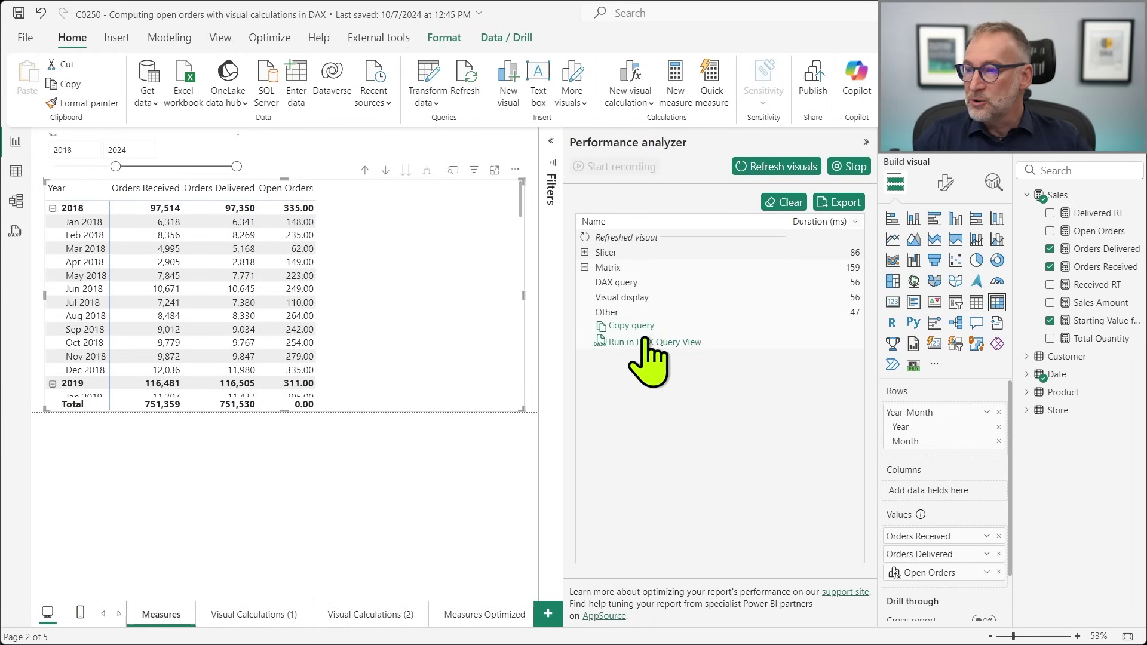
click(629, 325)
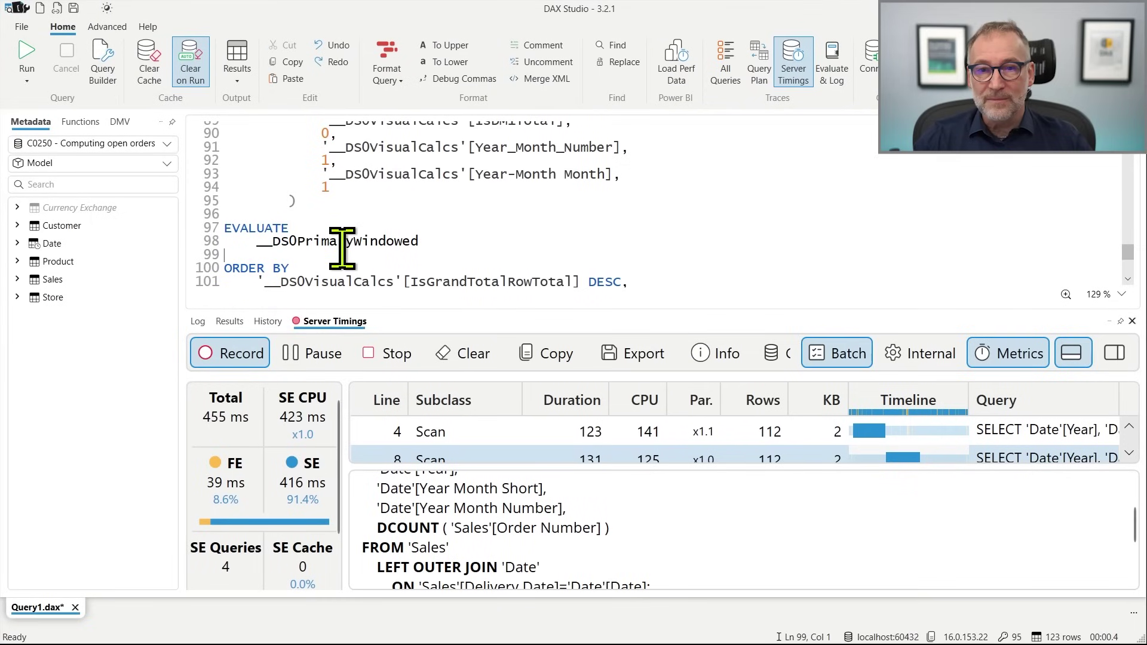
In DAX Studio, append the timing row 455, 39, 416, 423, x 1.0 and remove all text except the timing comments
key(ctrl+End)
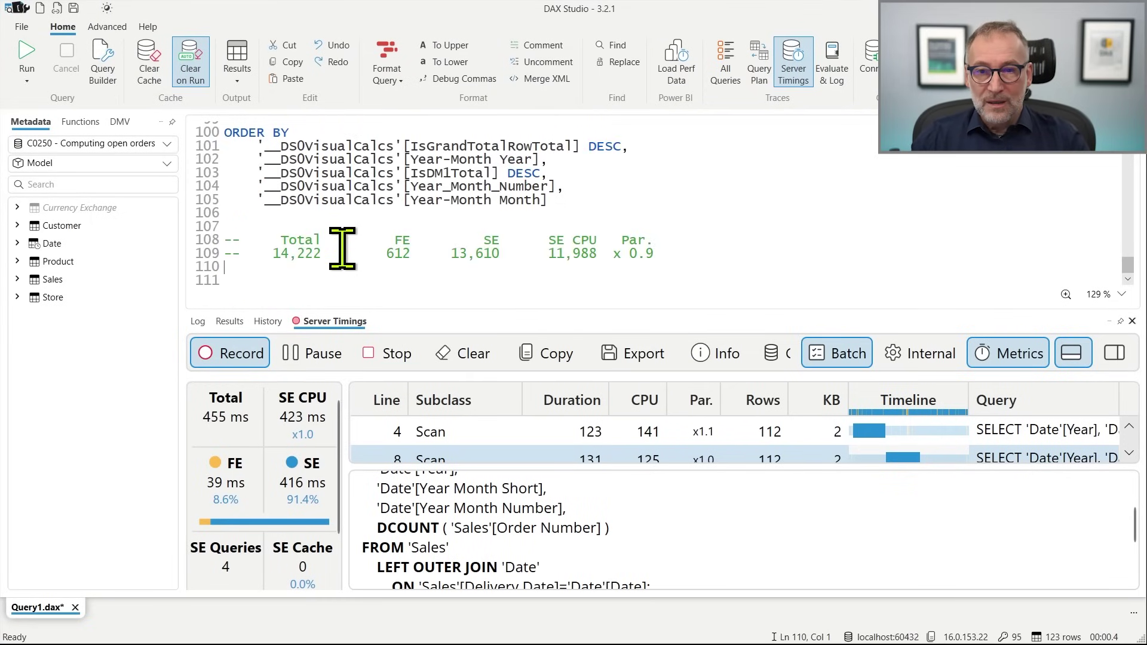
text(--       455          39        416          423  x 1.0)
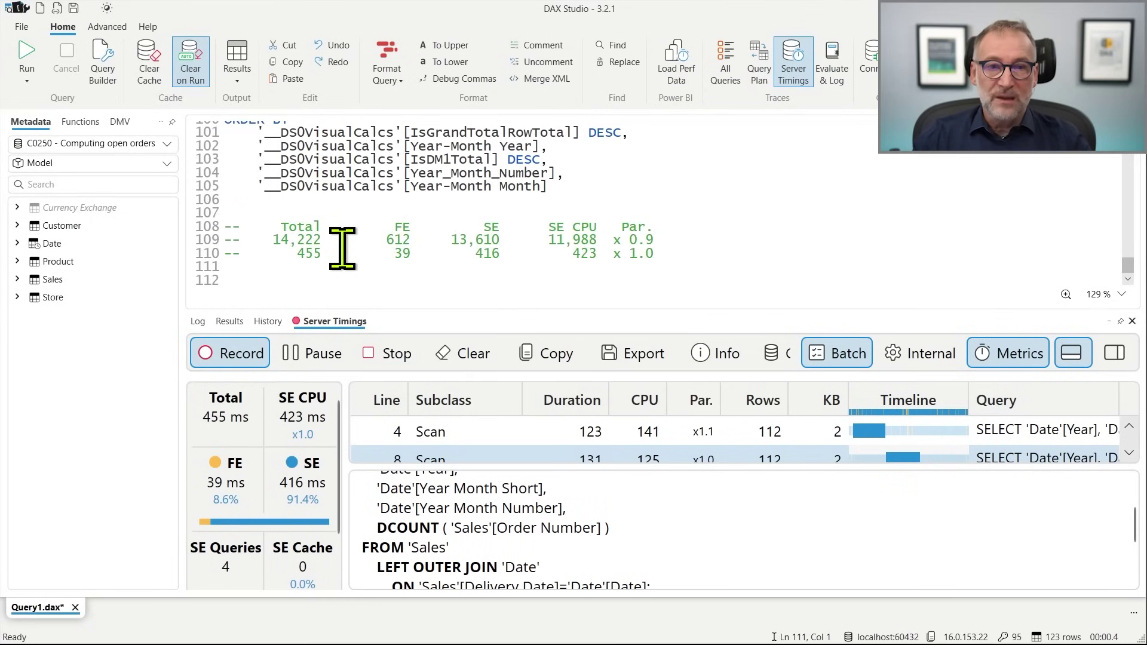
key(ctrl+Home)
key(ctrl+shift+End)
key(shift+Up)
key(shift+Up)
key(shift+Up)
key(shift+Up)
text(--     Total         FE         SE      SE CPU   Par. --       455         39        416         423  x 1.0)
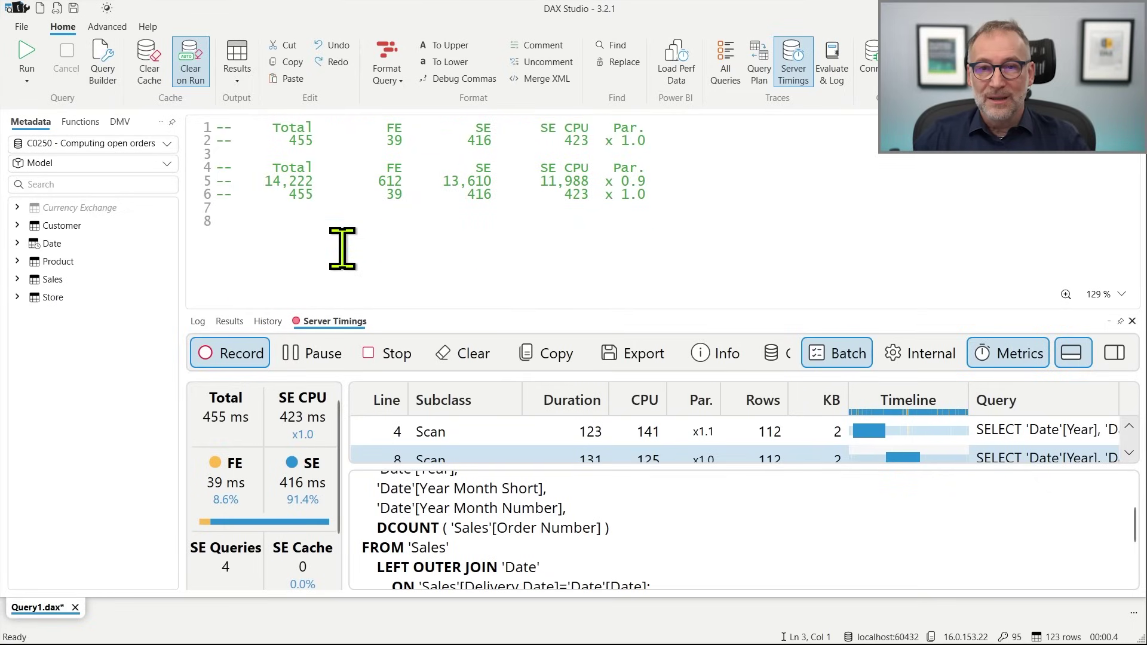
key(shift+Down)
key(shift+Down)
key(Delete)
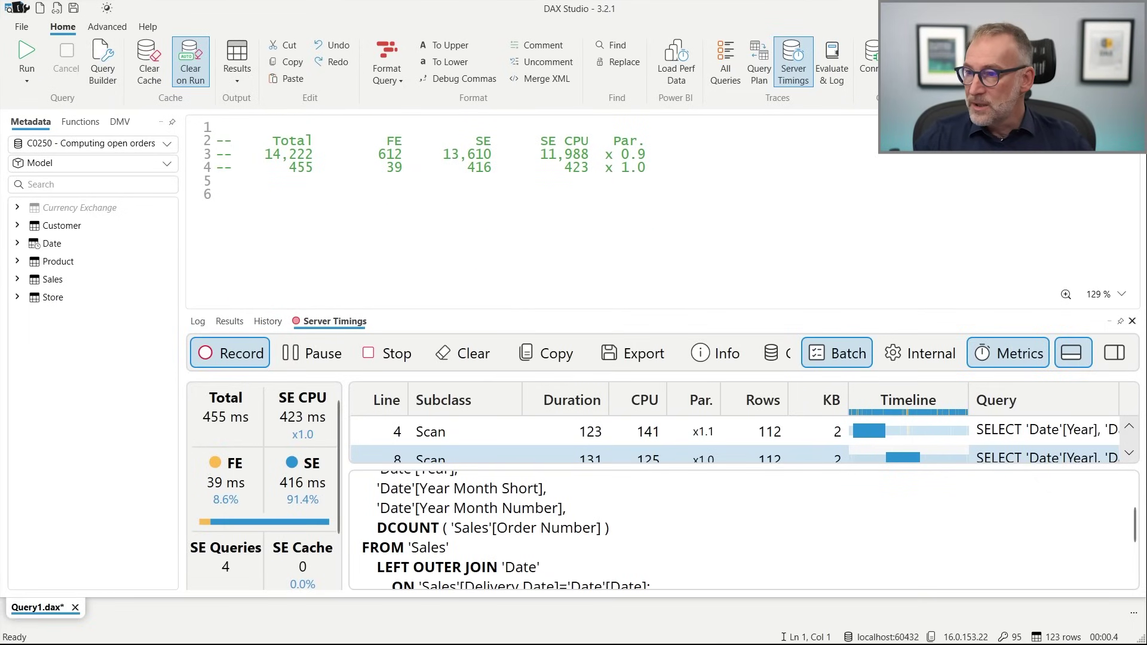
Switch back to Power BI Desktop, capture a fresh performance log of the visuals and copy the matrix's new query
key(alt+Tab)
click(788, 169)
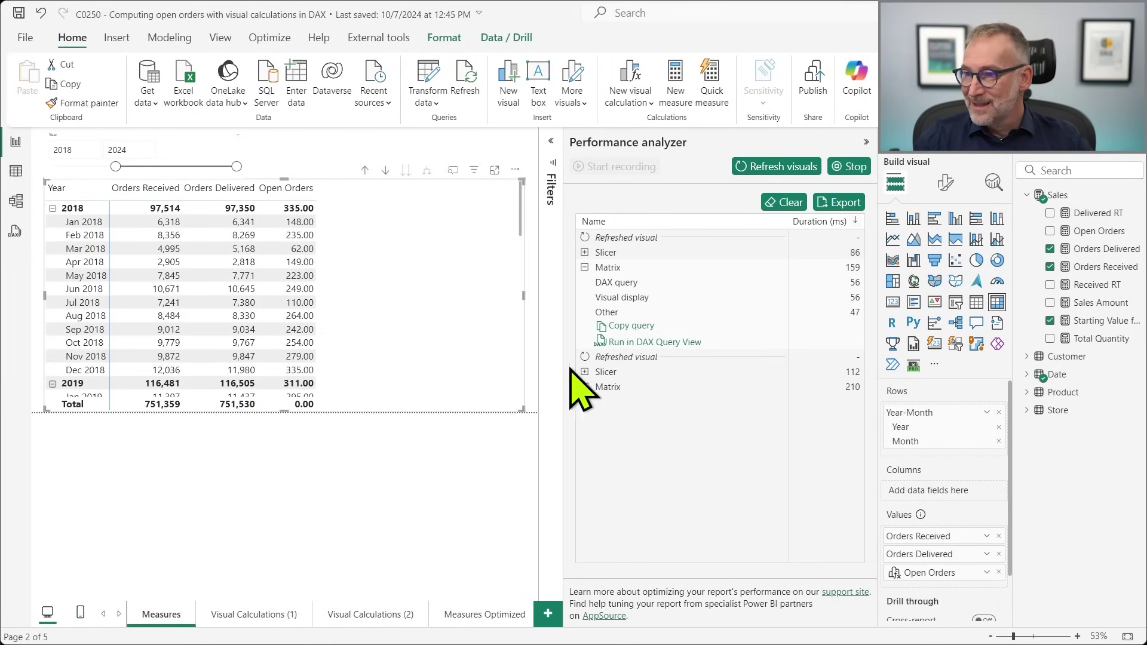
click(786, 203)
click(777, 167)
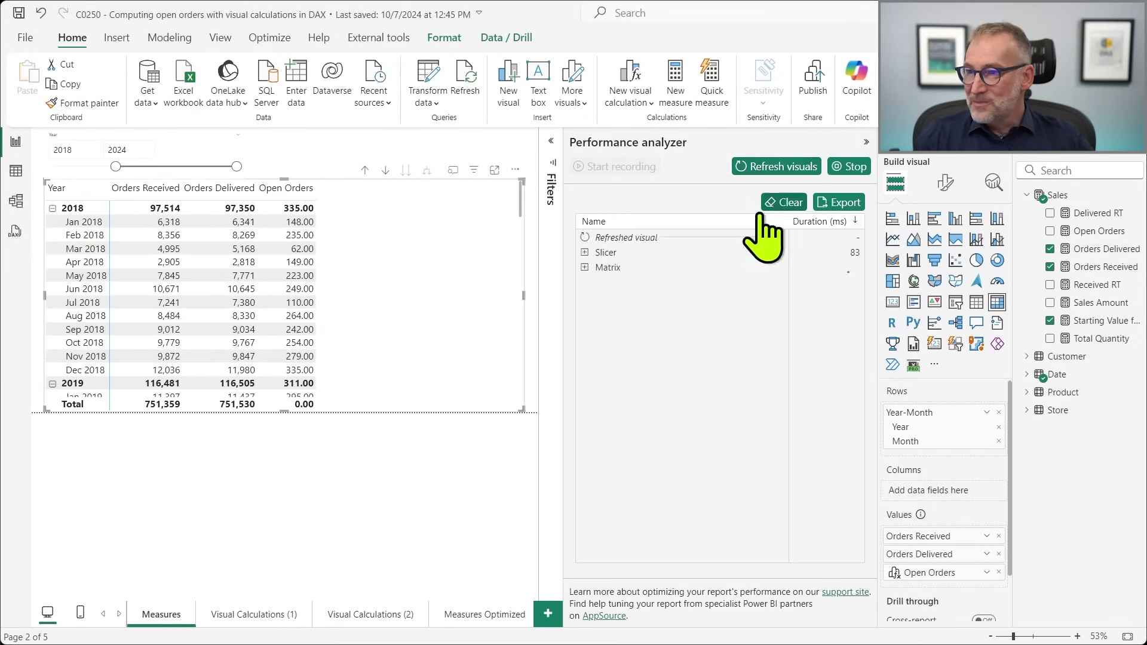
click(585, 268)
click(604, 327)
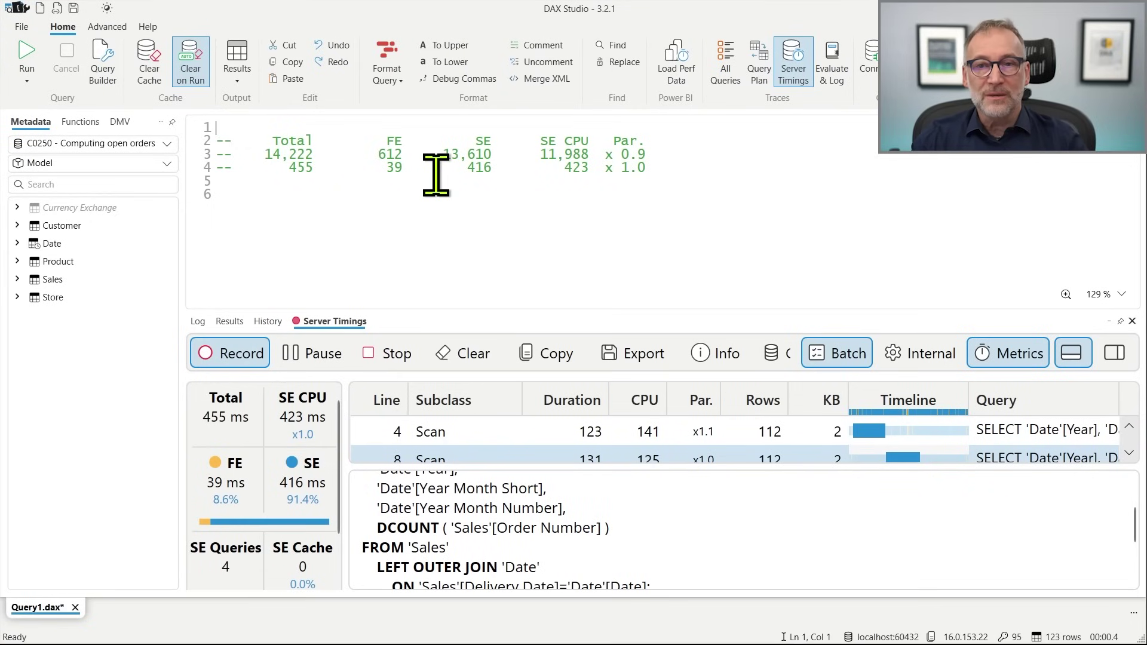
Paste the copied query above the timing comments in DAX Studio and run it
key(ctrl+v)
key(ctrl+Home)
key(ctrl+End)
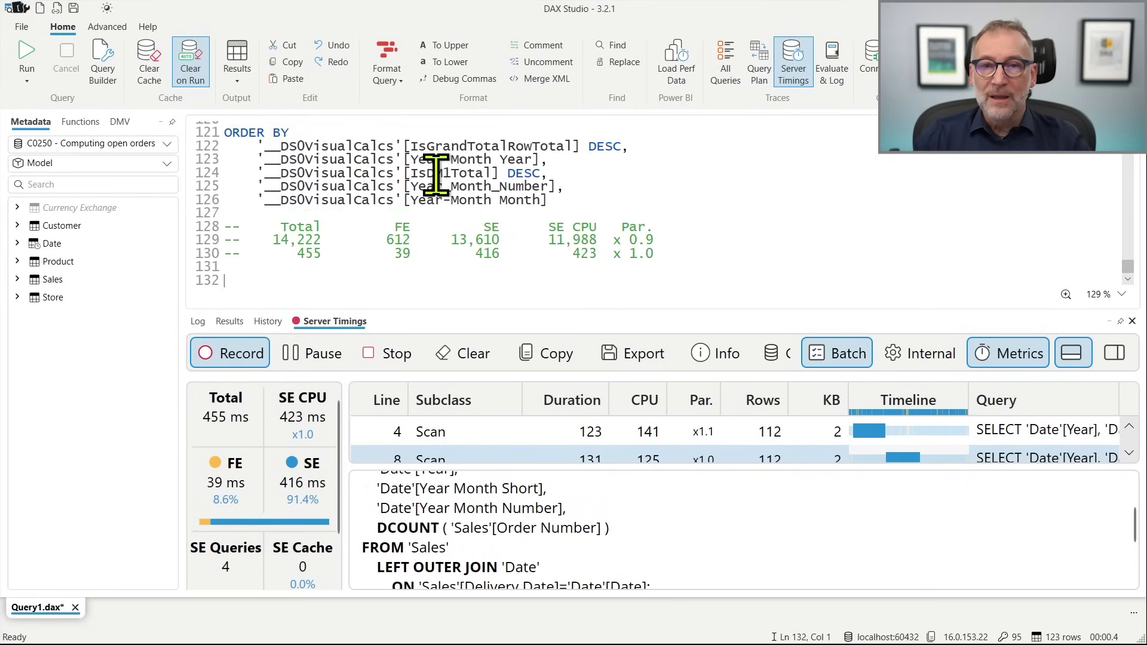
key(F5)
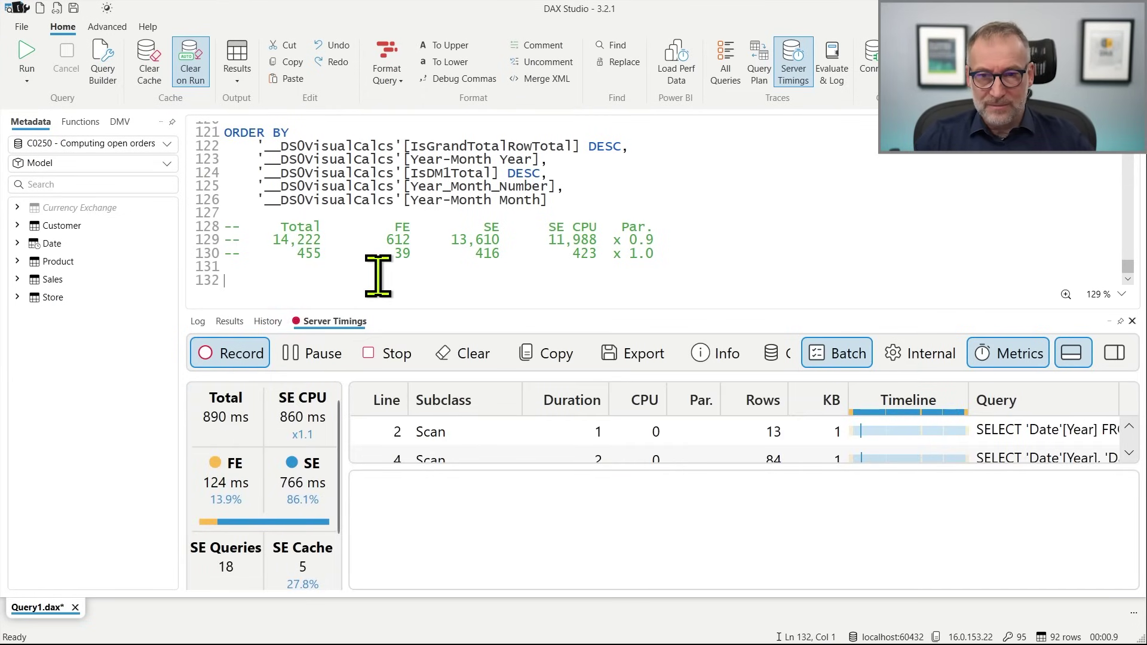
Append the timing row 890, 124, 766, 860, x 1.1 and label the rows DAX, Visual Calc and Visual Calc with initial balance
key(ctrl+v)
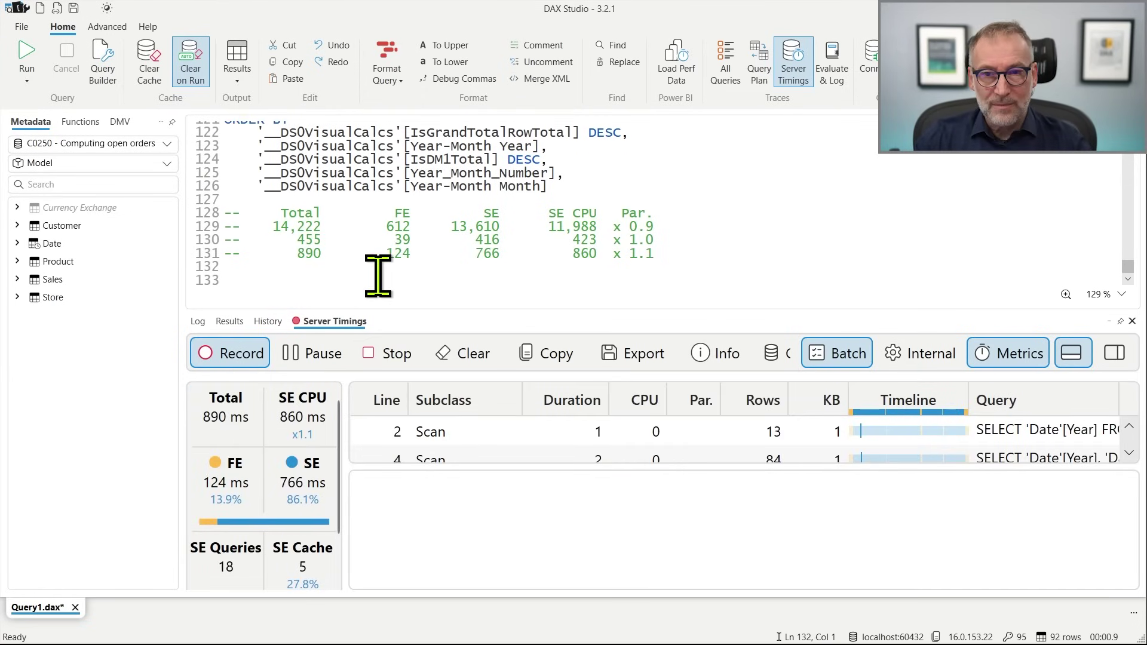
click(727, 230)
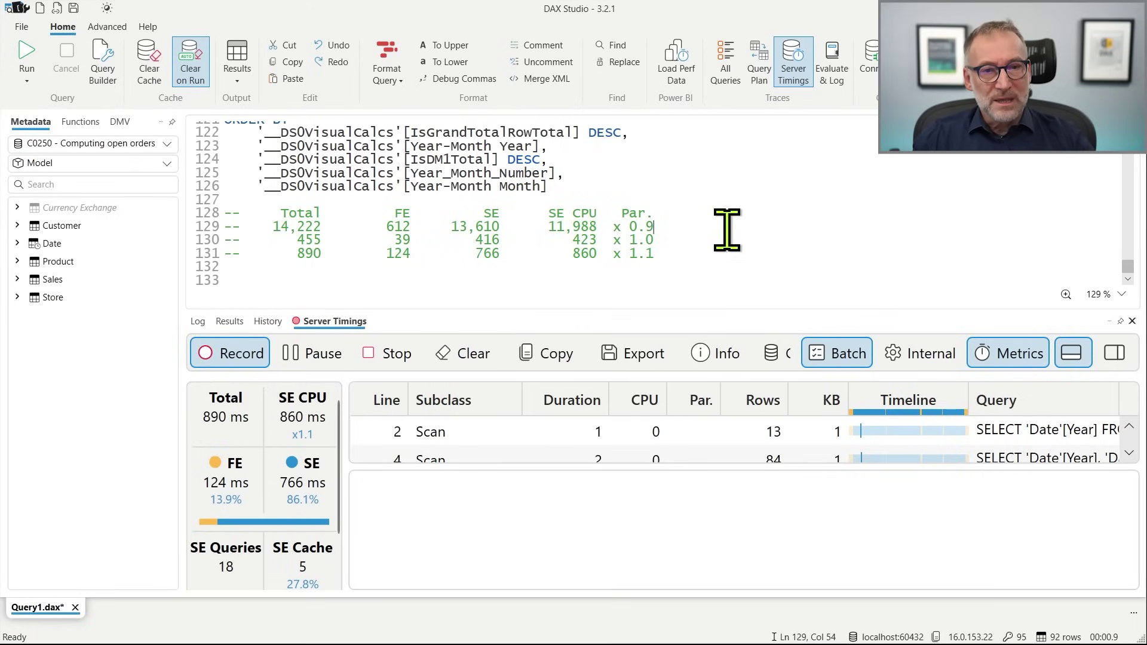
text(-- Visual Calc with)
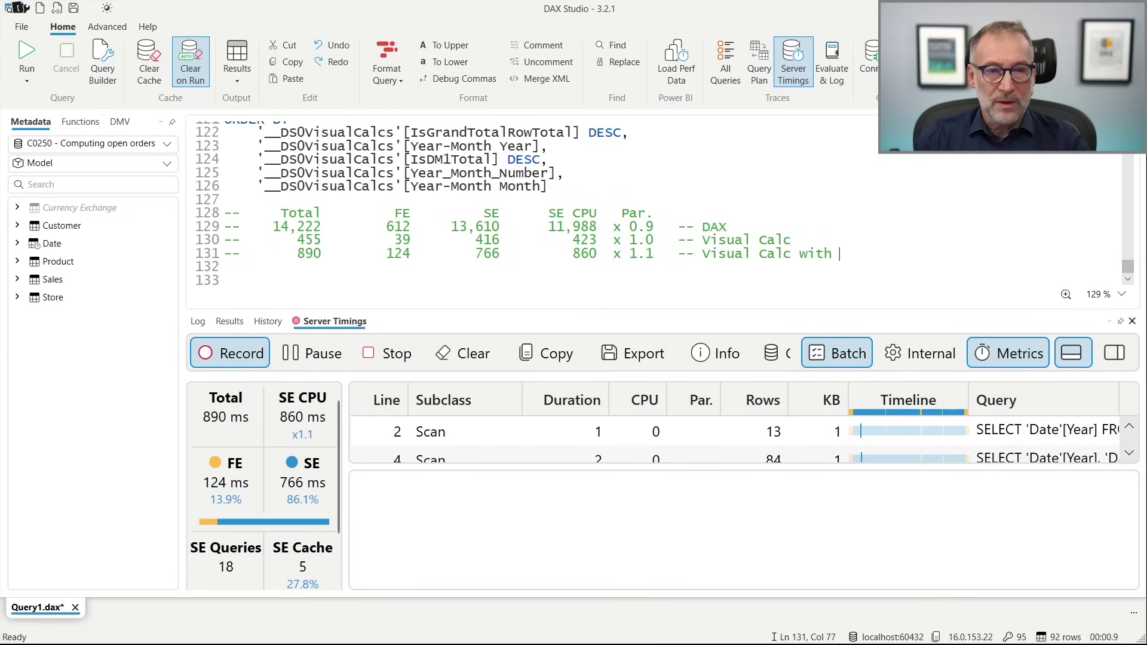
text(e)
Compare the total time of the initial-balance visual calculation with that of the DAX version
key(Home)
key(ctrl+Right)
key(ctrl+shift+Right)
key(shift+Left)
key(Left)
key(shift+Right)
key(shift+Right)
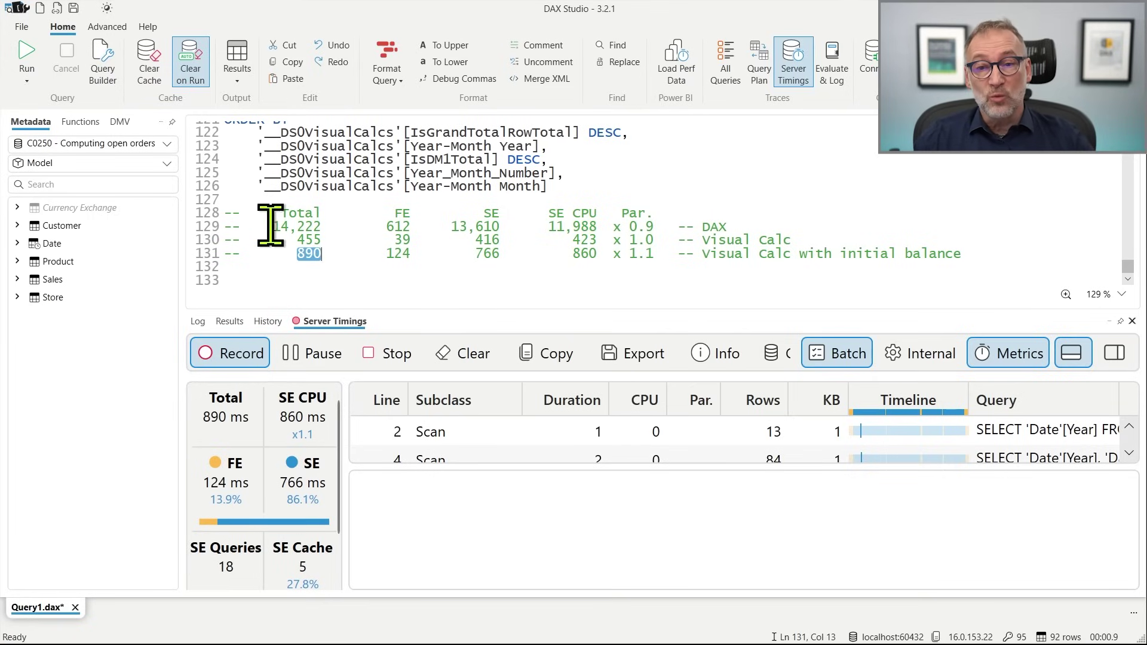
drag(273, 227, 325, 230)
click(516, 214)
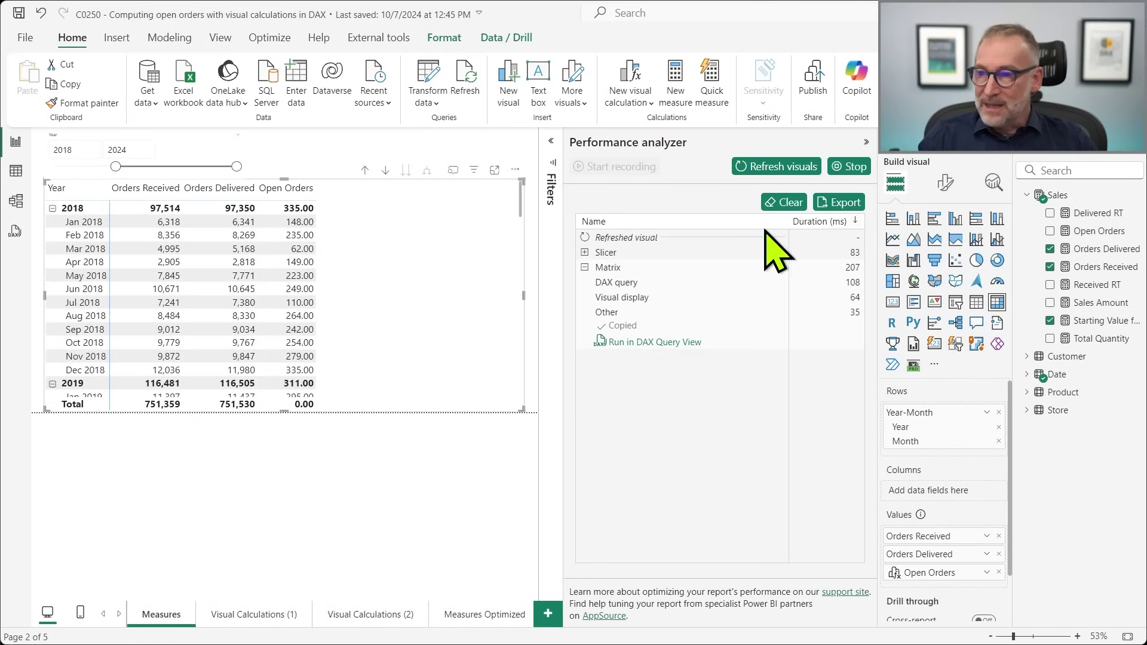
In Power BI Desktop, open the Open Orders calculation for editing and remove Starting Value for Open Orders from the matrix
click(866, 143)
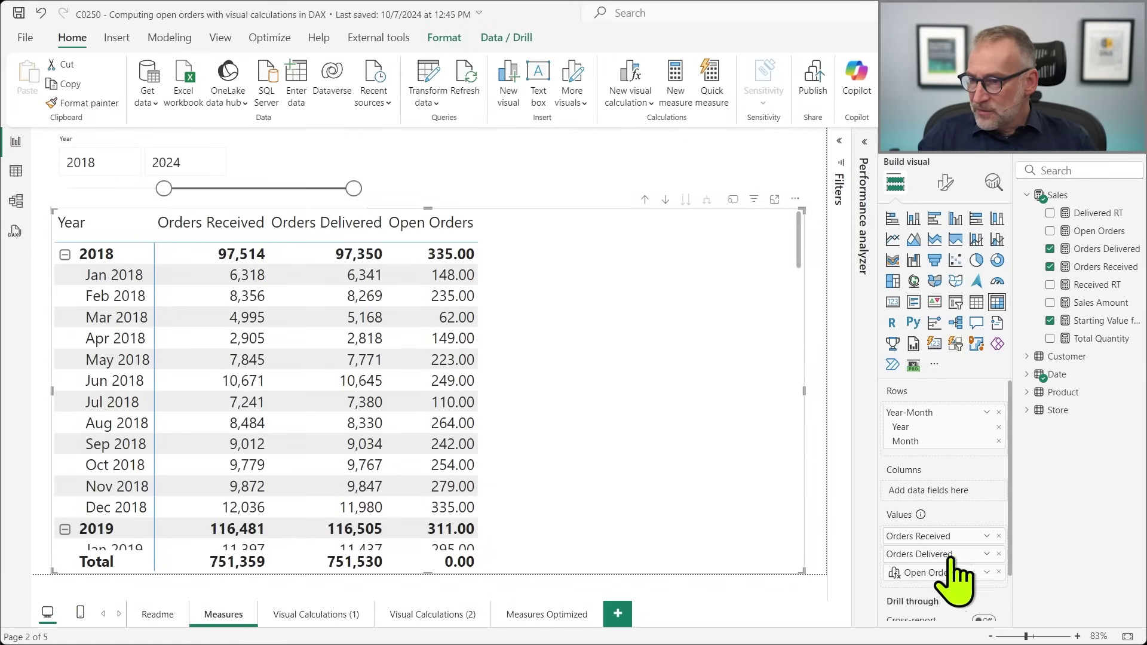
scroll(1011, 539, down, 2)
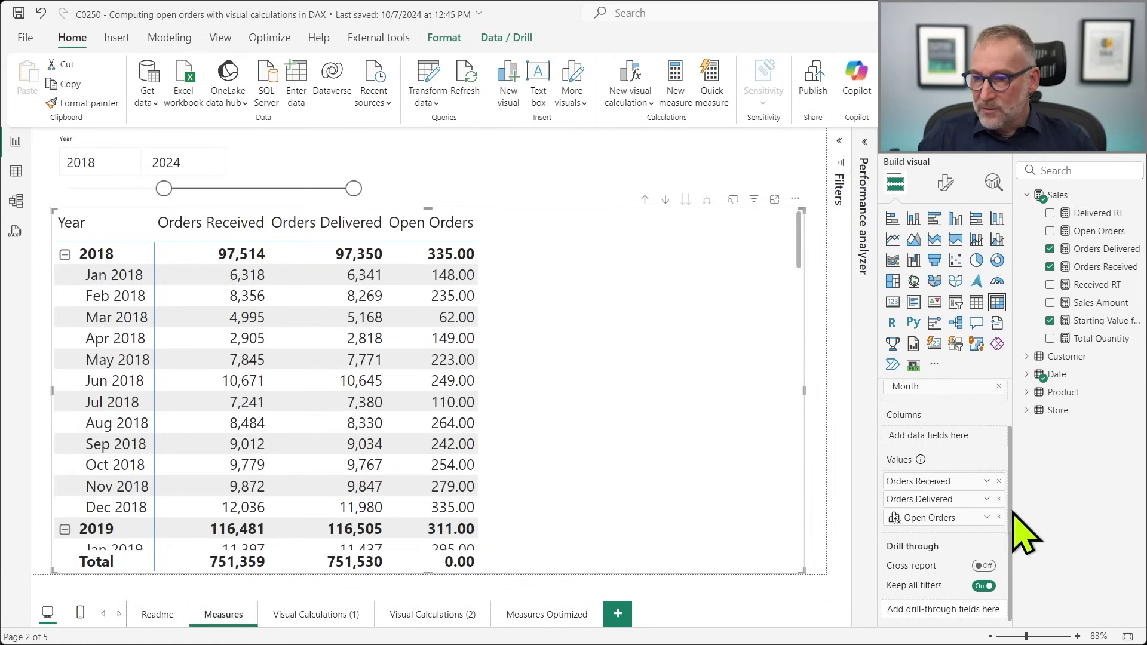
right_click(725, 396)
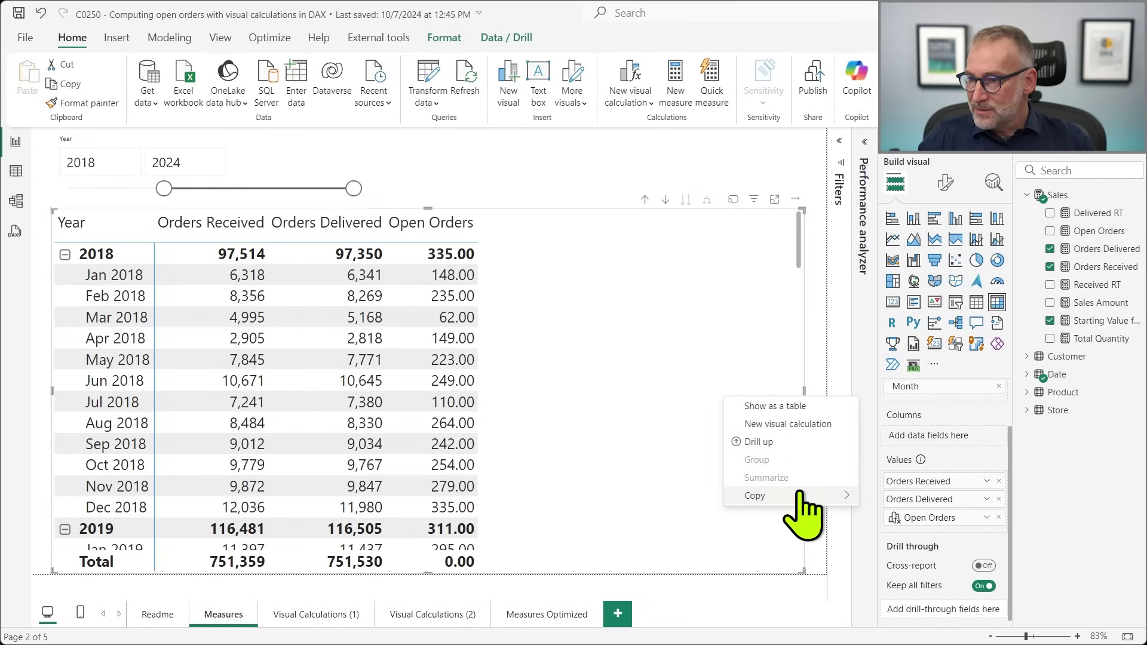
click(942, 530)
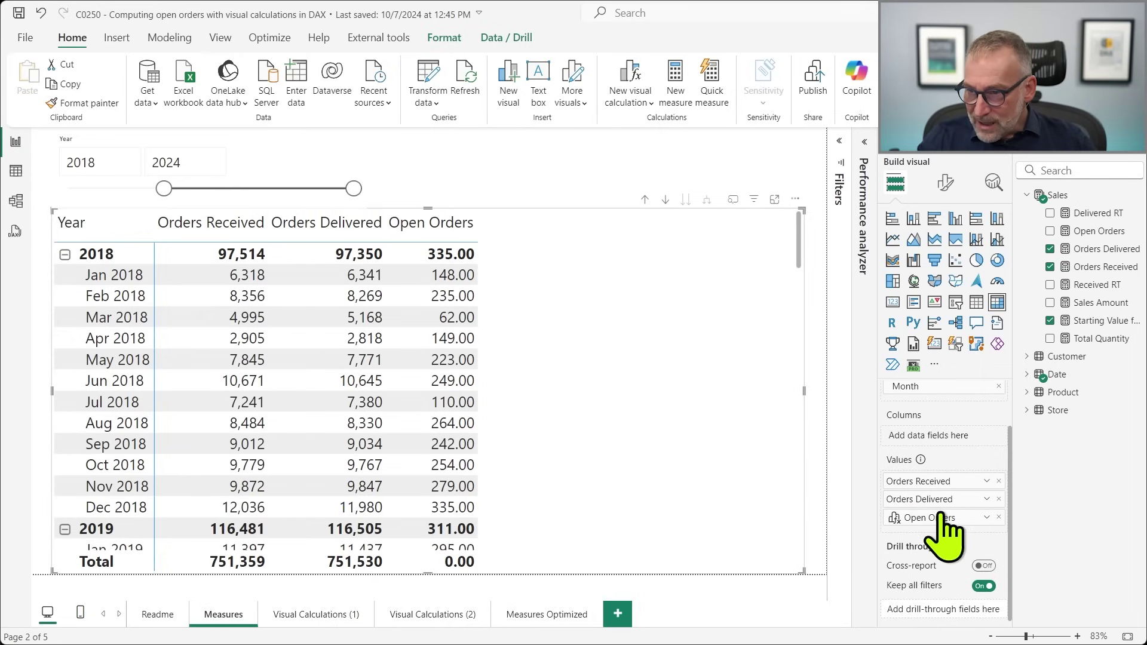
click(987, 518)
click(1050, 586)
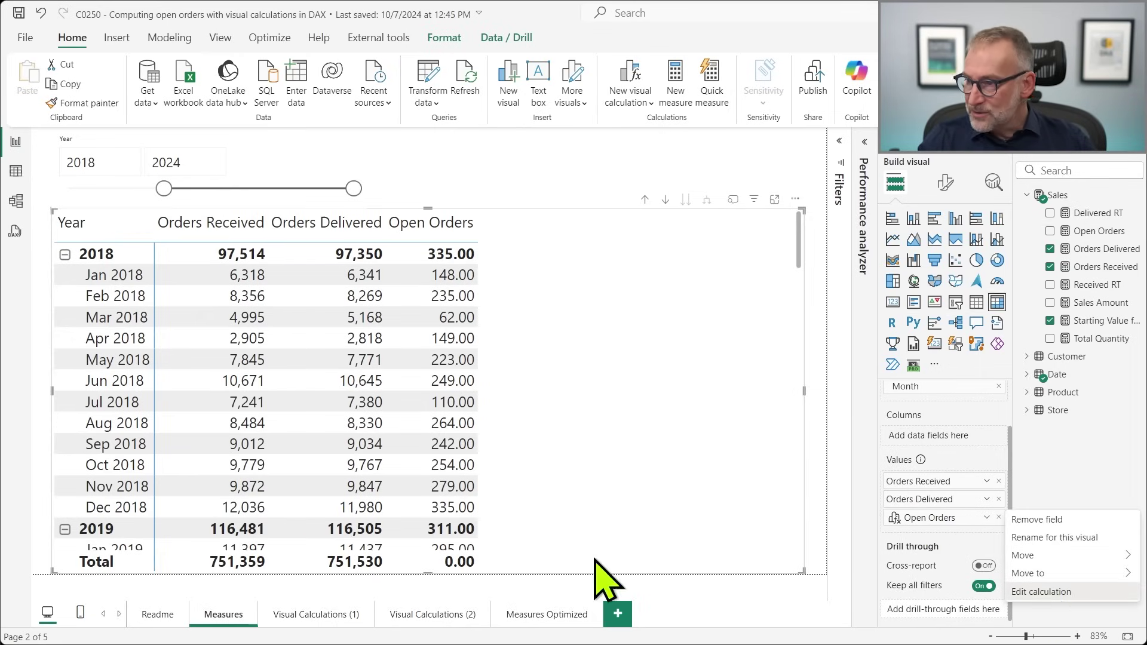
click(998, 561)
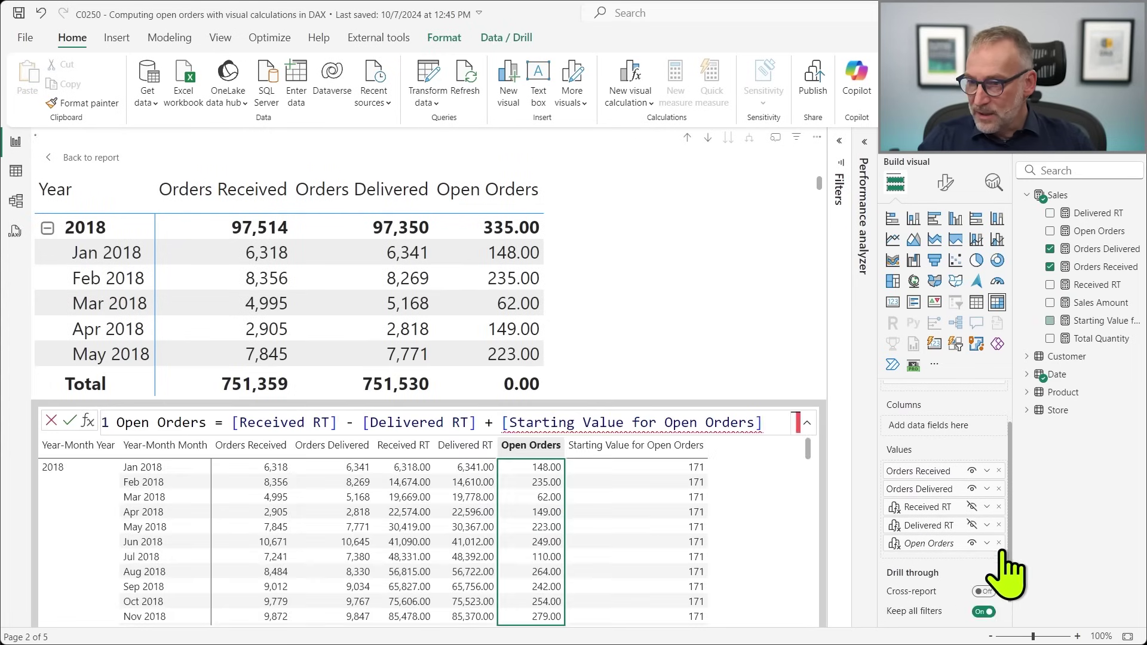
Remove the Open Orders, Delivered RT and Received RT visual calculations from the matrix and return to the report
click(998, 543)
click(998, 526)
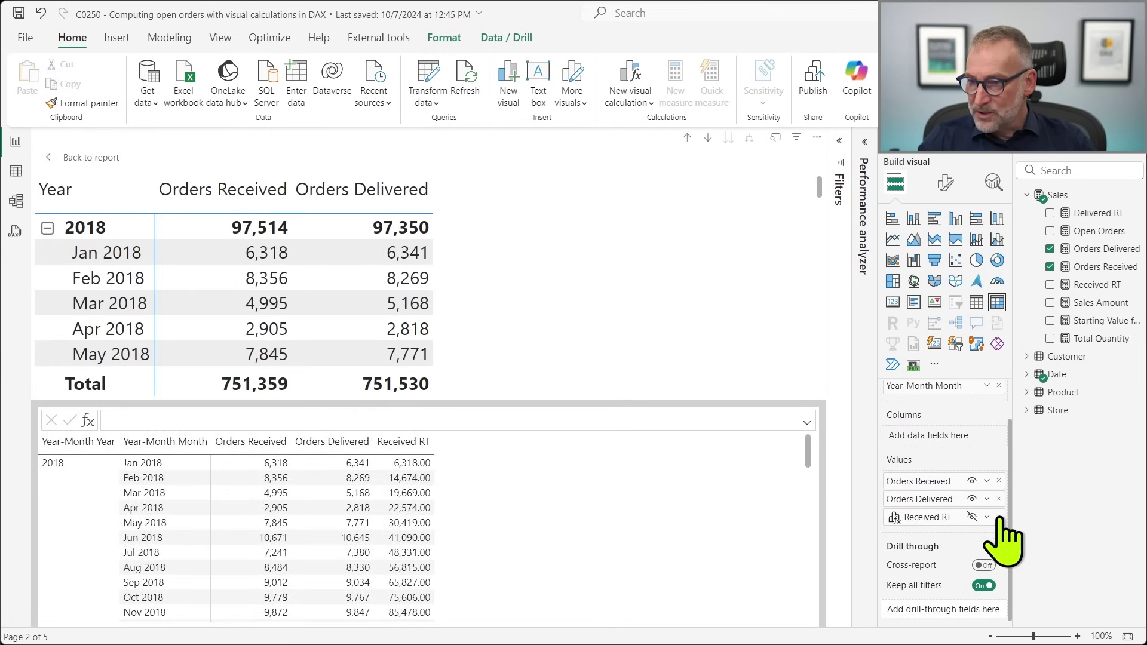
click(998, 515)
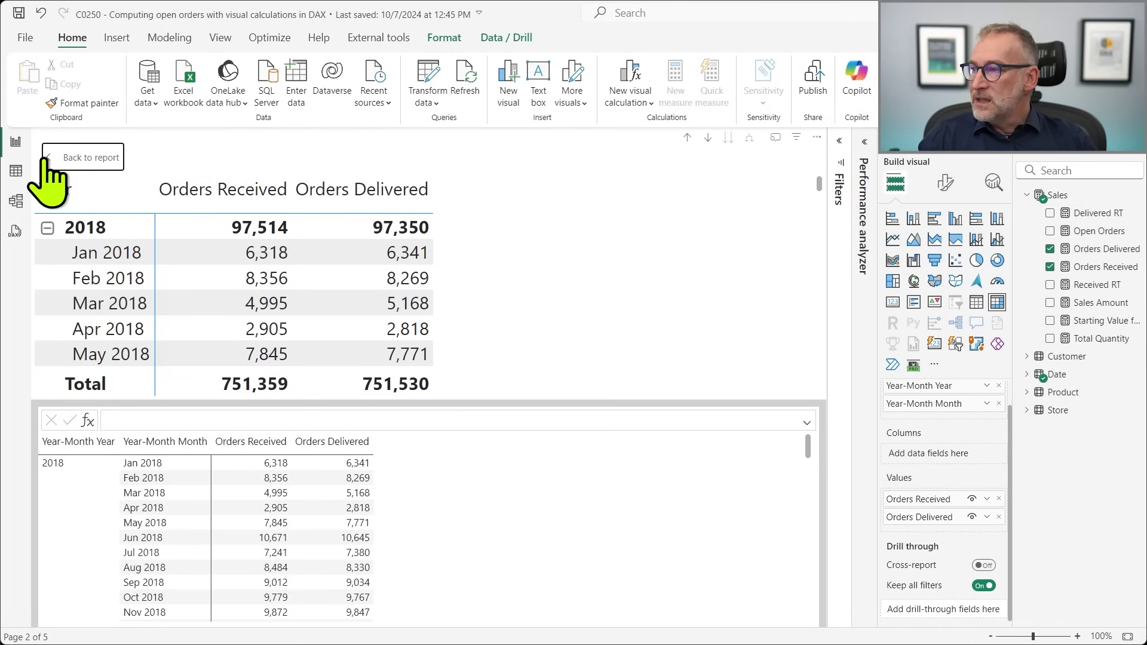
click(84, 158)
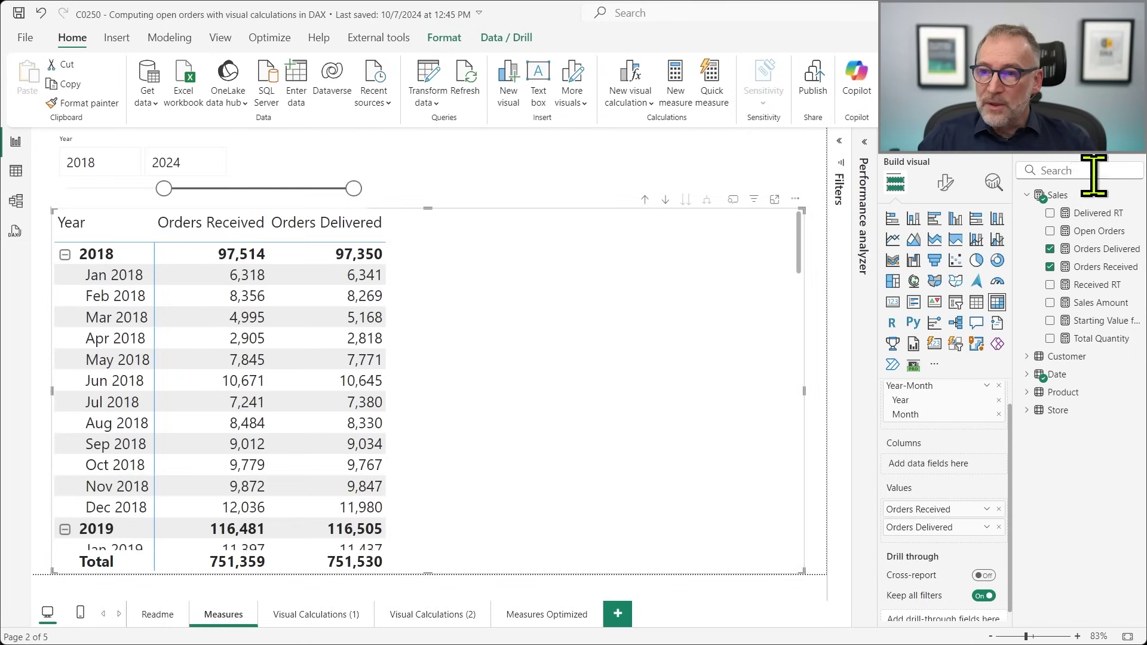
Create a new measure in the Sales table named Open Orders DAX Opt and leave its definition on a new line
right_click(1087, 199)
click(1023, 227)
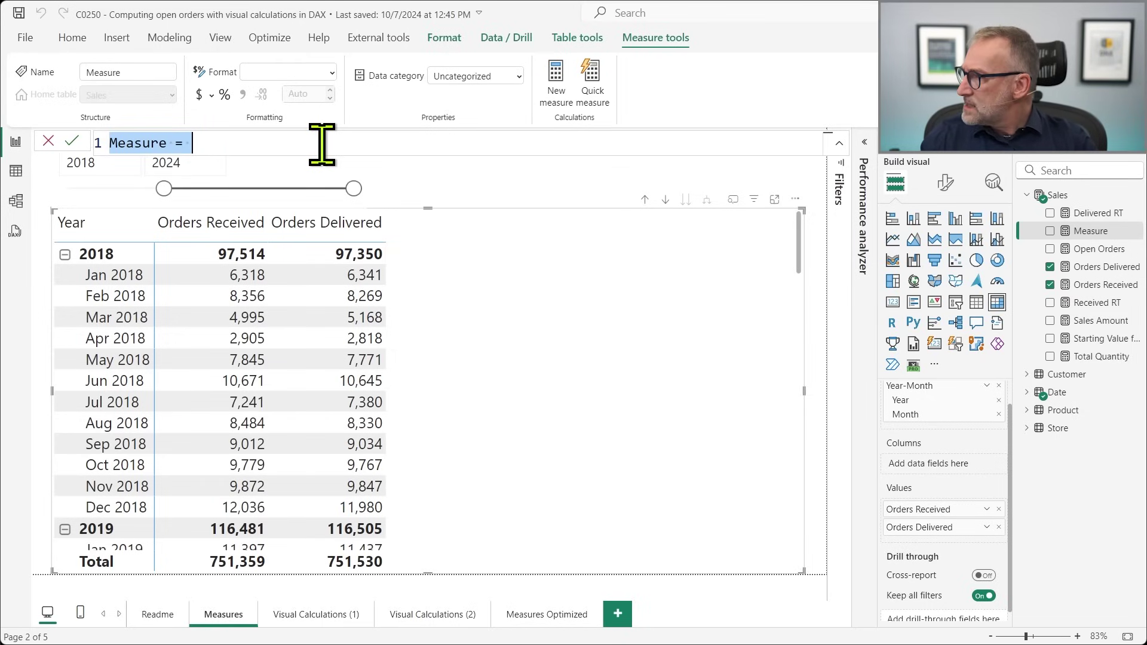
text(Open )
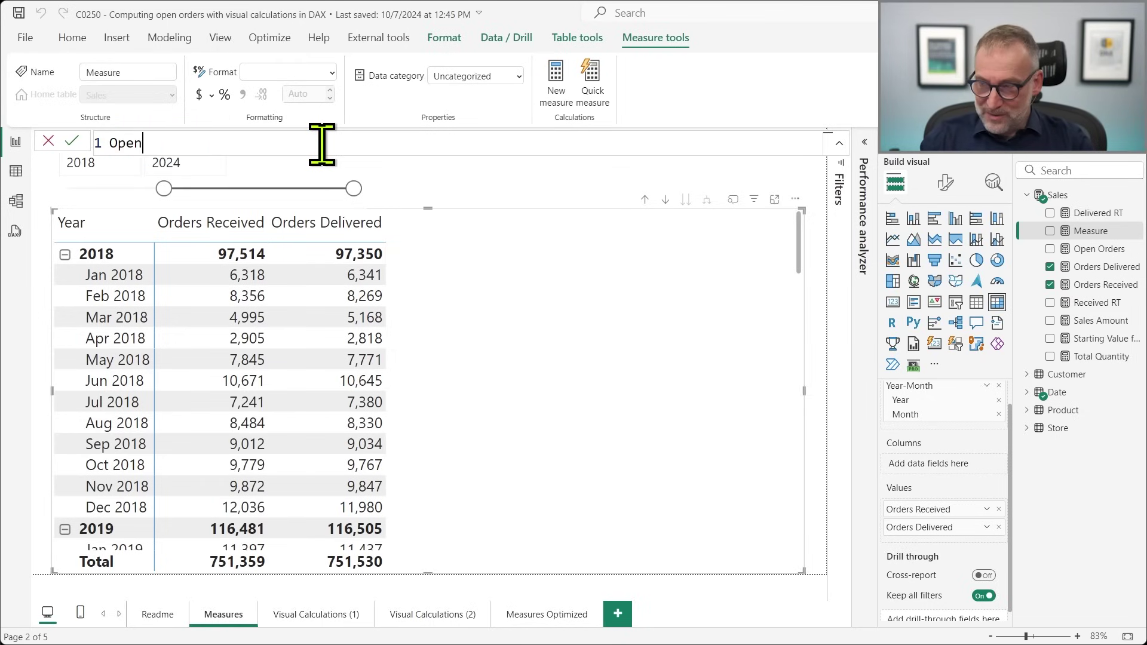
text(Orderd)
key(BackSpace)
text(s DAX Opt =)
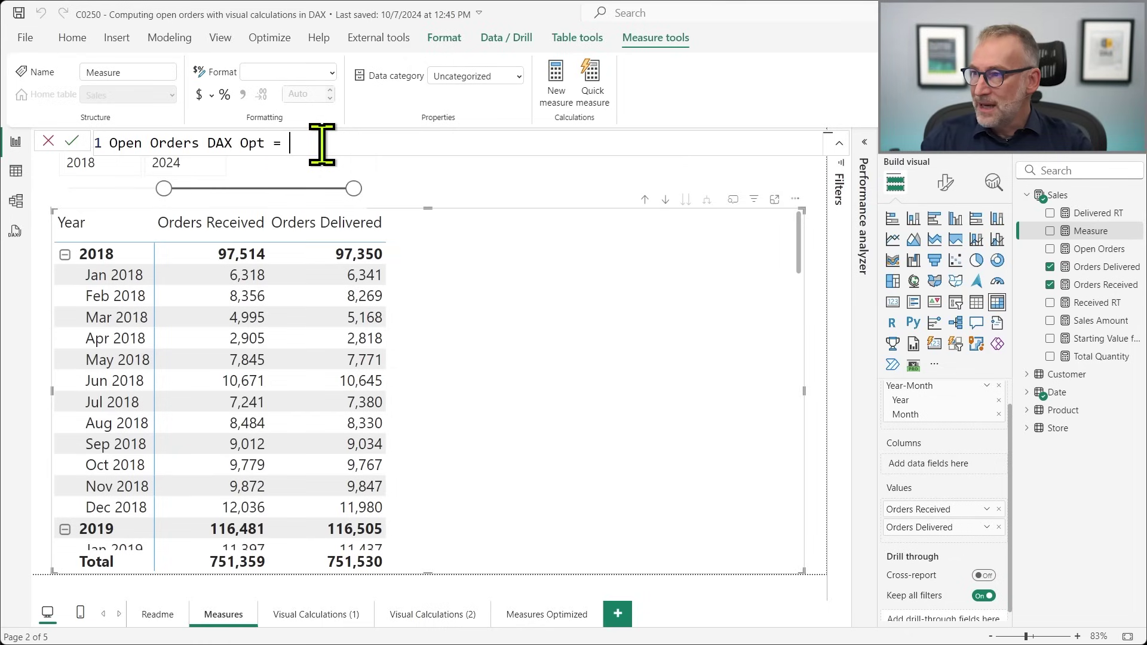
key(shift+Return)
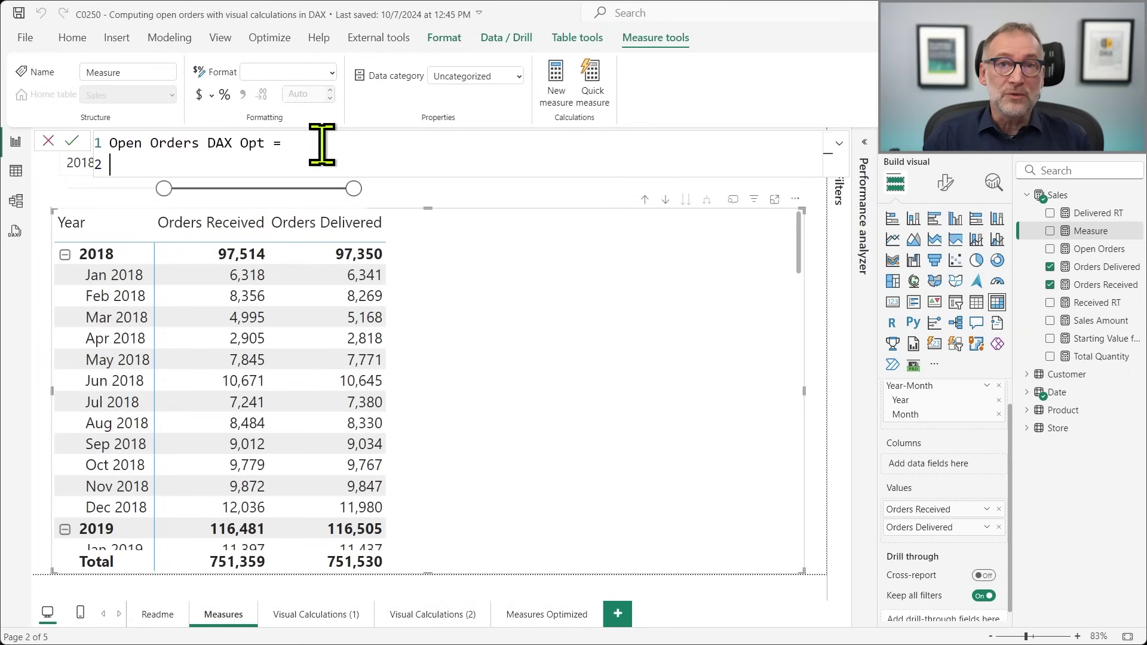
Define a Deltas variable that starts an ADDCOLUMNS over ALL ( 'Date'[Date] )
text(VAR Deltas =)
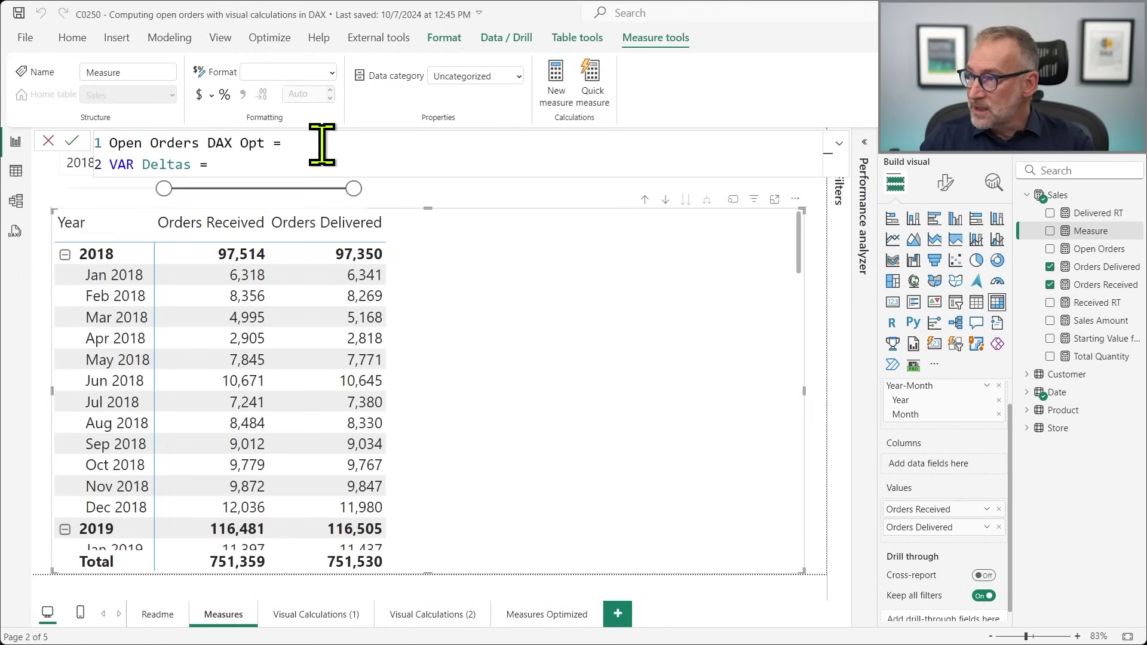
key(shift+Return)
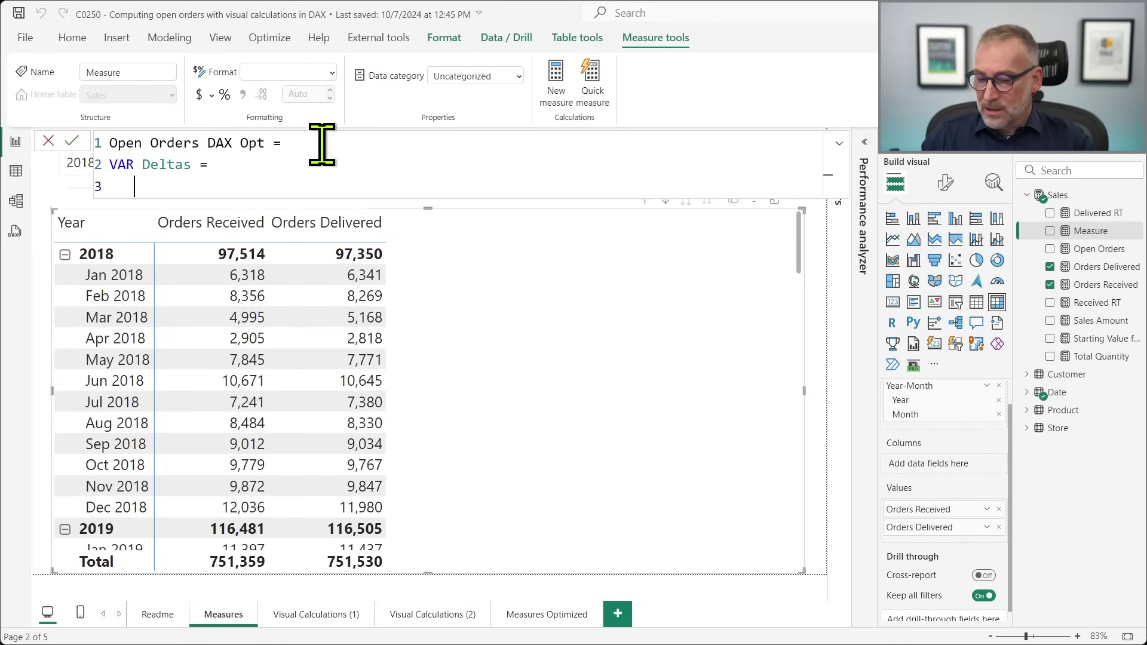
text(ADDCOLUMNS ()
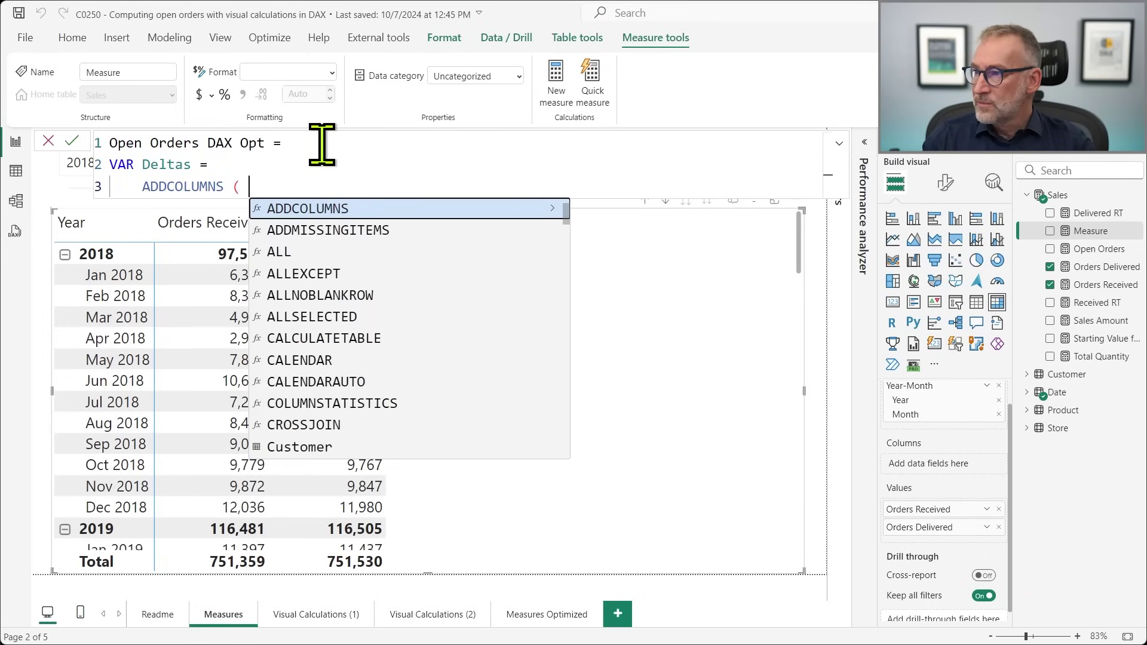
key(shift+Return)
text(ALL ( 'Date'[Date] ),)
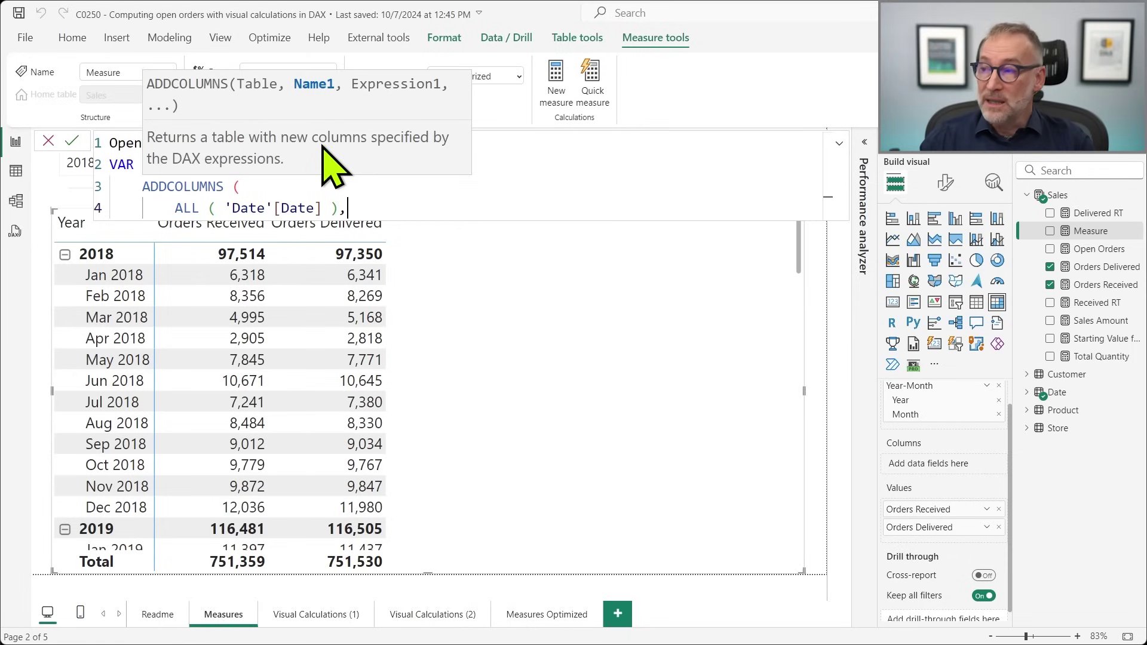
key(shift+Return)
text("@Delta)
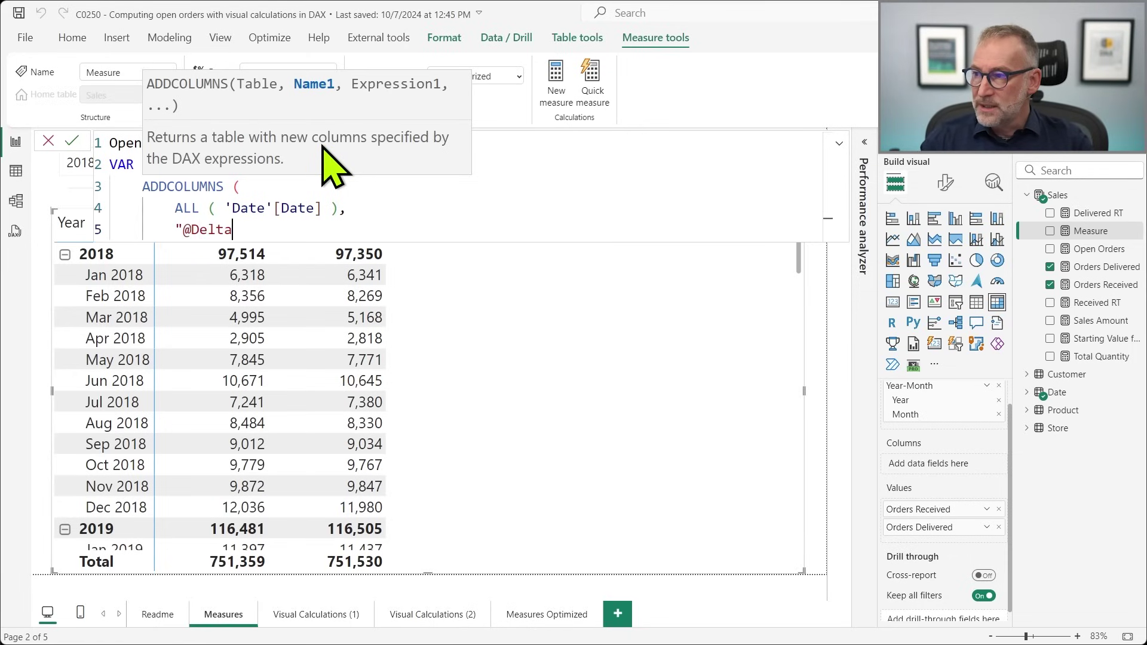
text(", [)
key(Down)
key(Down)
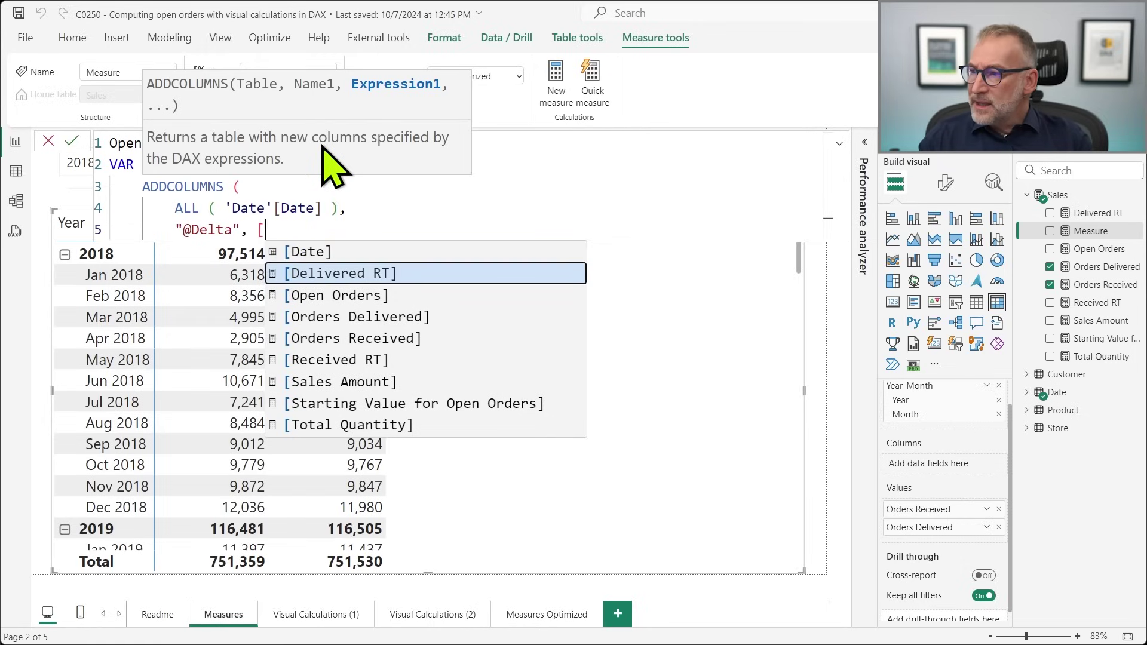
key(Down)
key(Down)
key(Tab)
text(- [)
key(Down)
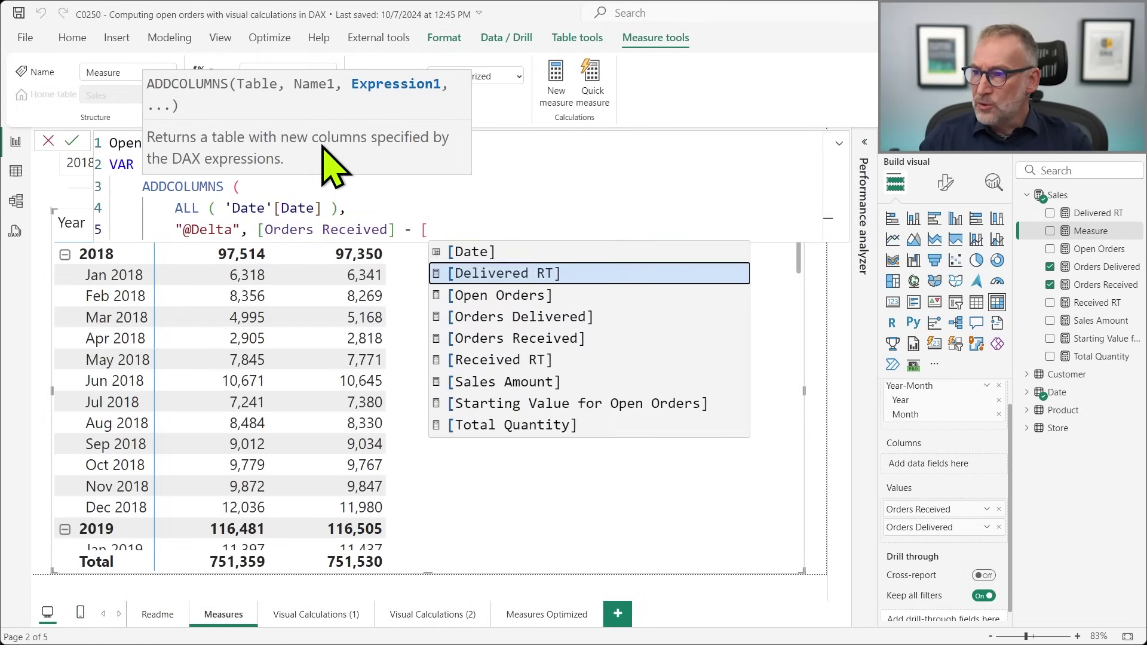
key(Down)
key(Down)
key(Tab)
key(Return)
text())
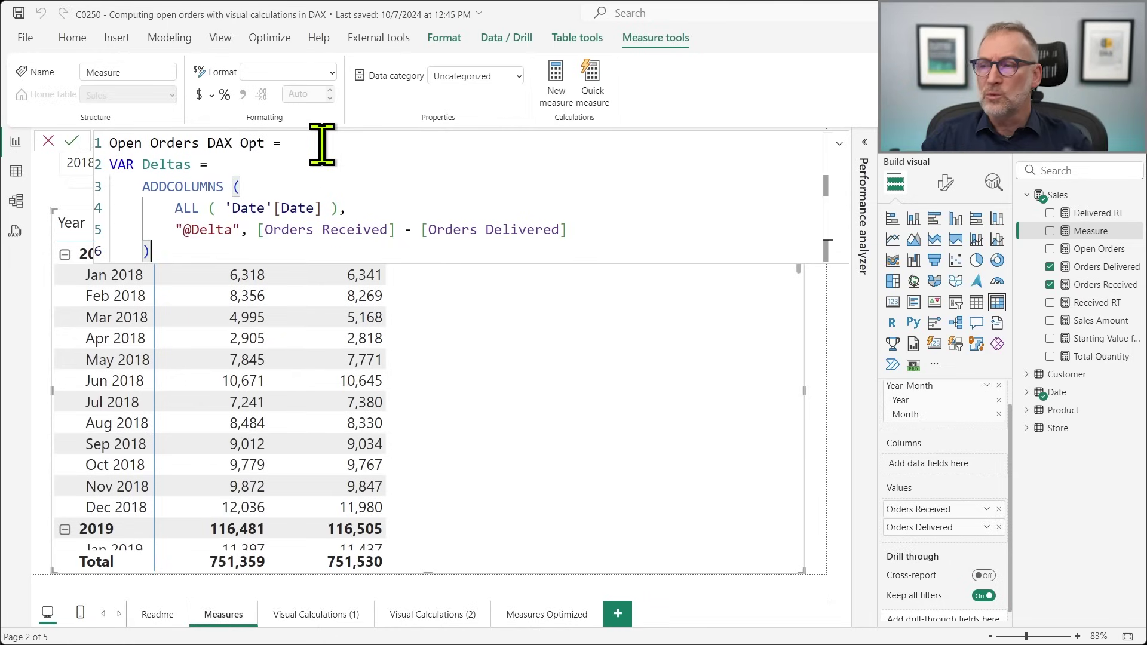
Add a MaxDate variable defined as MAX ( 'Date'[Date] ) below Deltas
key(Return)
text(VAR Res)
key(BackSpace)
key(BackSpace)
key(BackSpace)
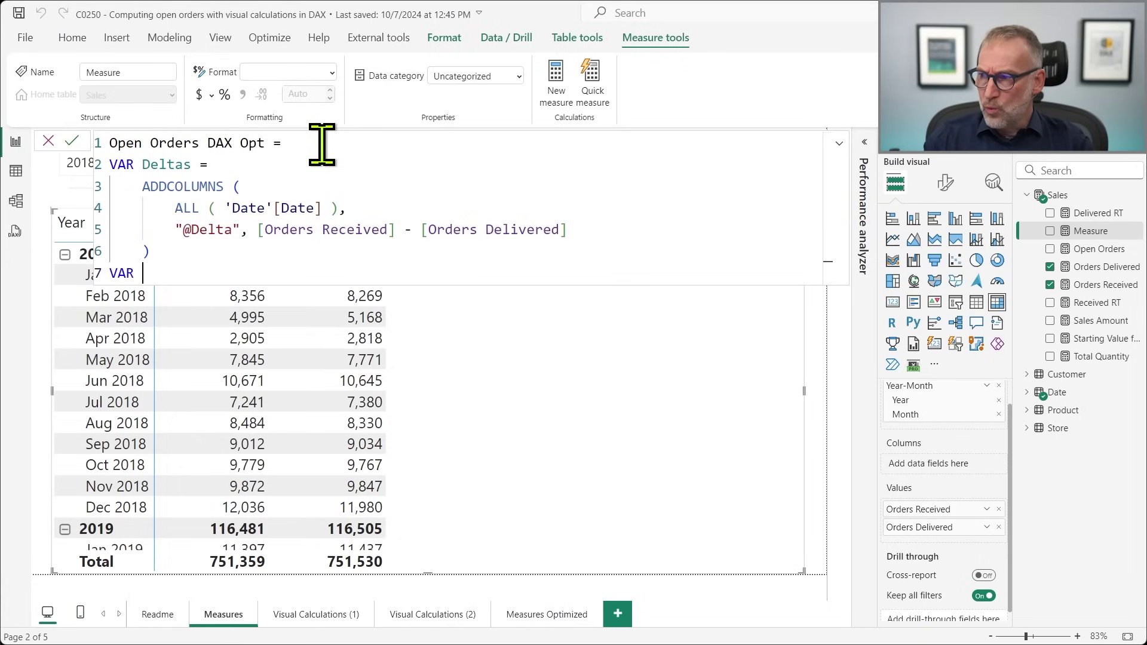
text(MaxDa)
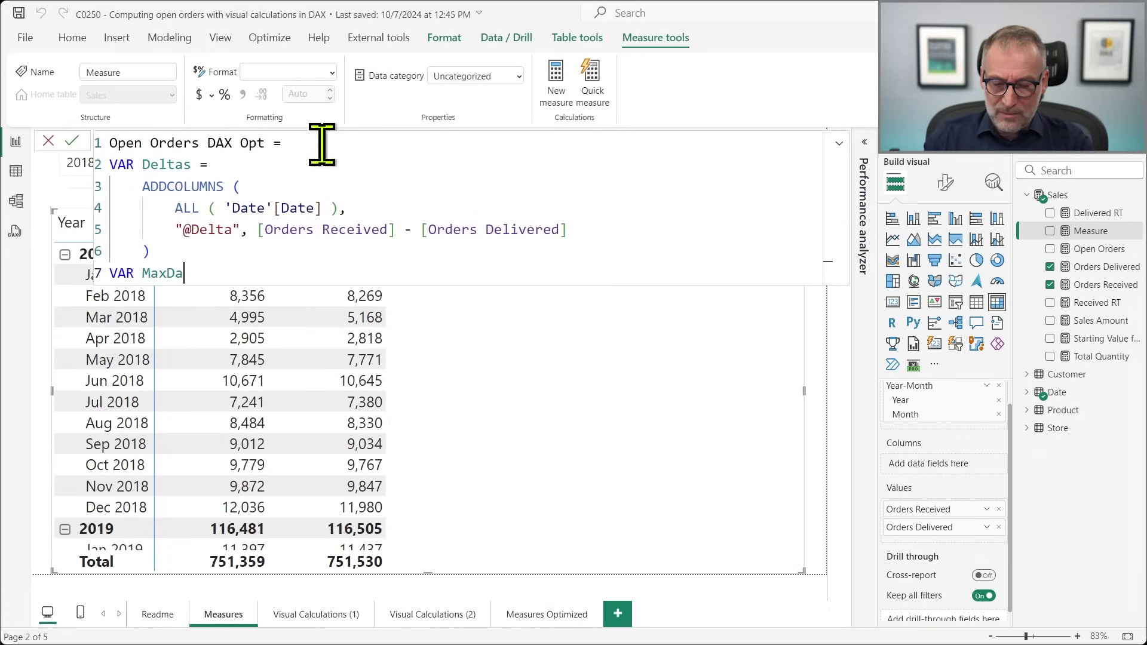
text(te = MAX ()
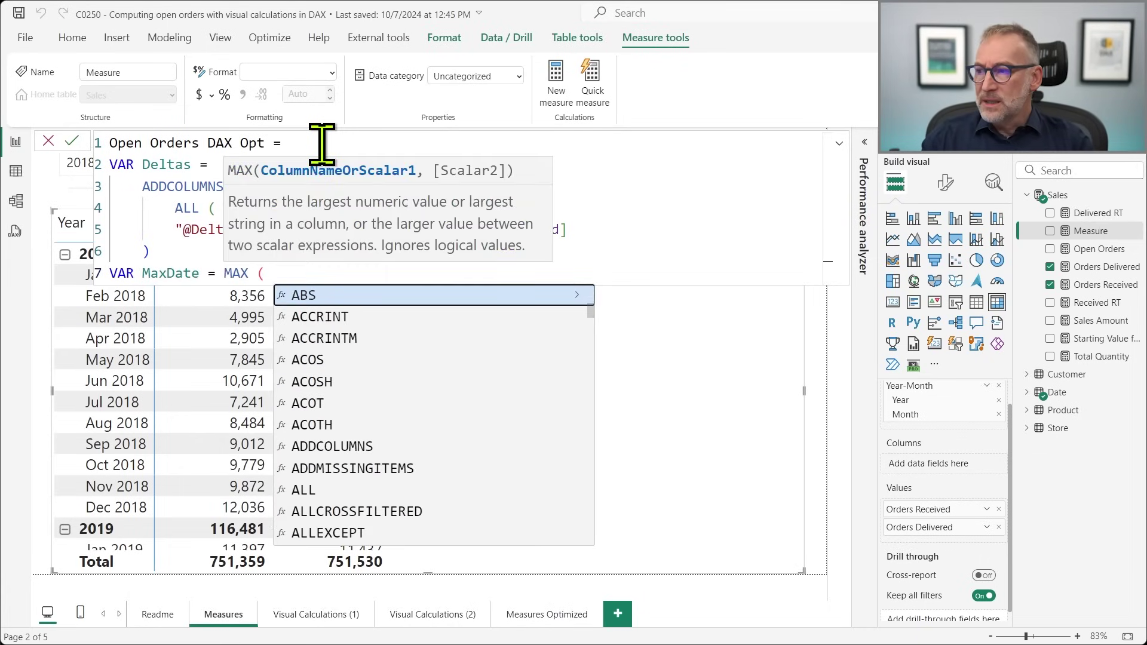
text( 'Date'[Date] ))
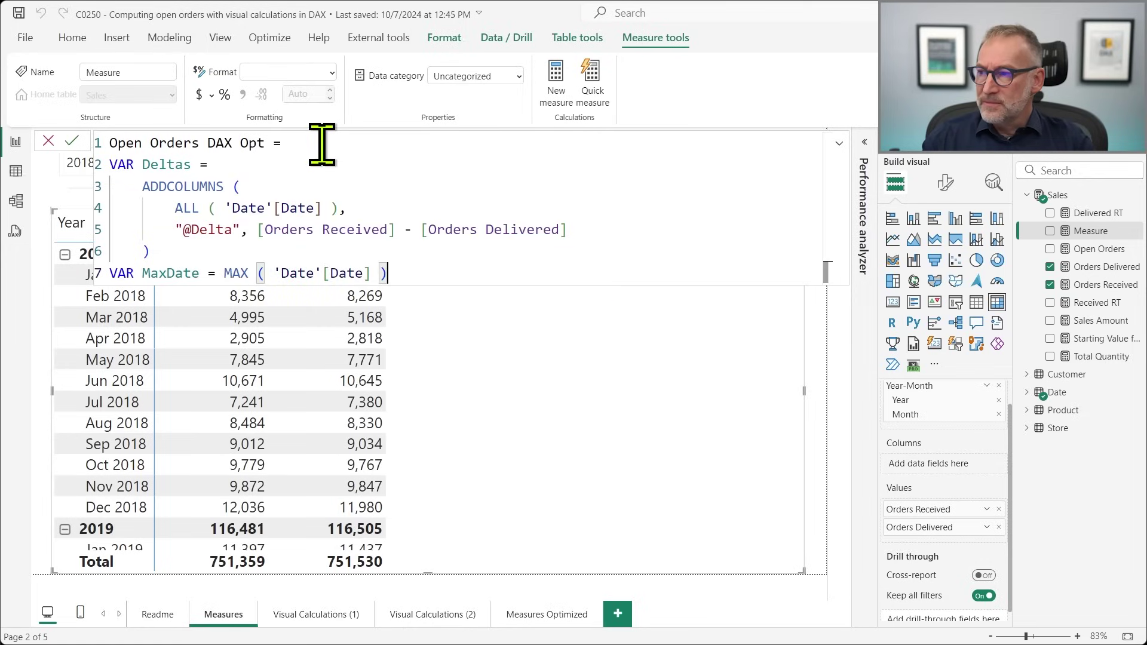
Add a Result variable that starts a SUMX with Deltas as its table argument
key(Return)
text(VAR)
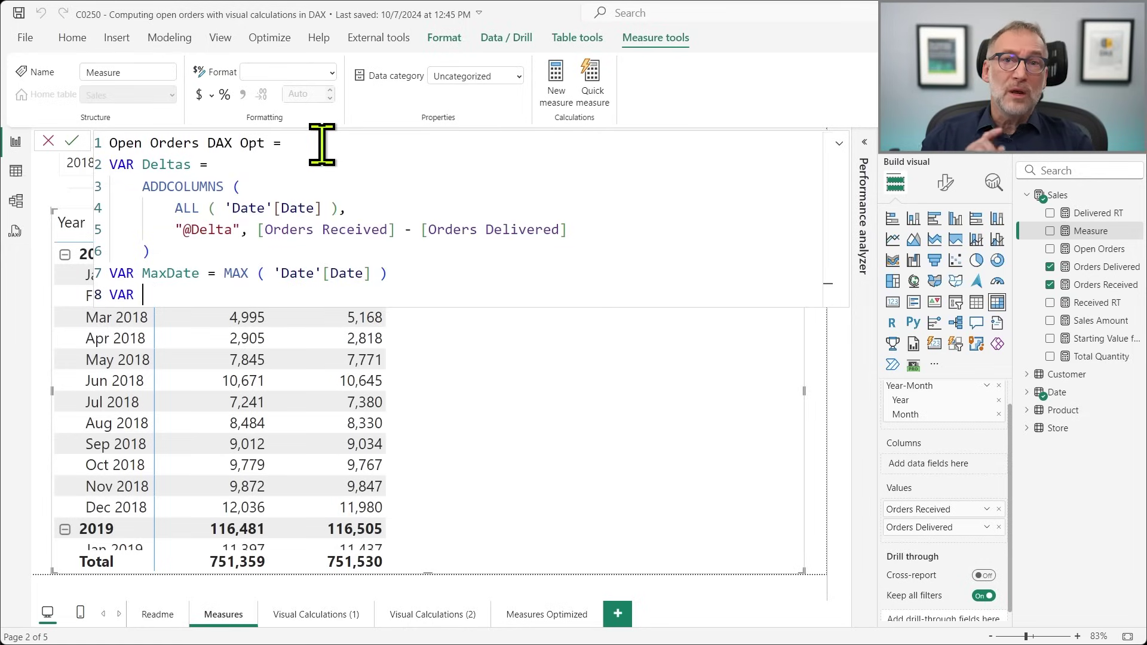
double_click(177, 166)
click(207, 296)
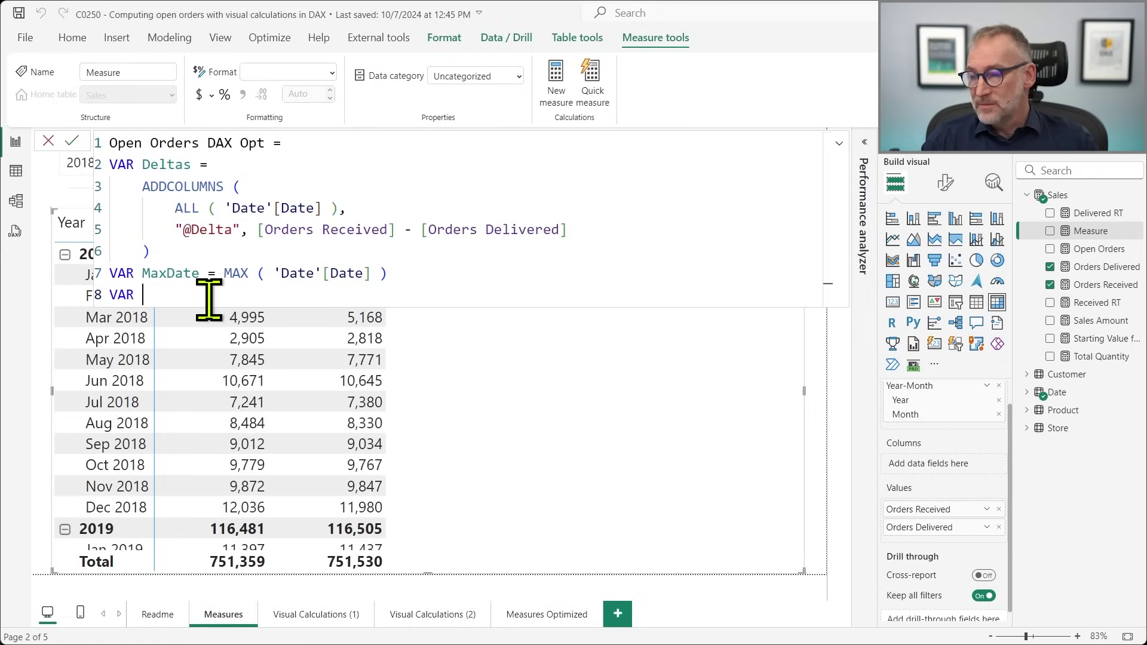
text(Result)
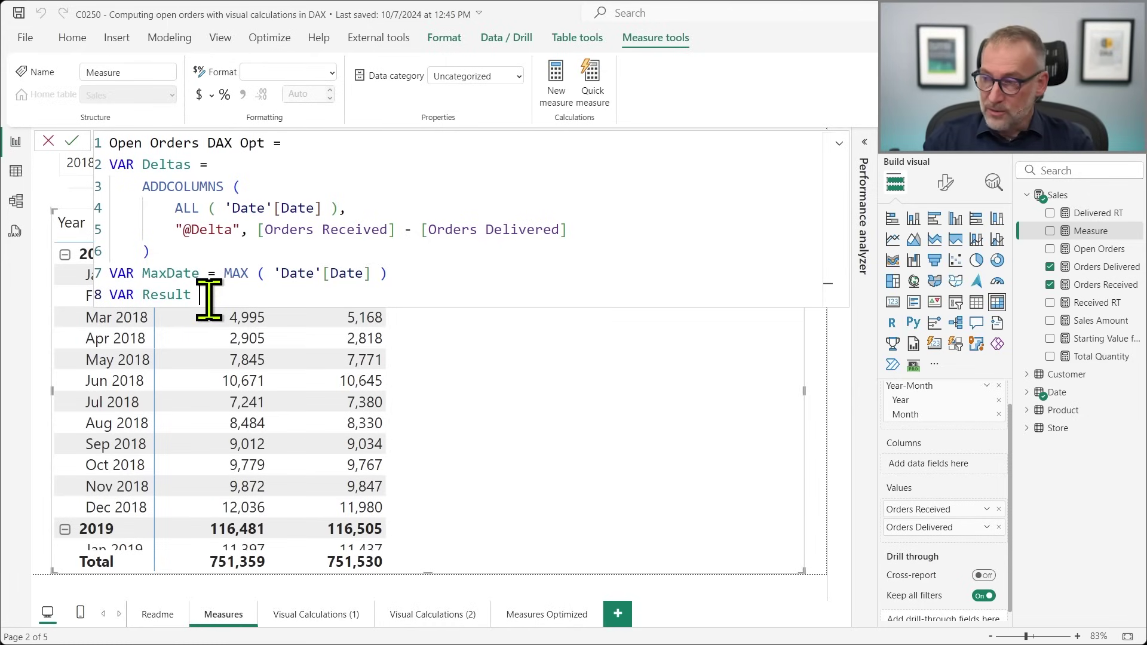
text( =)
key(Return)
text(SUM)
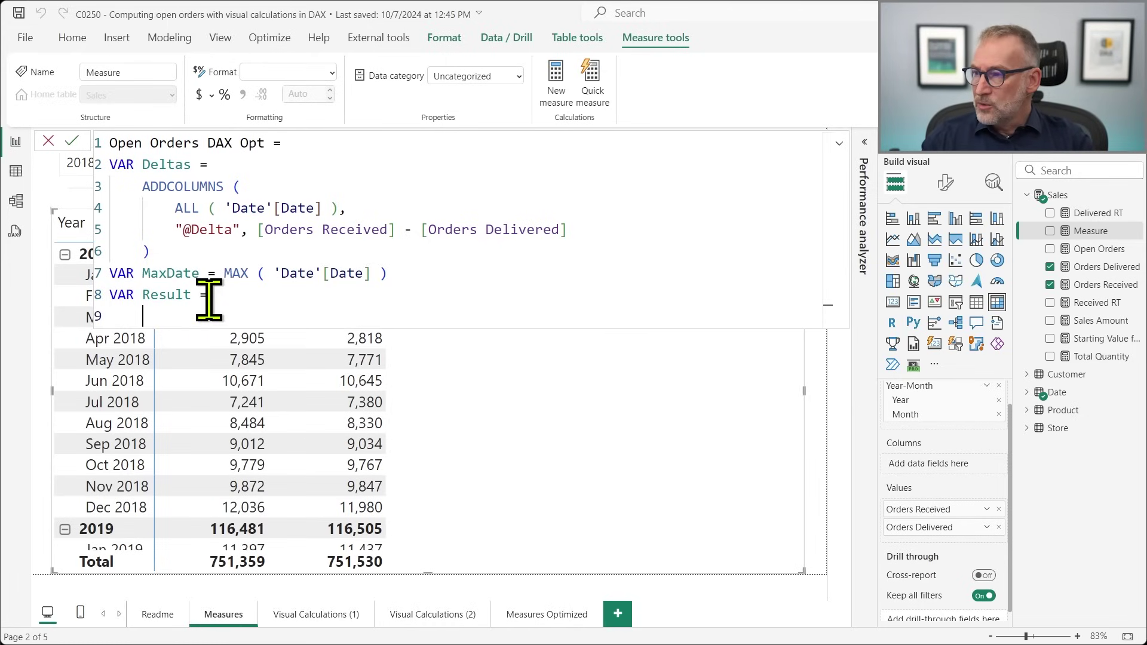
text(X ()
key(Return)
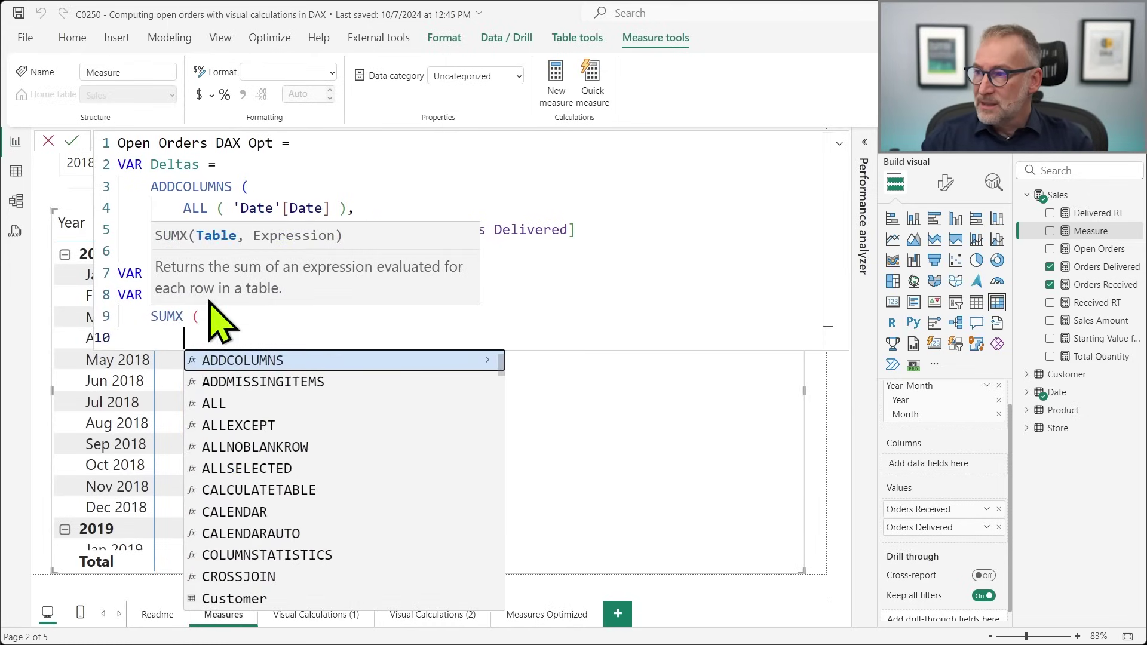
key(Escape)
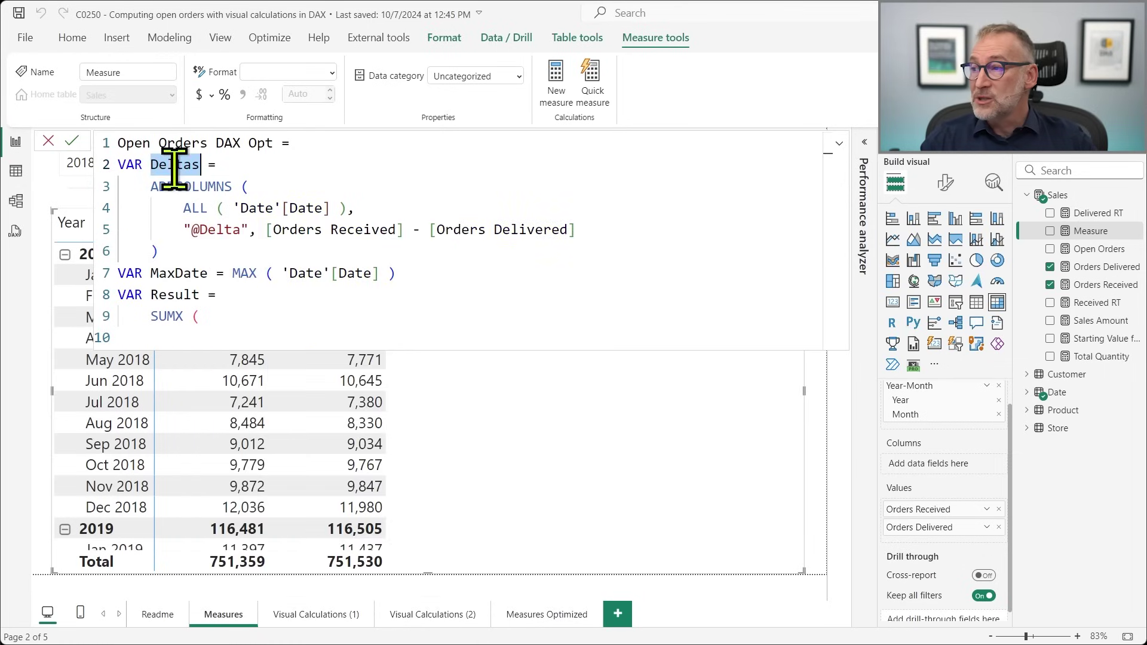
text(Deltas)
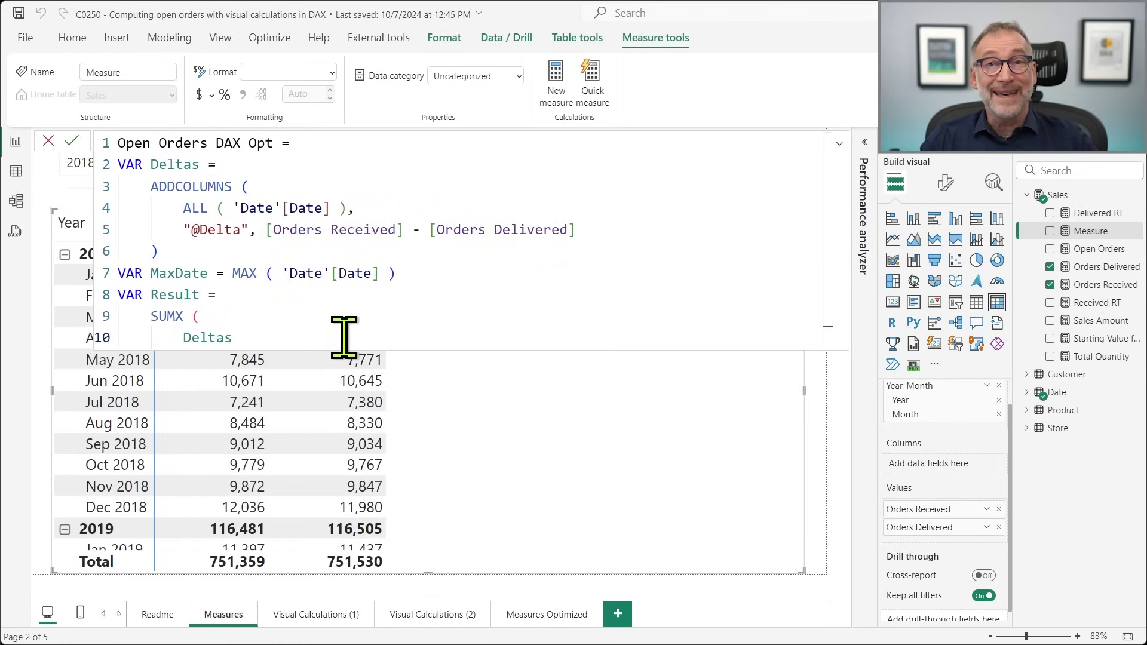
text(,)
key(Return)
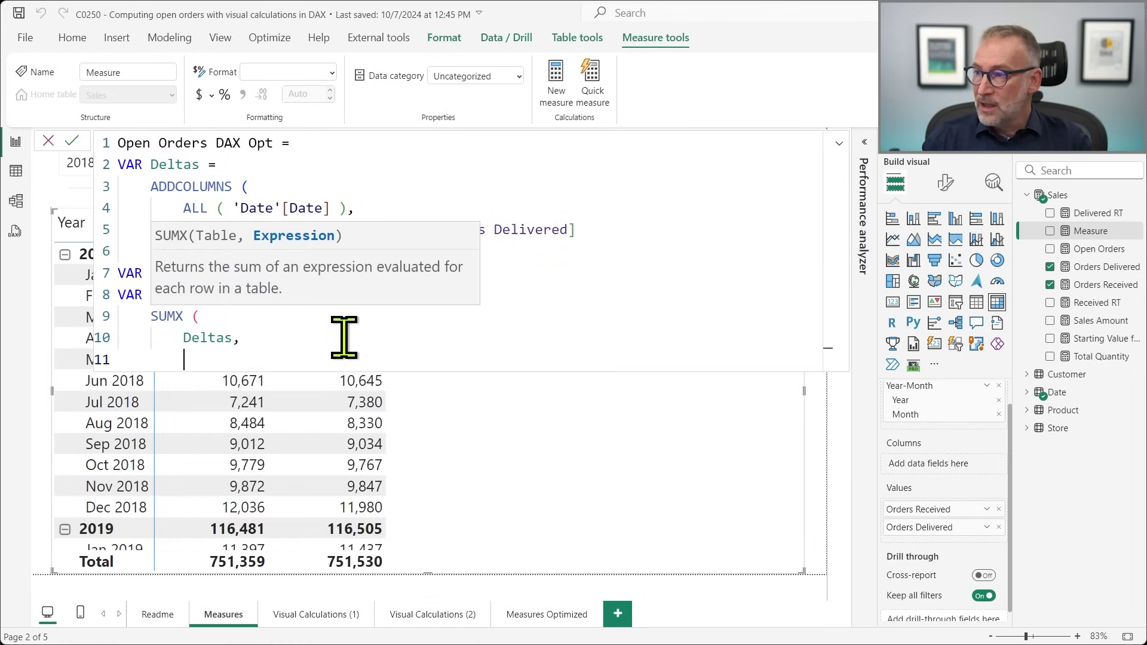
Wrap Deltas inside the SUMX in a FILTER with the condition 'Date'[Date] <= MaxDate and close the FILTER
text('D)
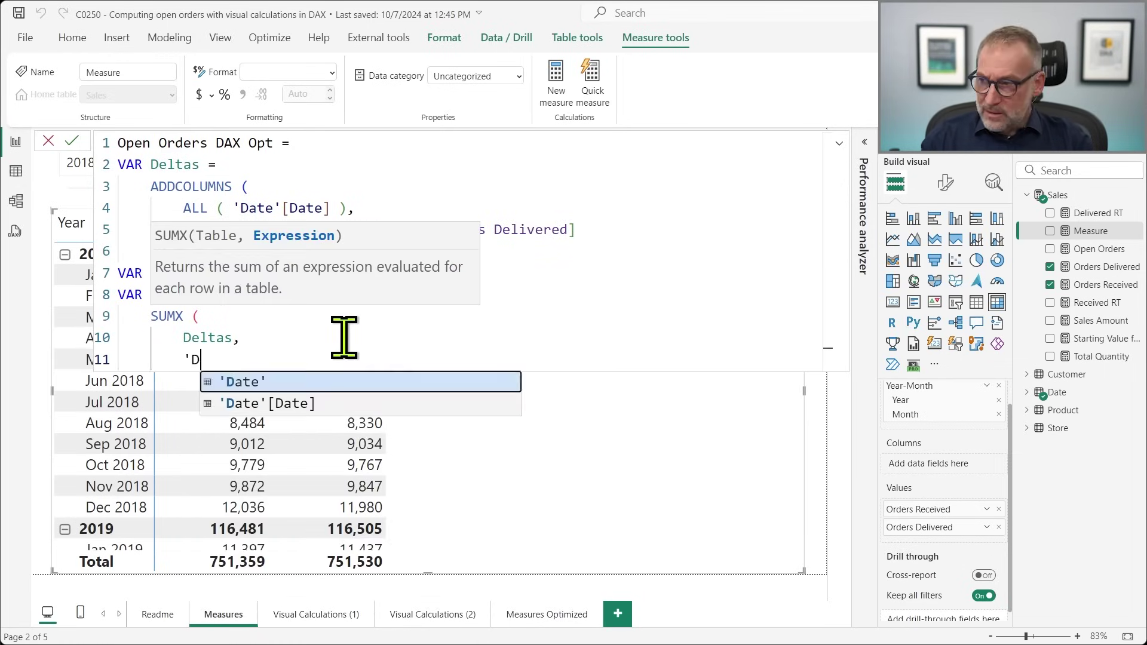
key(Down)
key(Tab)
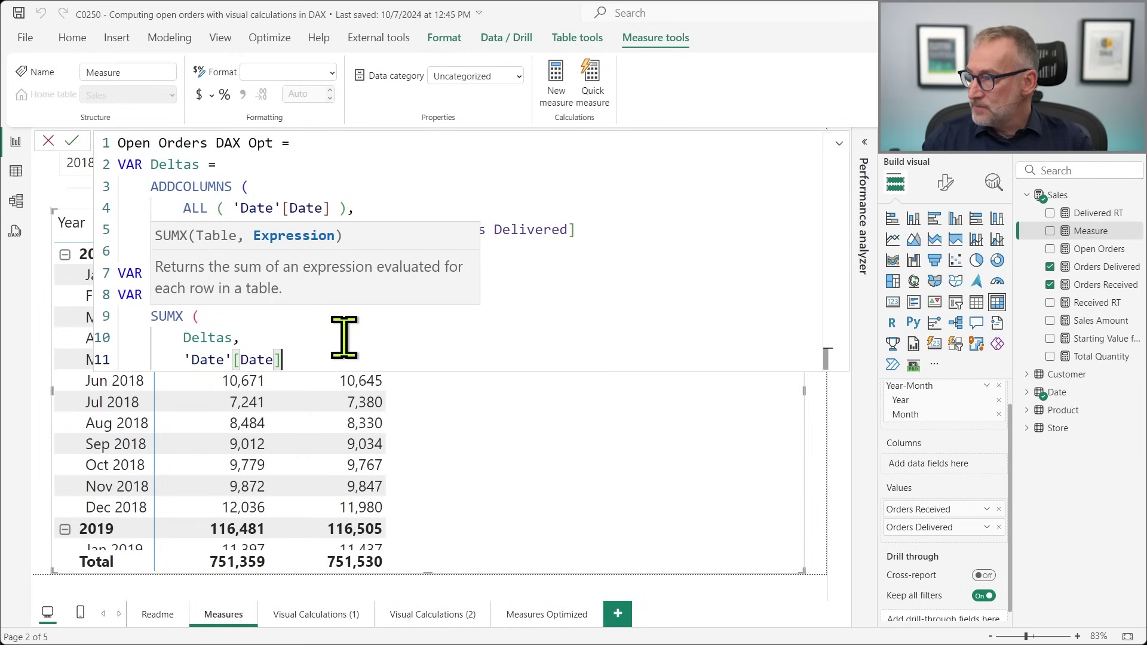
key(Up)
key(Home)
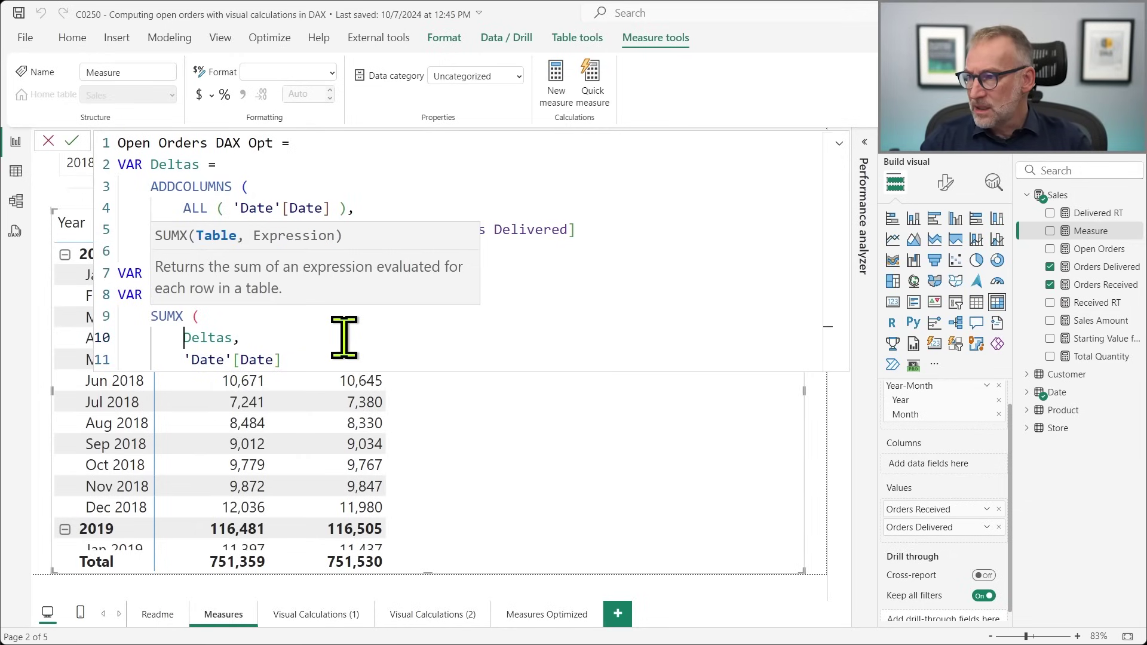
text(FILTER ()
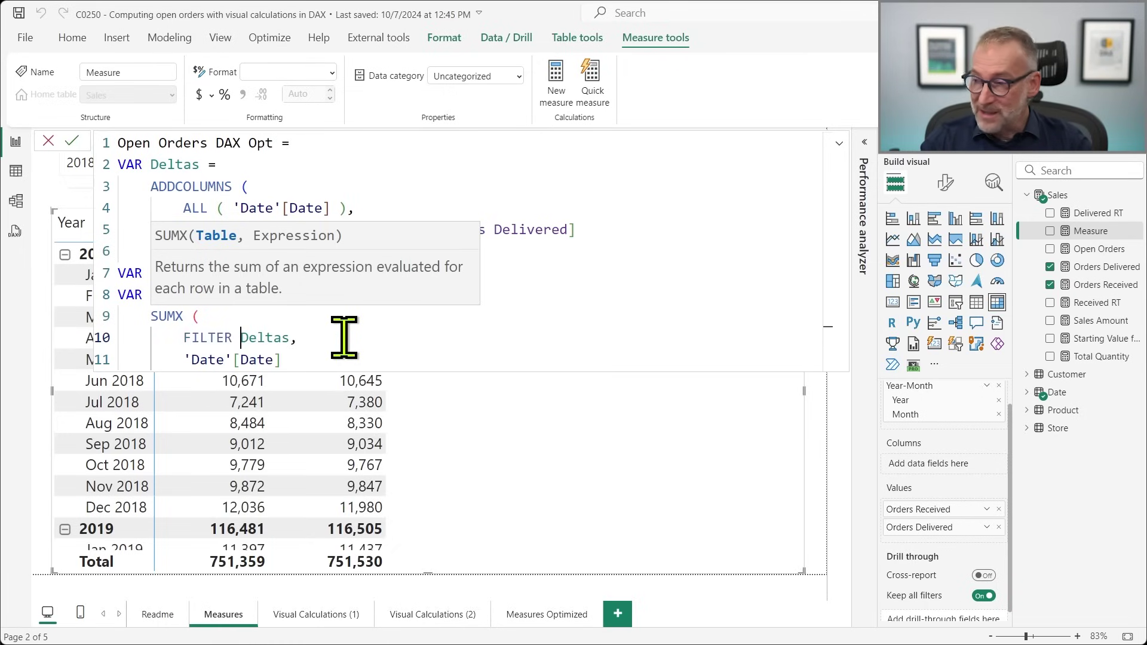
key(Return)
key(Tab)
key(Tab)
key(End)
text(<)
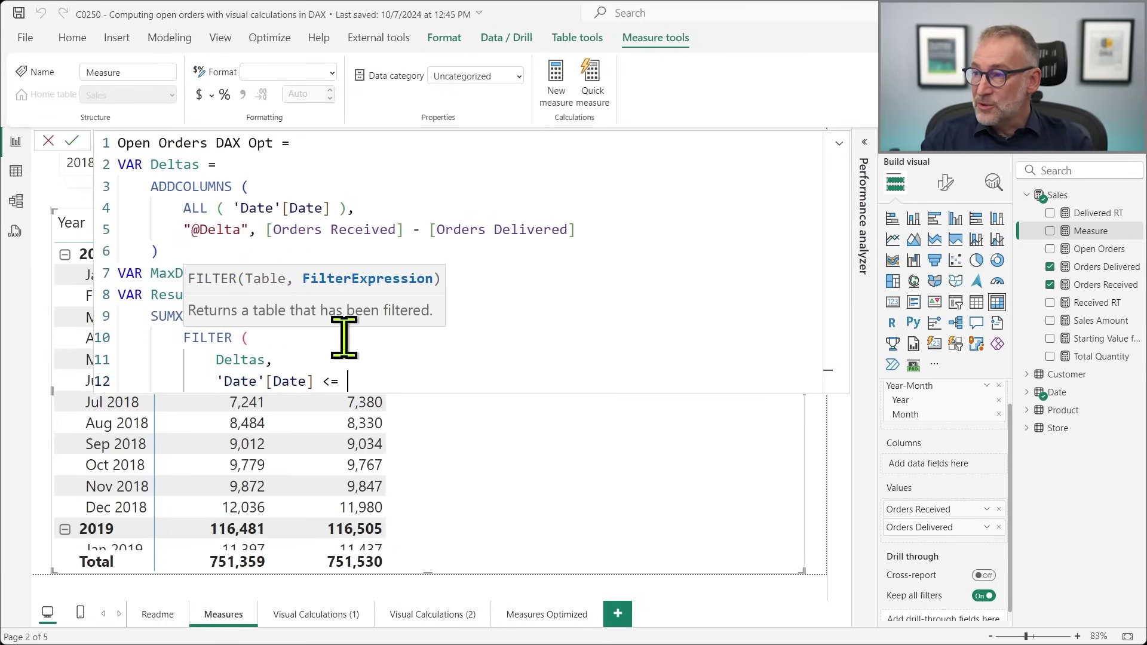
text(= MaxDate)
key(shift+Return)
key(shift+Tab)
text())
key(shift+Home)
key(shift+Up)
key(shift+Up)
key(shift+Up)
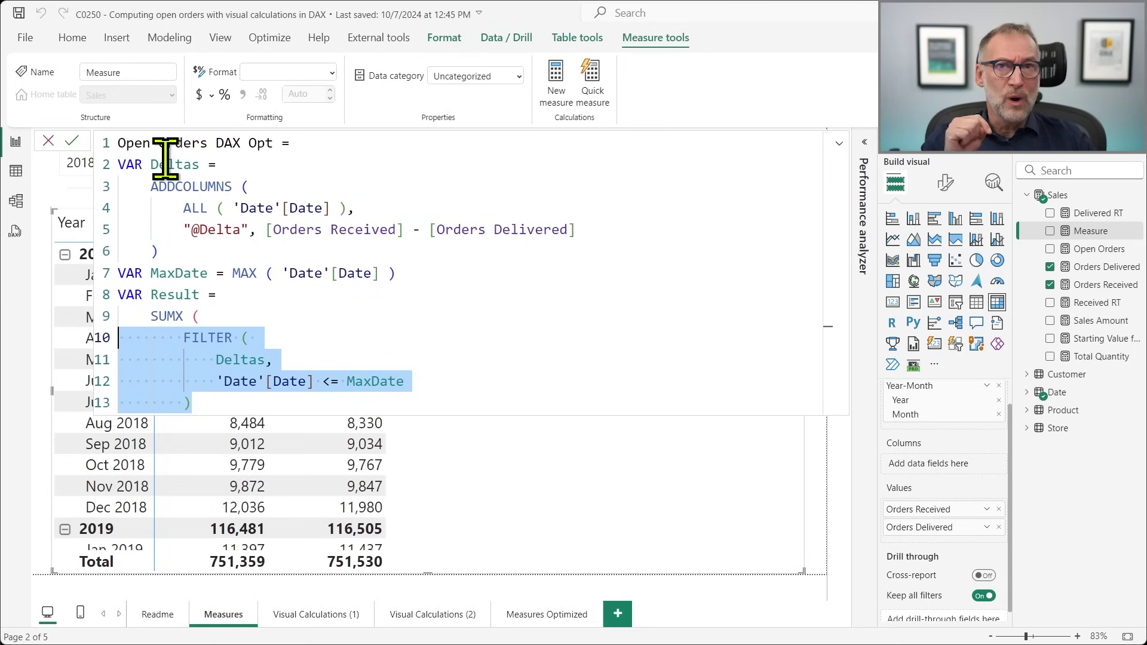
click(202, 404)
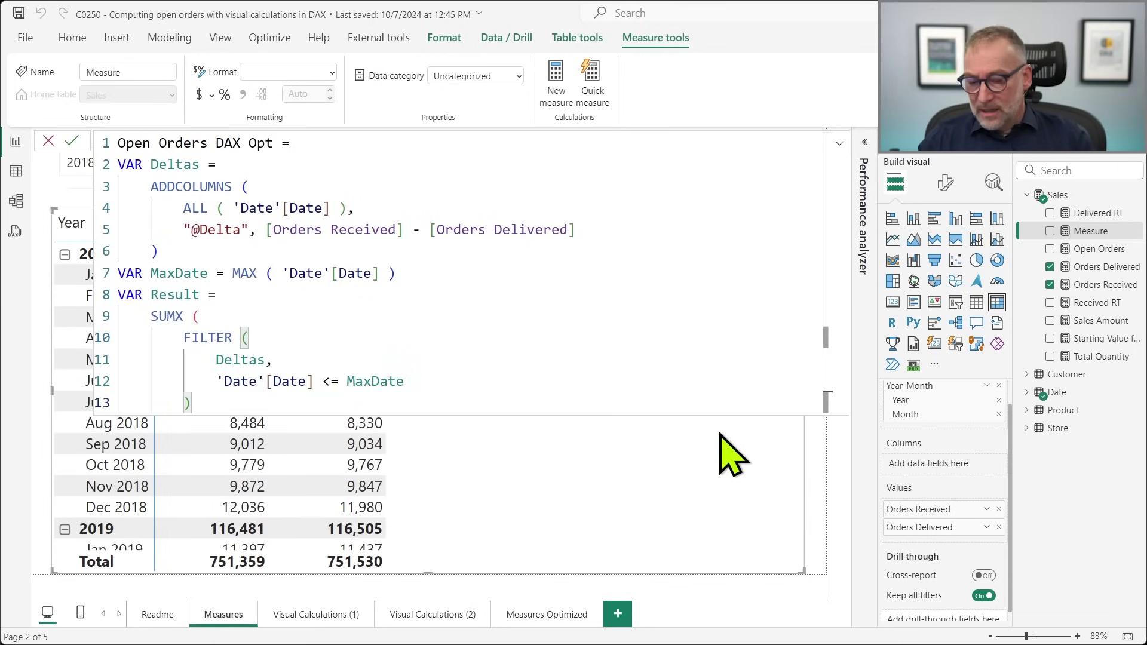
text(;)
key(Return)
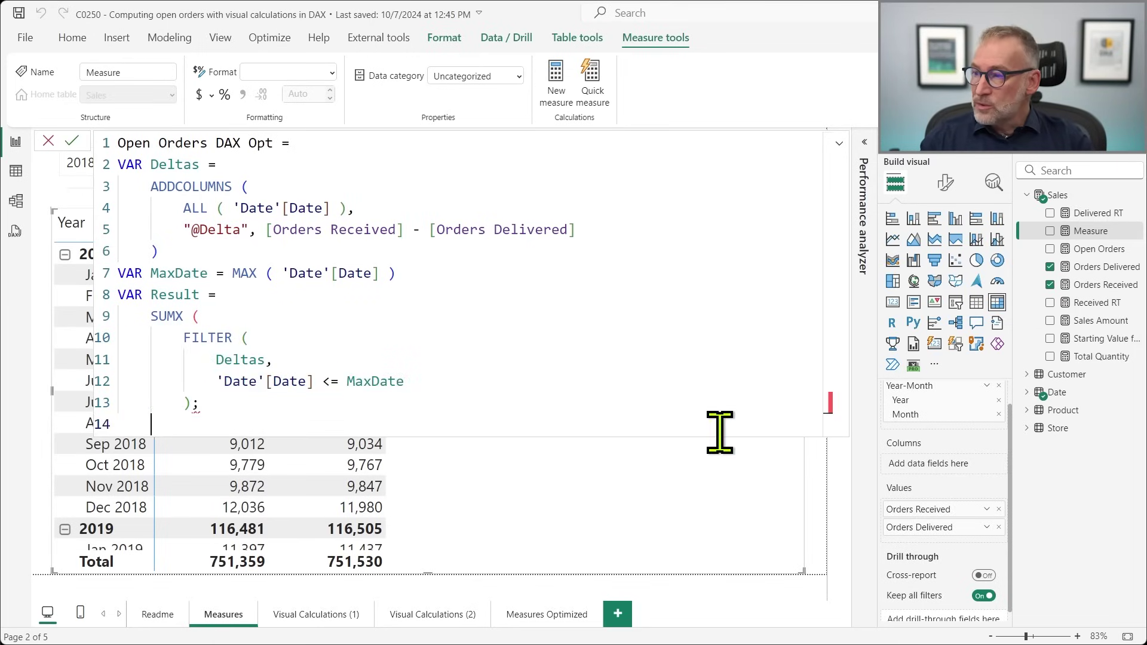
key(BackSpace)
key(BackSpace)
text(,)
key(Return)
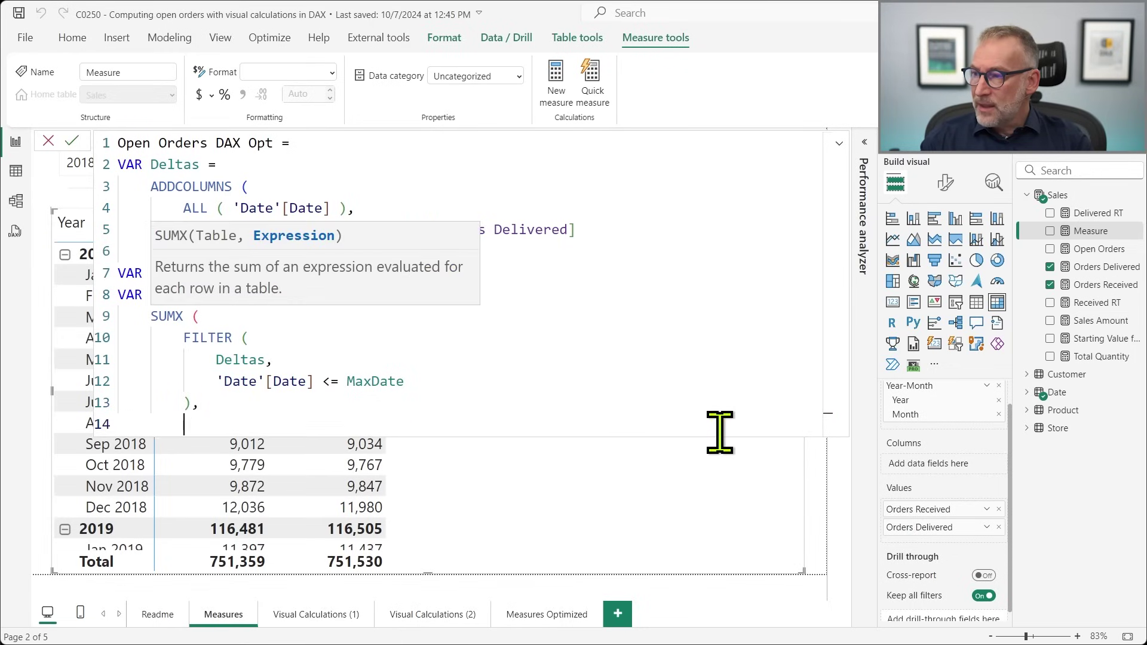
text([)
key(Tab)
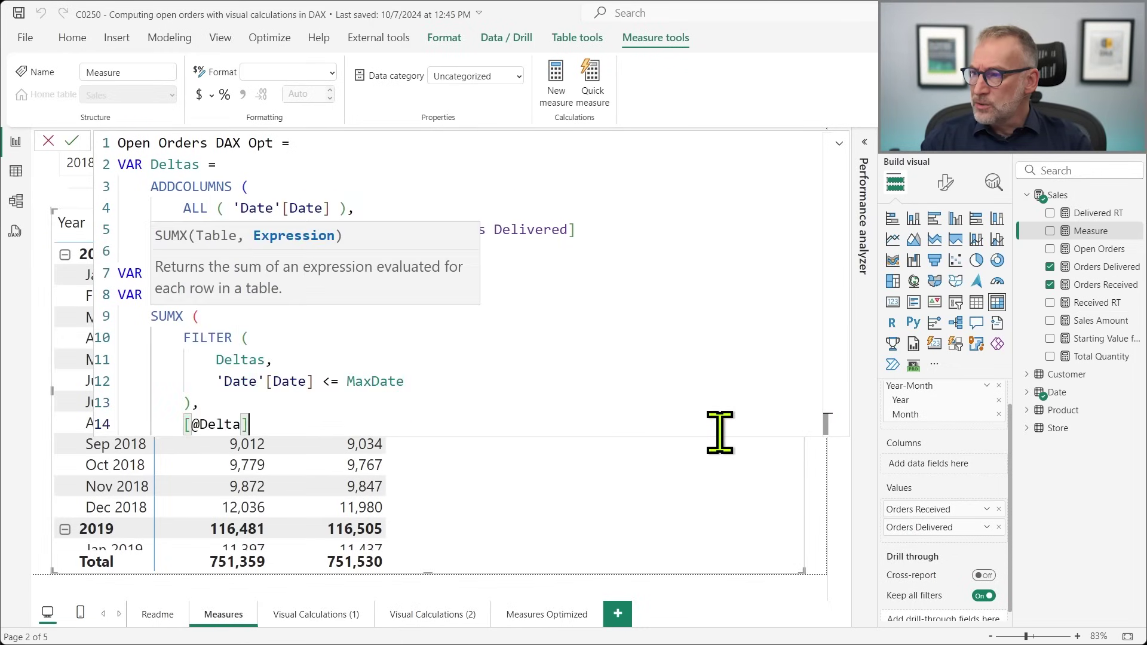
Close the SUMX call and finish the measure with a RETURN clause that returns Result
key(Return)
key(BackSpace)
text())
key(Return)
key(BackSpace)
text(RETURN)
key(Tab)
key(Return)
text(Result)
key(ctrl+Home)
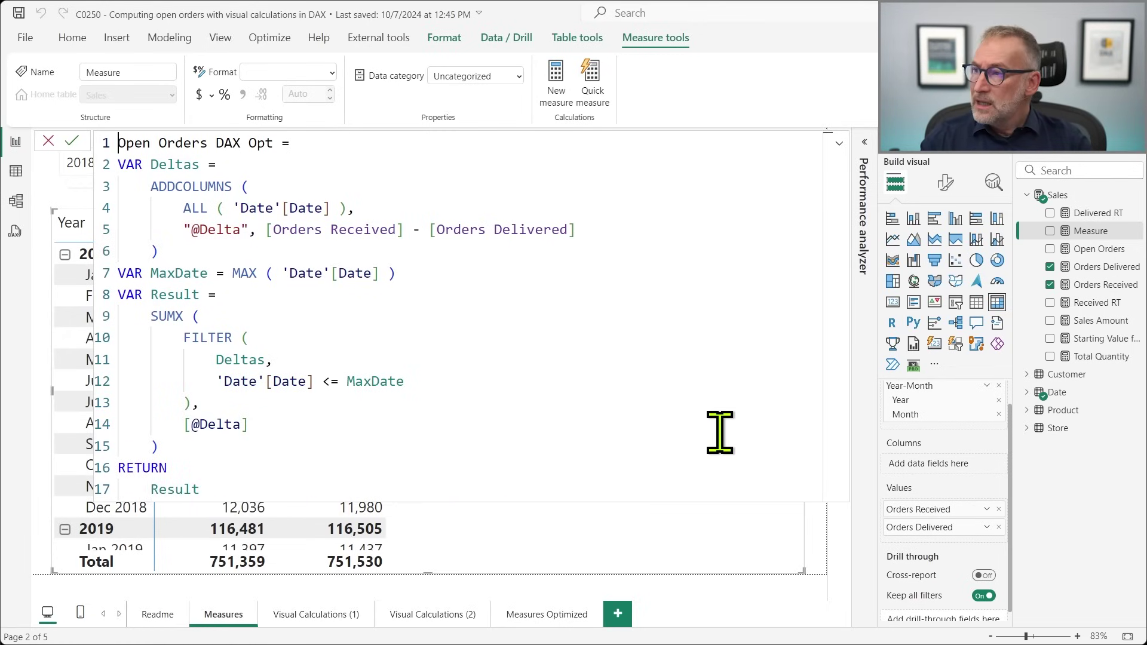
Commit the Open Orders DAX Opt measure and format it with a thousands separator
key(ctrl+a)
key(ctrl+Home)
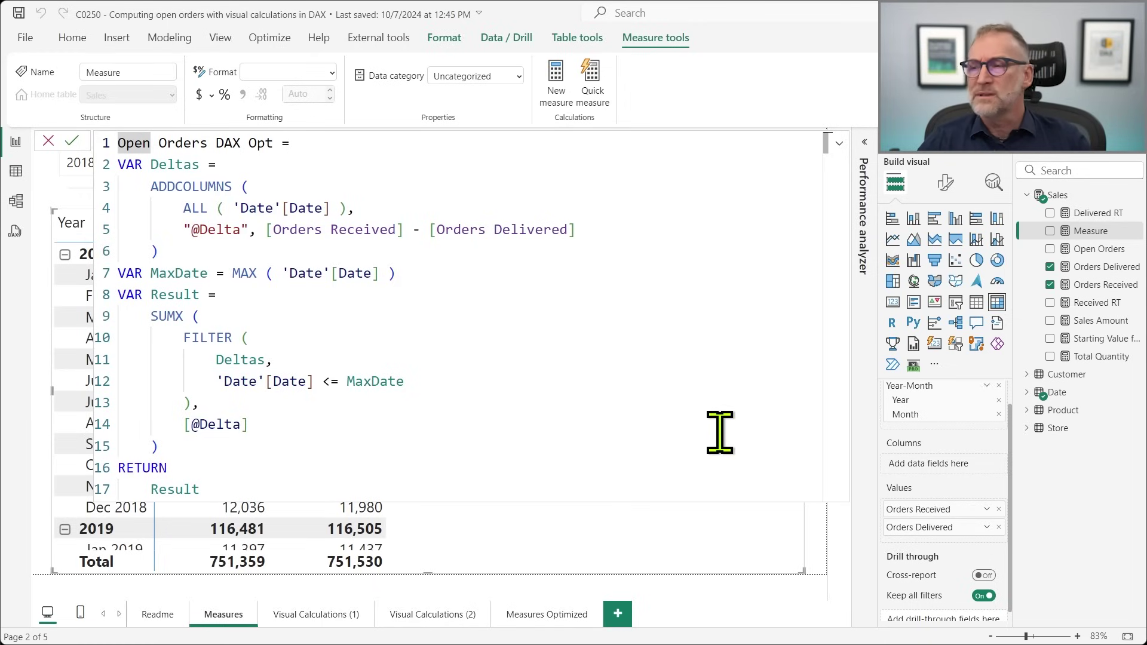
click(374, 421)
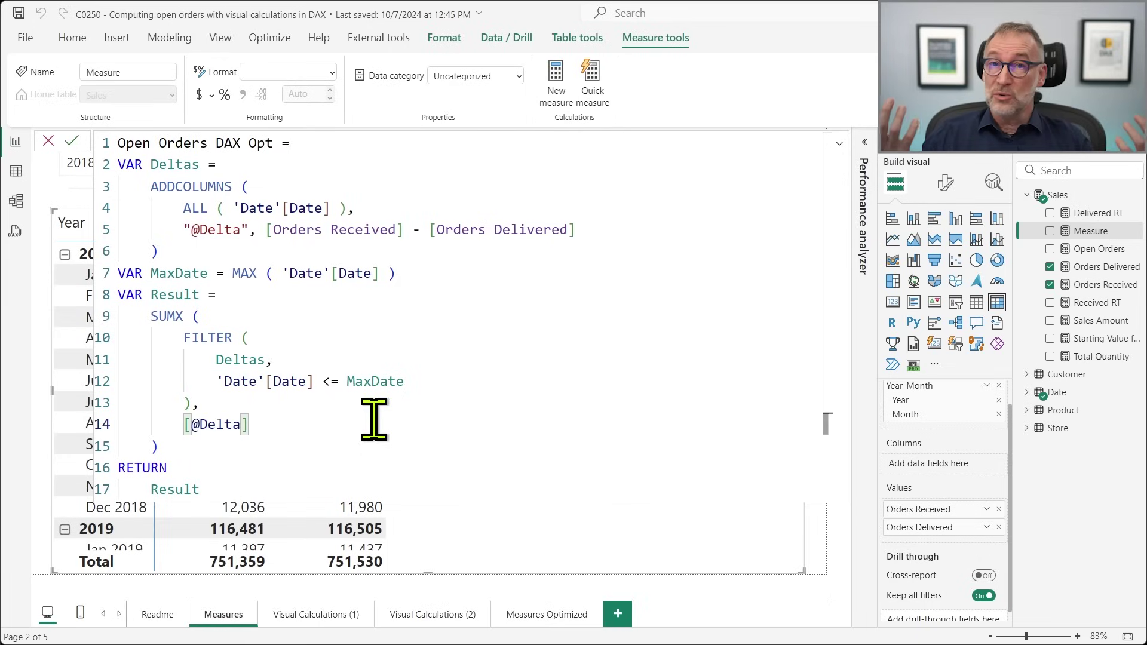
click(276, 453)
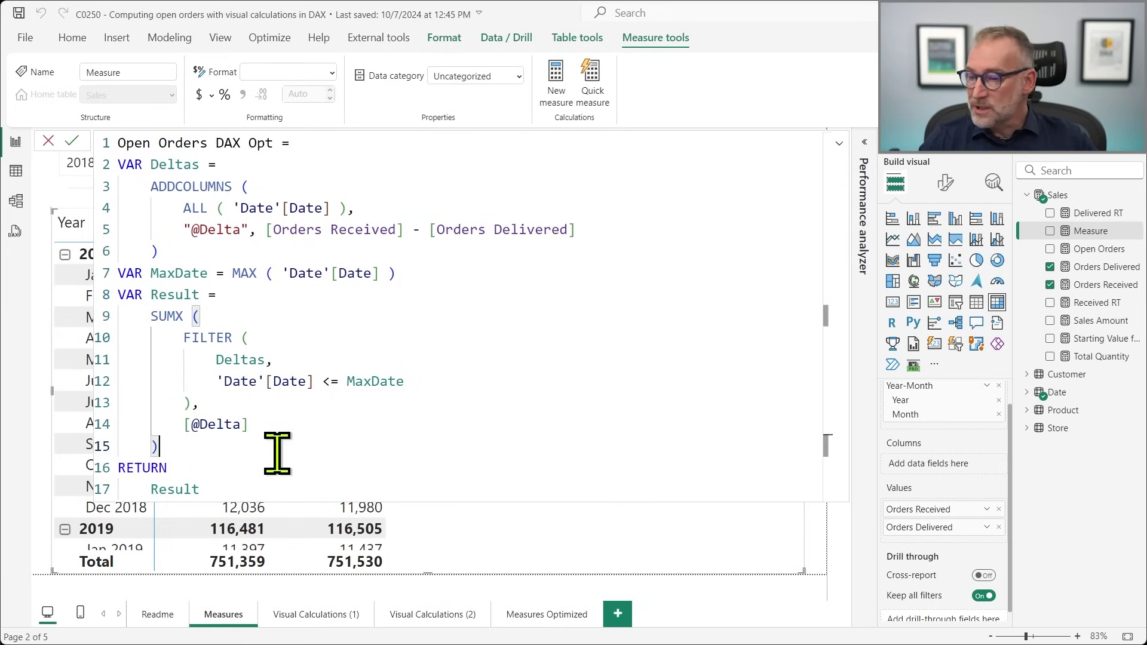
key(Return)
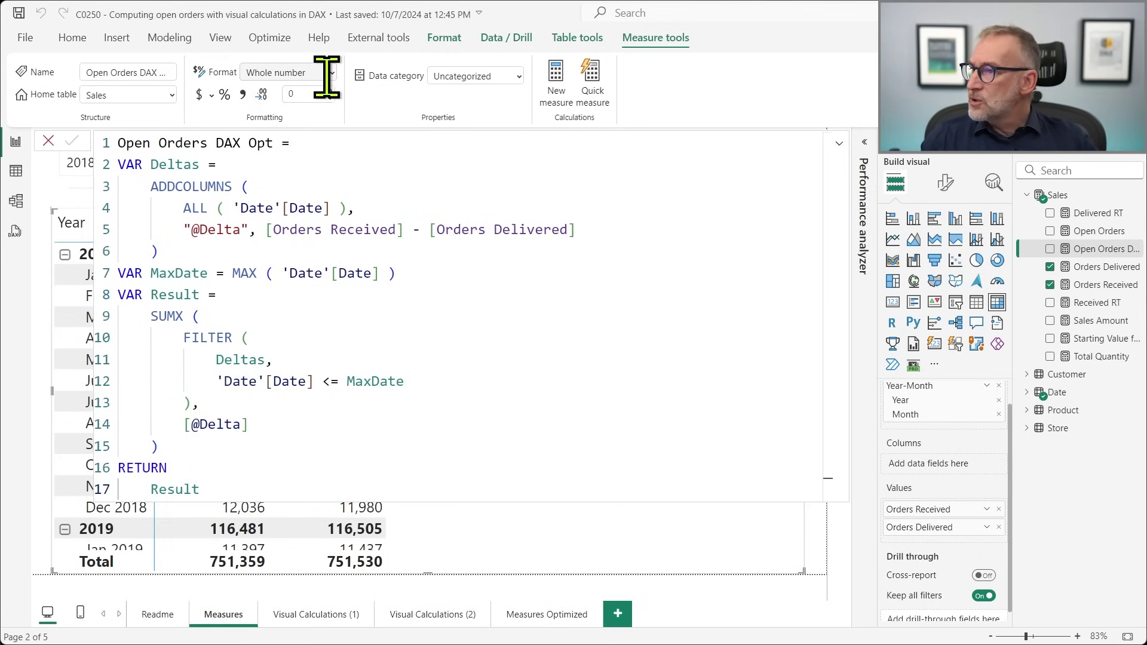
click(613, 297)
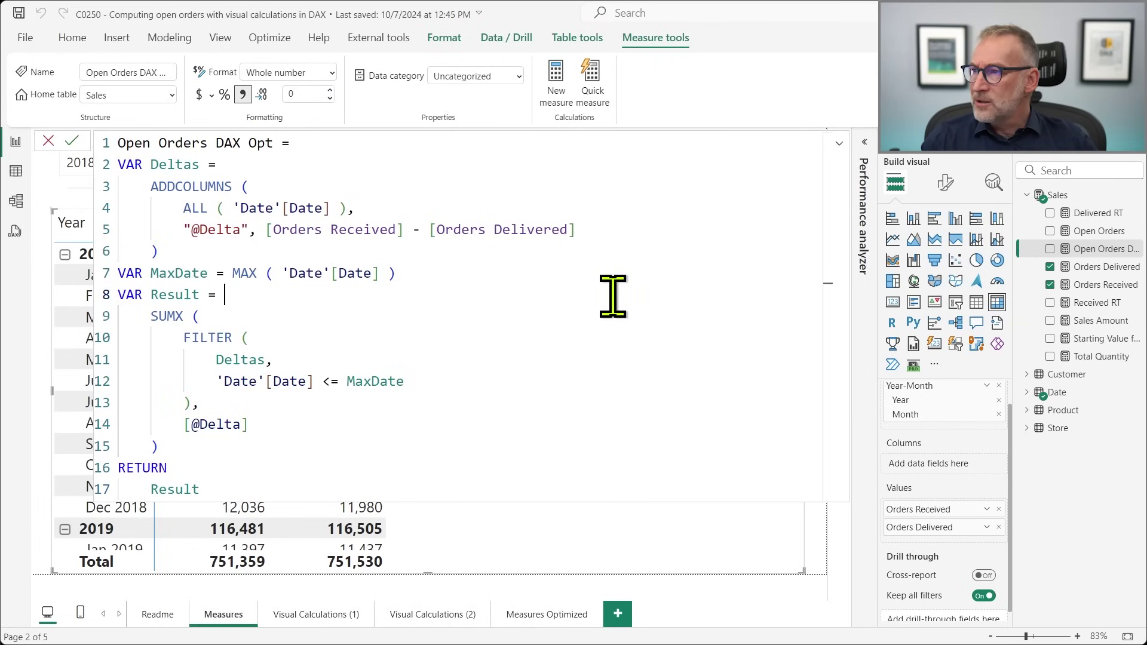
Add the Open Orders DAX Opt measure to the matrix values and clear the Year slicer's selection
drag(1103, 249, 512, 399)
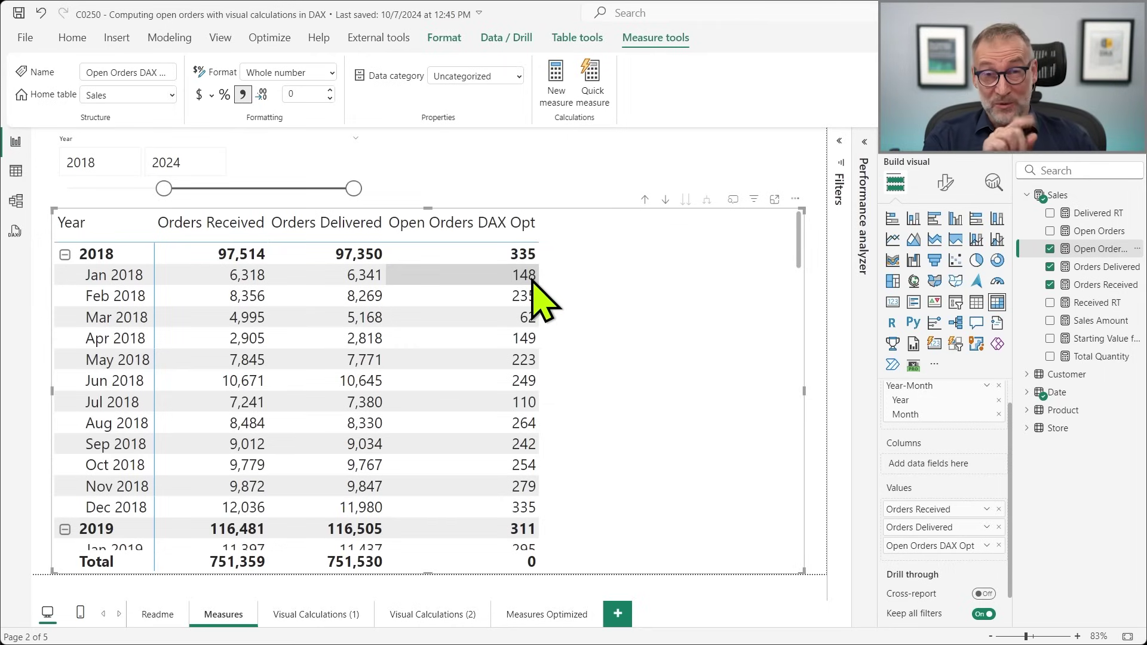
double_click(99, 162)
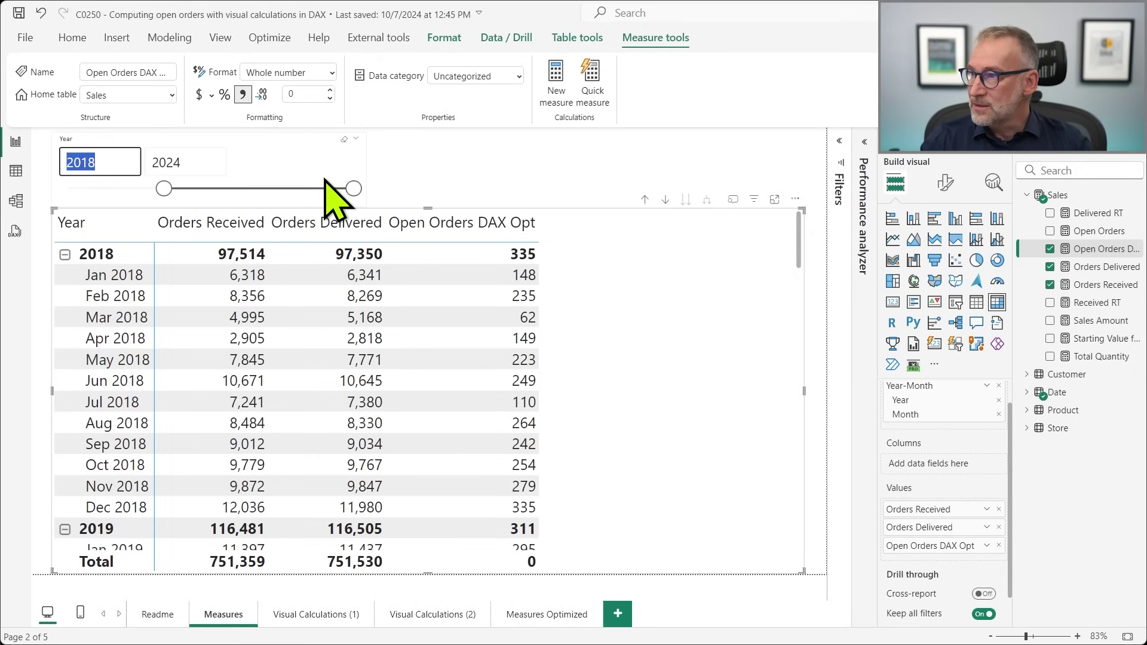
click(346, 139)
click(346, 138)
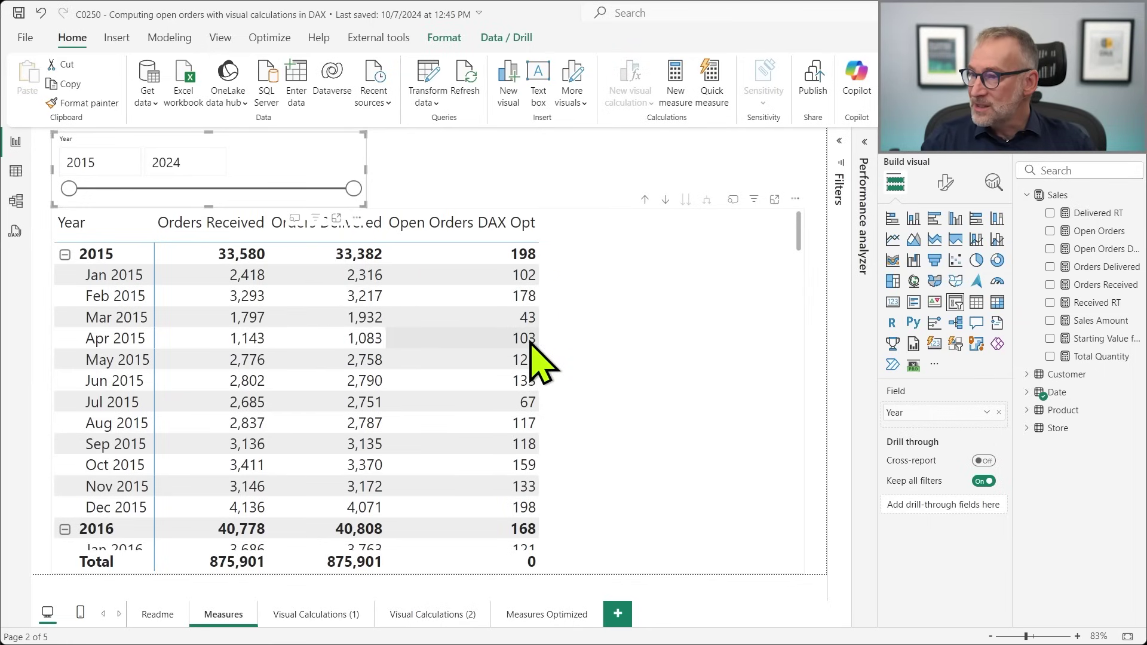
click(628, 166)
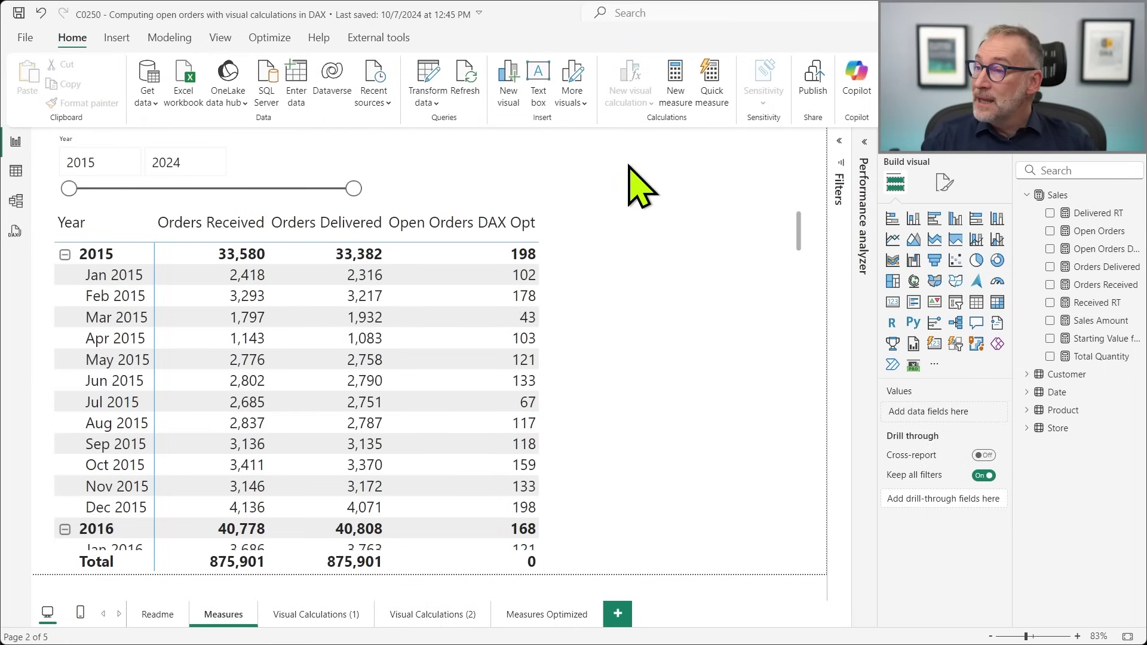
Clear the Performance analyzer log, refresh the visuals and copy the matrix's DAX query
click(868, 160)
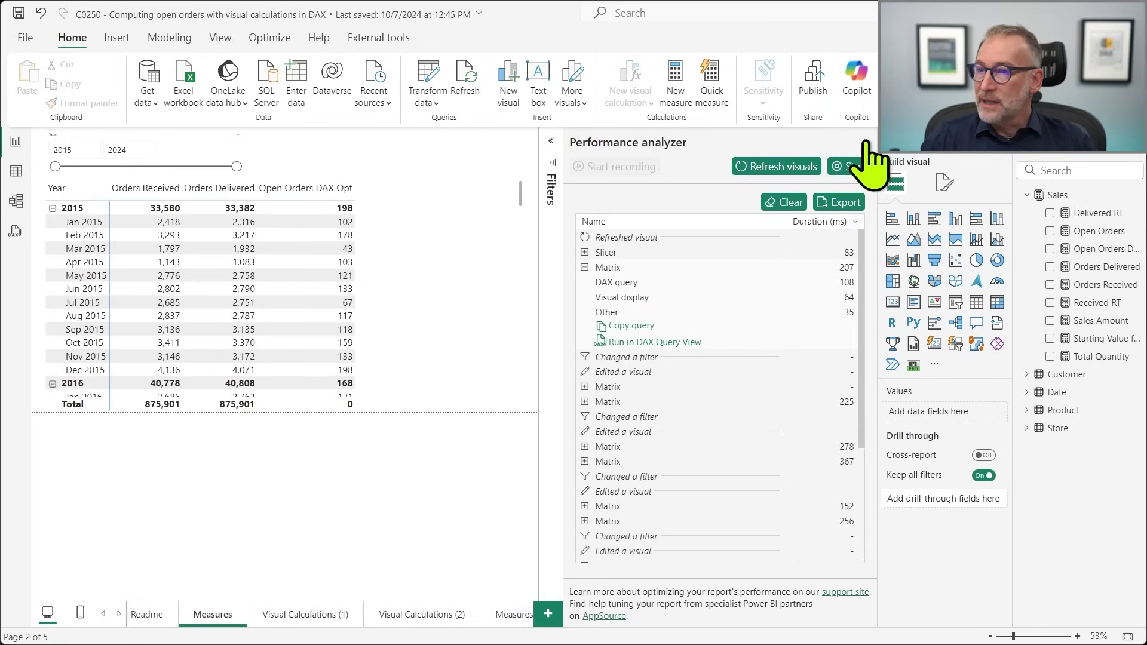
click(792, 206)
click(780, 167)
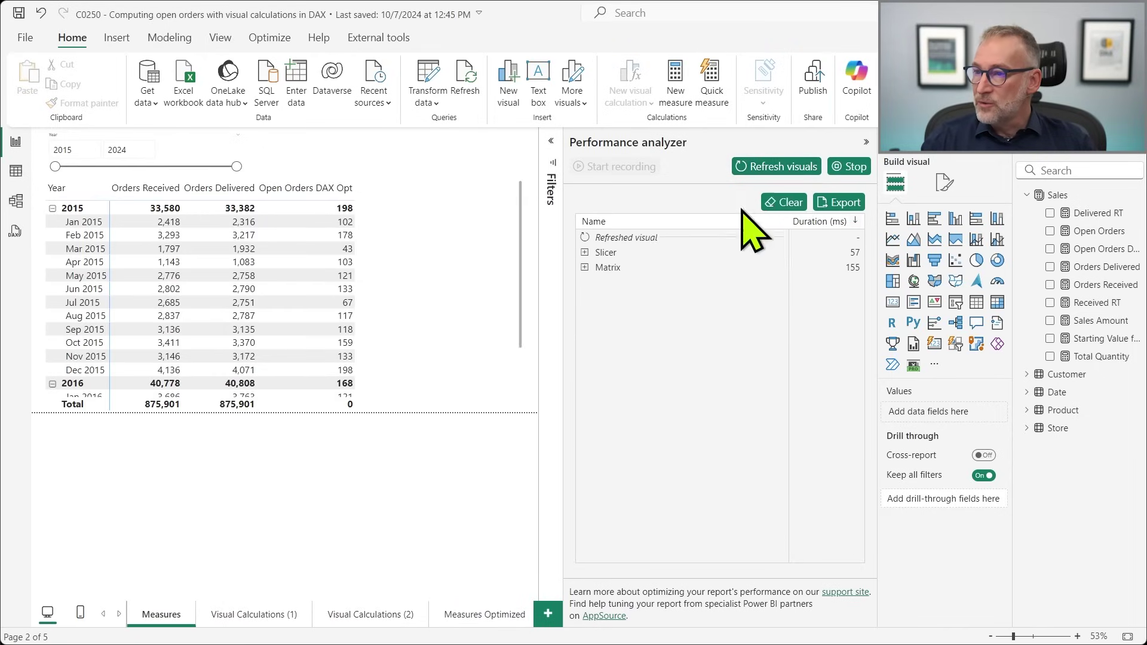
click(585, 268)
click(631, 326)
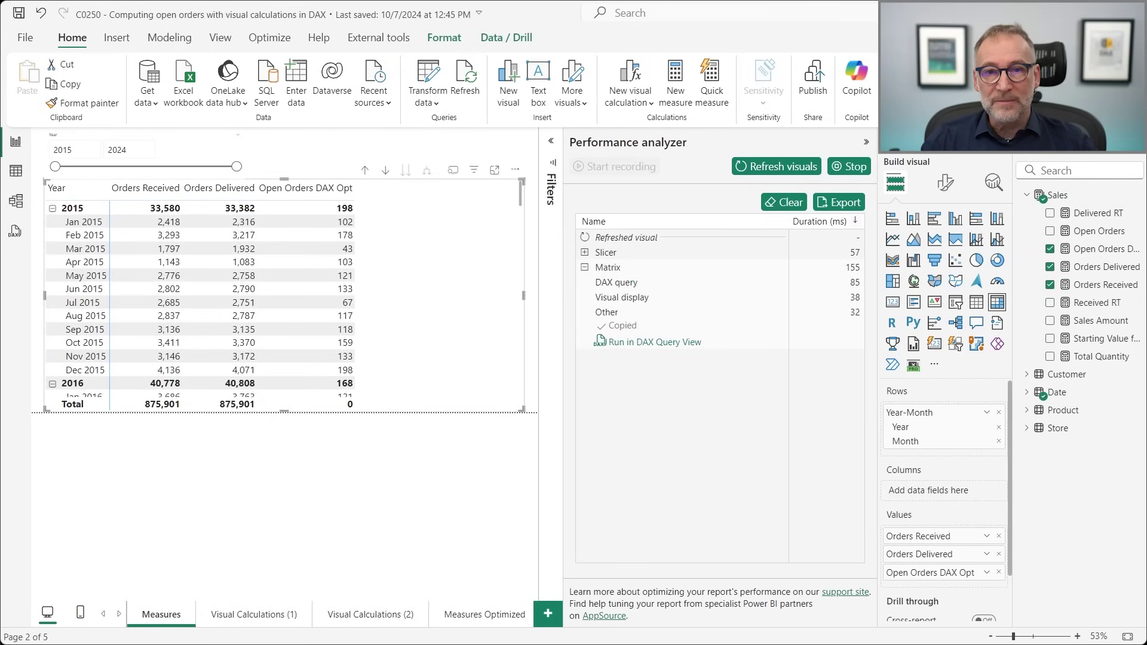
Switch to DAX Studio and replace the existing query above the timing comments with the copied one
key(alt+Tab)
key(ctrl+Home)
key(ctrl+shift+End)
key(shift+Up)
key(shift+Up)
key(shift+Up)
key(shift+Up)
key(shift+Up)
key(shift+Up)
key(ctrl+v)
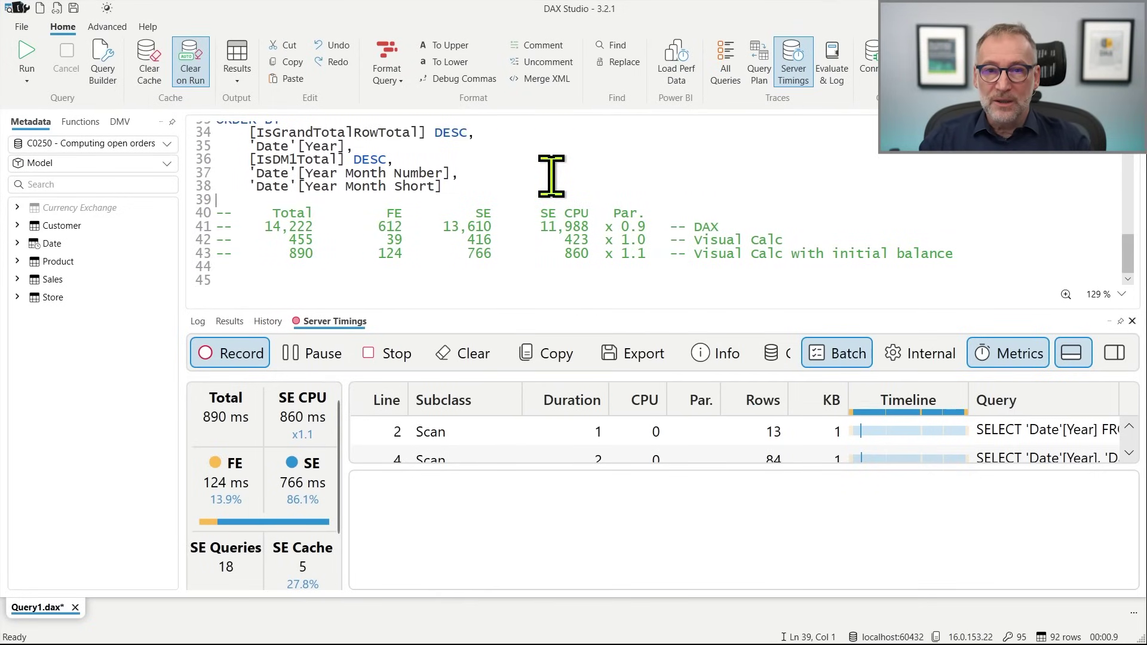
Run the pasted query and rerun it to record its server timings
key(ctrl+Home)
key(F5)
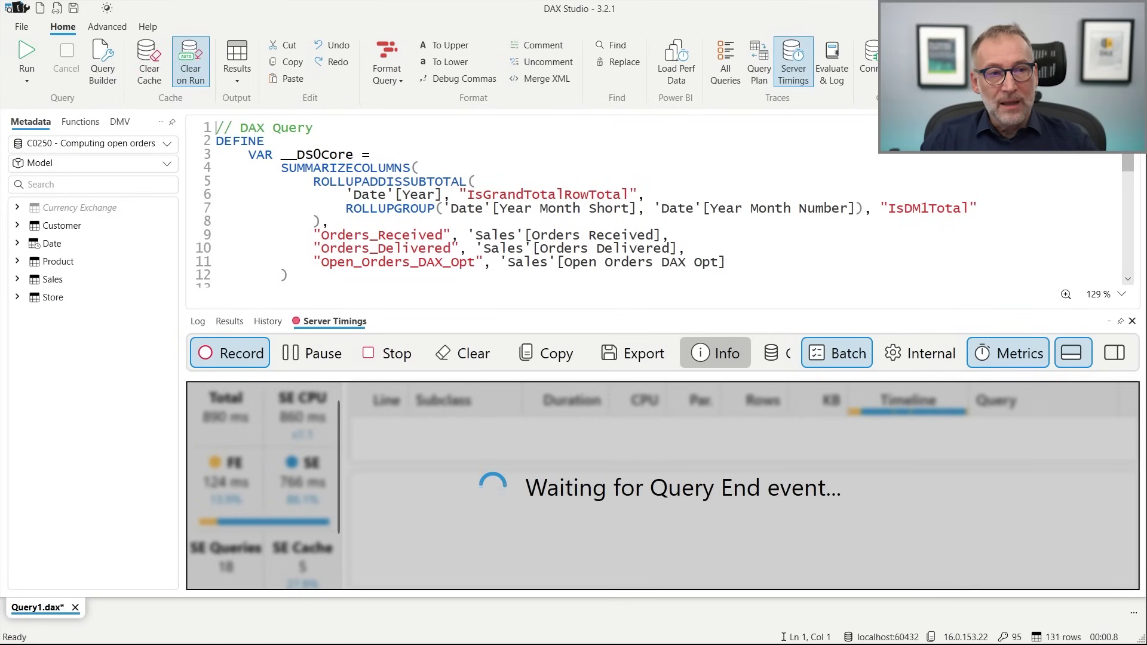
drag(1135, 167, 1135, 289)
click(308, 253)
click(378, 254)
key(F5)
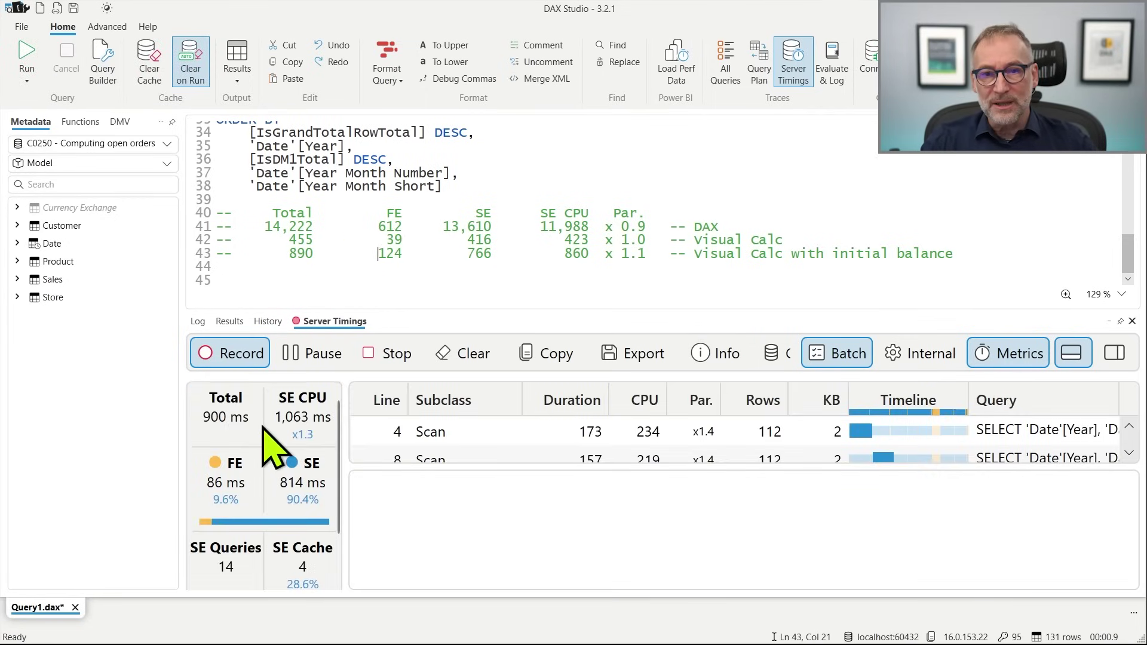
Add a comment line below the existing timings with 900, 86, 814, 1,063 and x 1.3 for the optimized measure
click(262, 272)
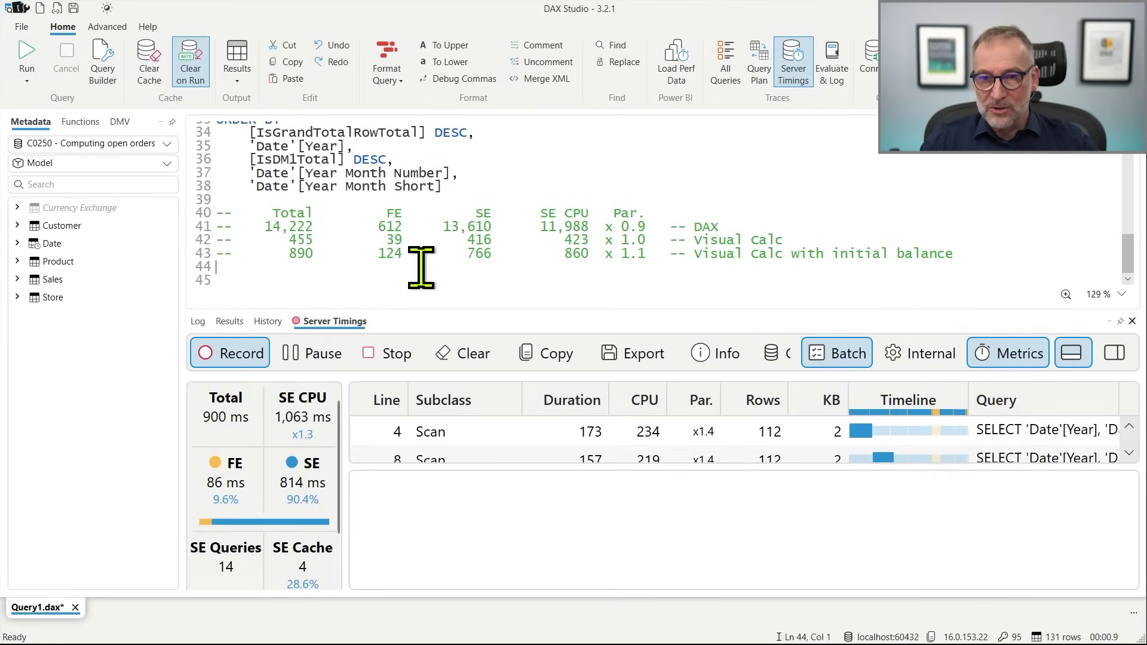
text(--       900         86         814       1,063  x 1.3)
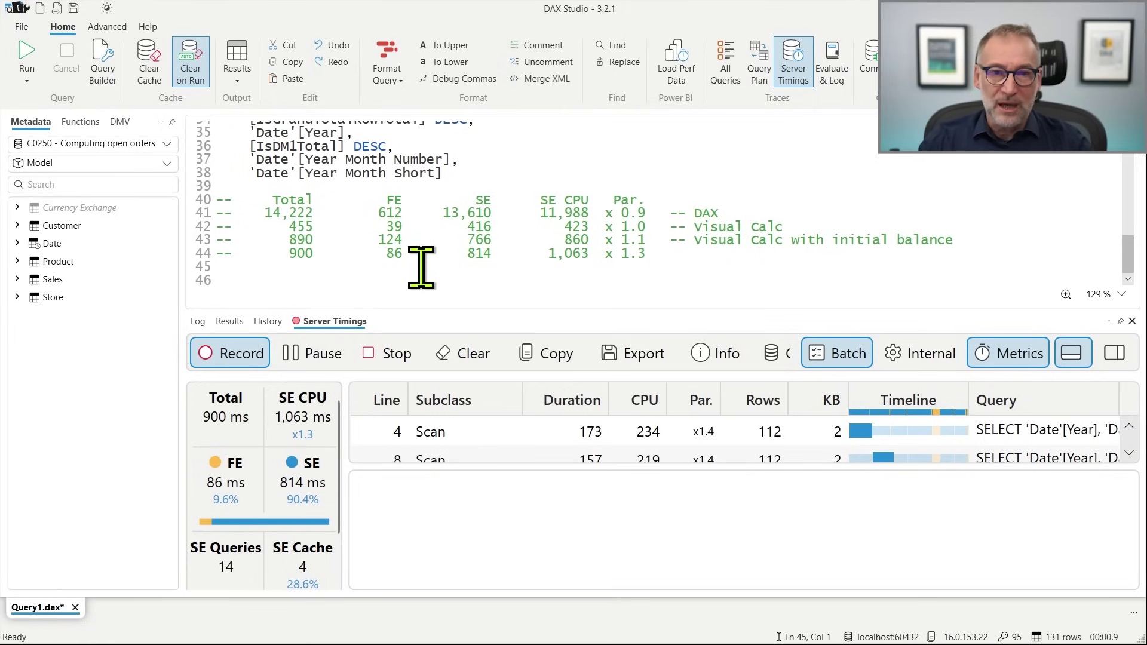
Compare the new timing line with the one for Visual Calc with initial balance
click(674, 249)
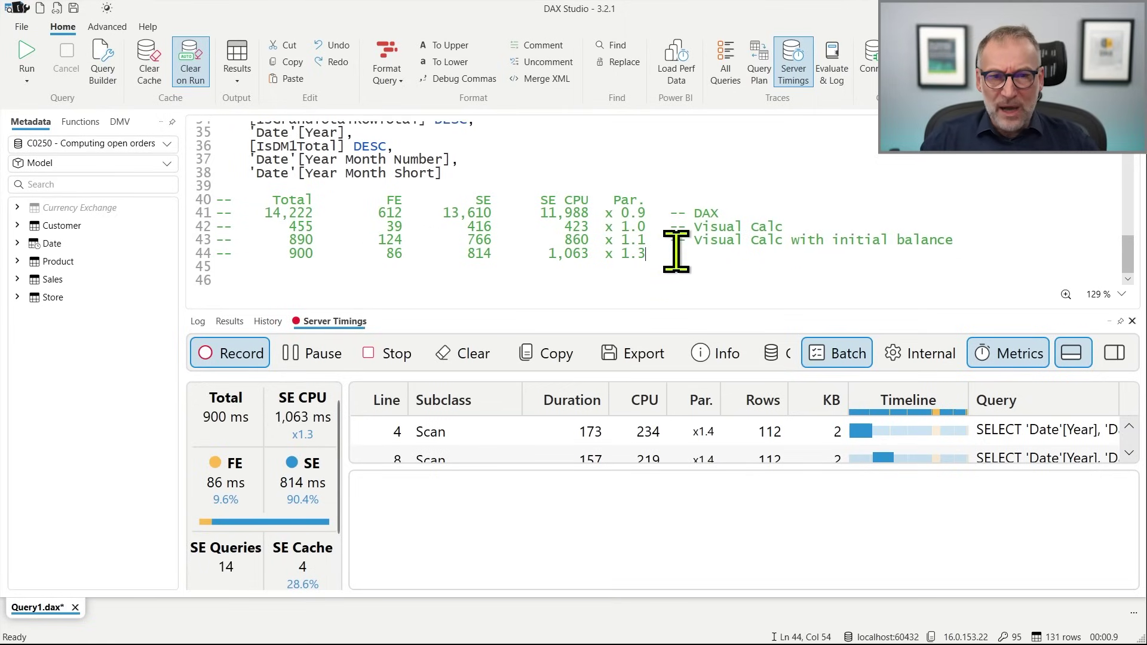
drag(281, 253, 647, 250)
click(690, 242)
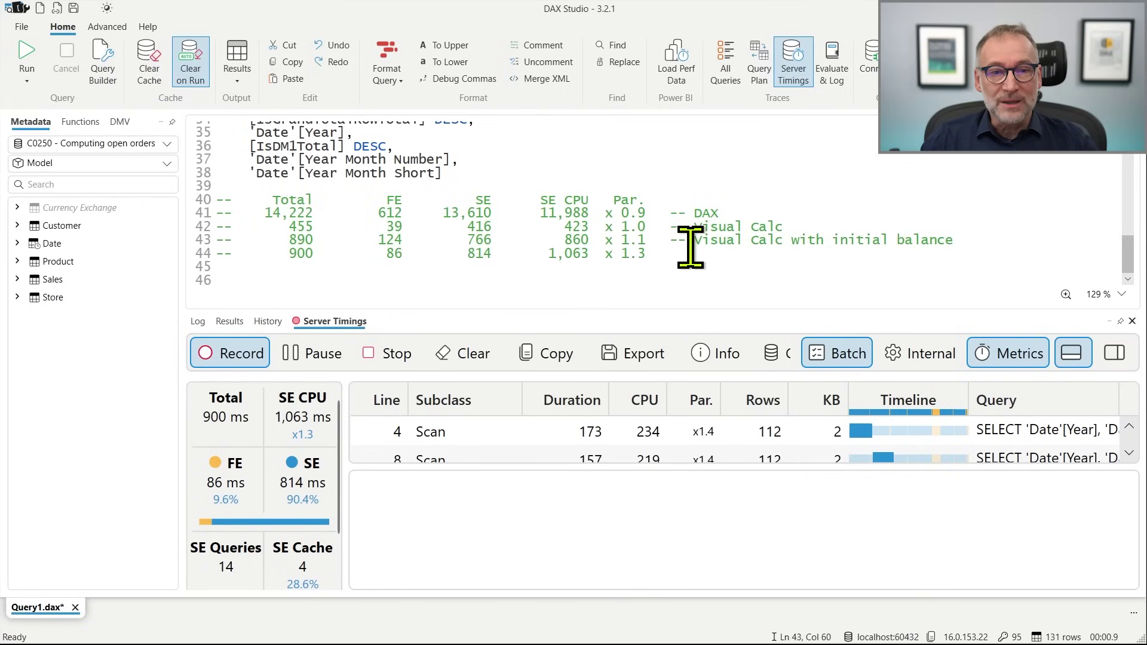
drag(290, 252, 317, 252)
click(295, 236)
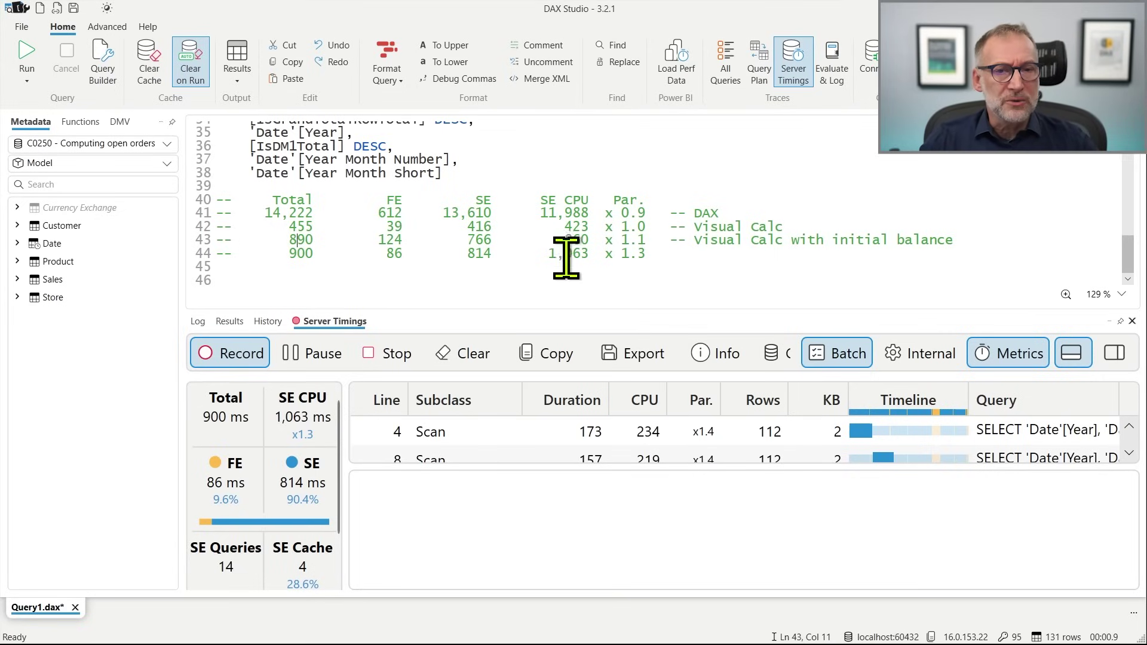
drag(651, 253, 175, 252)
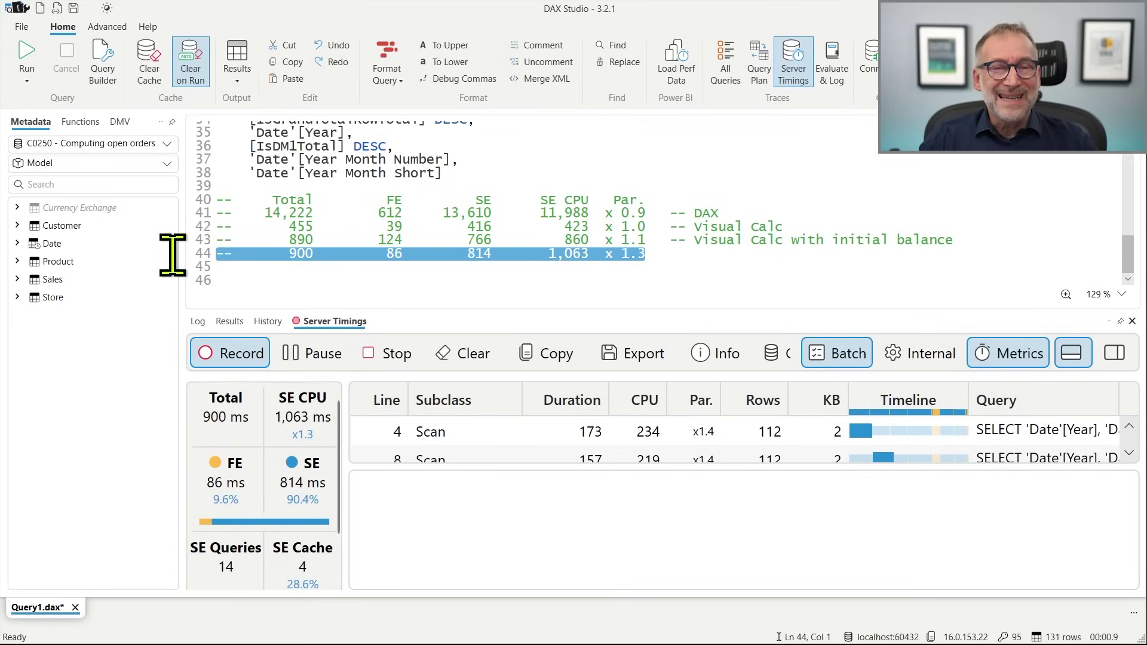
click(689, 245)
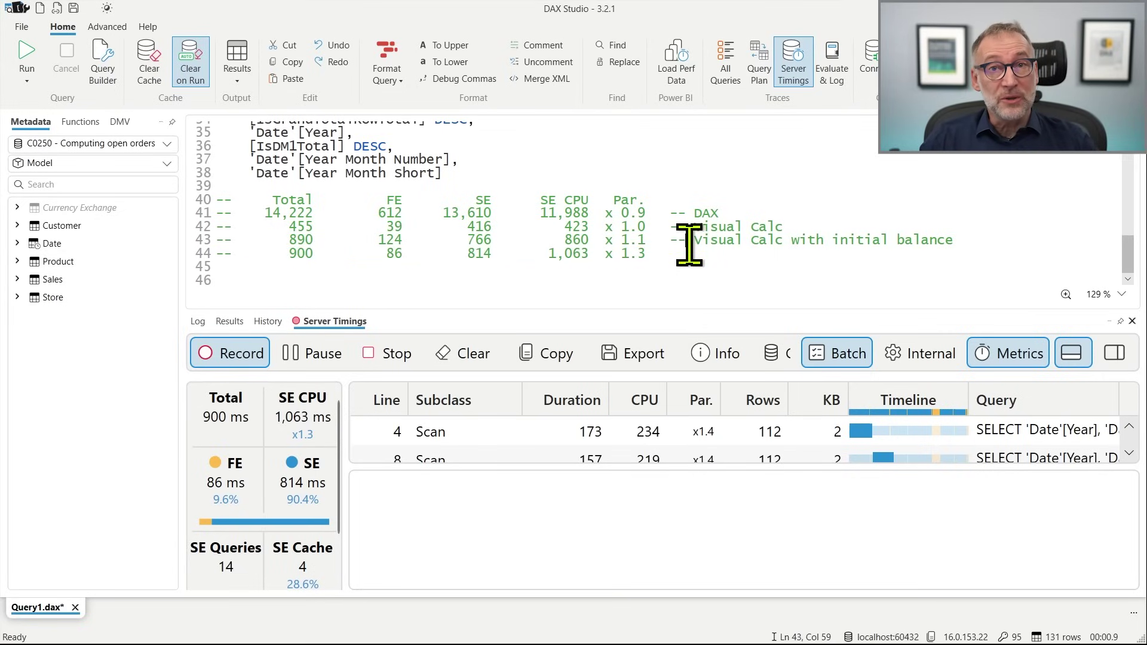